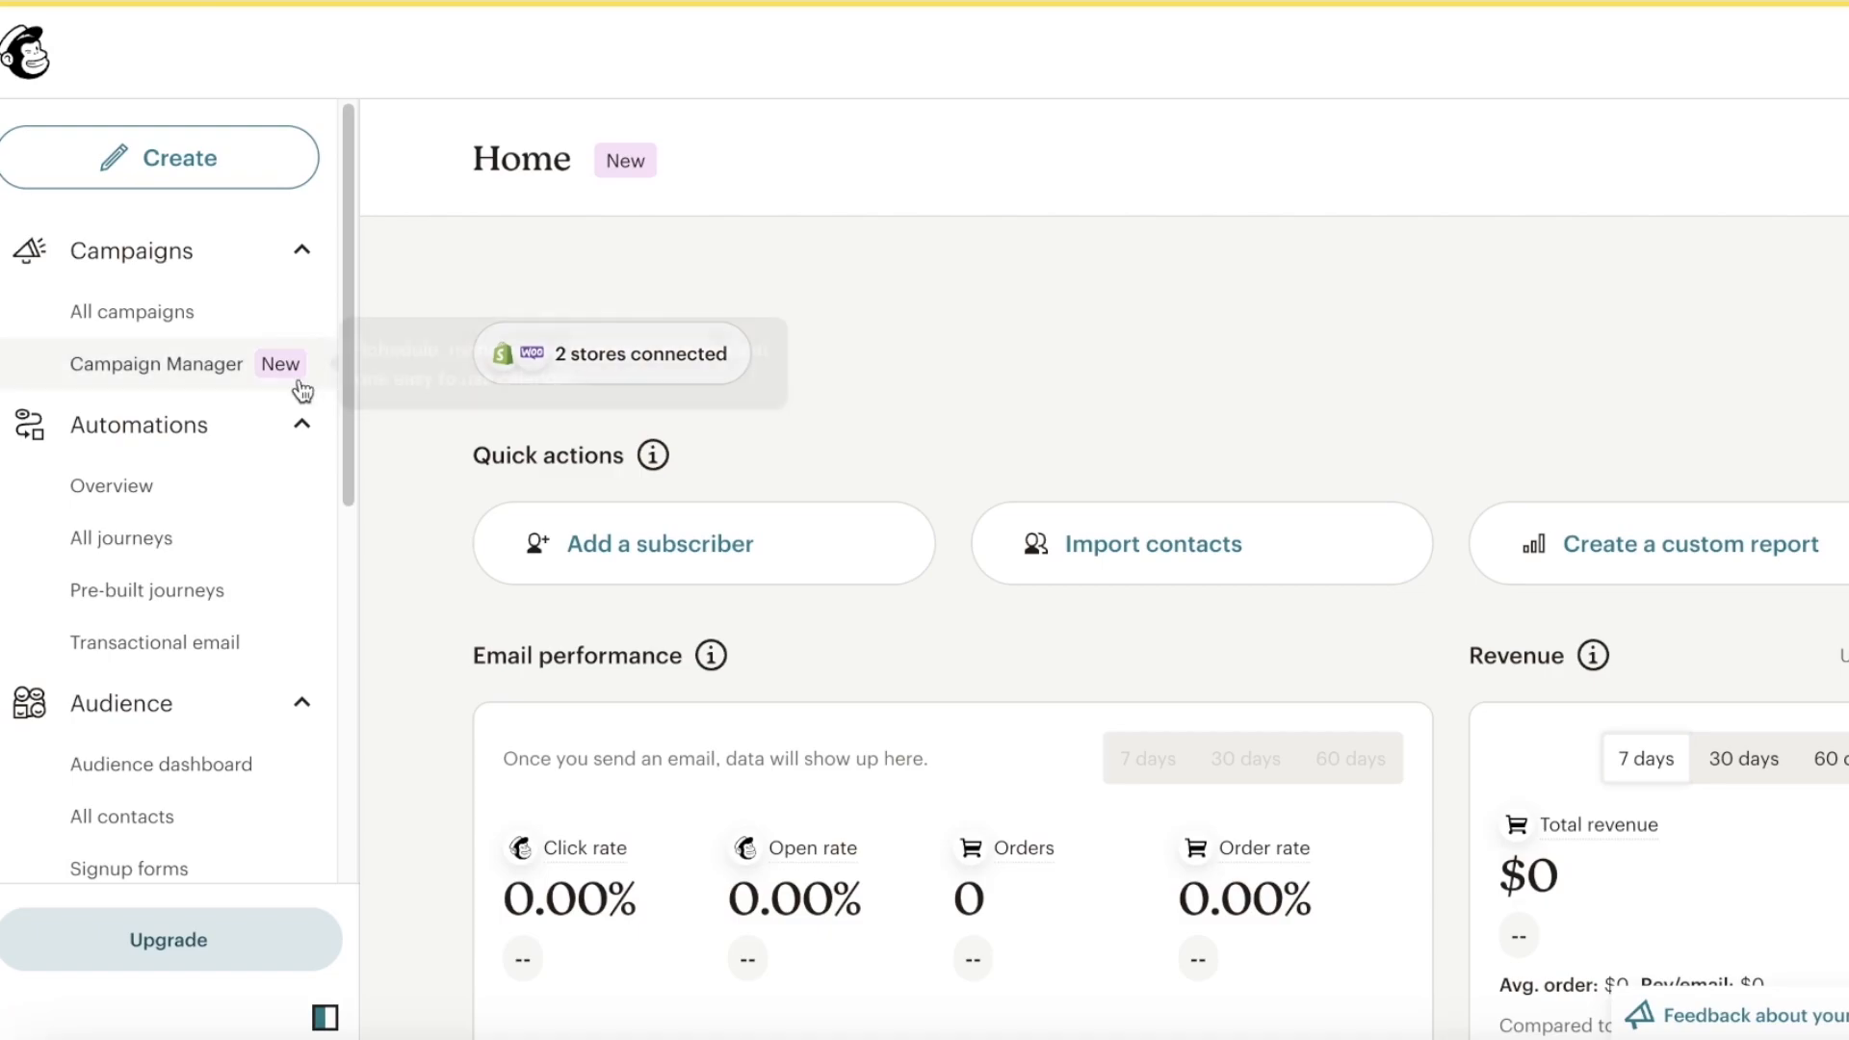
Start creating a new pop-up signup form.
left_click(248, 176)
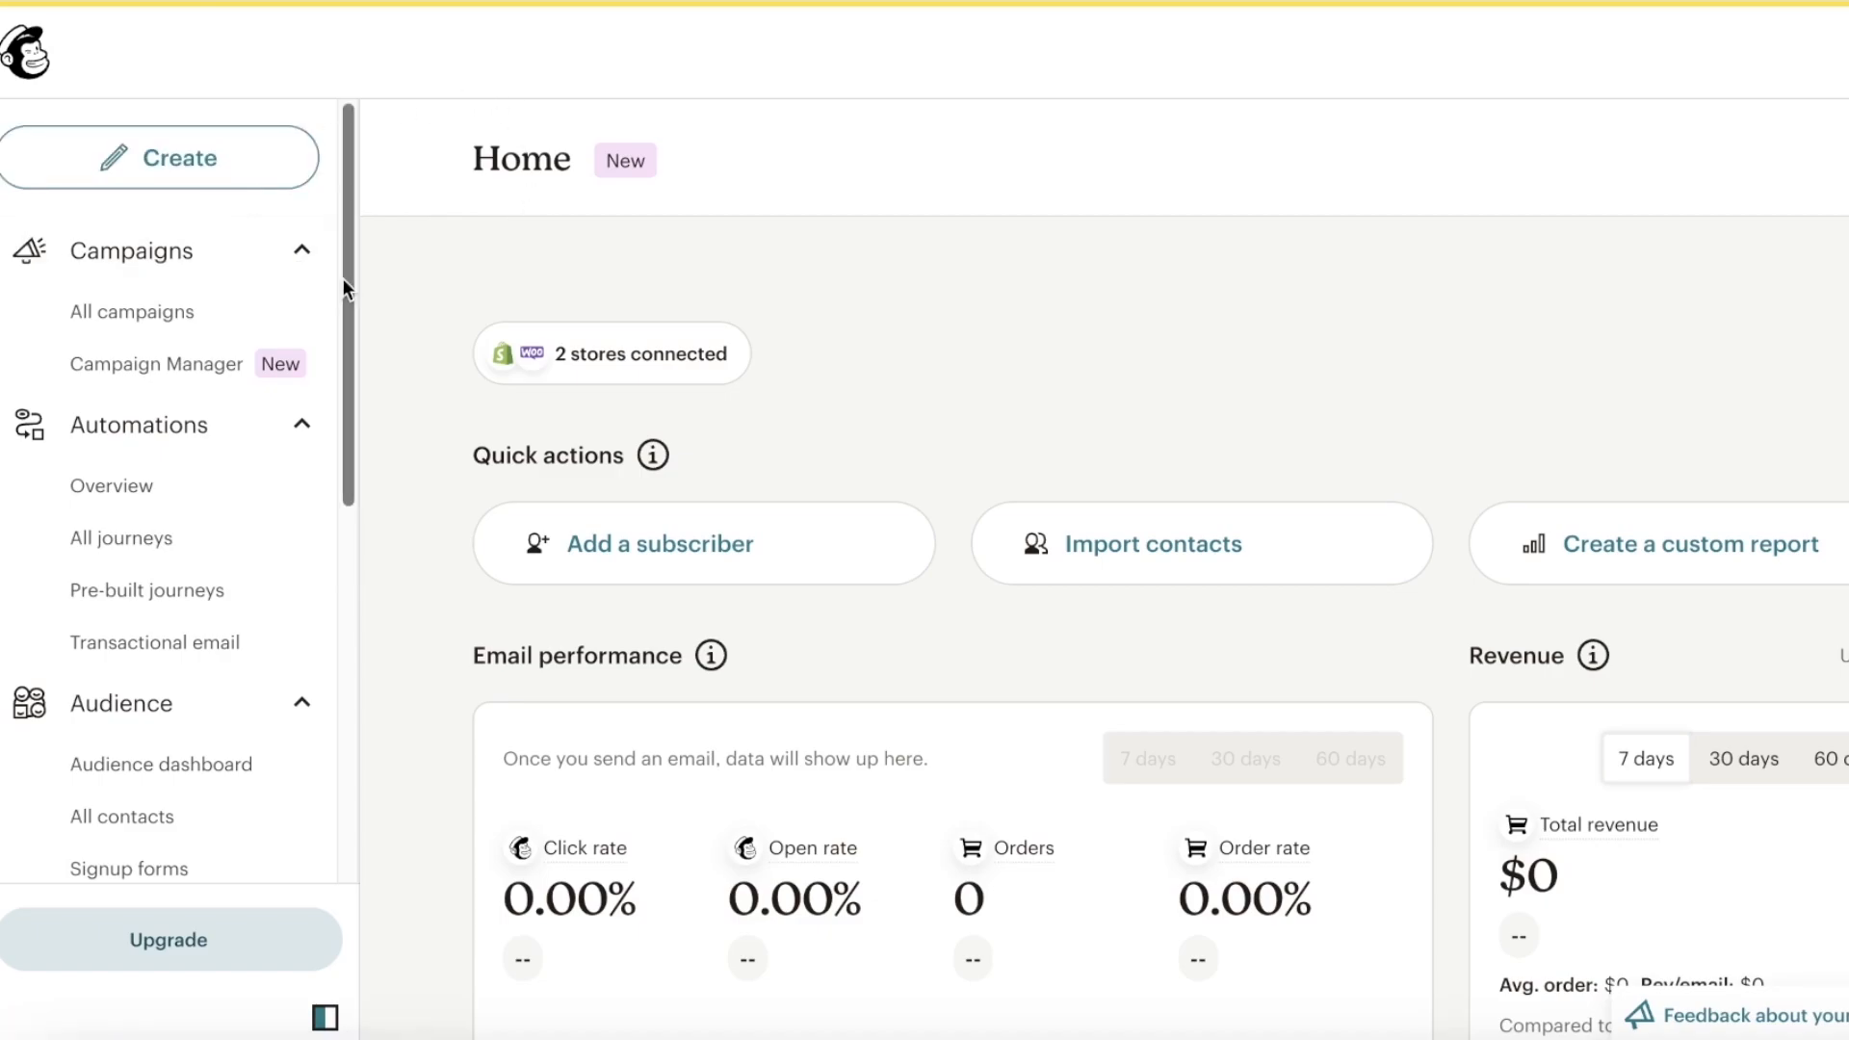
left_click(200, 165)
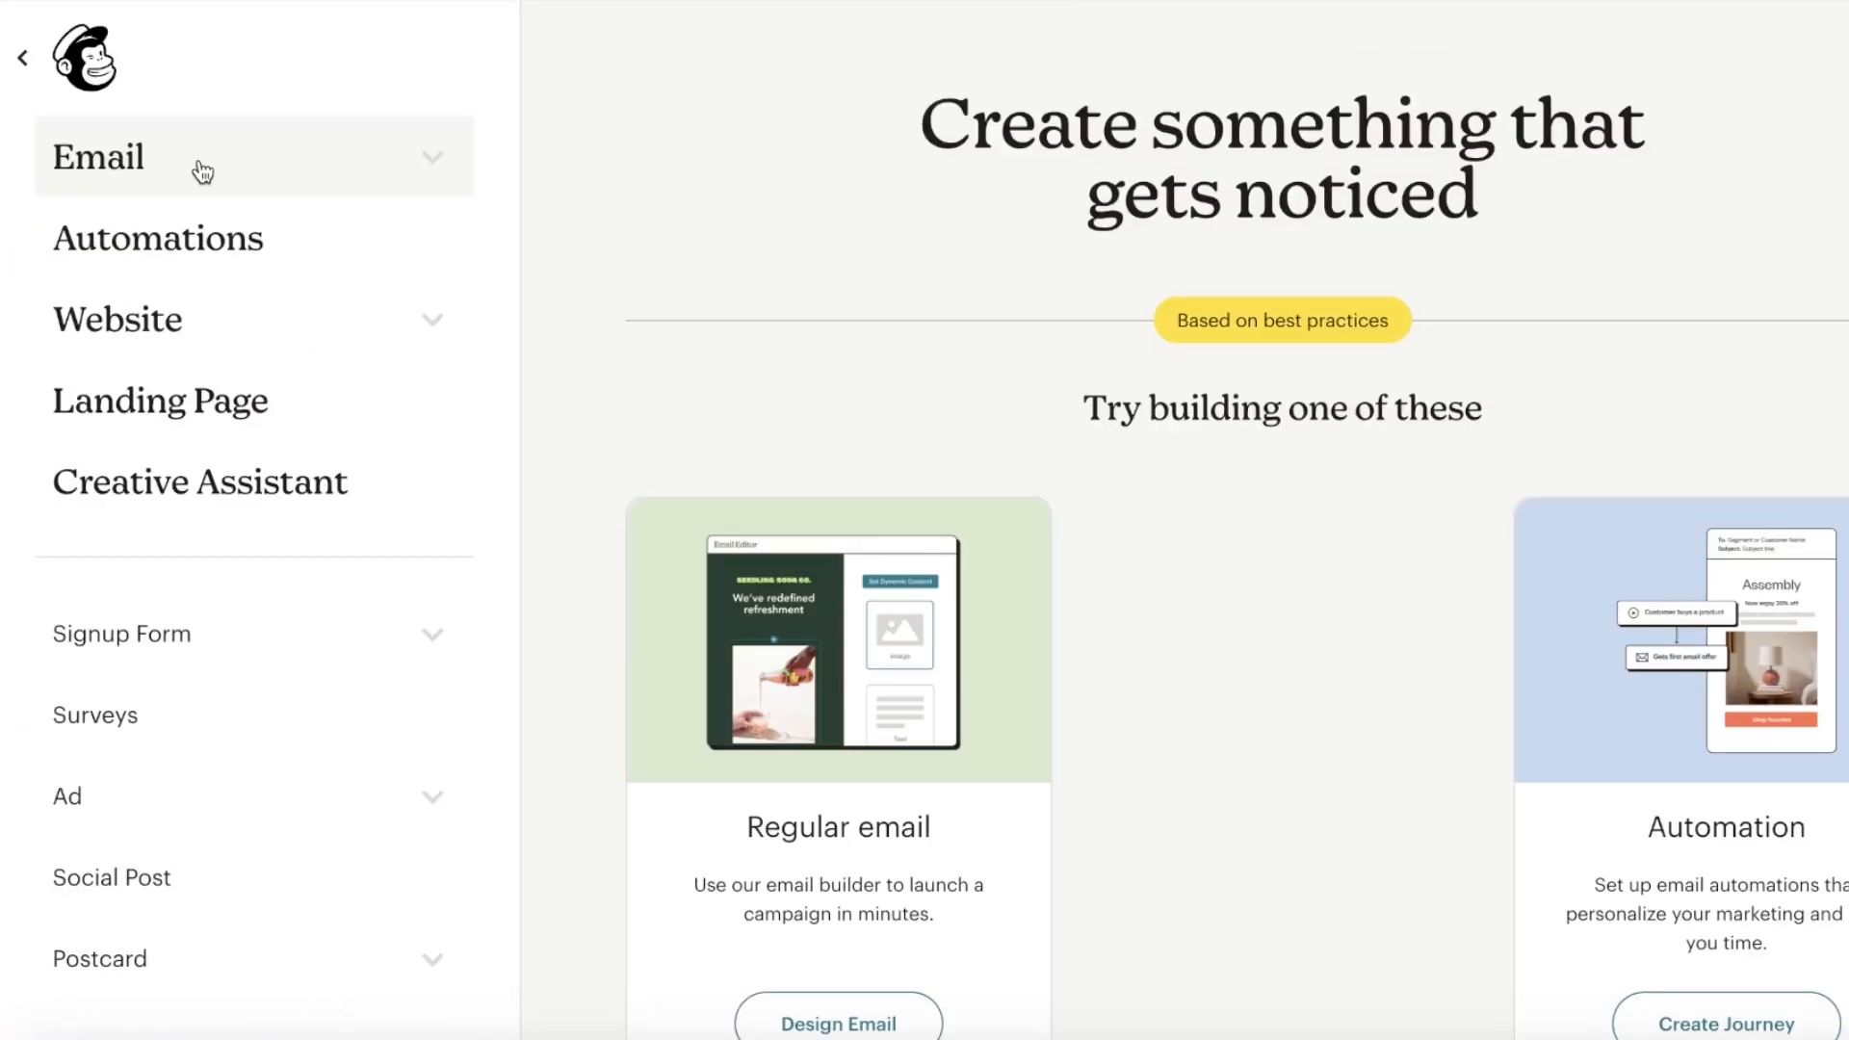
left_click(285, 646)
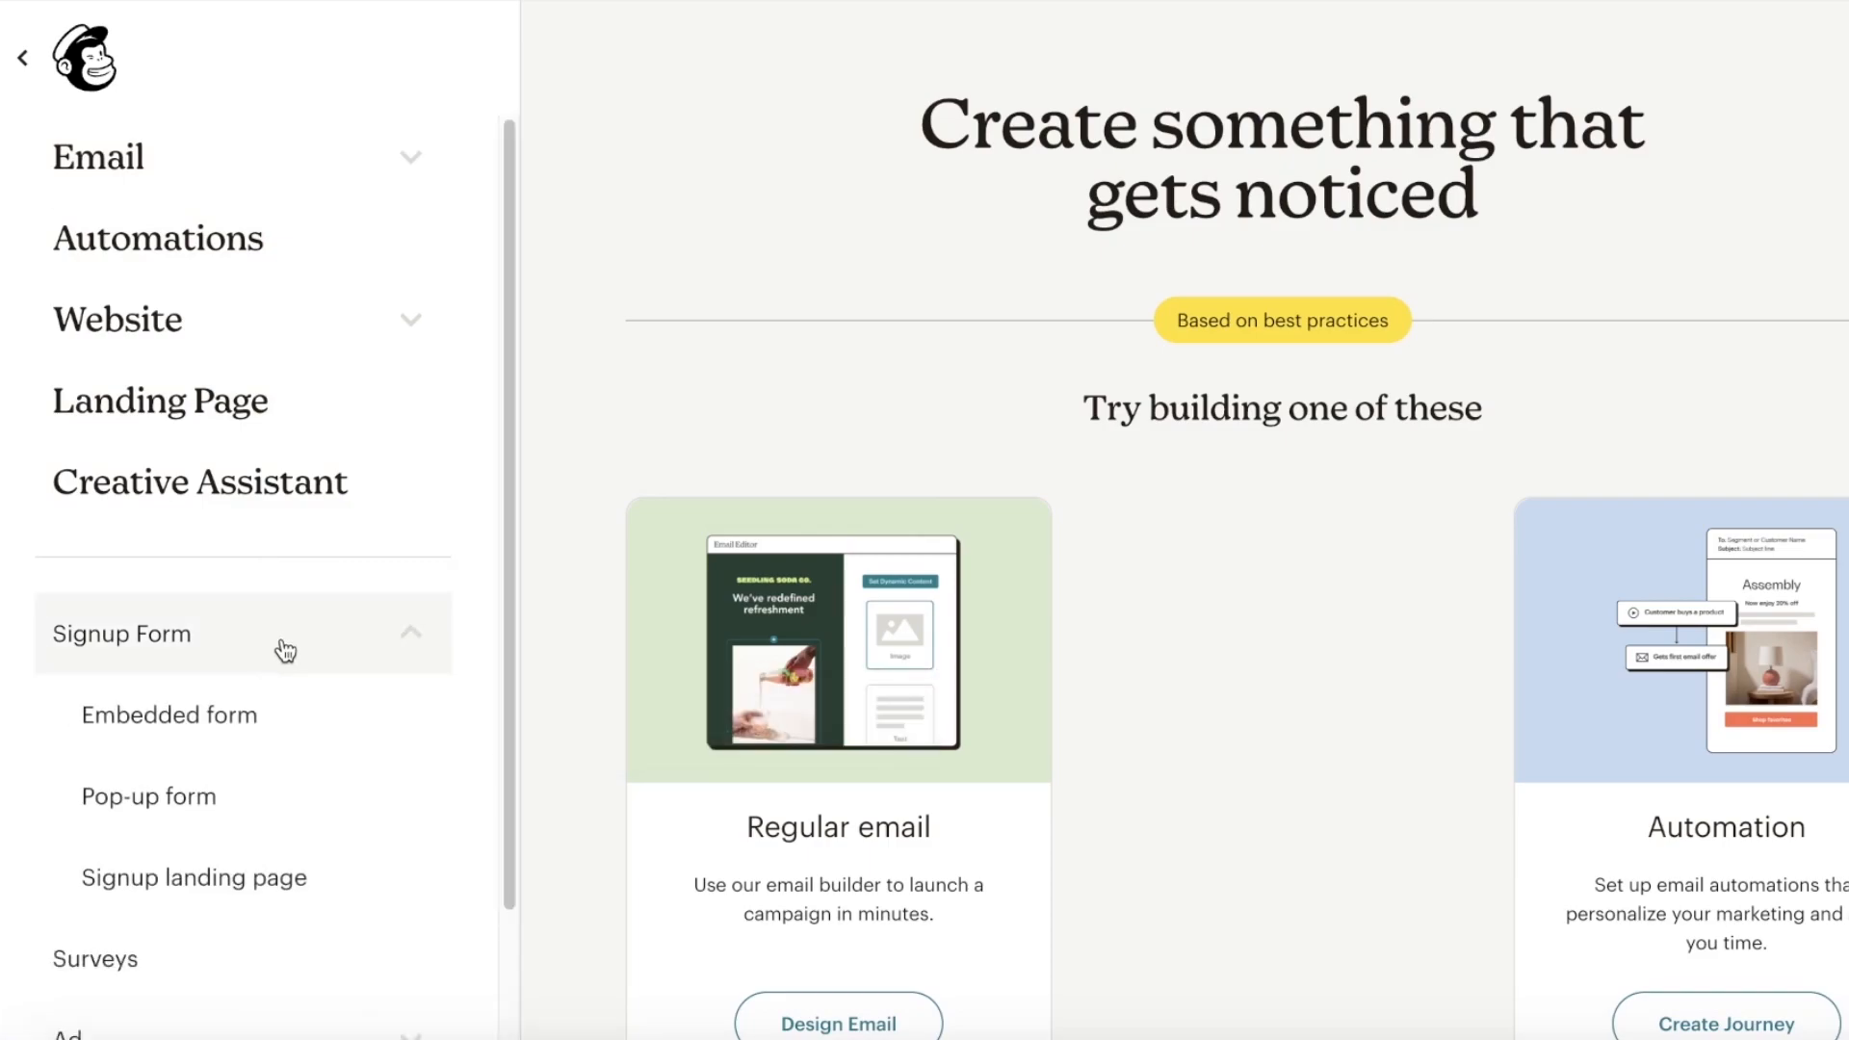
scroll(284, 653, "down", 1)
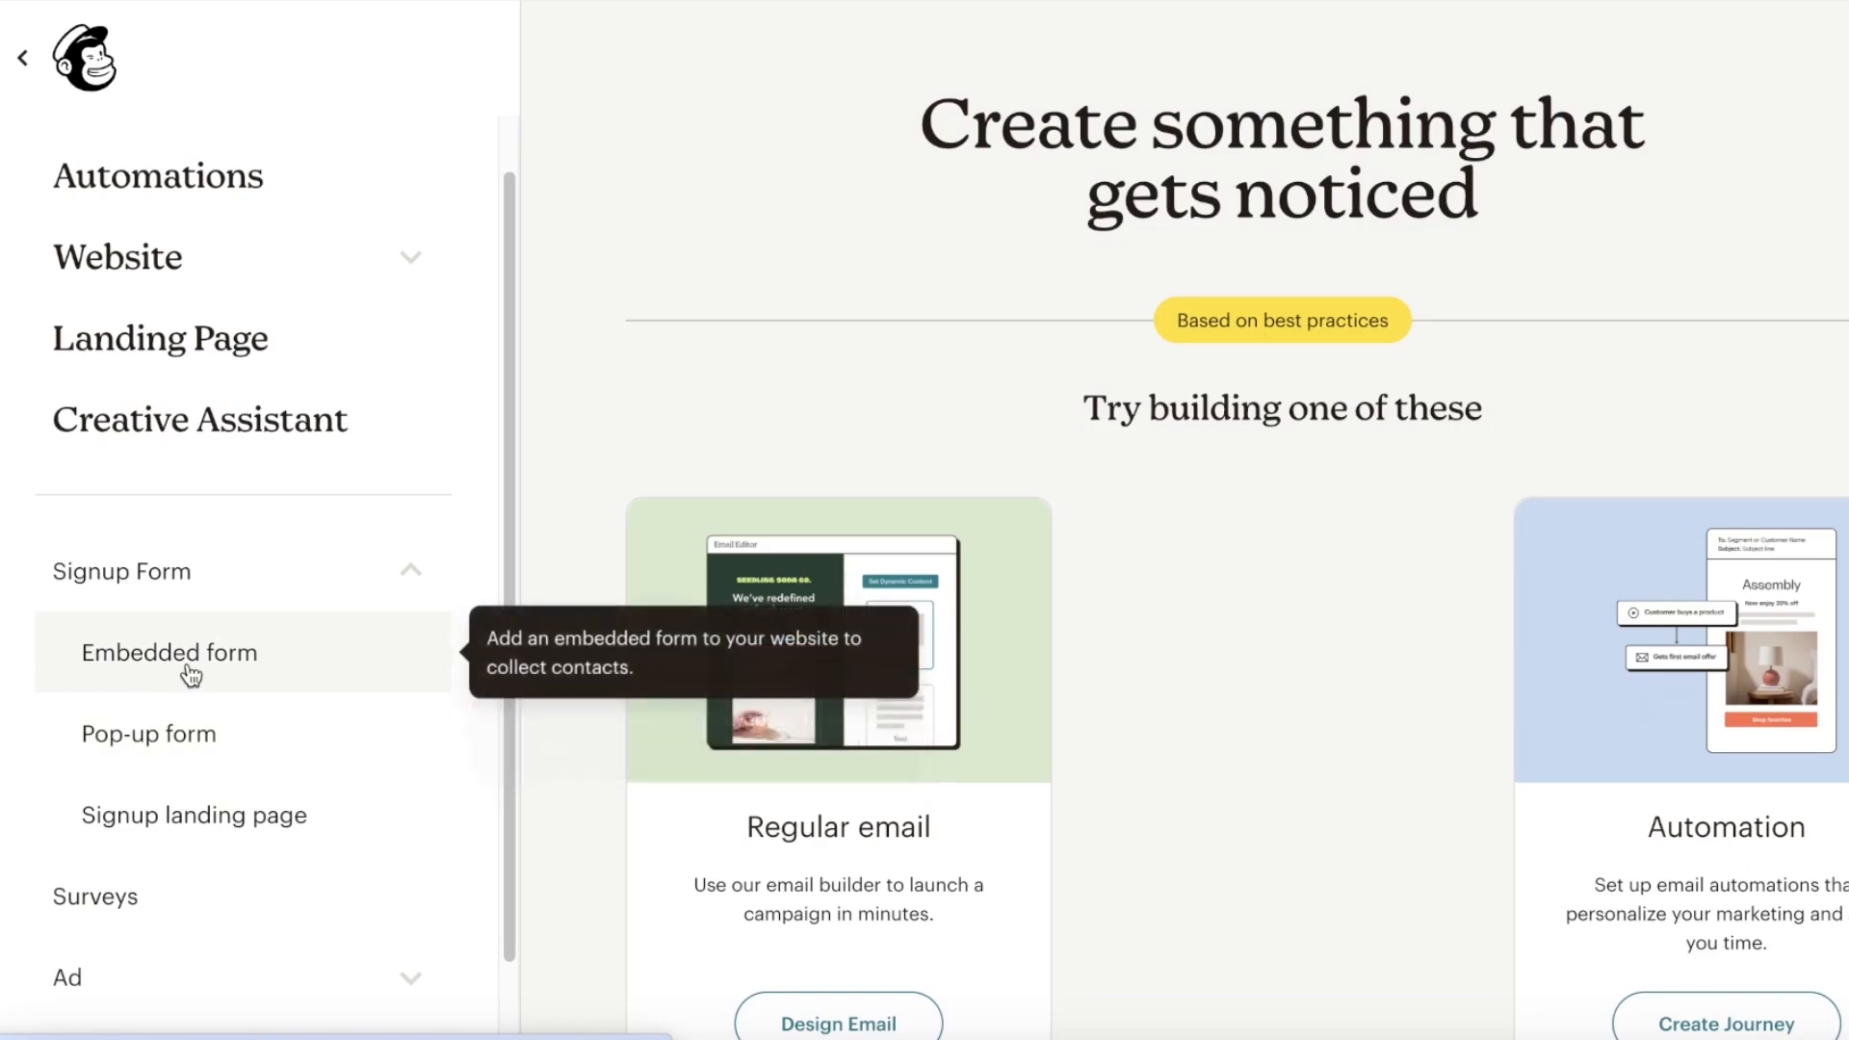
left_click(195, 737)
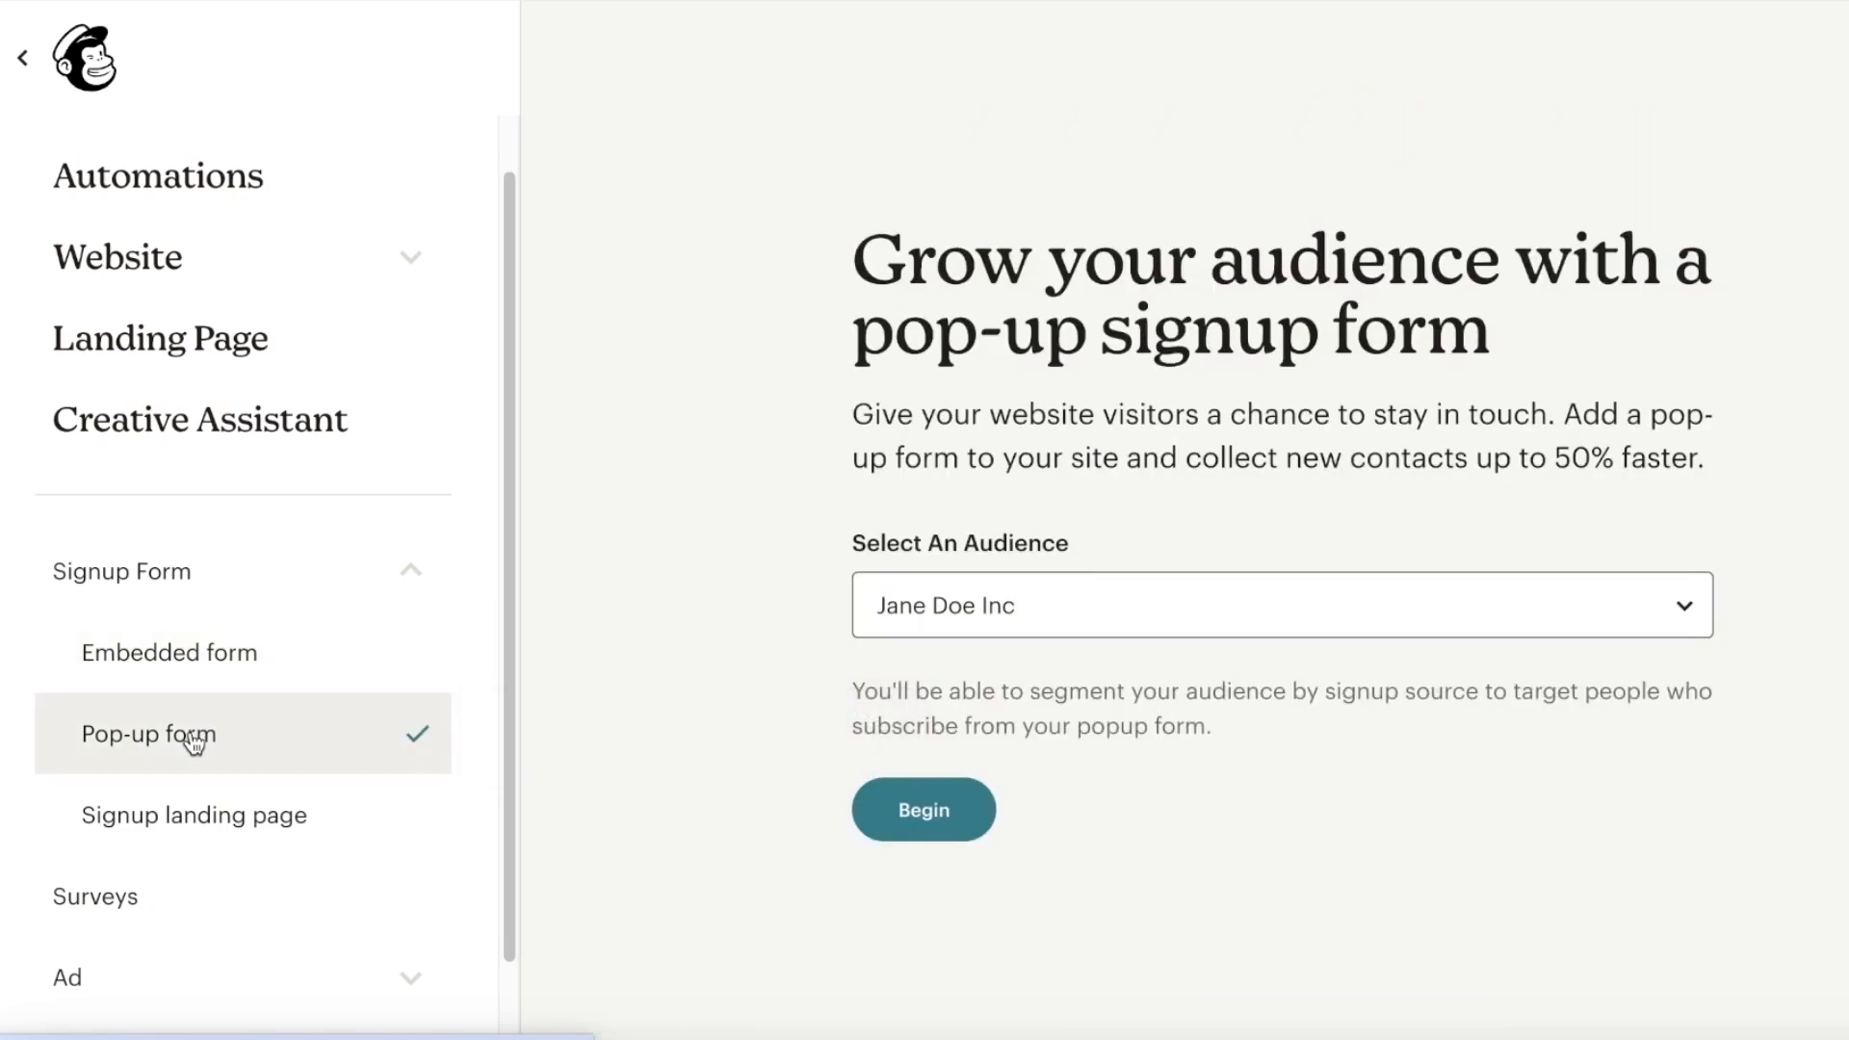
Use the Jane Doe Inc audience and begin building its pop-up form.
left_click(848, 616)
left_click(859, 611)
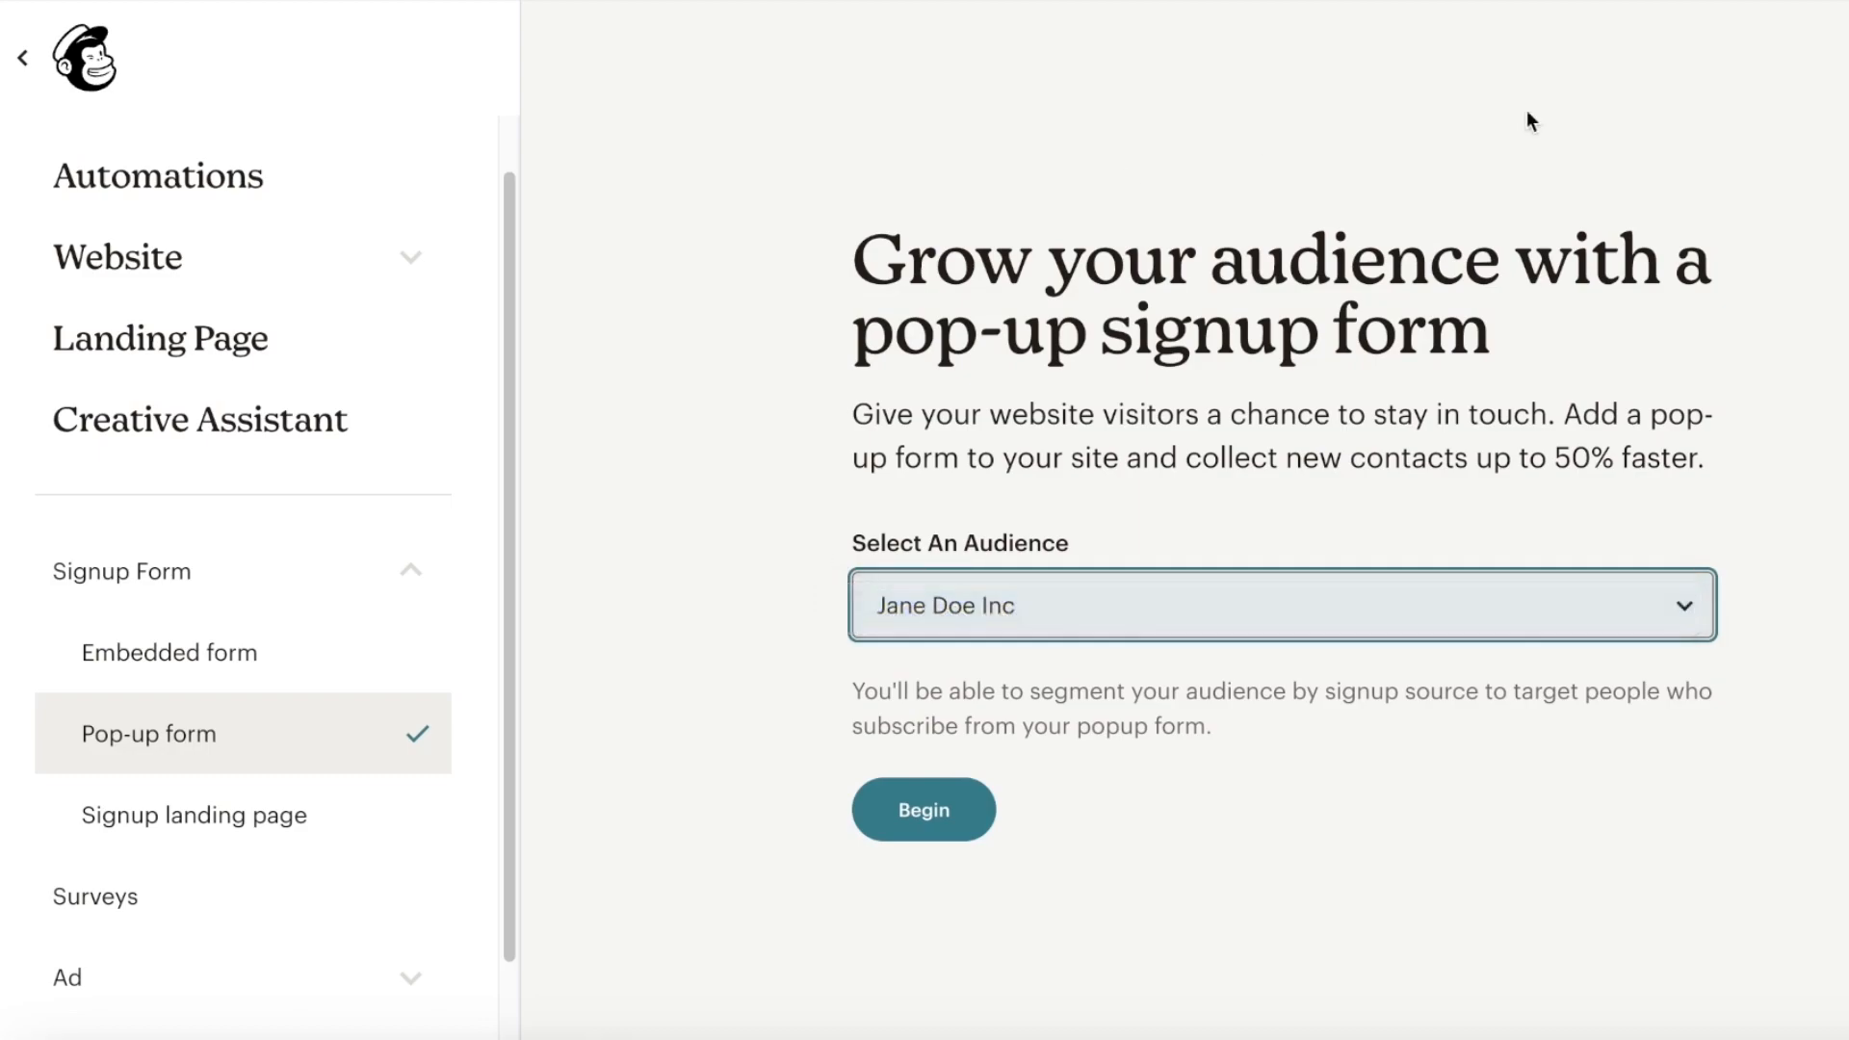
left_click(932, 782)
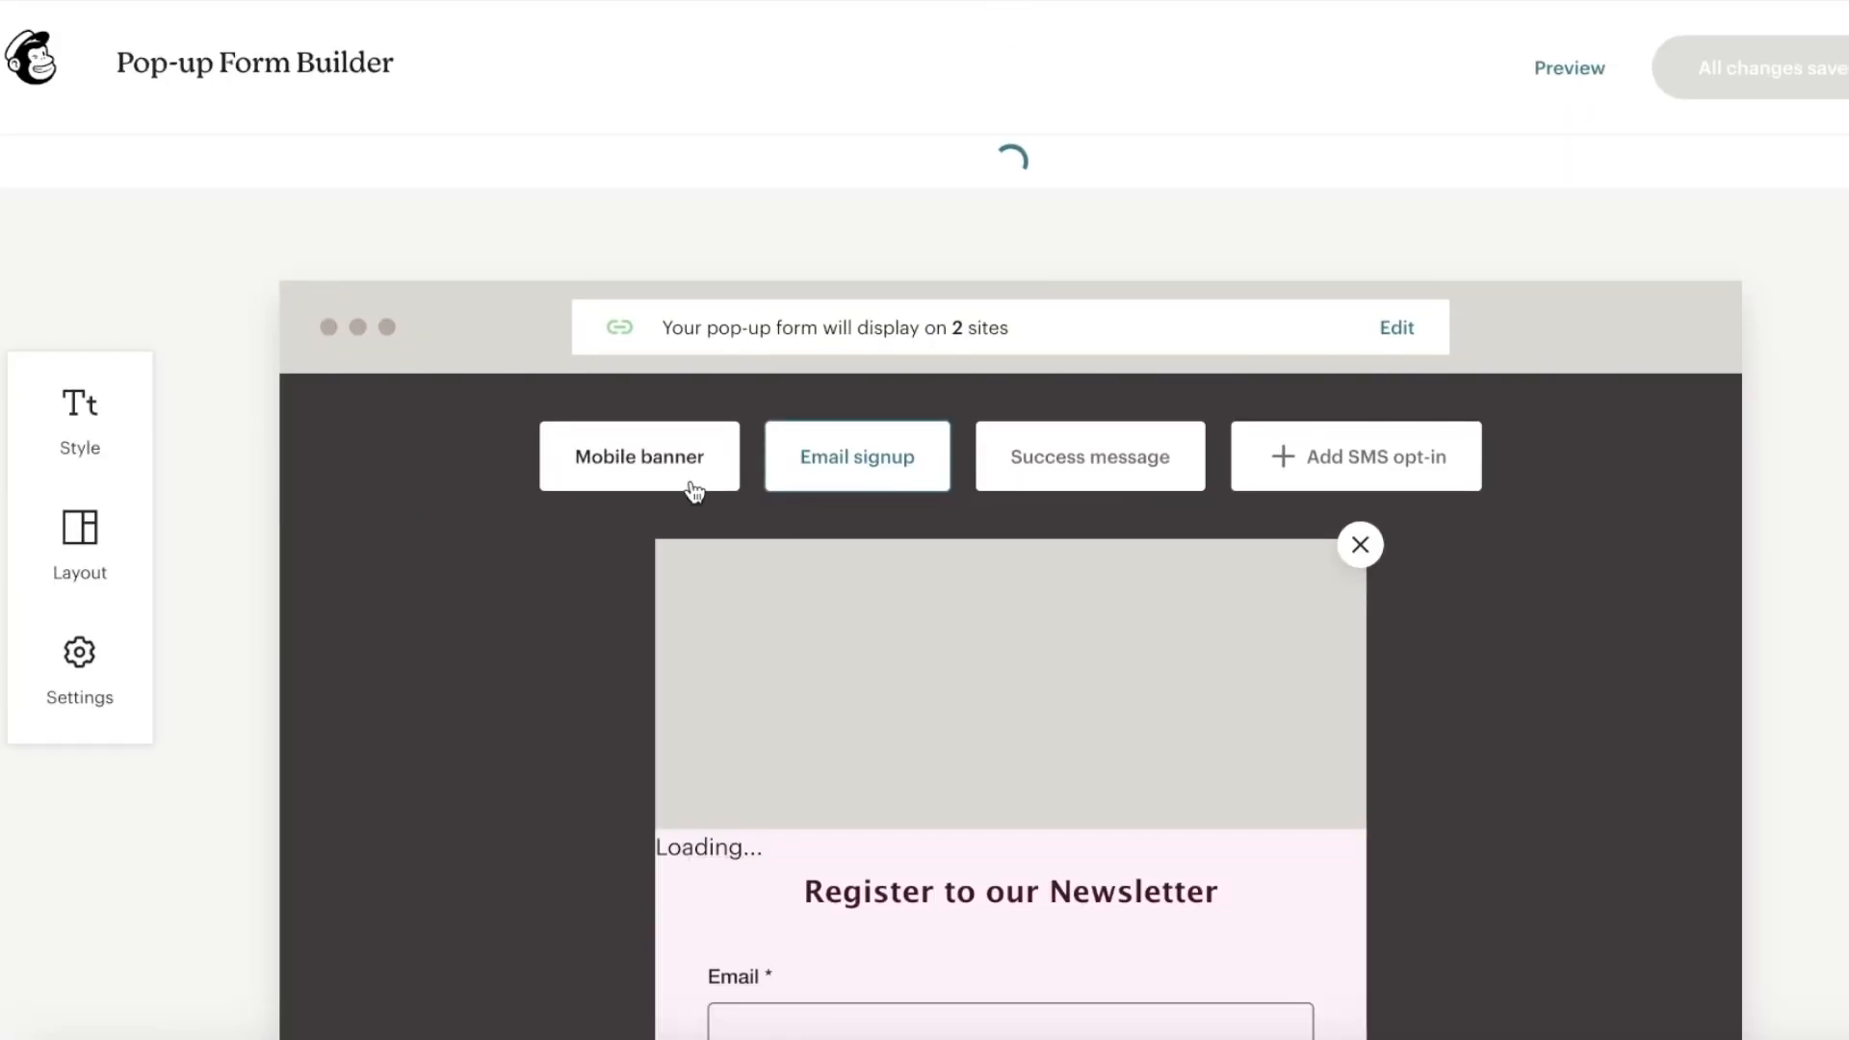
scroll(1077, 523, "down", 3)
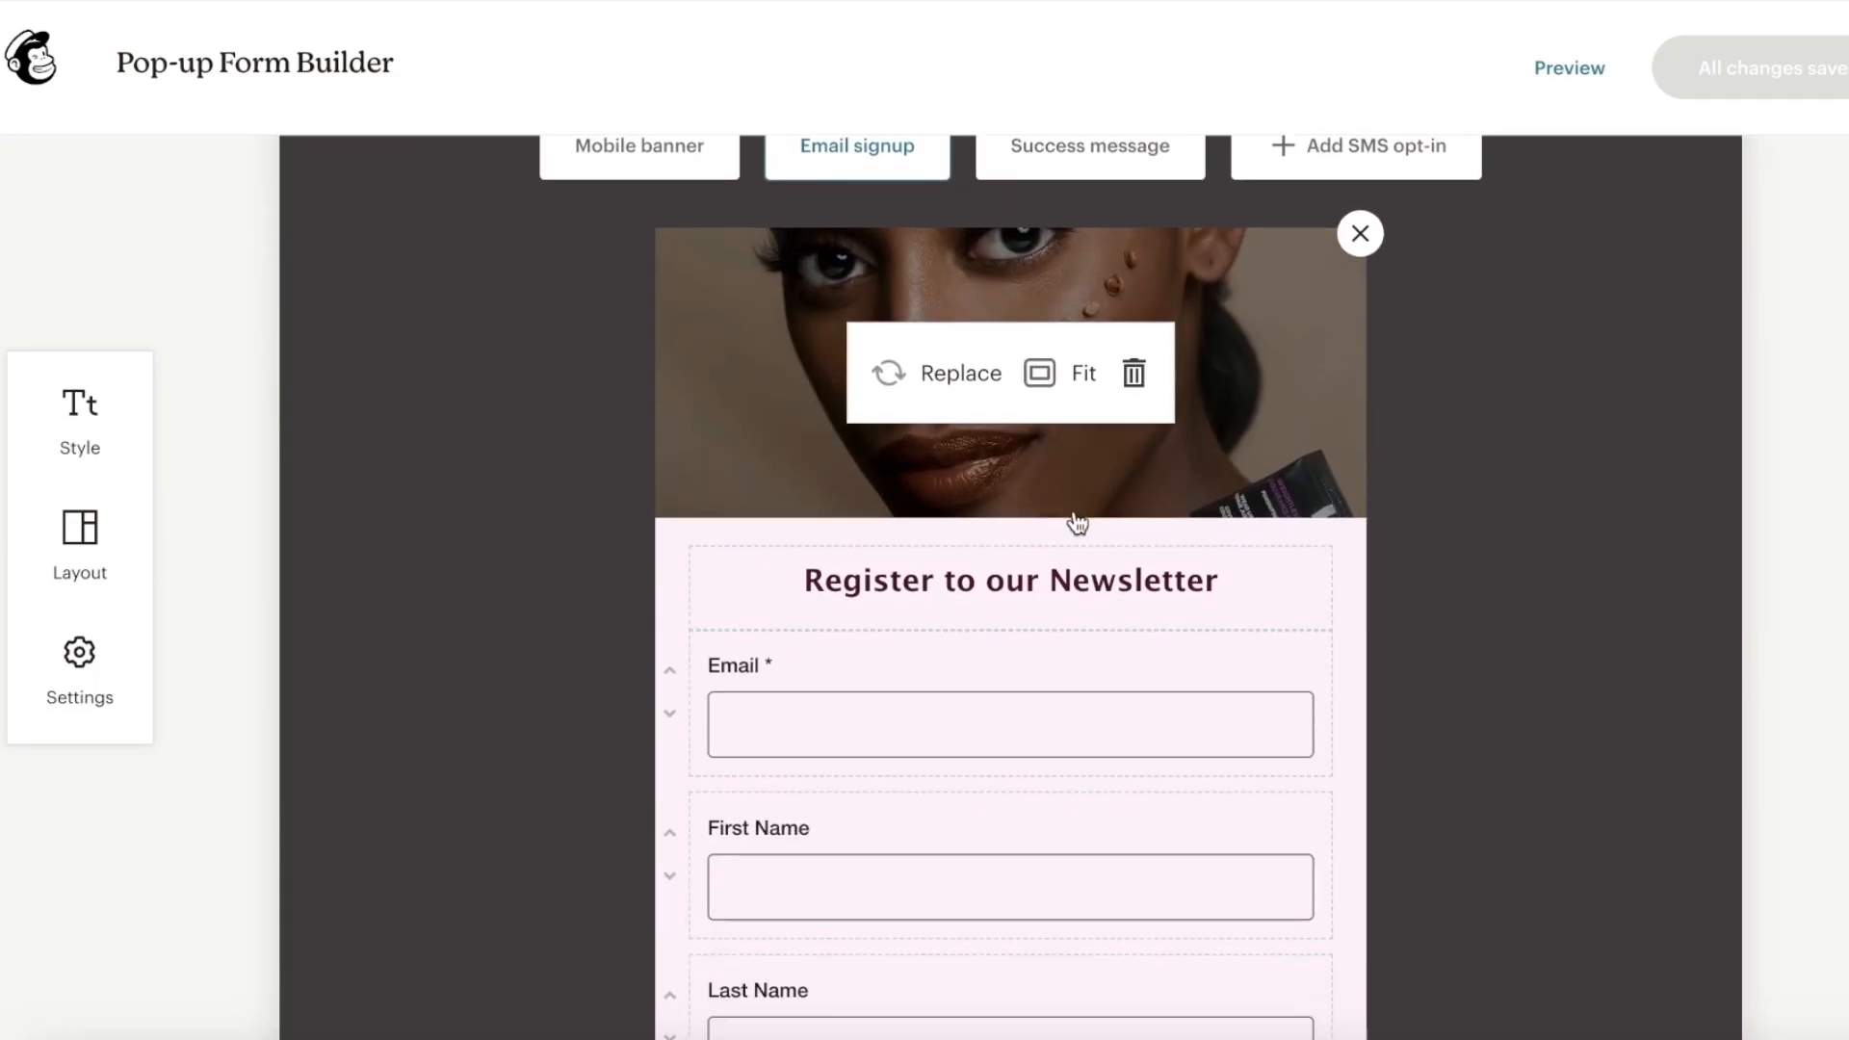
scroll(1358, 404, "up", 1)
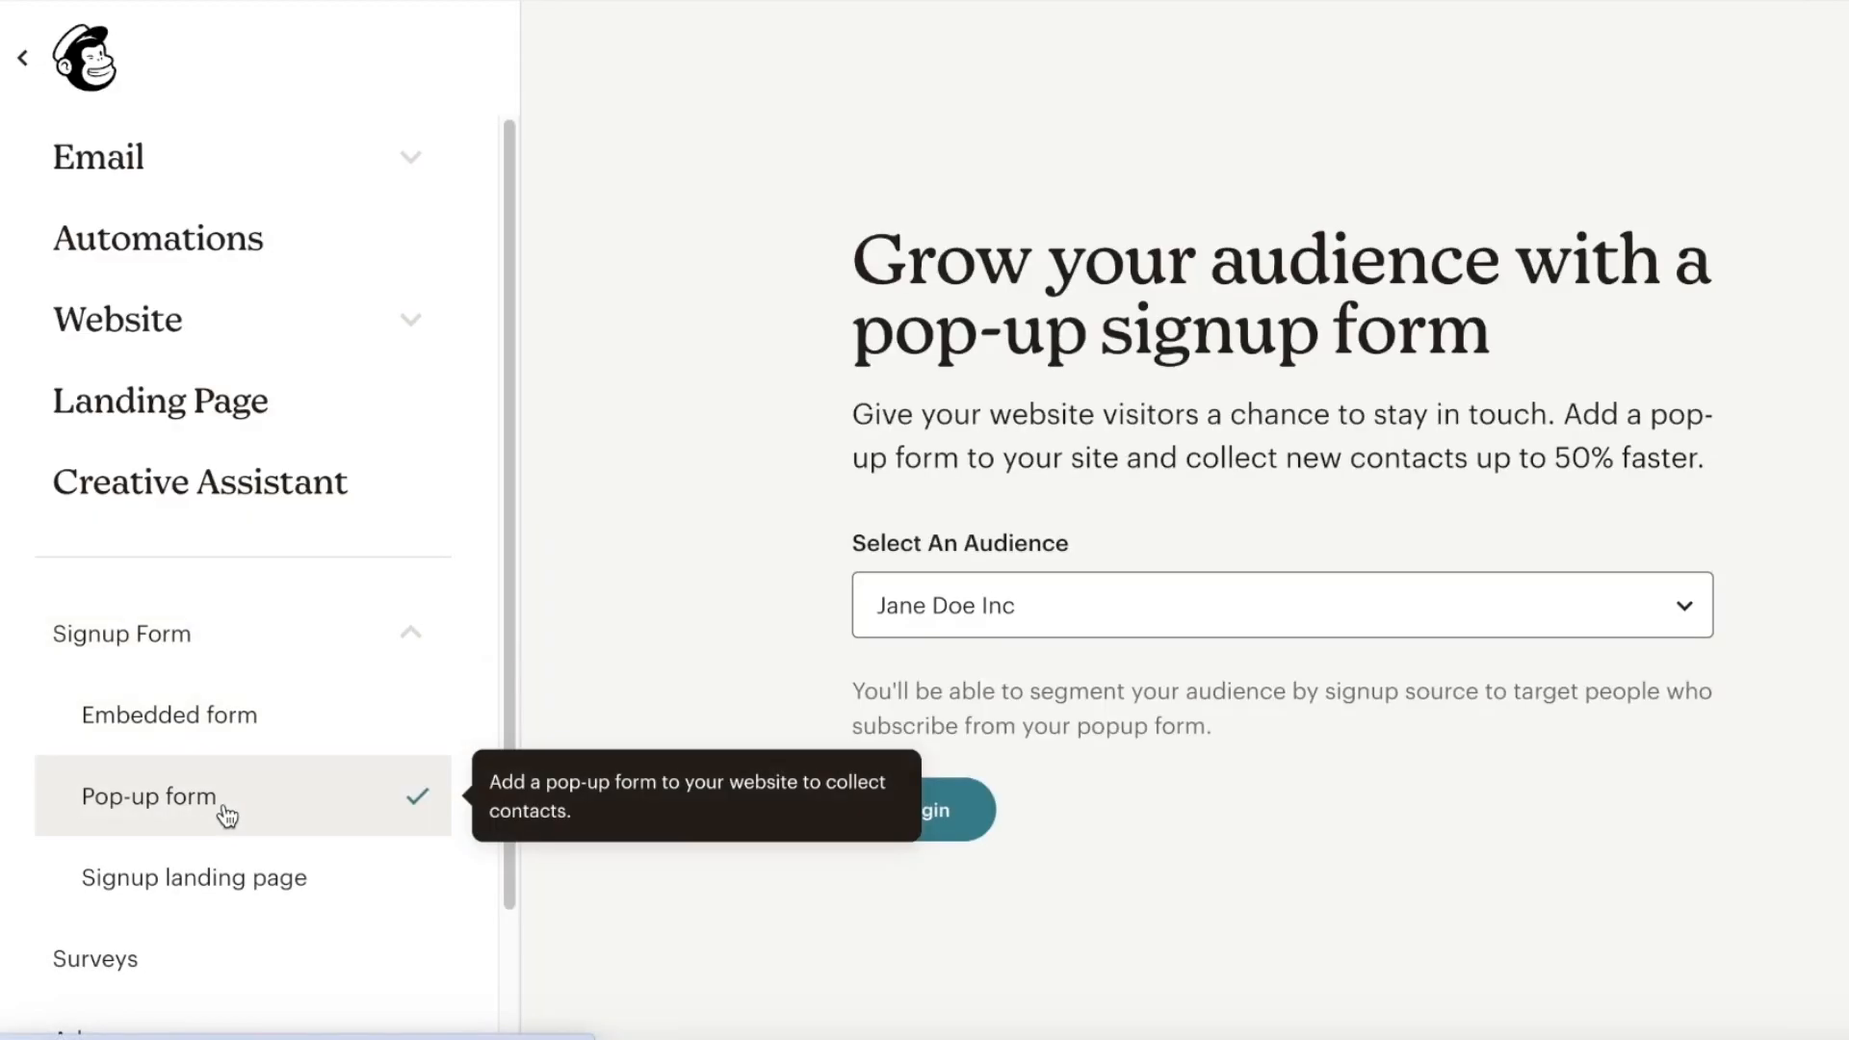
Reopen the pop-up form builder with the Jane Doe Inc audience and look over the signup form from header image to Subscribe button.
left_click(1148, 605)
left_click(1094, 617)
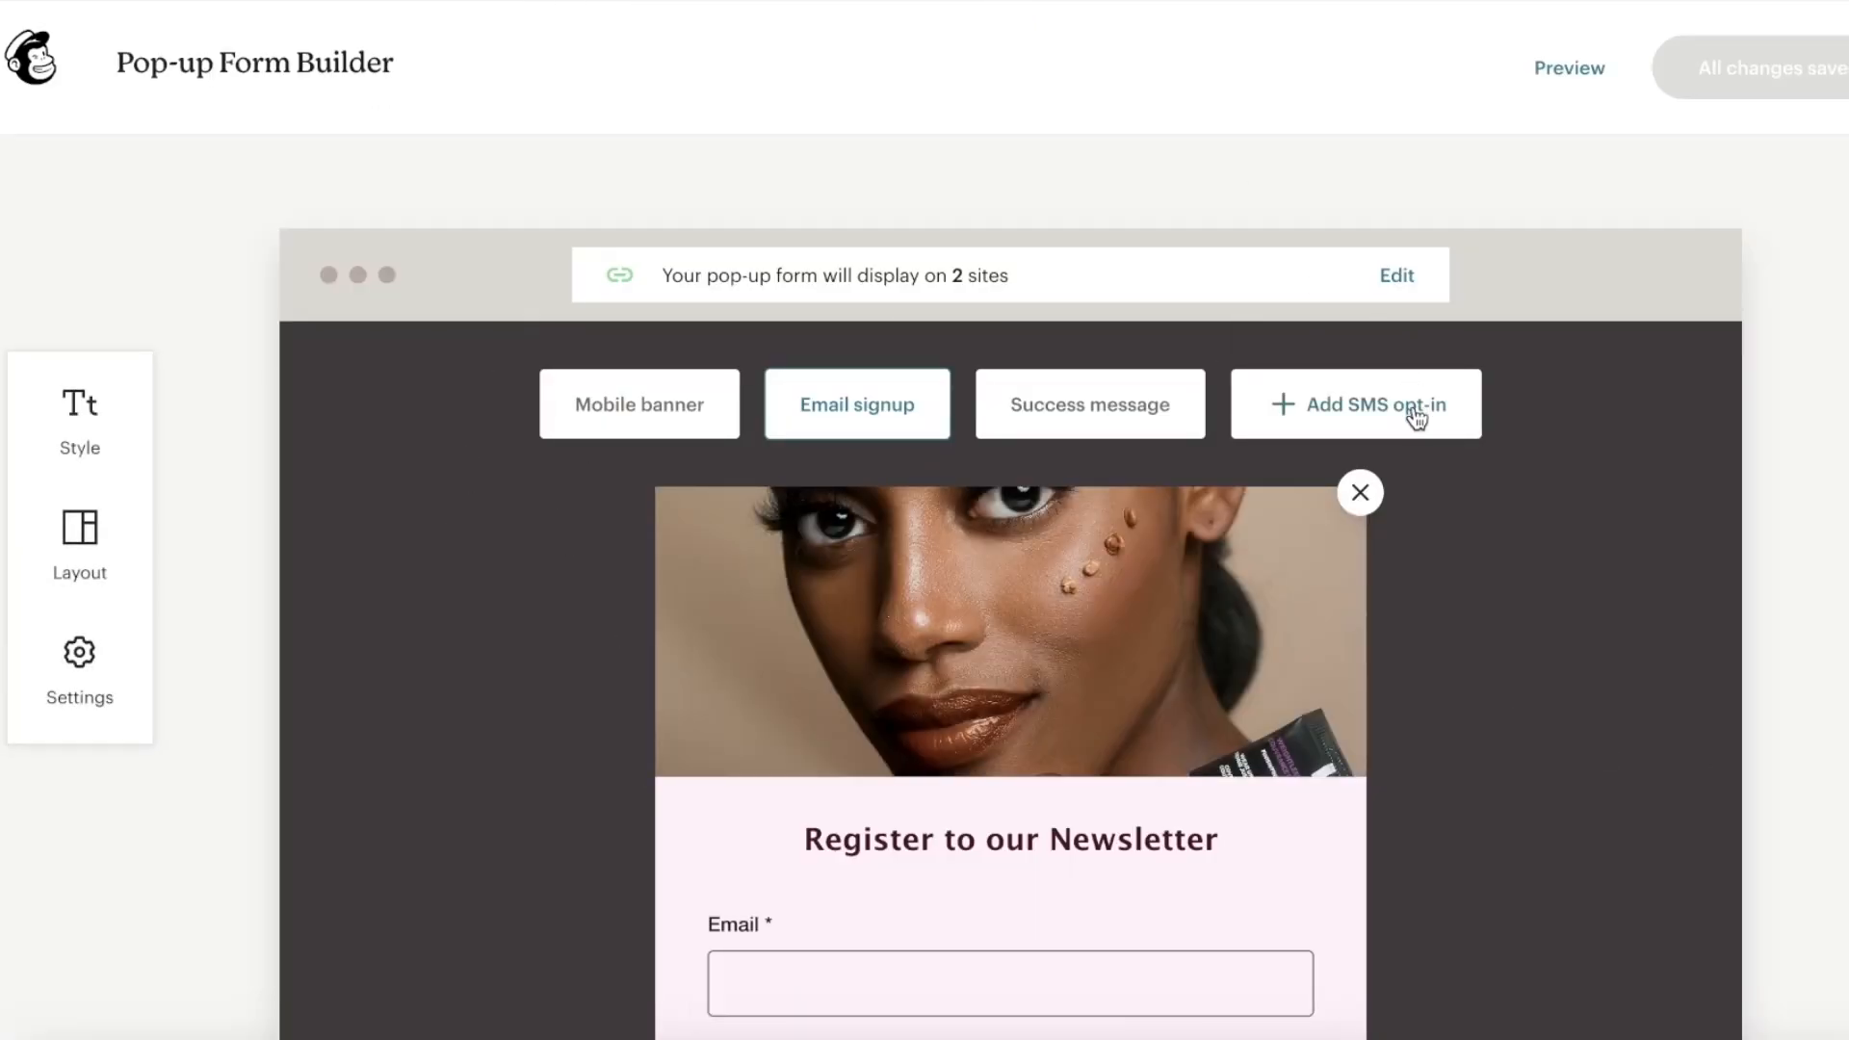
scroll(1454, 555, "down", 4)
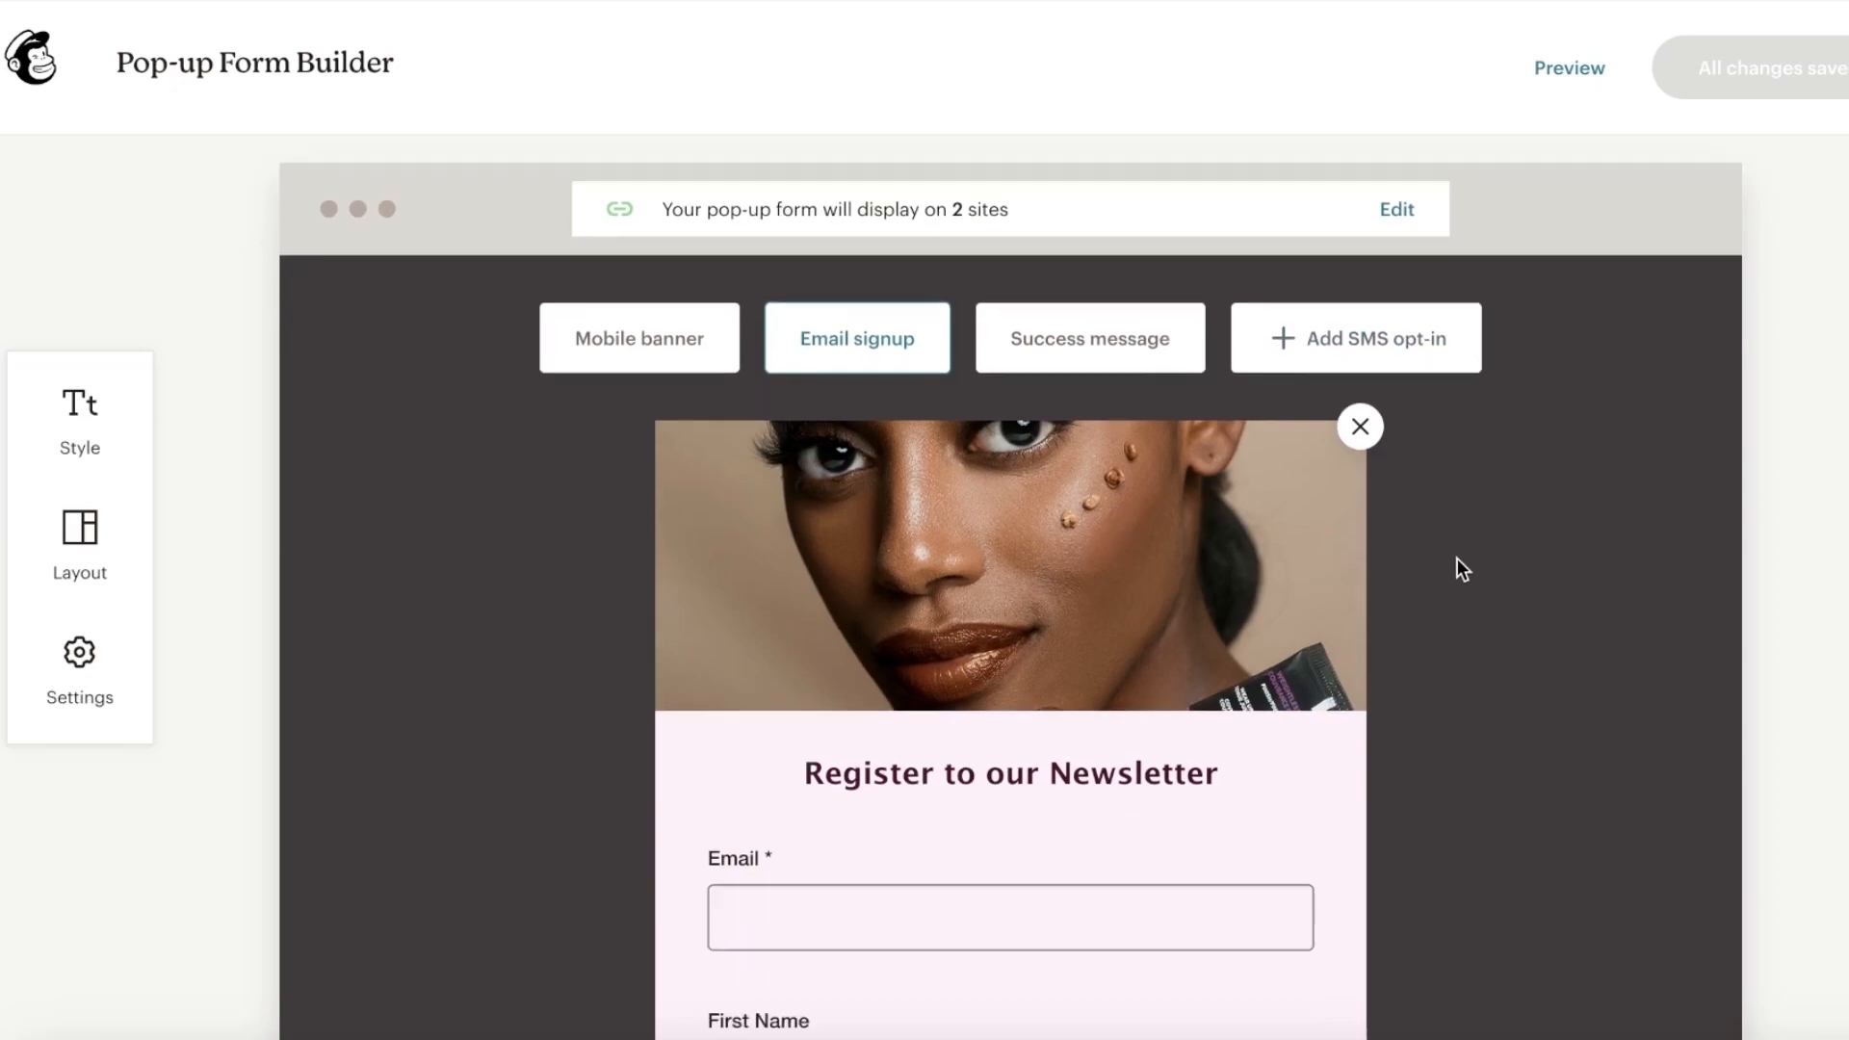
scroll(1458, 563, "up", 4)
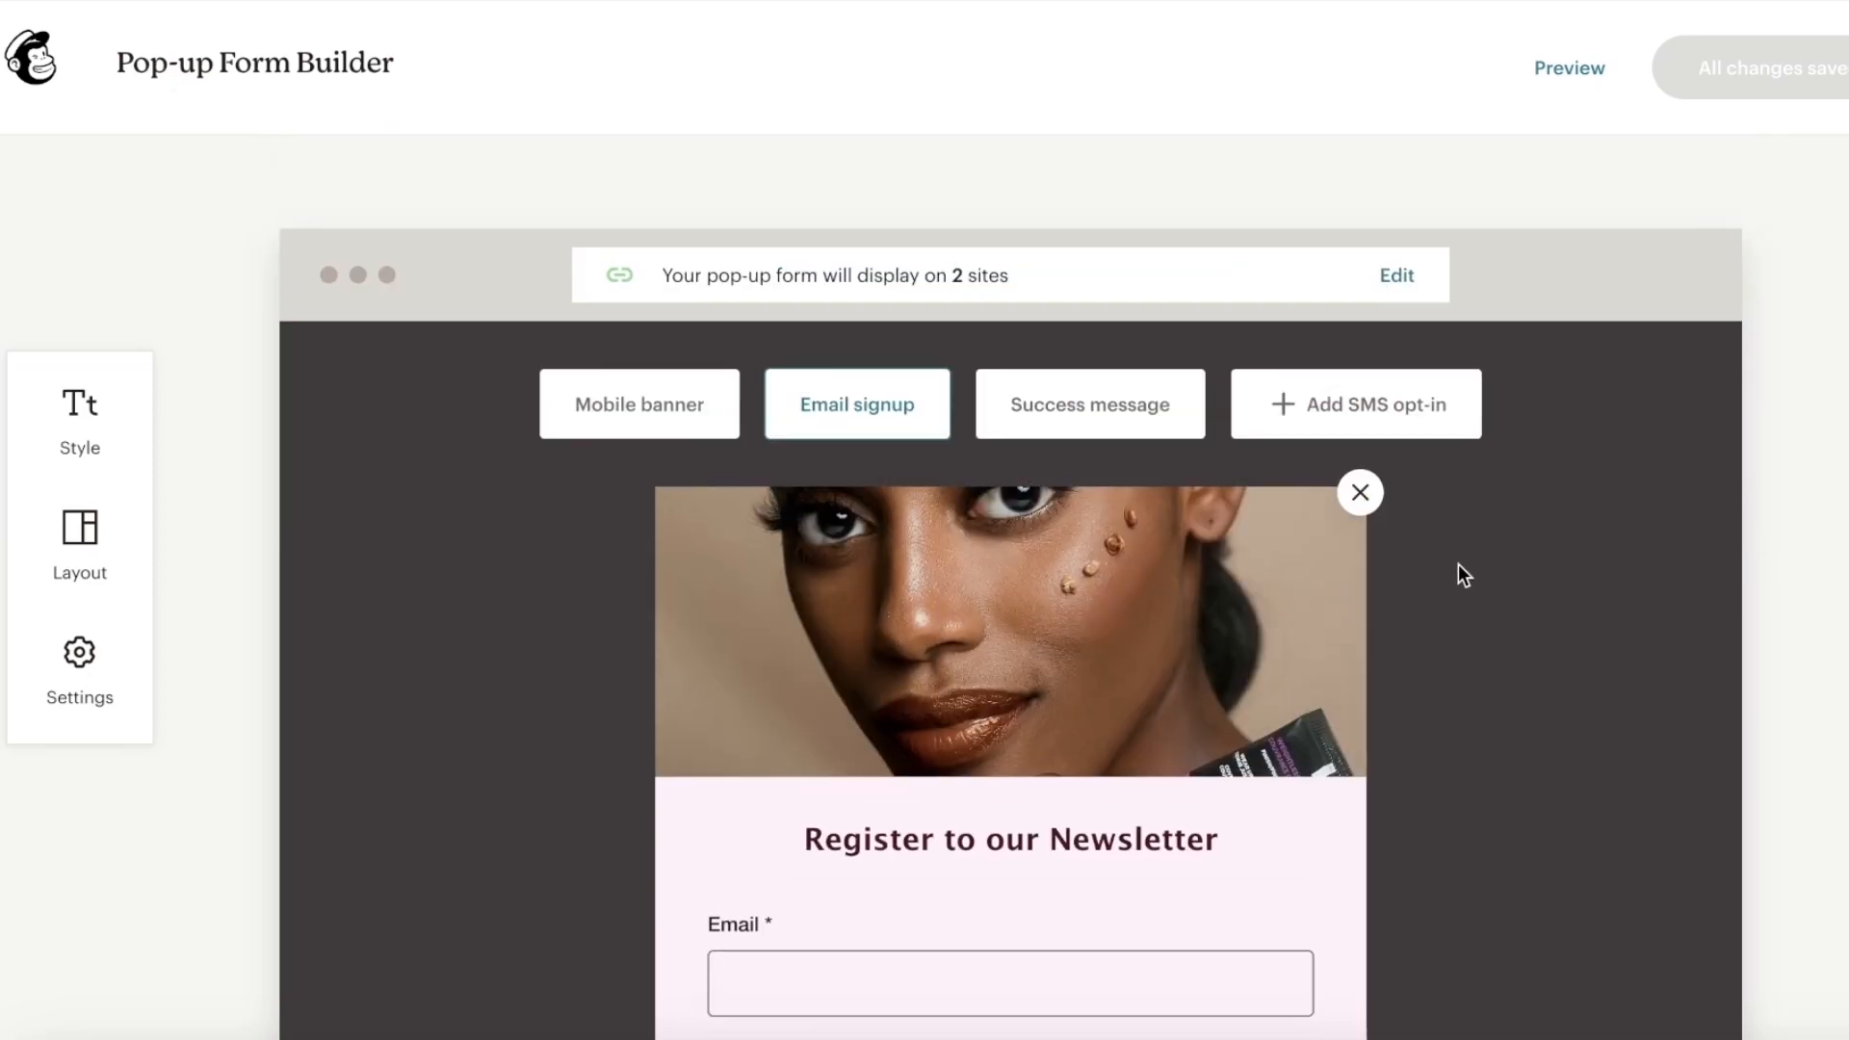
scroll(1384, 511, "down", 1)
mouse_move(1065, 521)
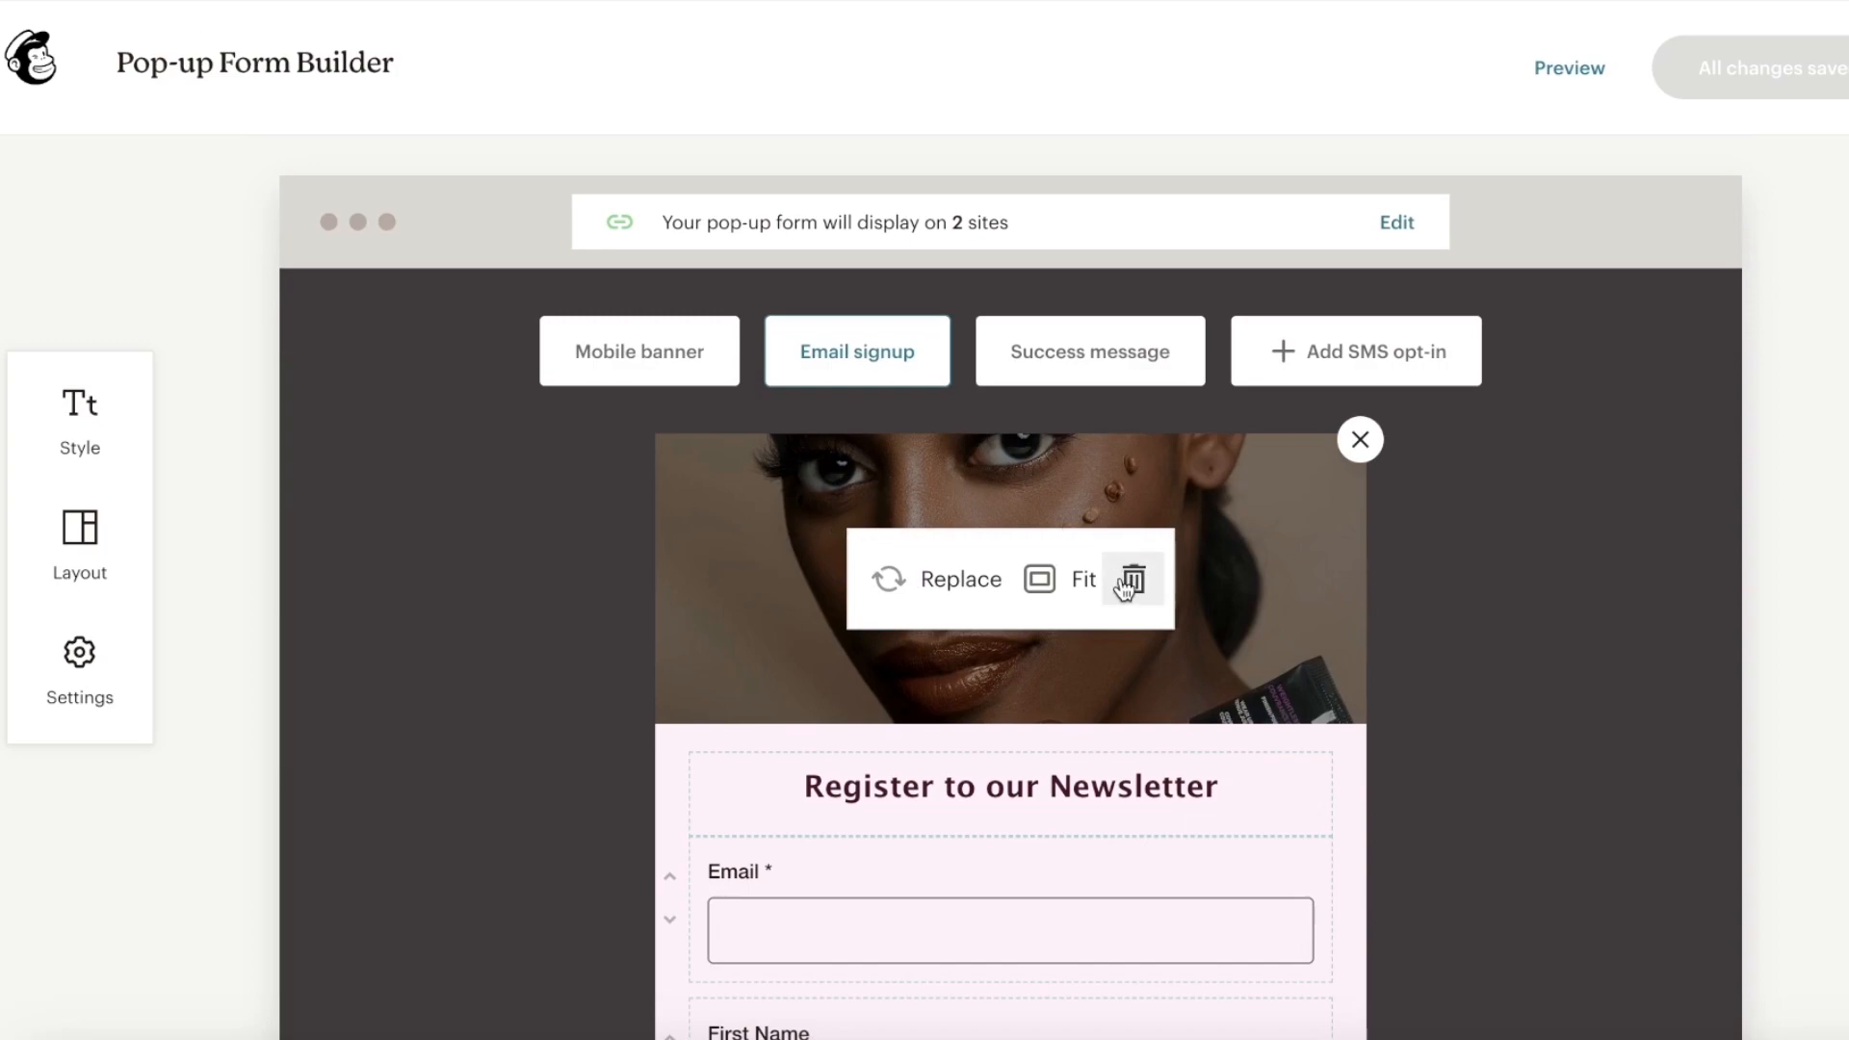
scroll(1091, 579, "down", 8)
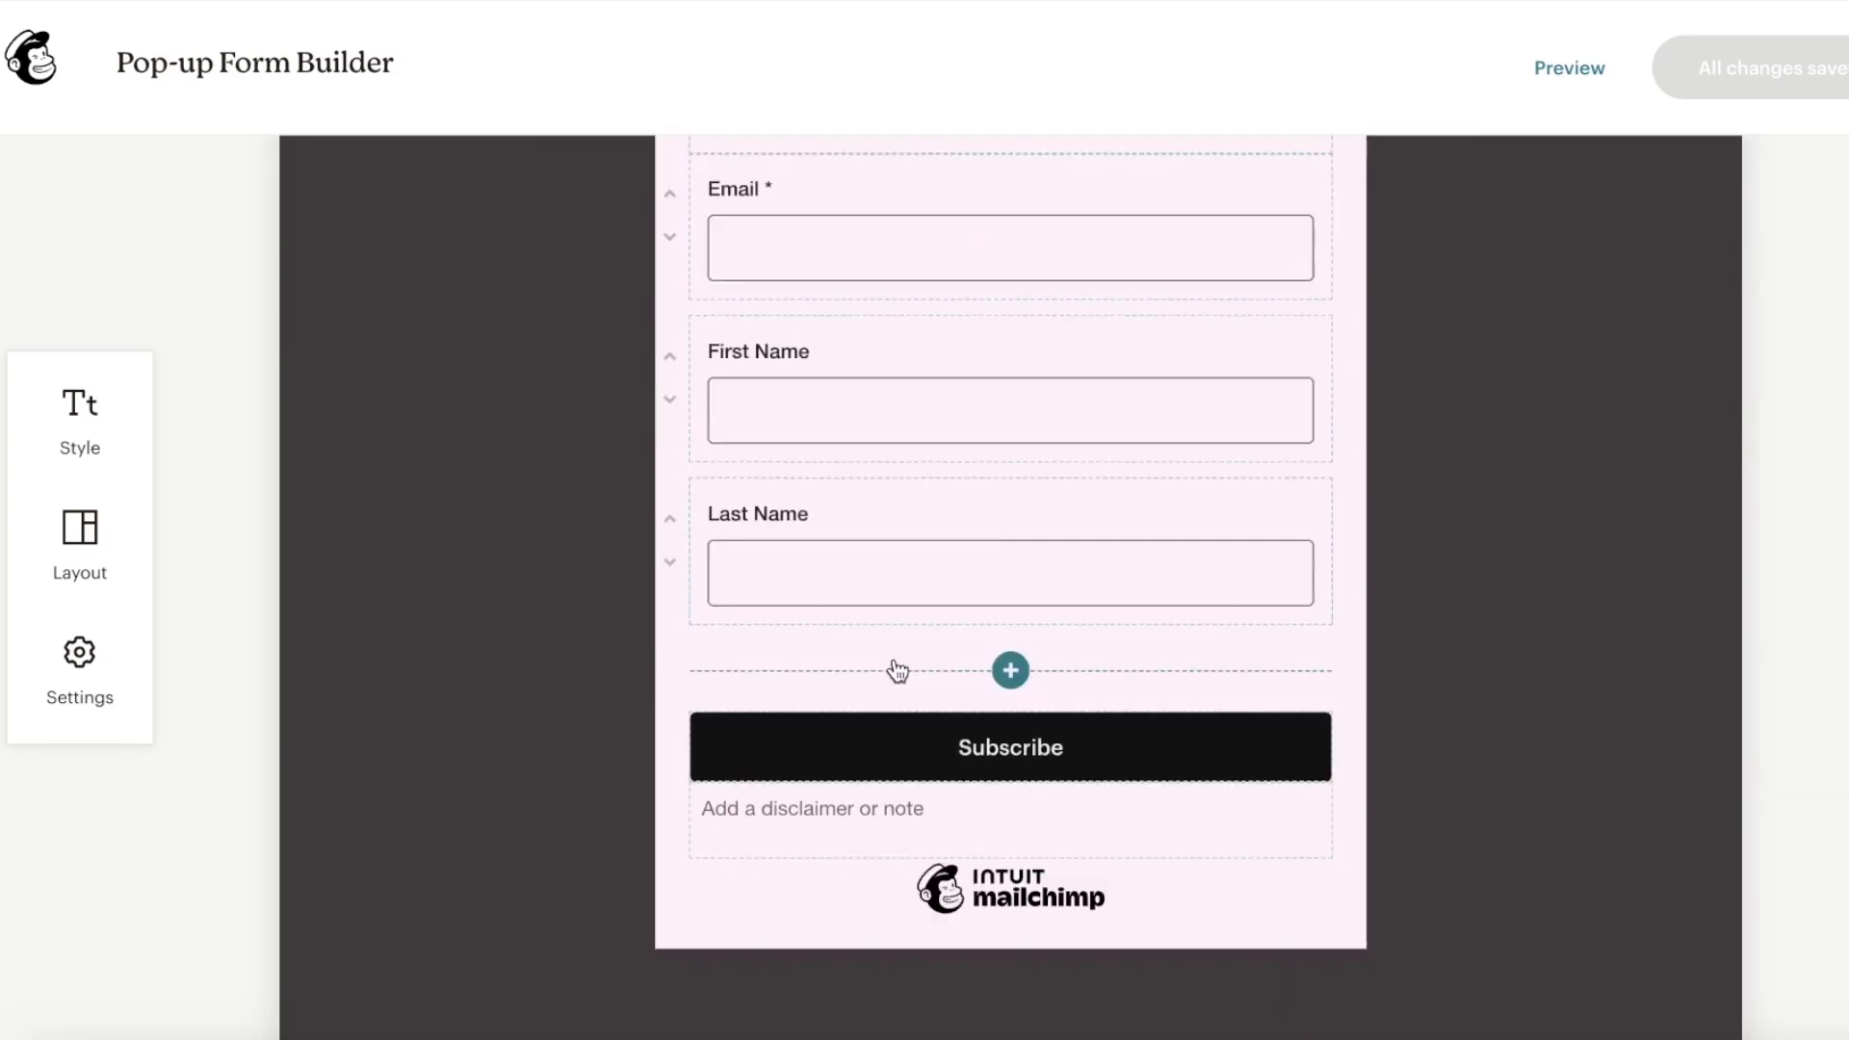
scroll(904, 569, "up", 8)
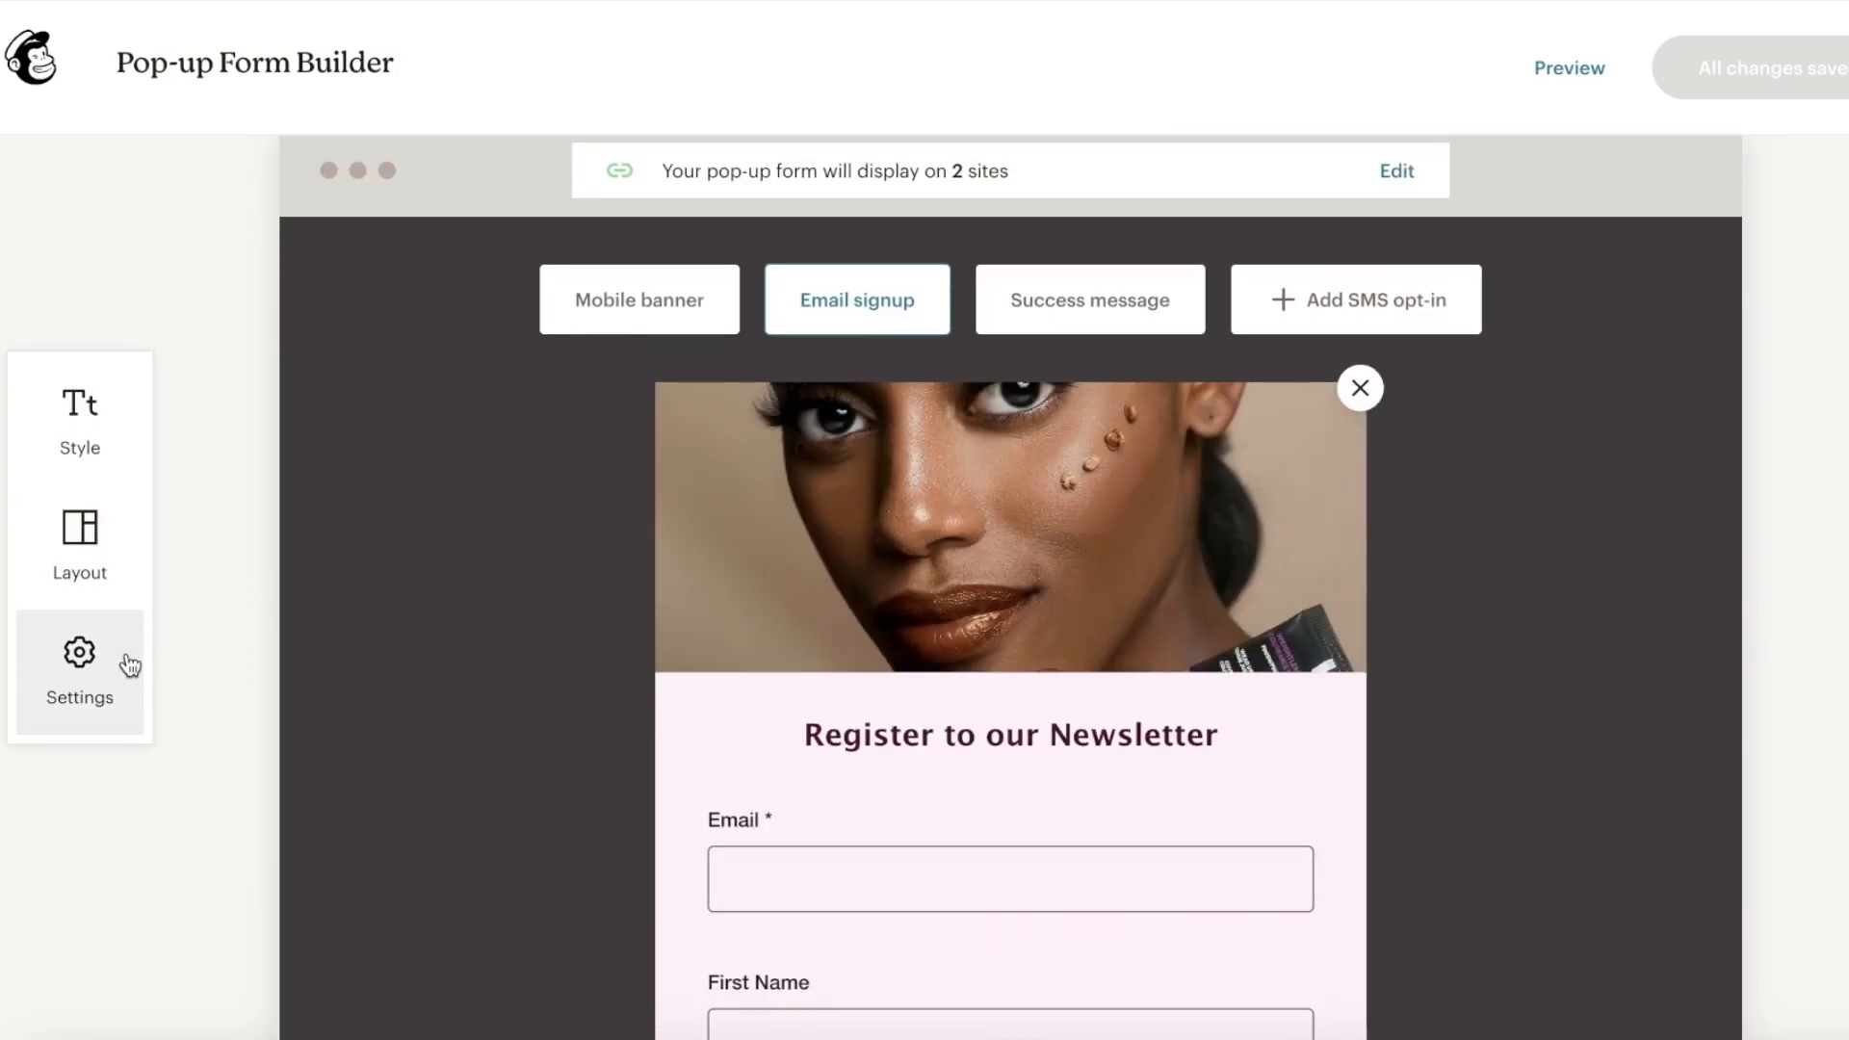
Examine the available form layouts and the general settings for repeat display and timing.
left_click(85, 517)
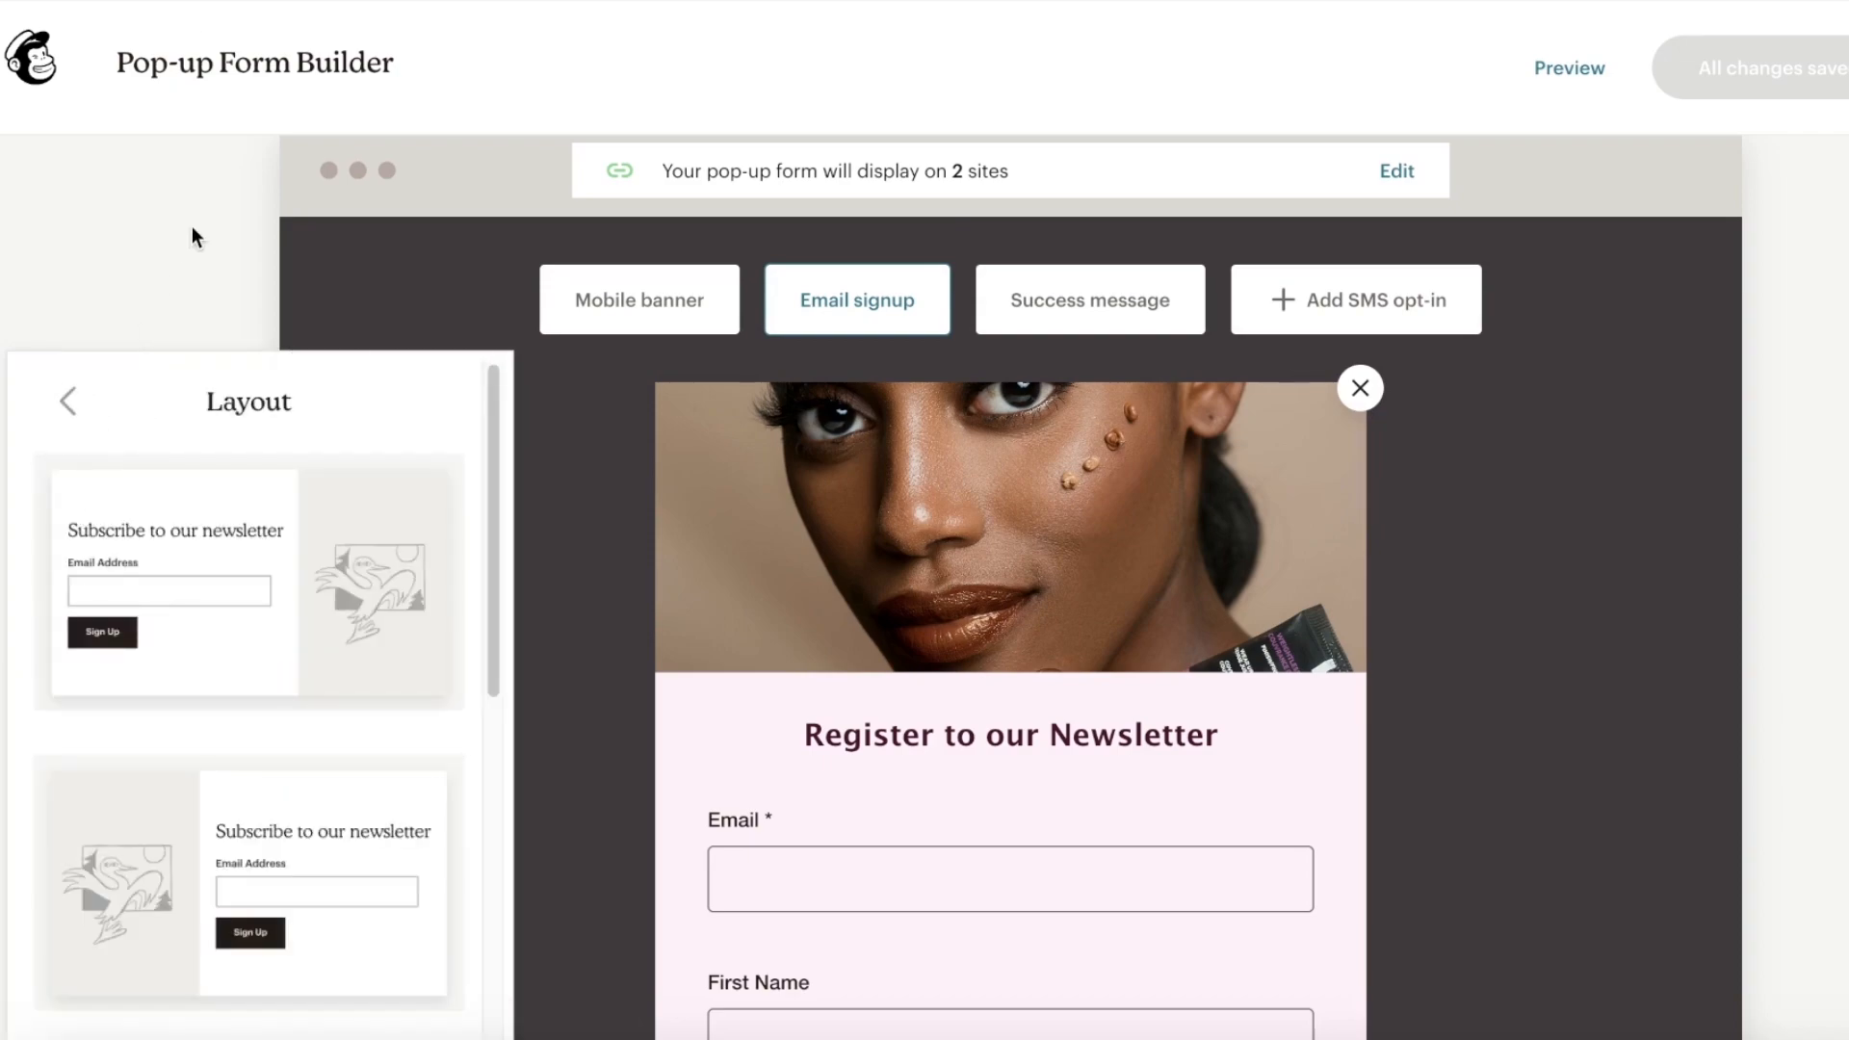
left_click(187, 243)
left_click(61, 680)
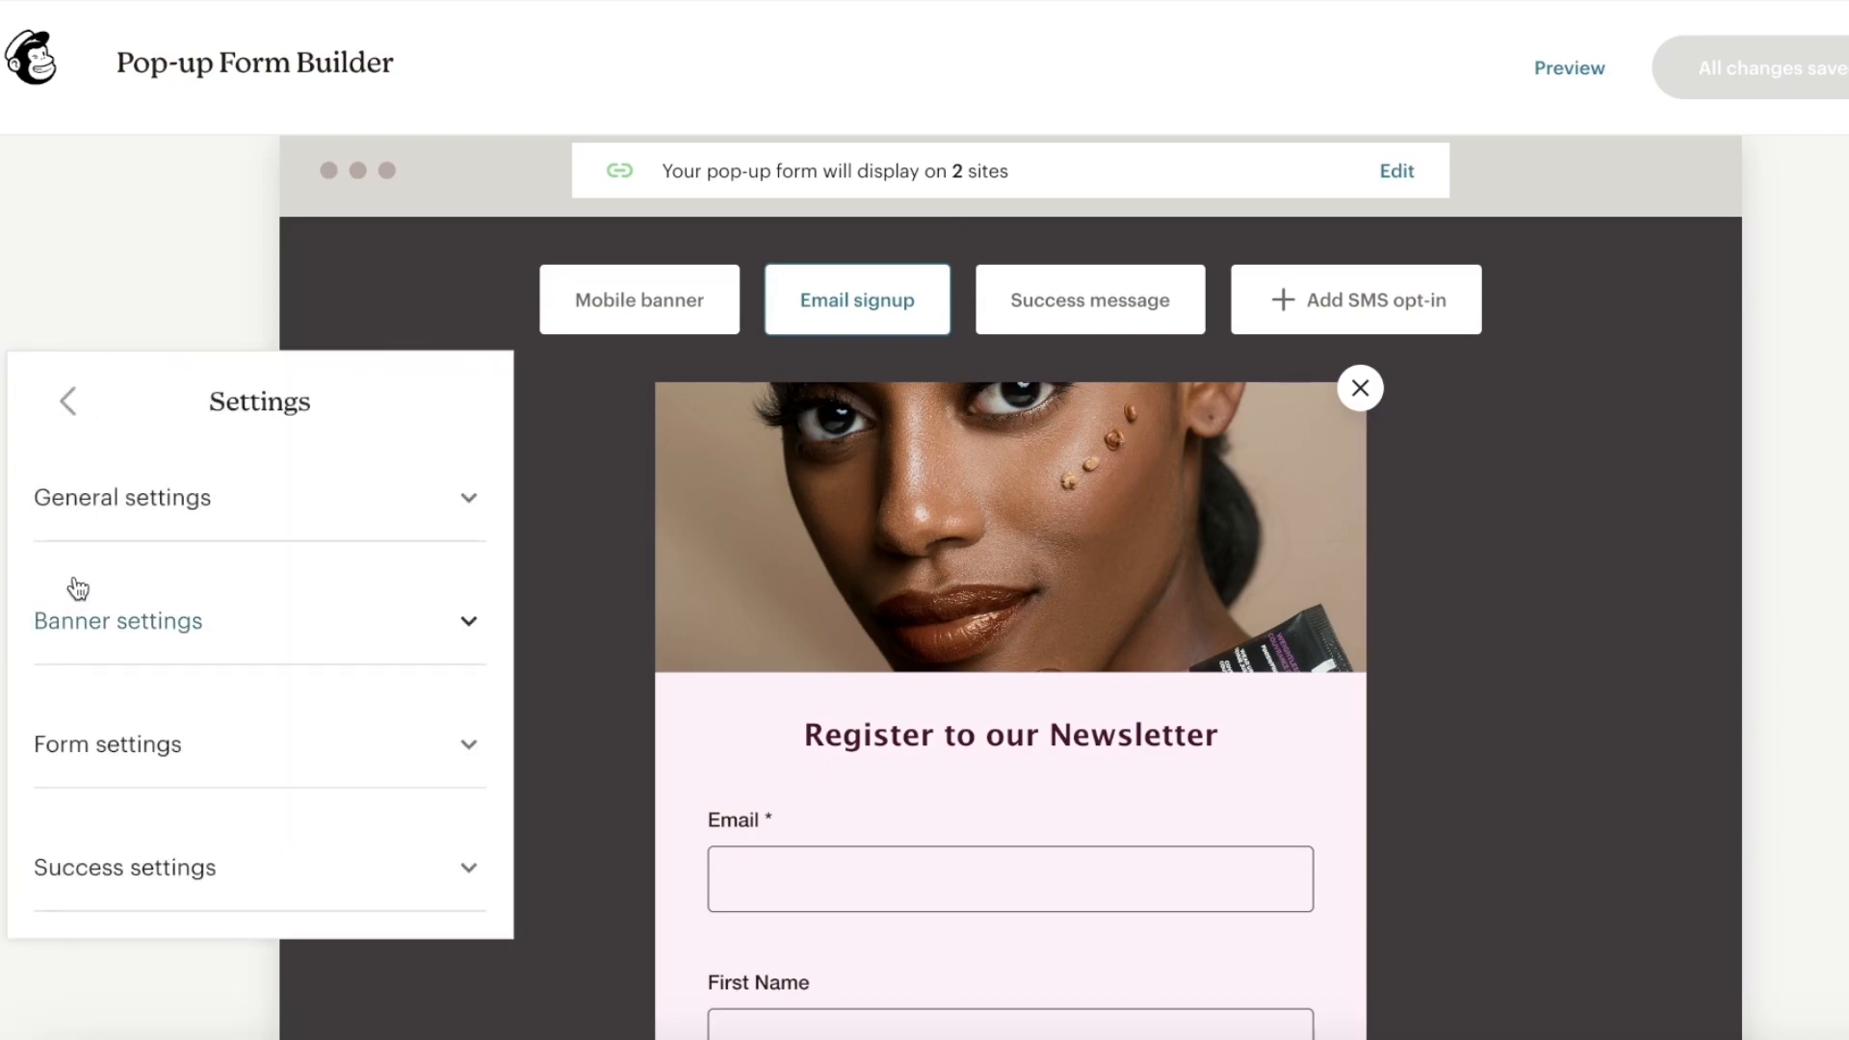
left_click(86, 499)
scroll(89, 510, "down", 2)
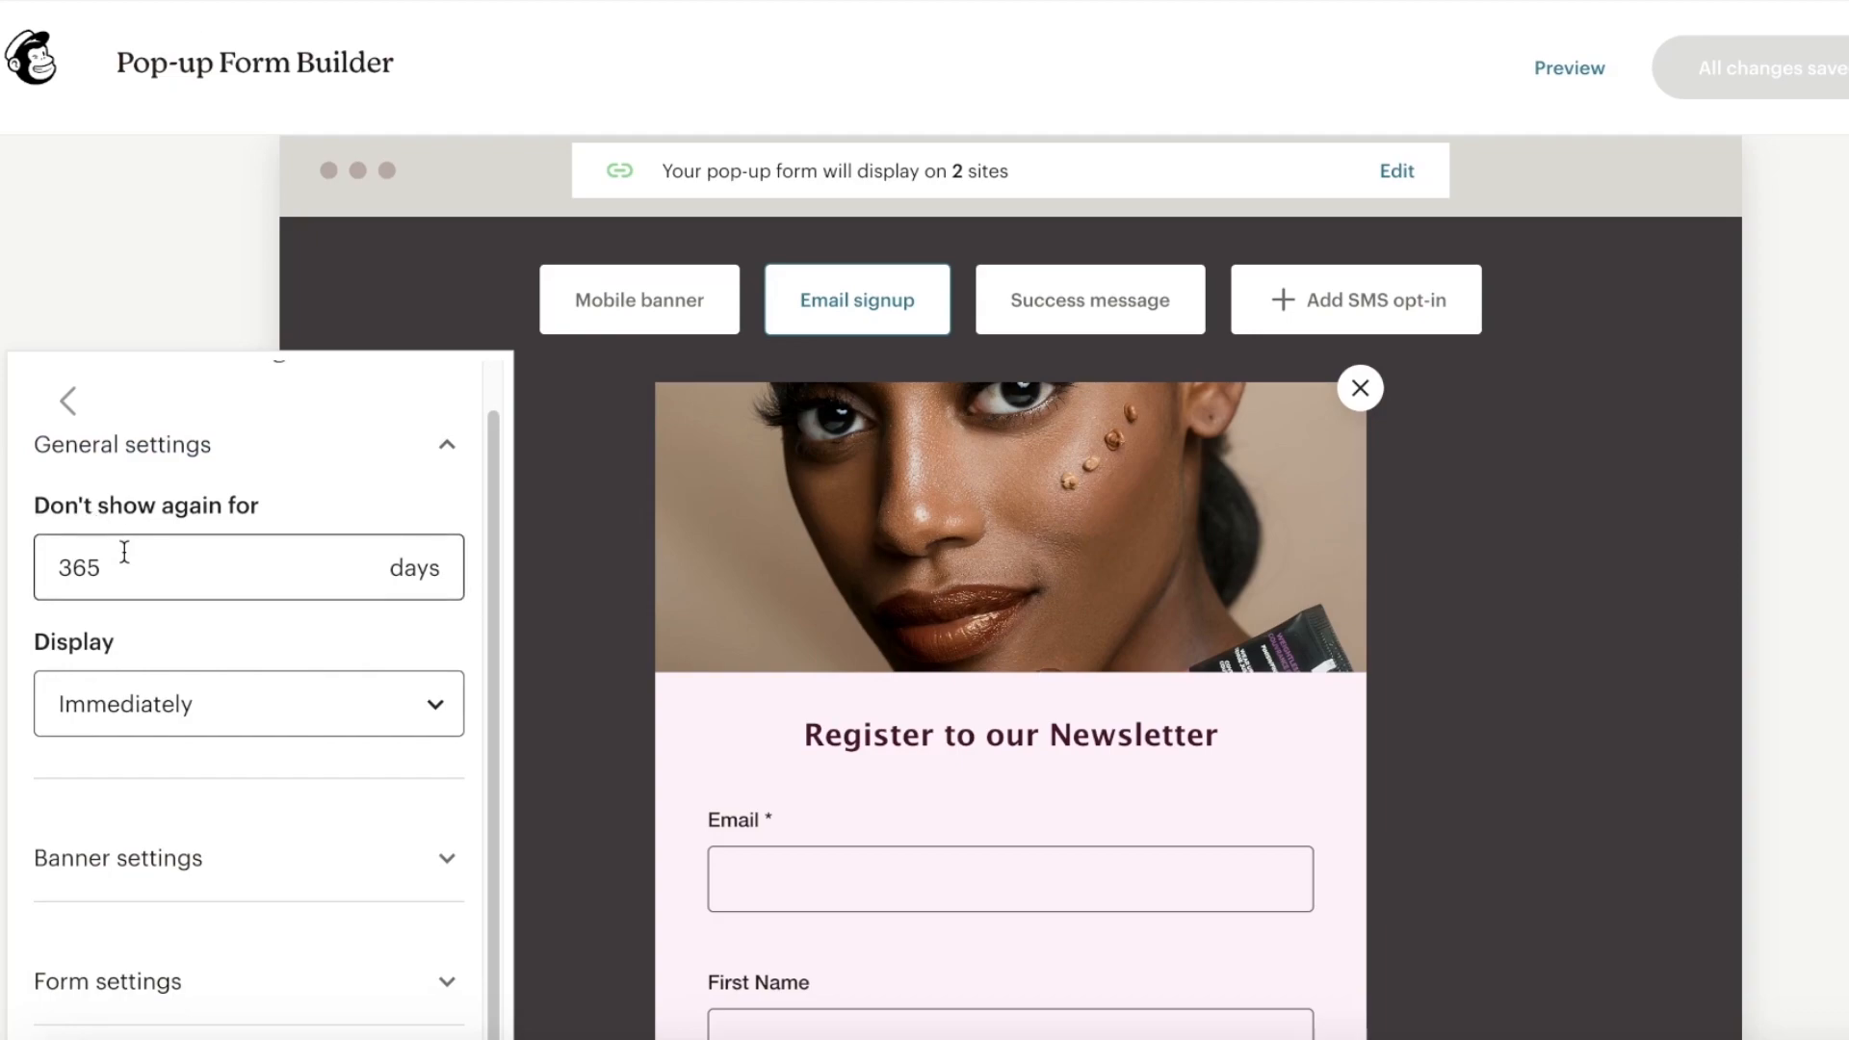
scroll(195, 653, "up", 2)
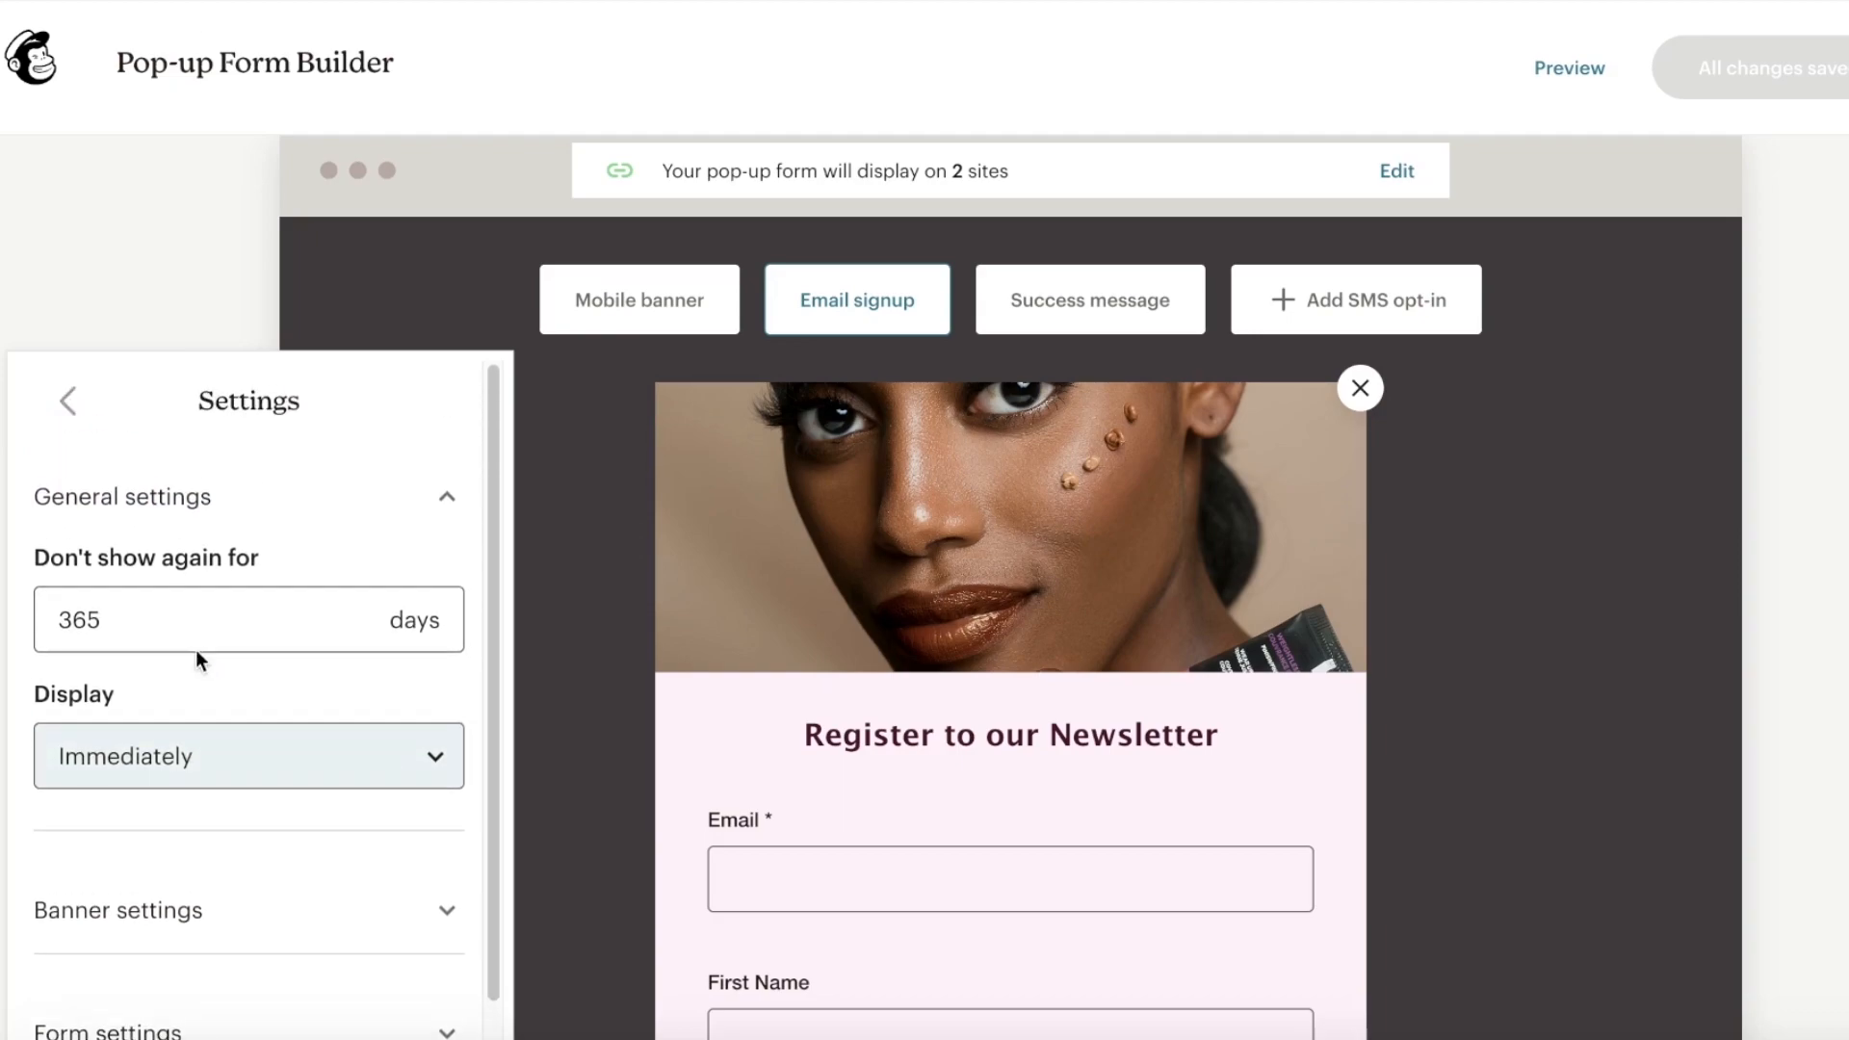
left_click(169, 497)
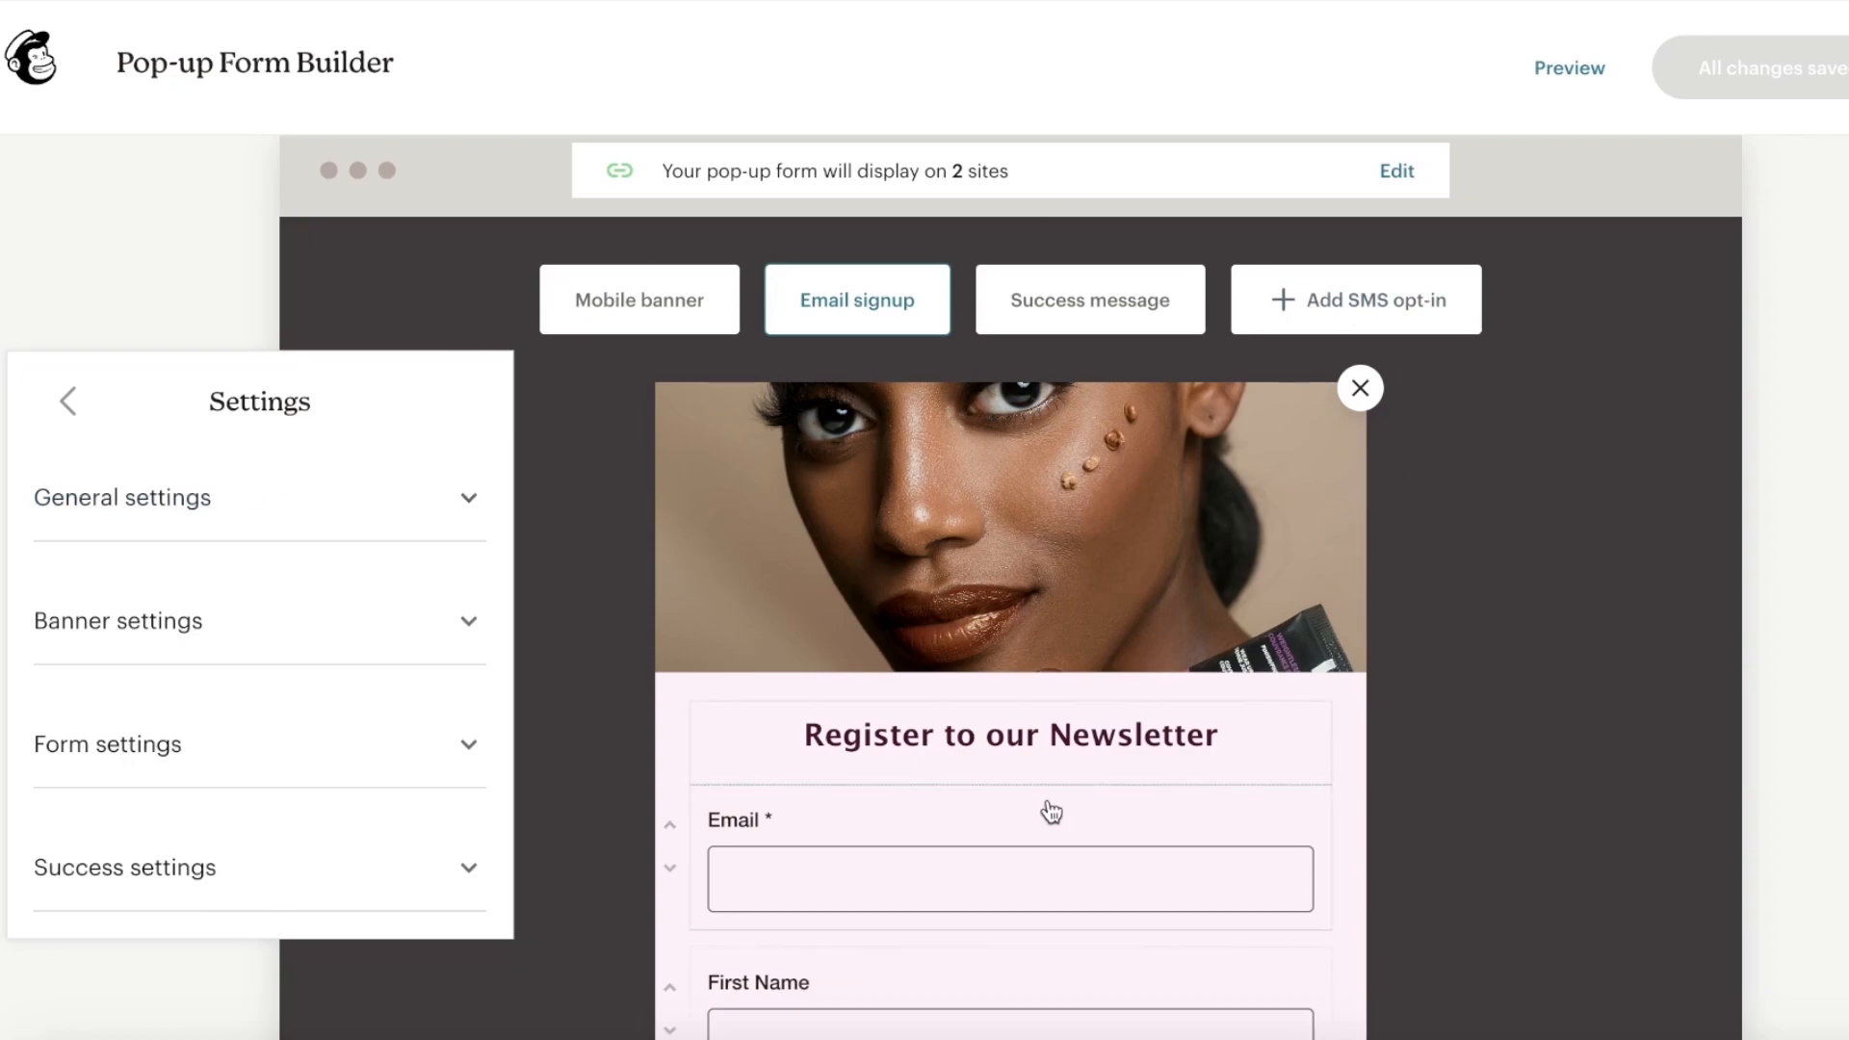
scroll(1281, 662, "down", 1)
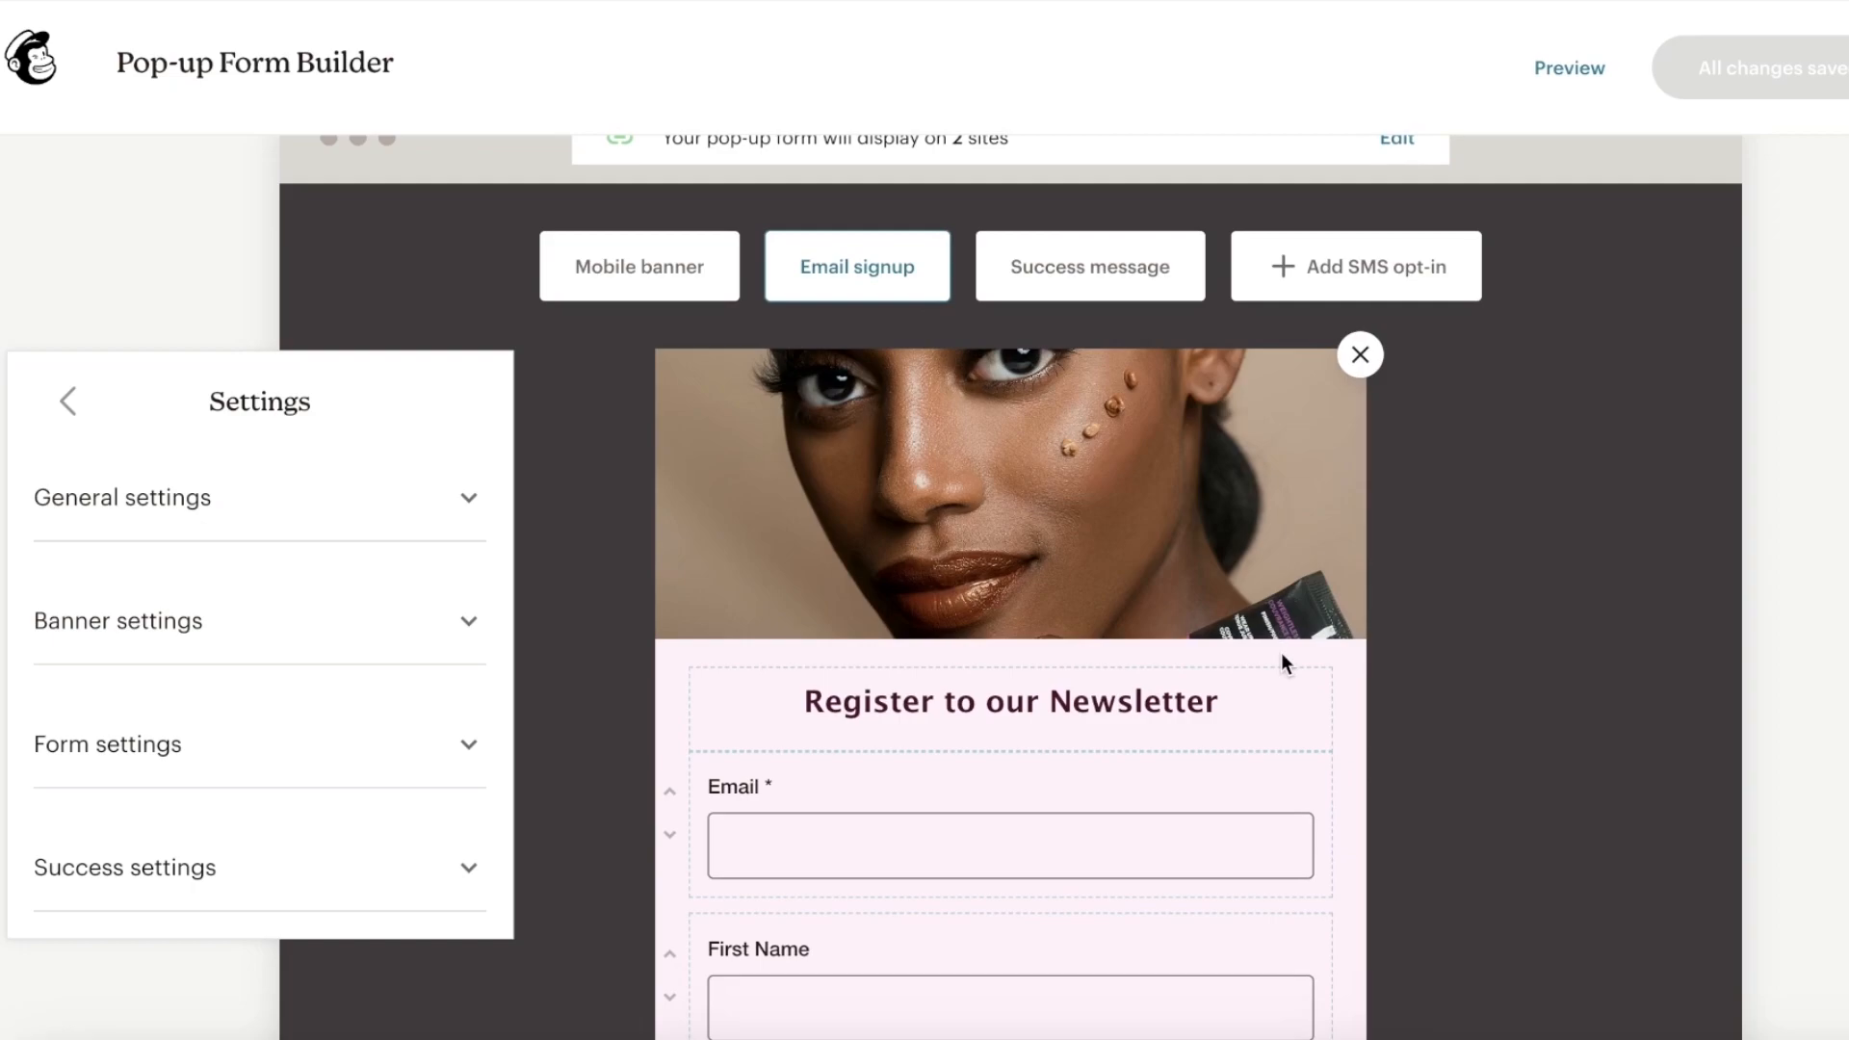
Keep the pop-up displaying immediately and set its don't-show-again period to 1 day.
left_click(248, 506)
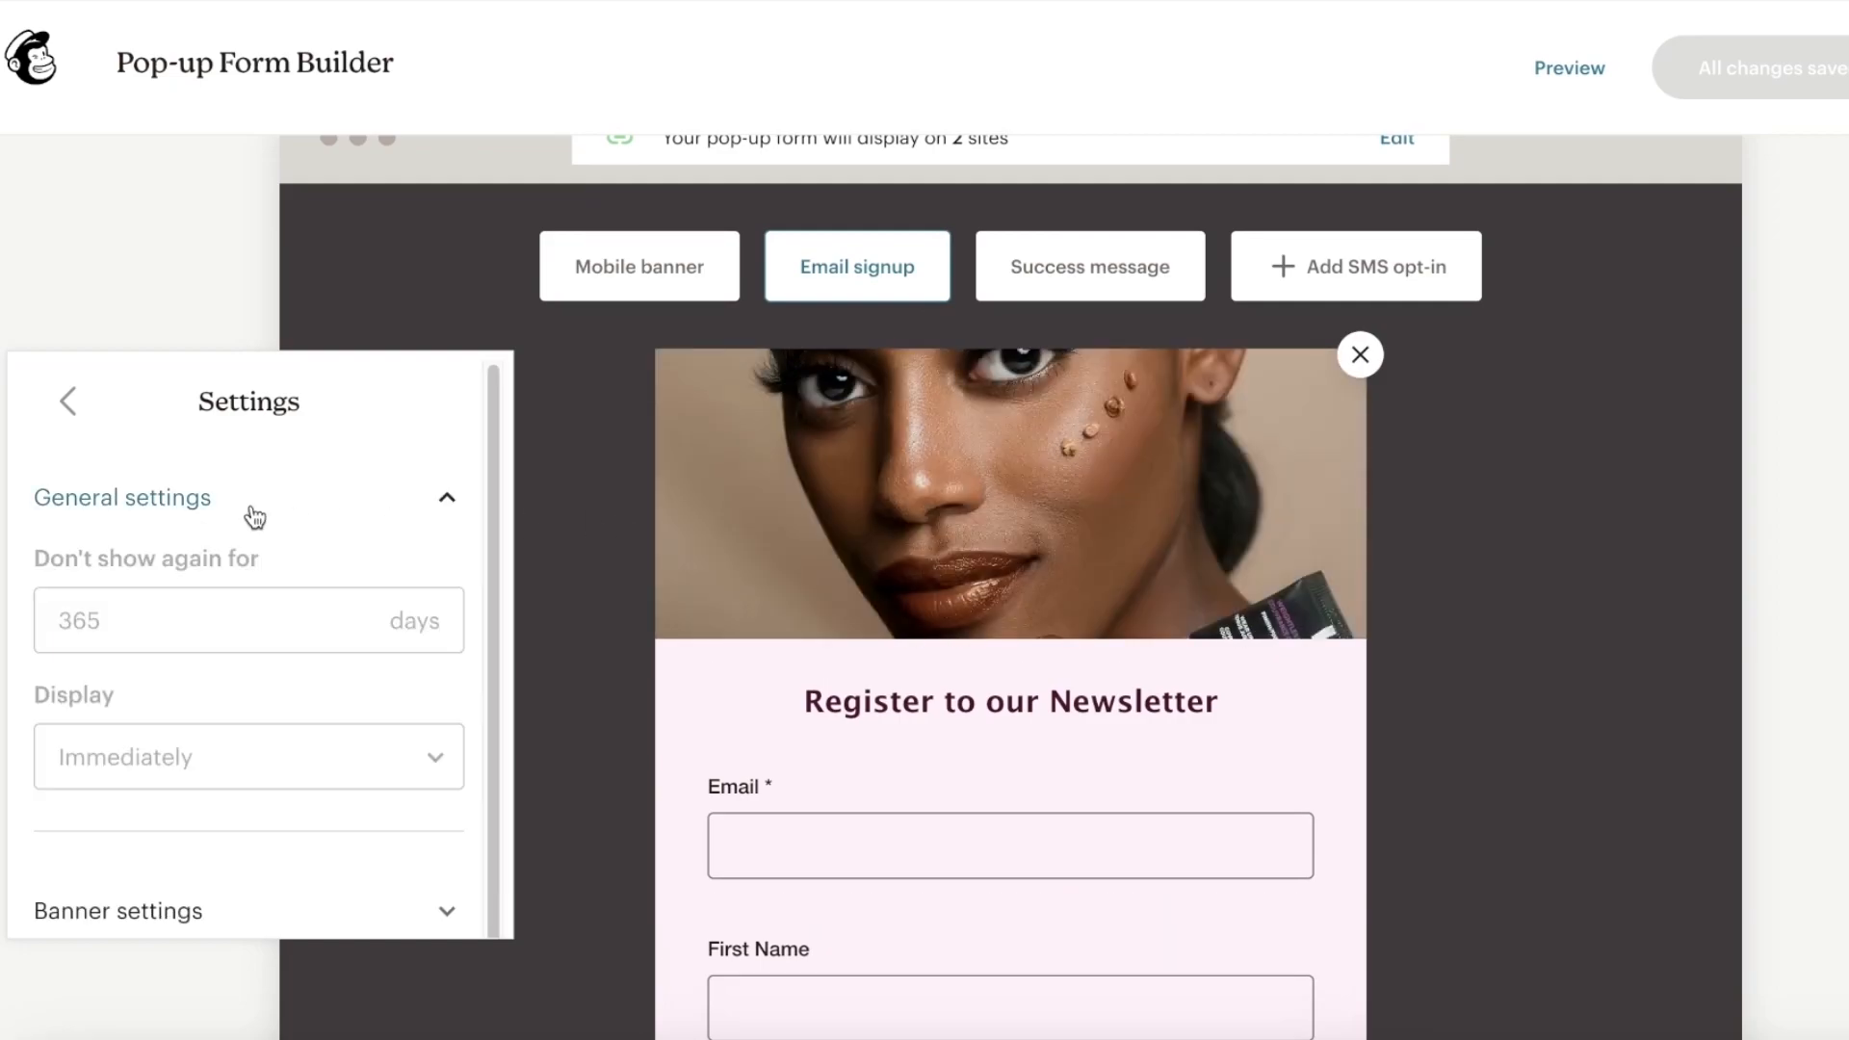
left_click(189, 770)
left_click(187, 765)
left_click(205, 614)
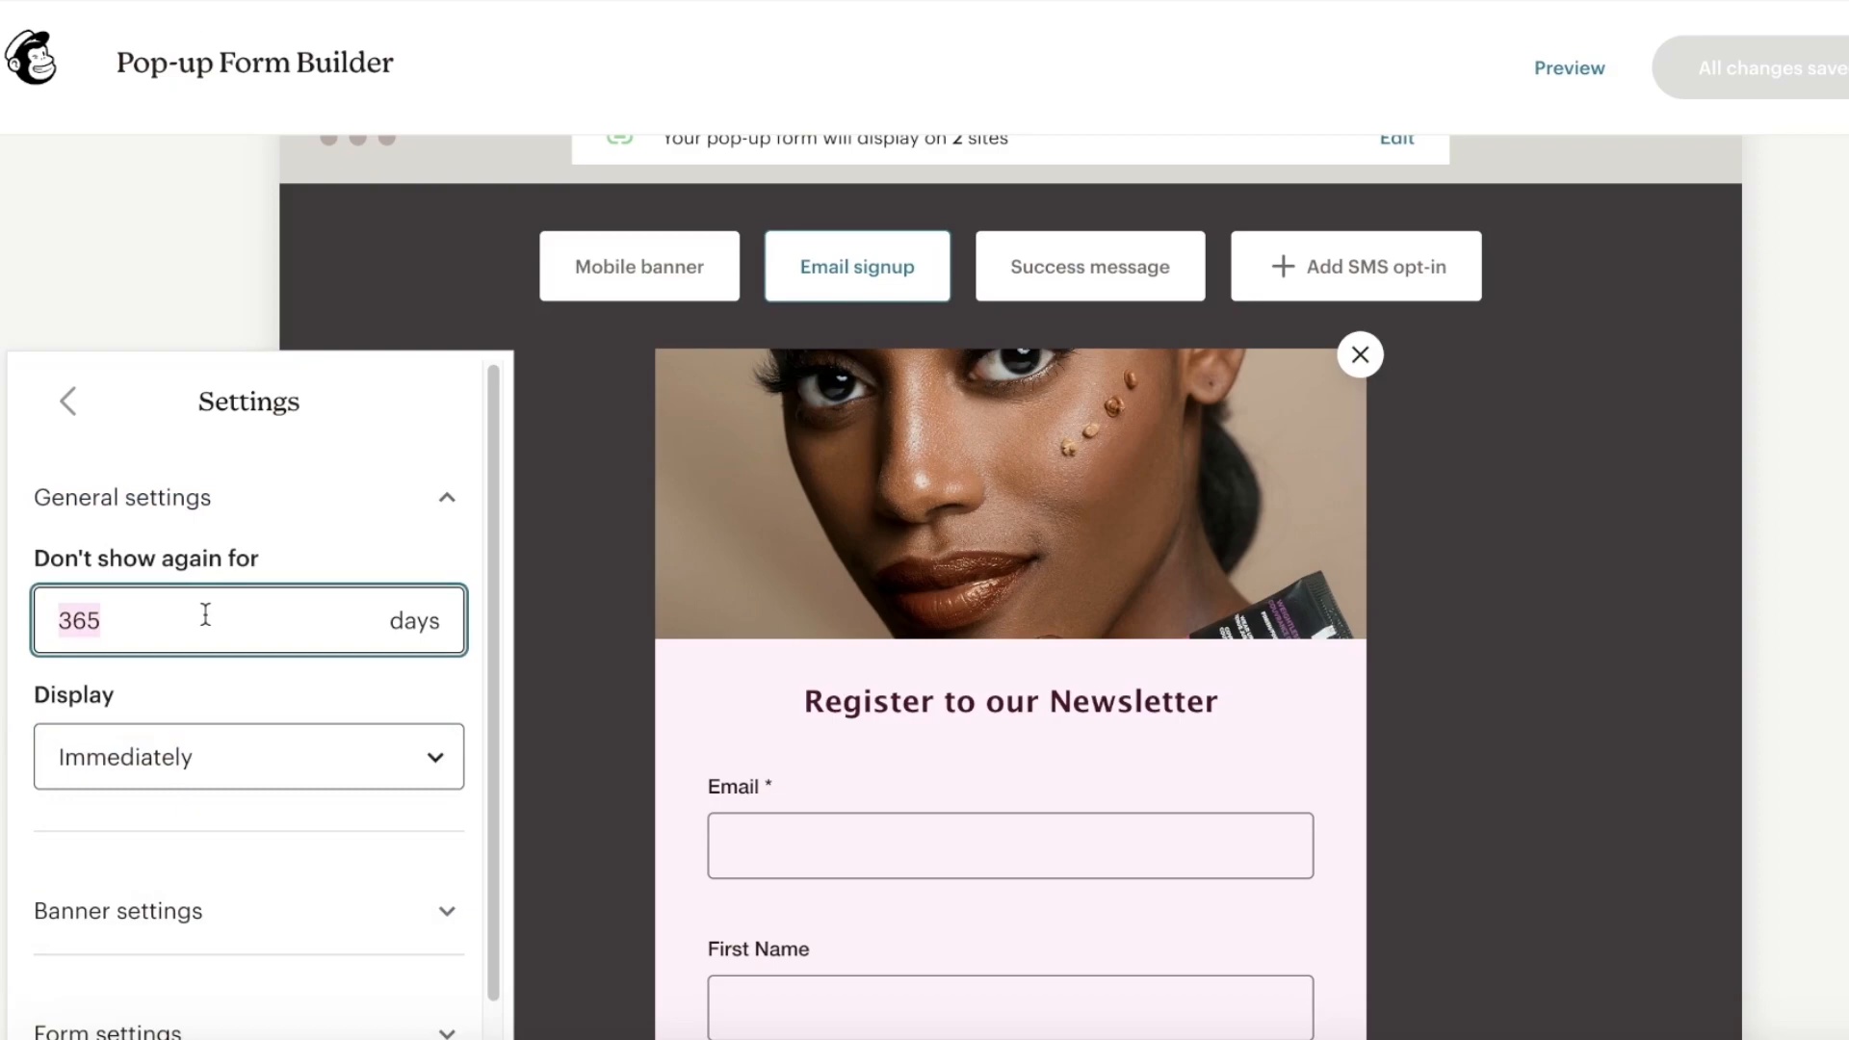
type("1")
left_click(333, 510)
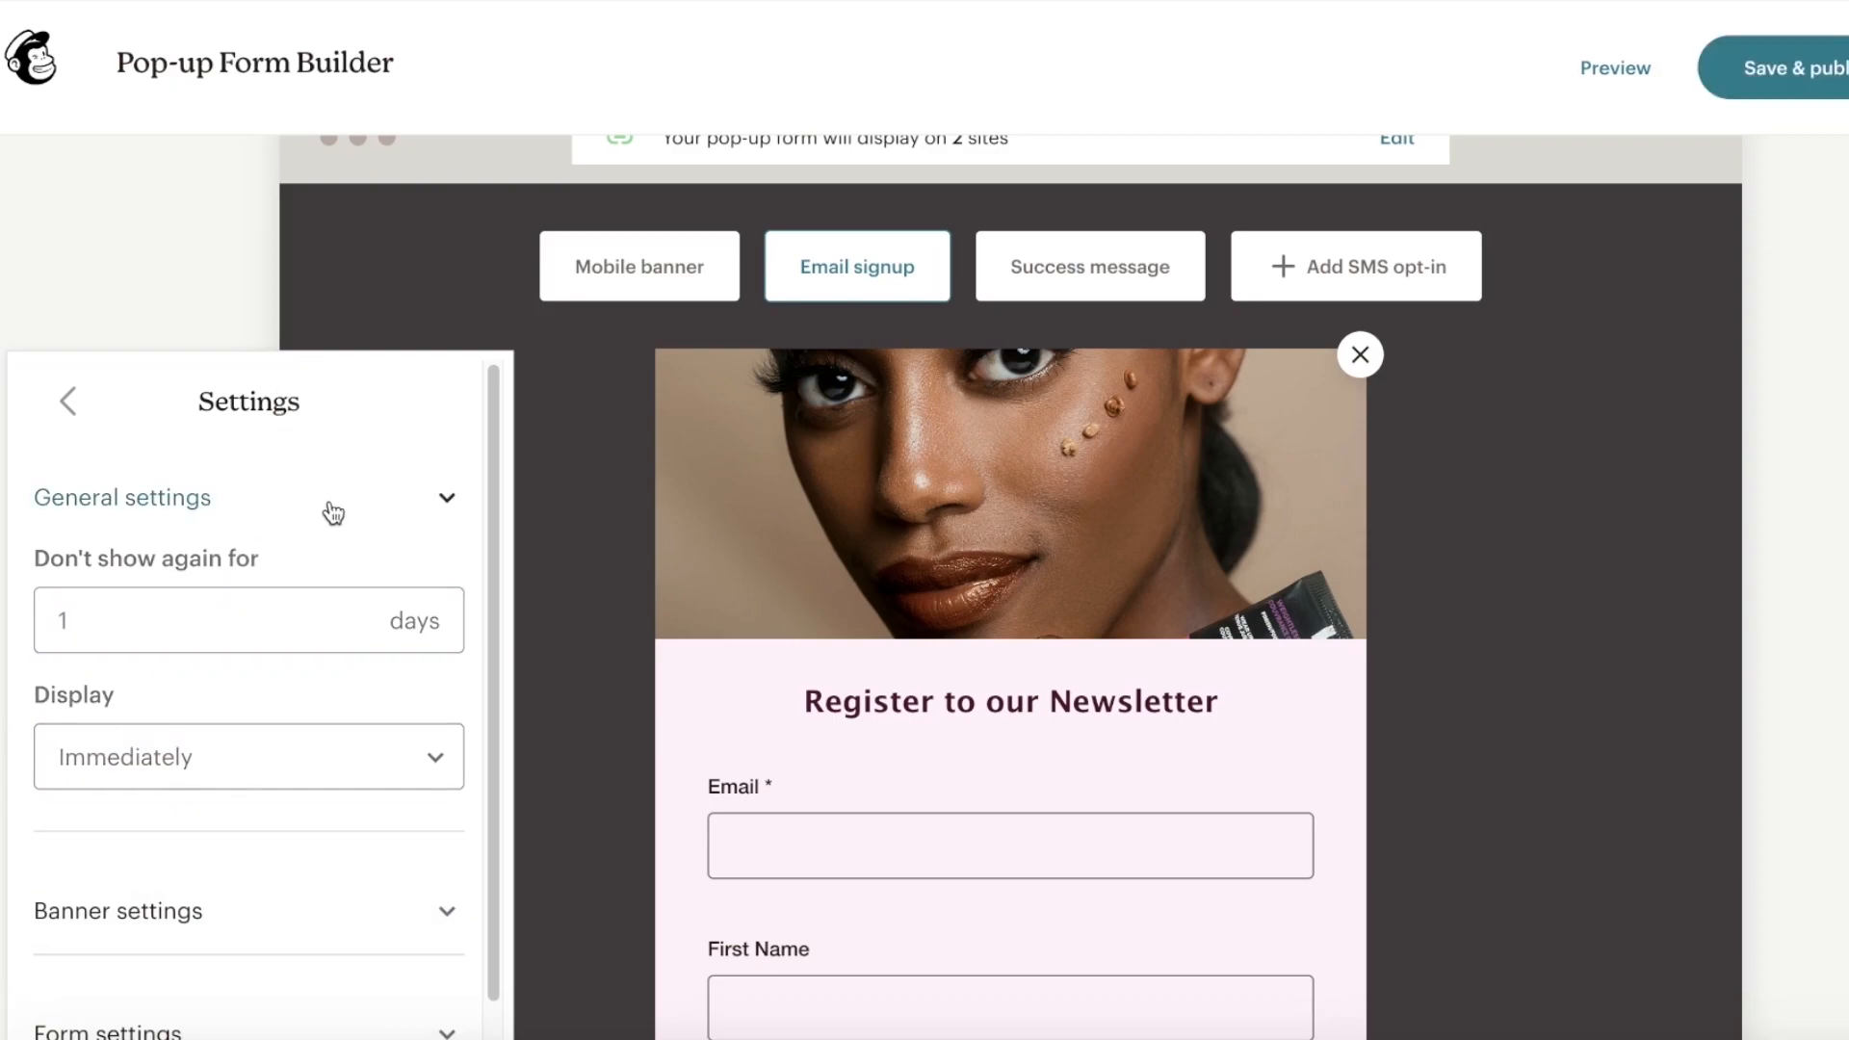
left_click(337, 513)
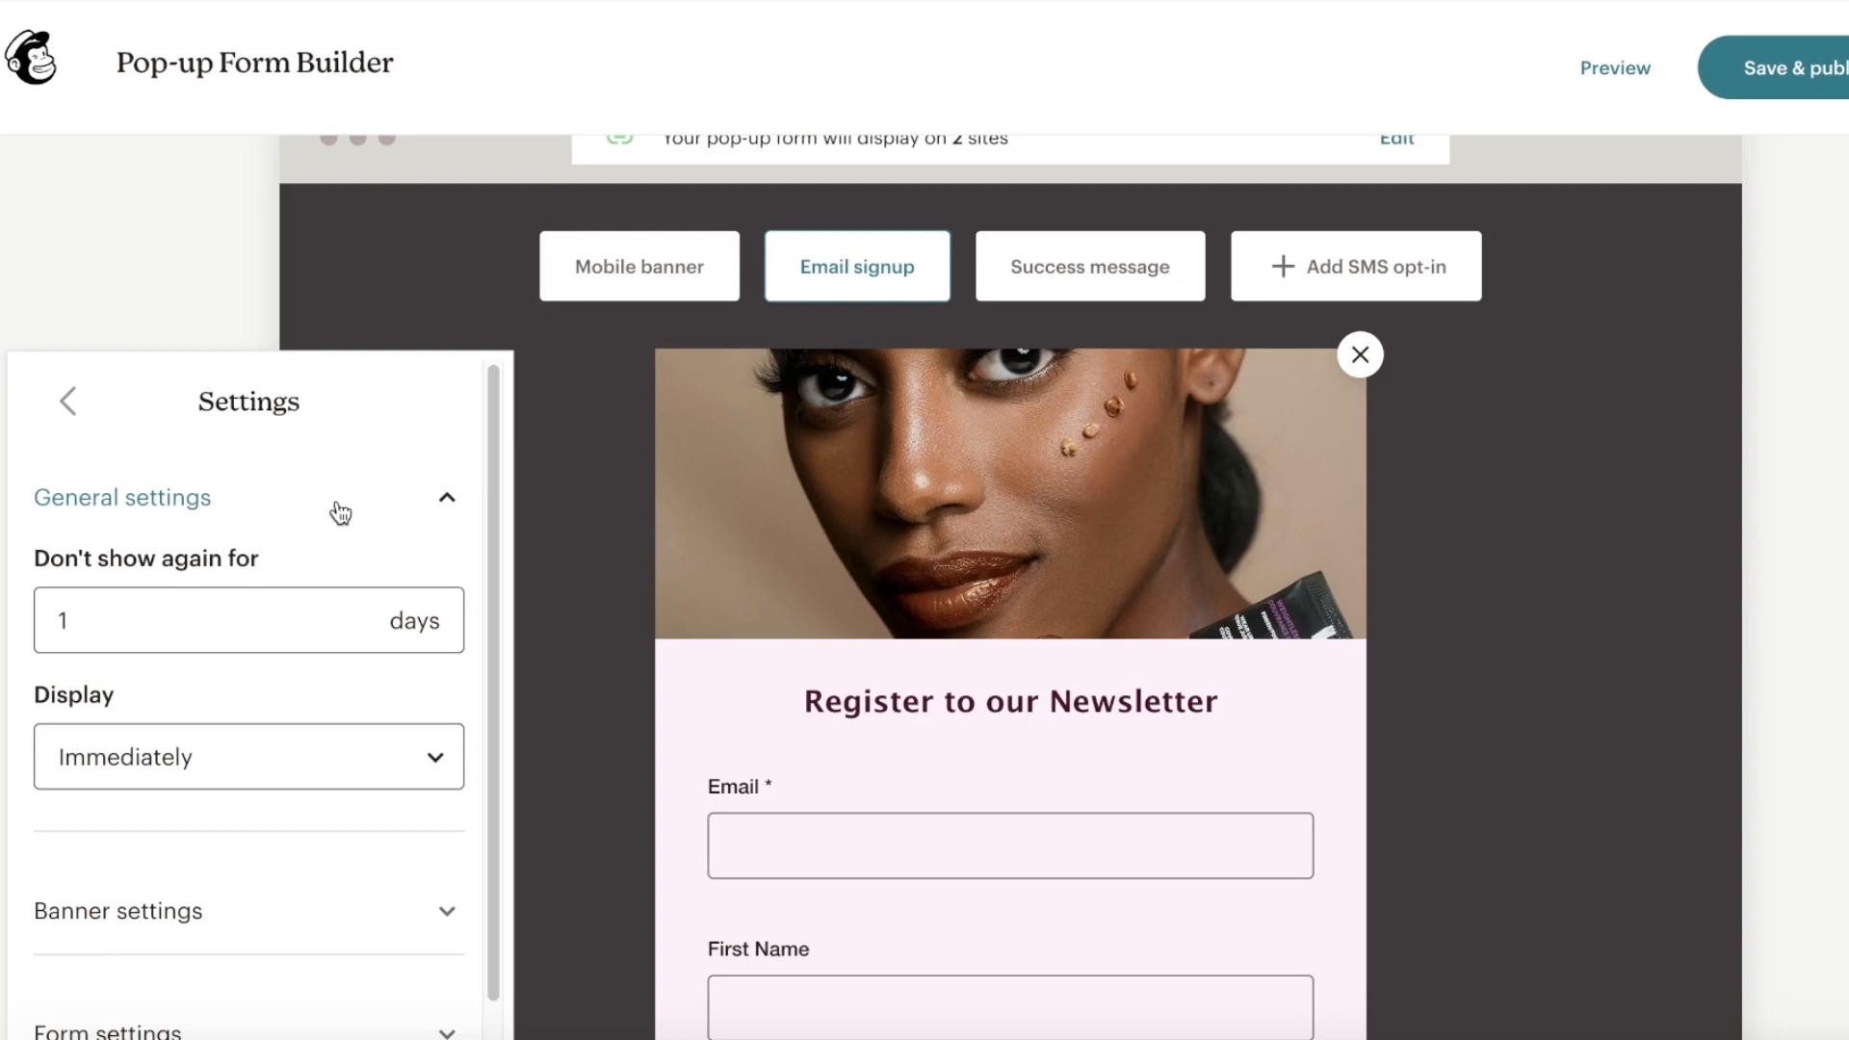
Set the pop-up's don't-show-again period to 3 days and close the general settings.
left_click(363, 619)
type("3")
left_click(430, 540)
Check the mobile banner setting and raise the form's overlay opacity slightly above the minimum.
left_click(434, 589)
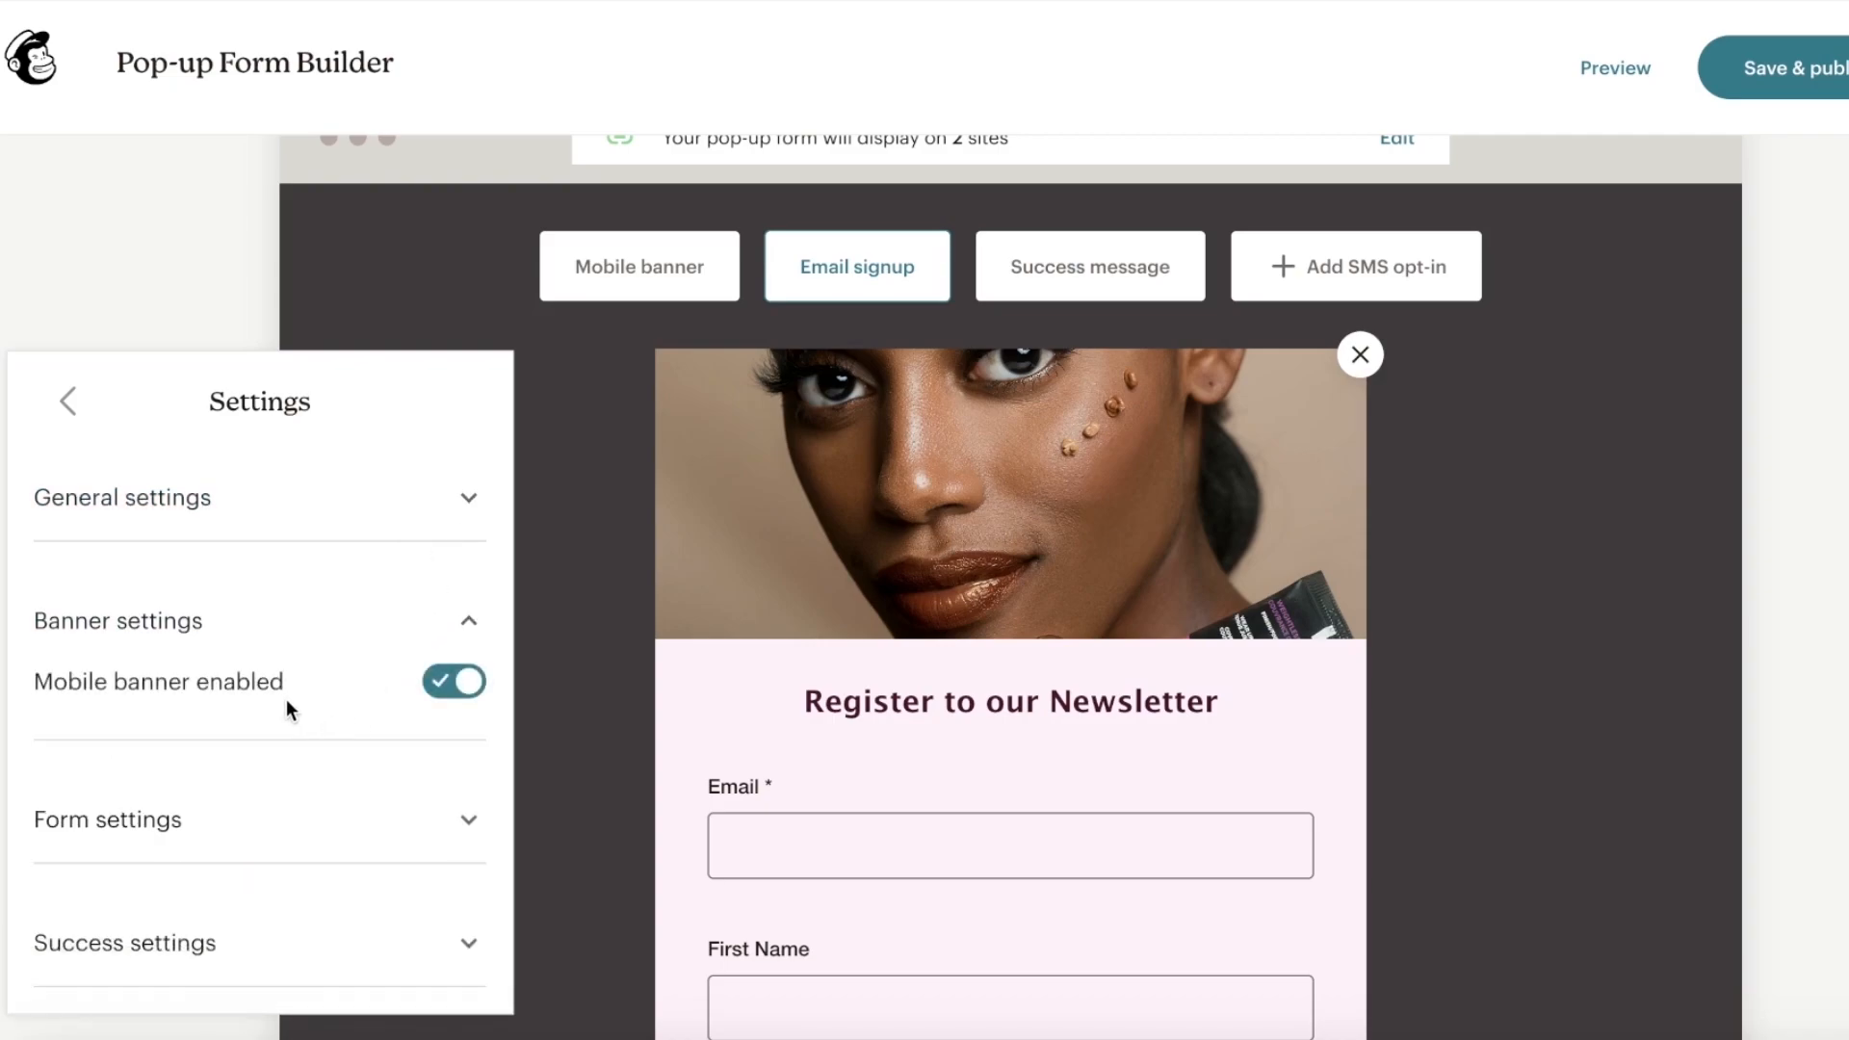
left_click(396, 628)
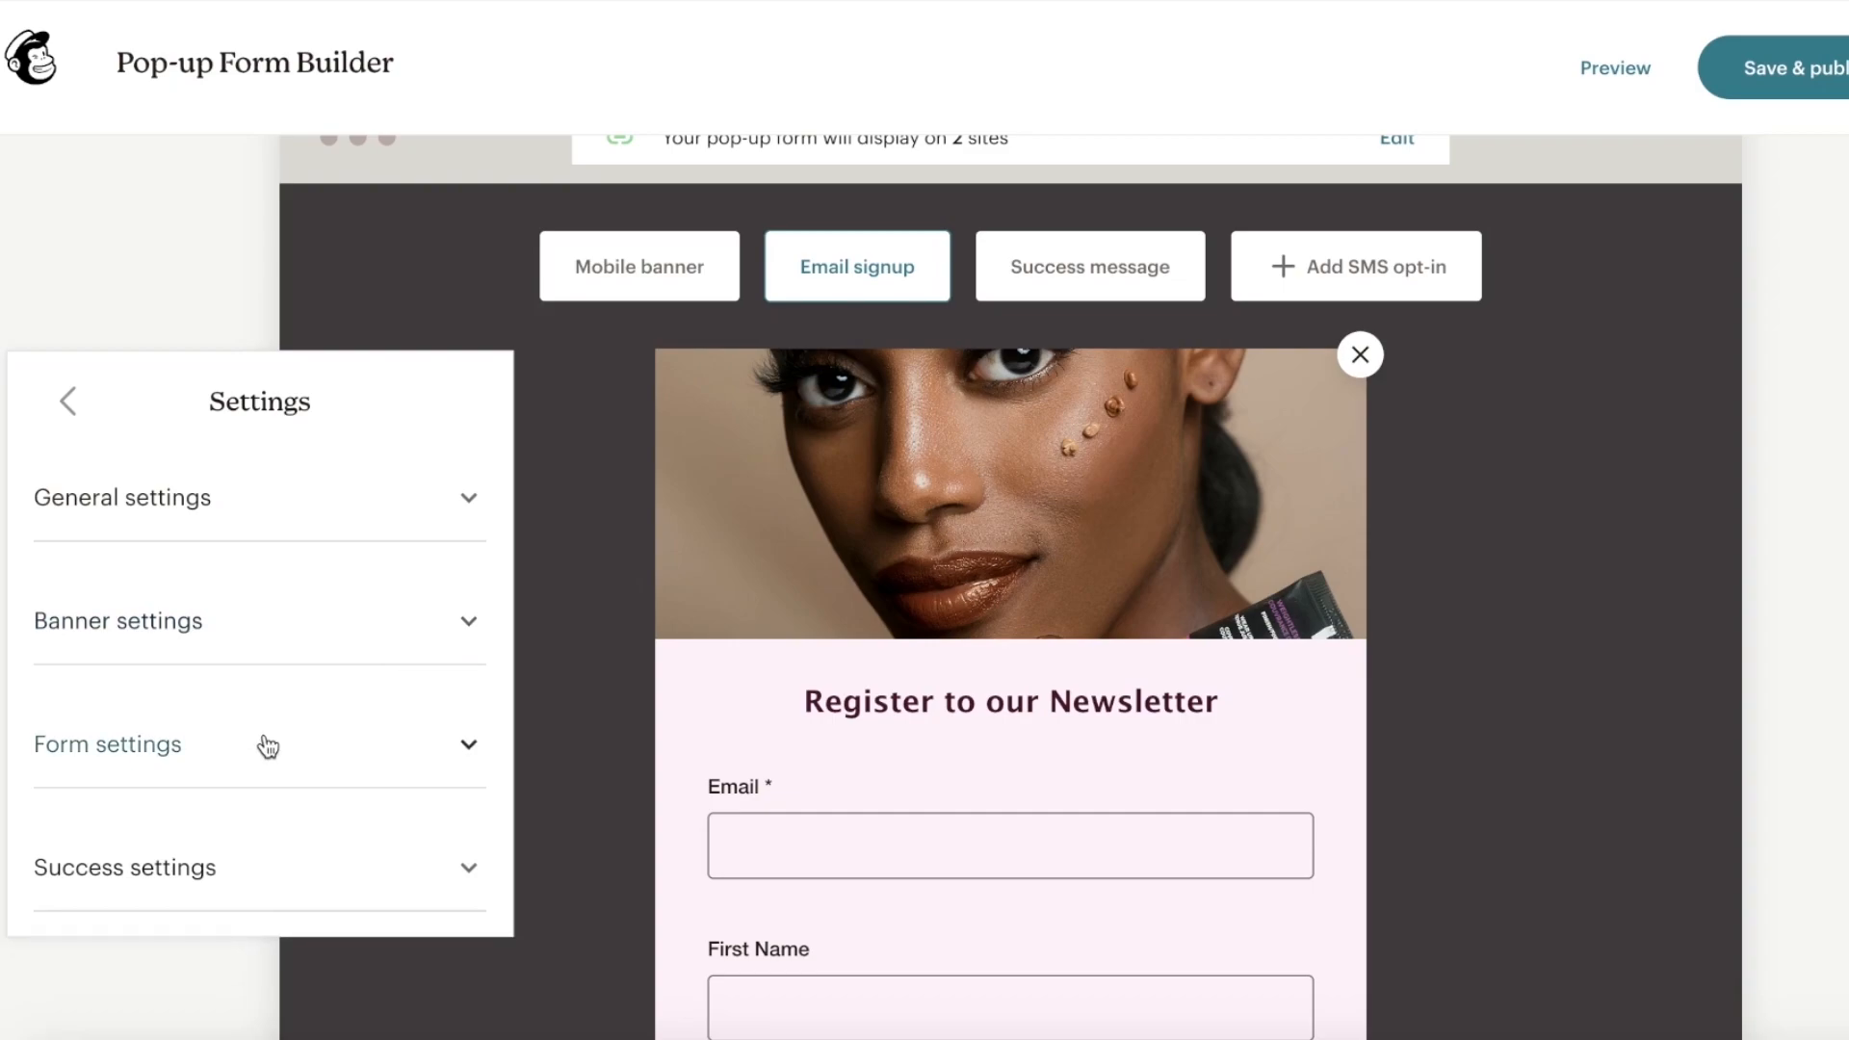
left_click(262, 744)
scroll(256, 741, "down", 1)
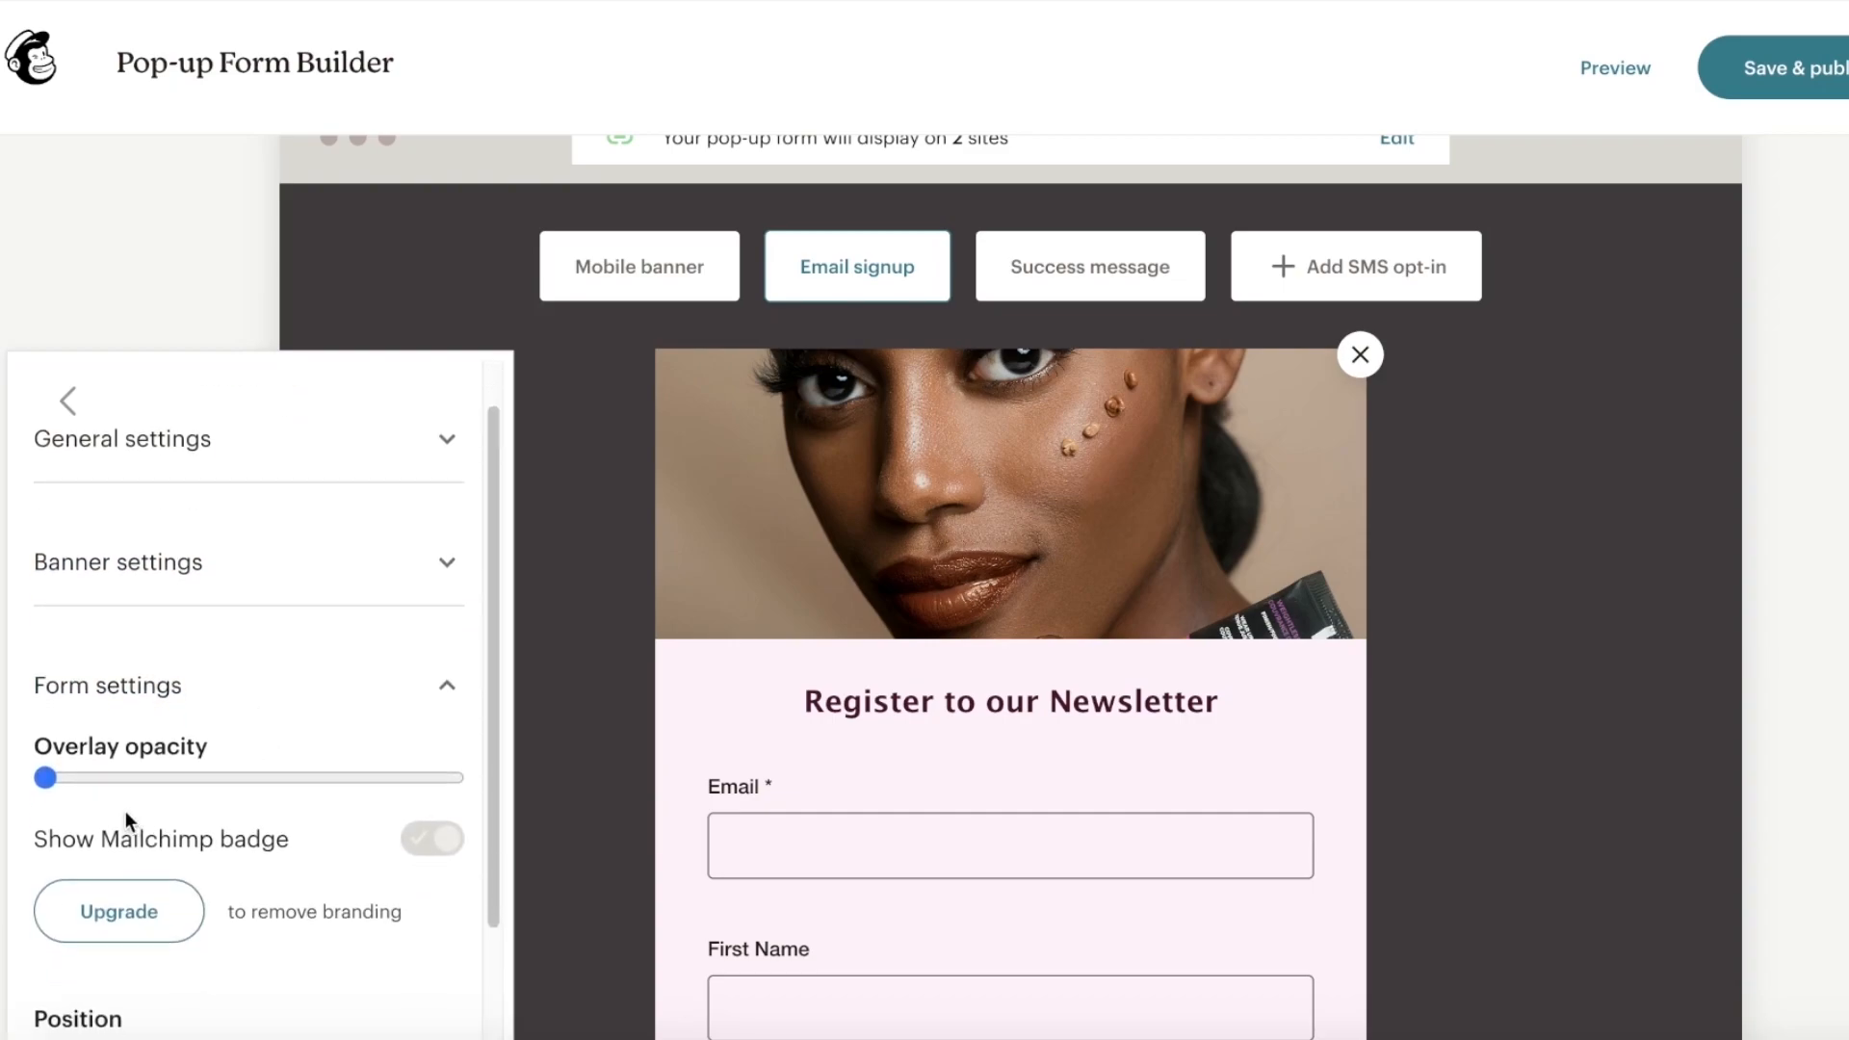
scroll(106, 776, "down", 2)
mouse_move(46, 705)
left_mouse_down()
mouse_move(231, 704)
mouse_move(53, 706)
left_mouse_up()
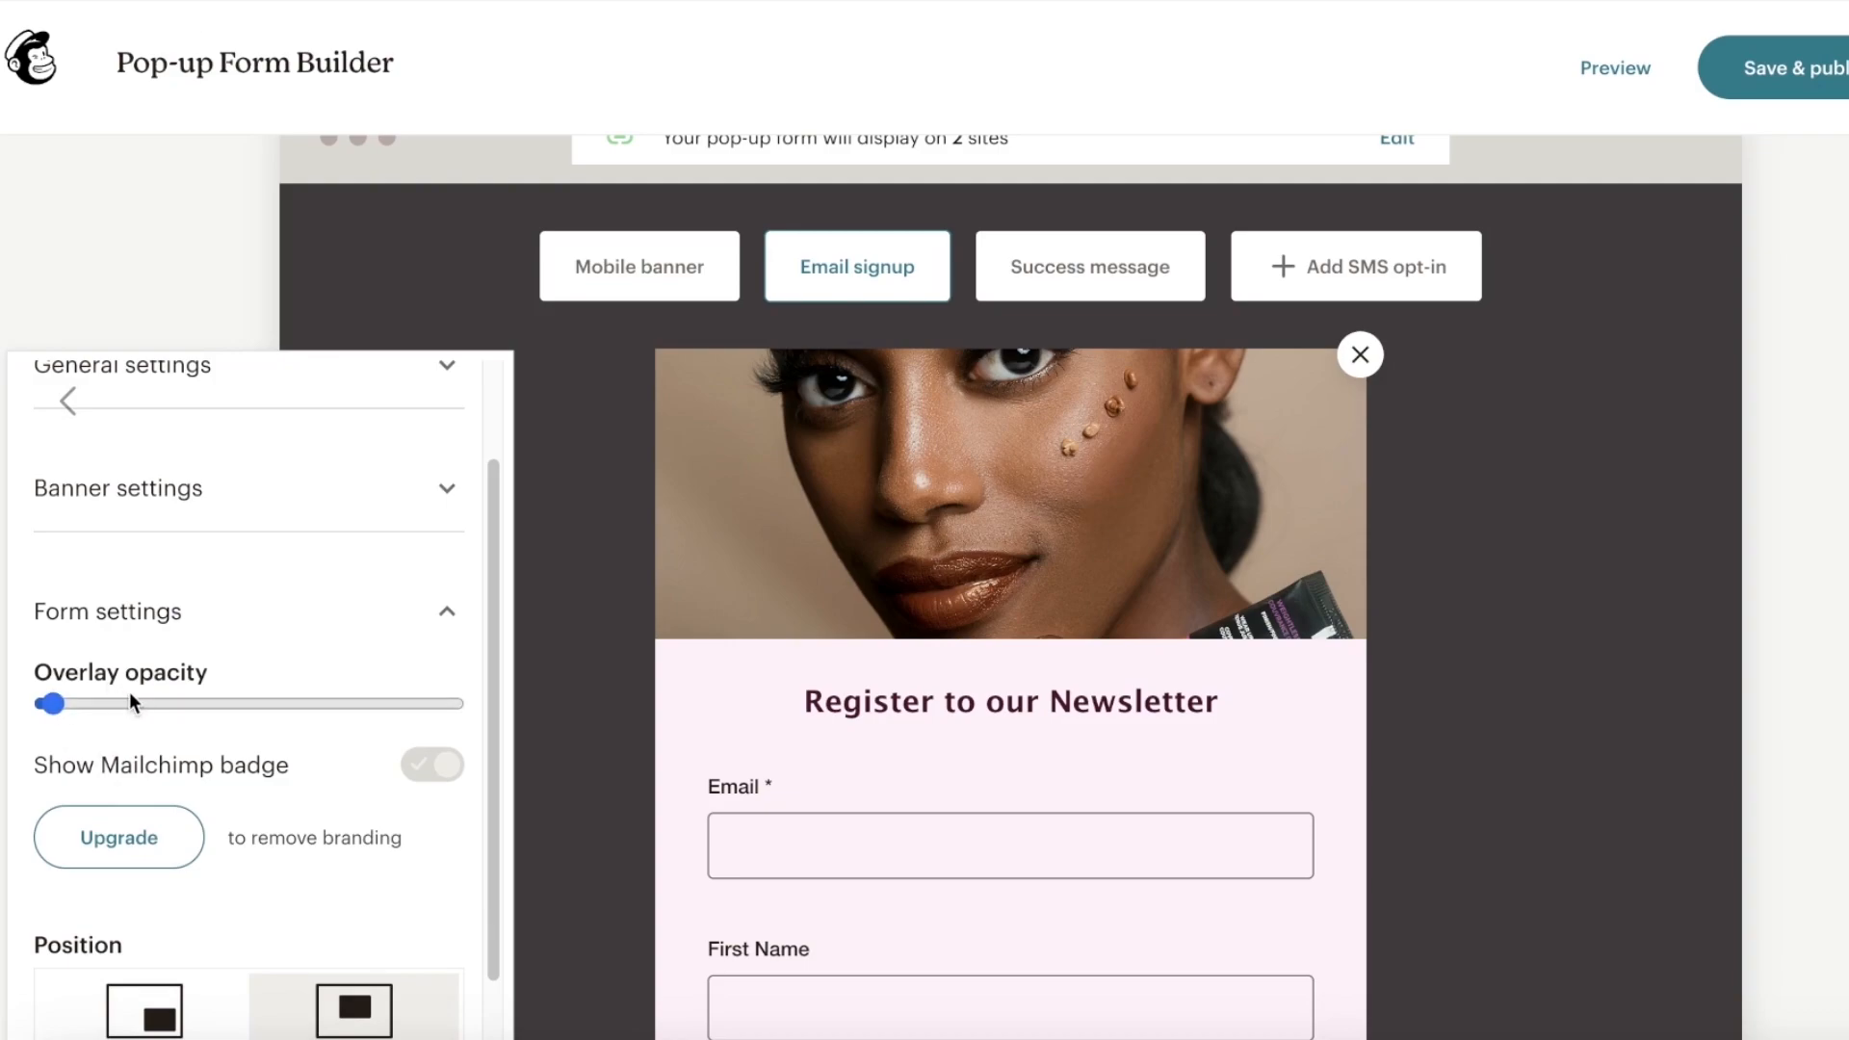
Try the Slide position for the pop-up form and return it to Modal.
scroll(144, 752, "down", 4)
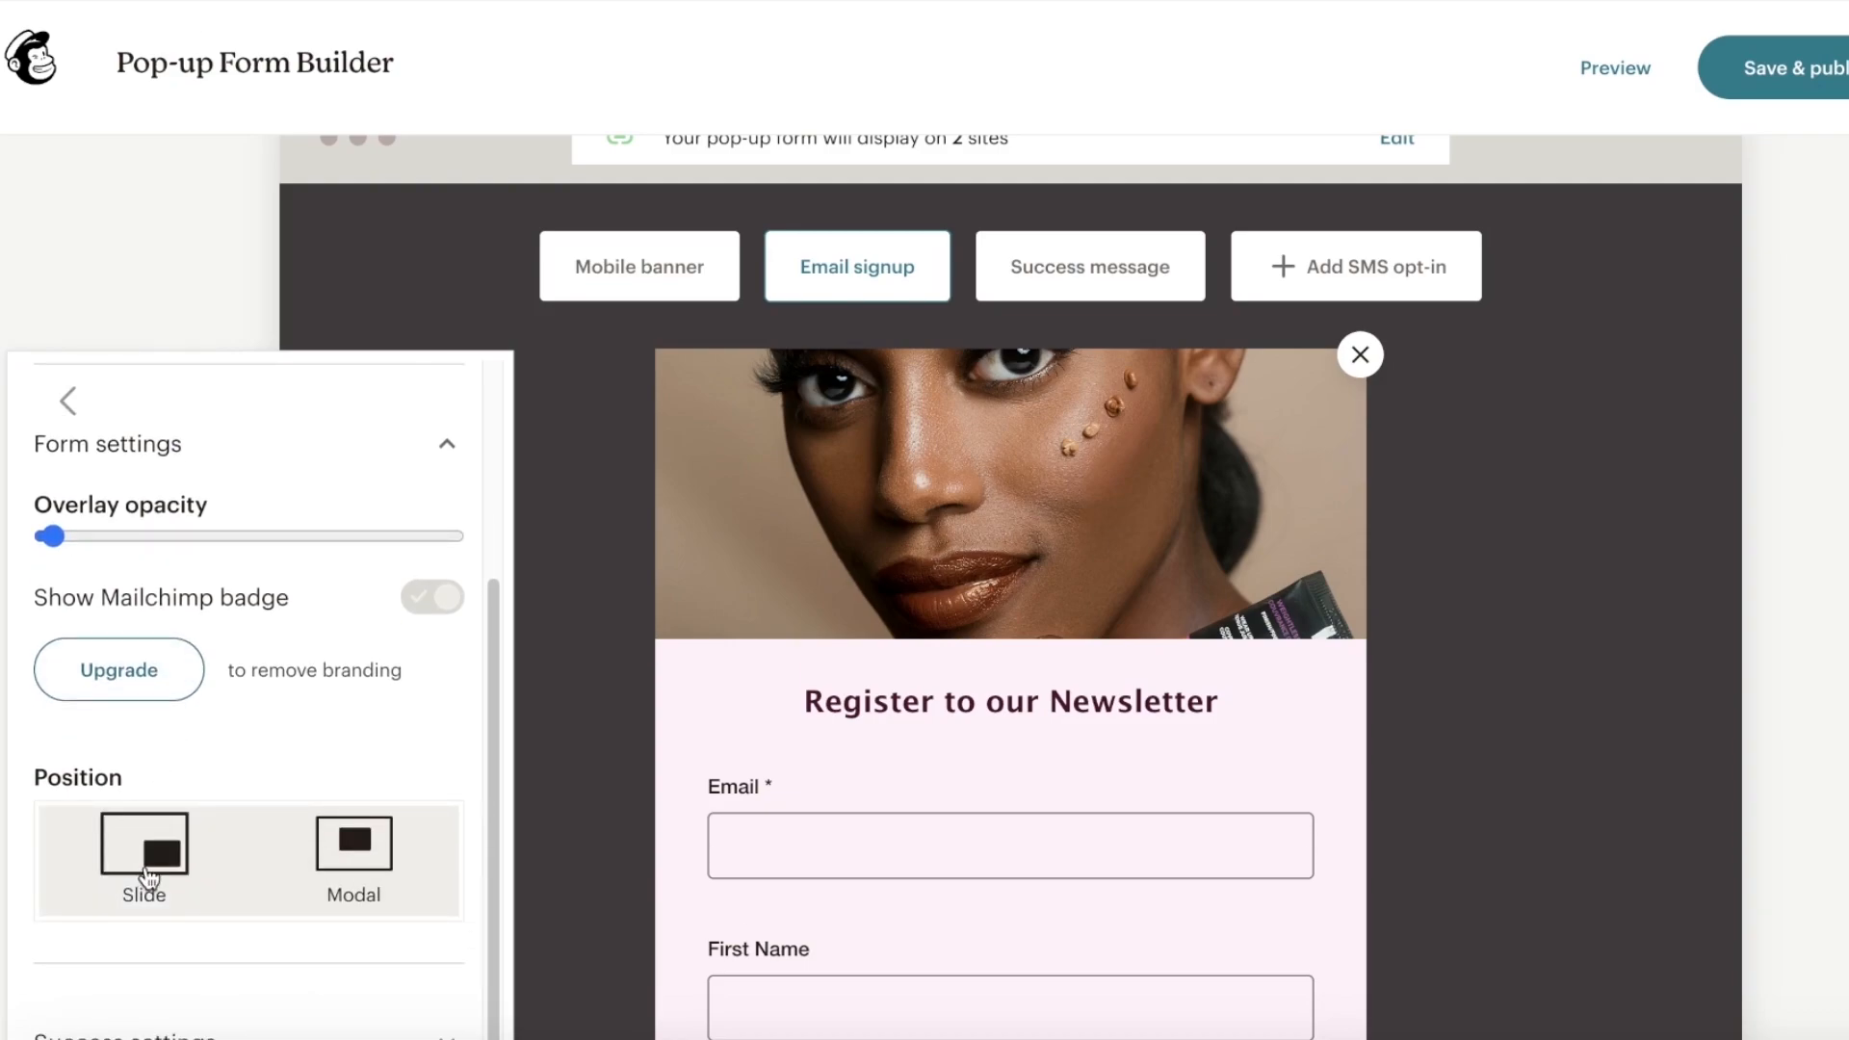
left_click(326, 858)
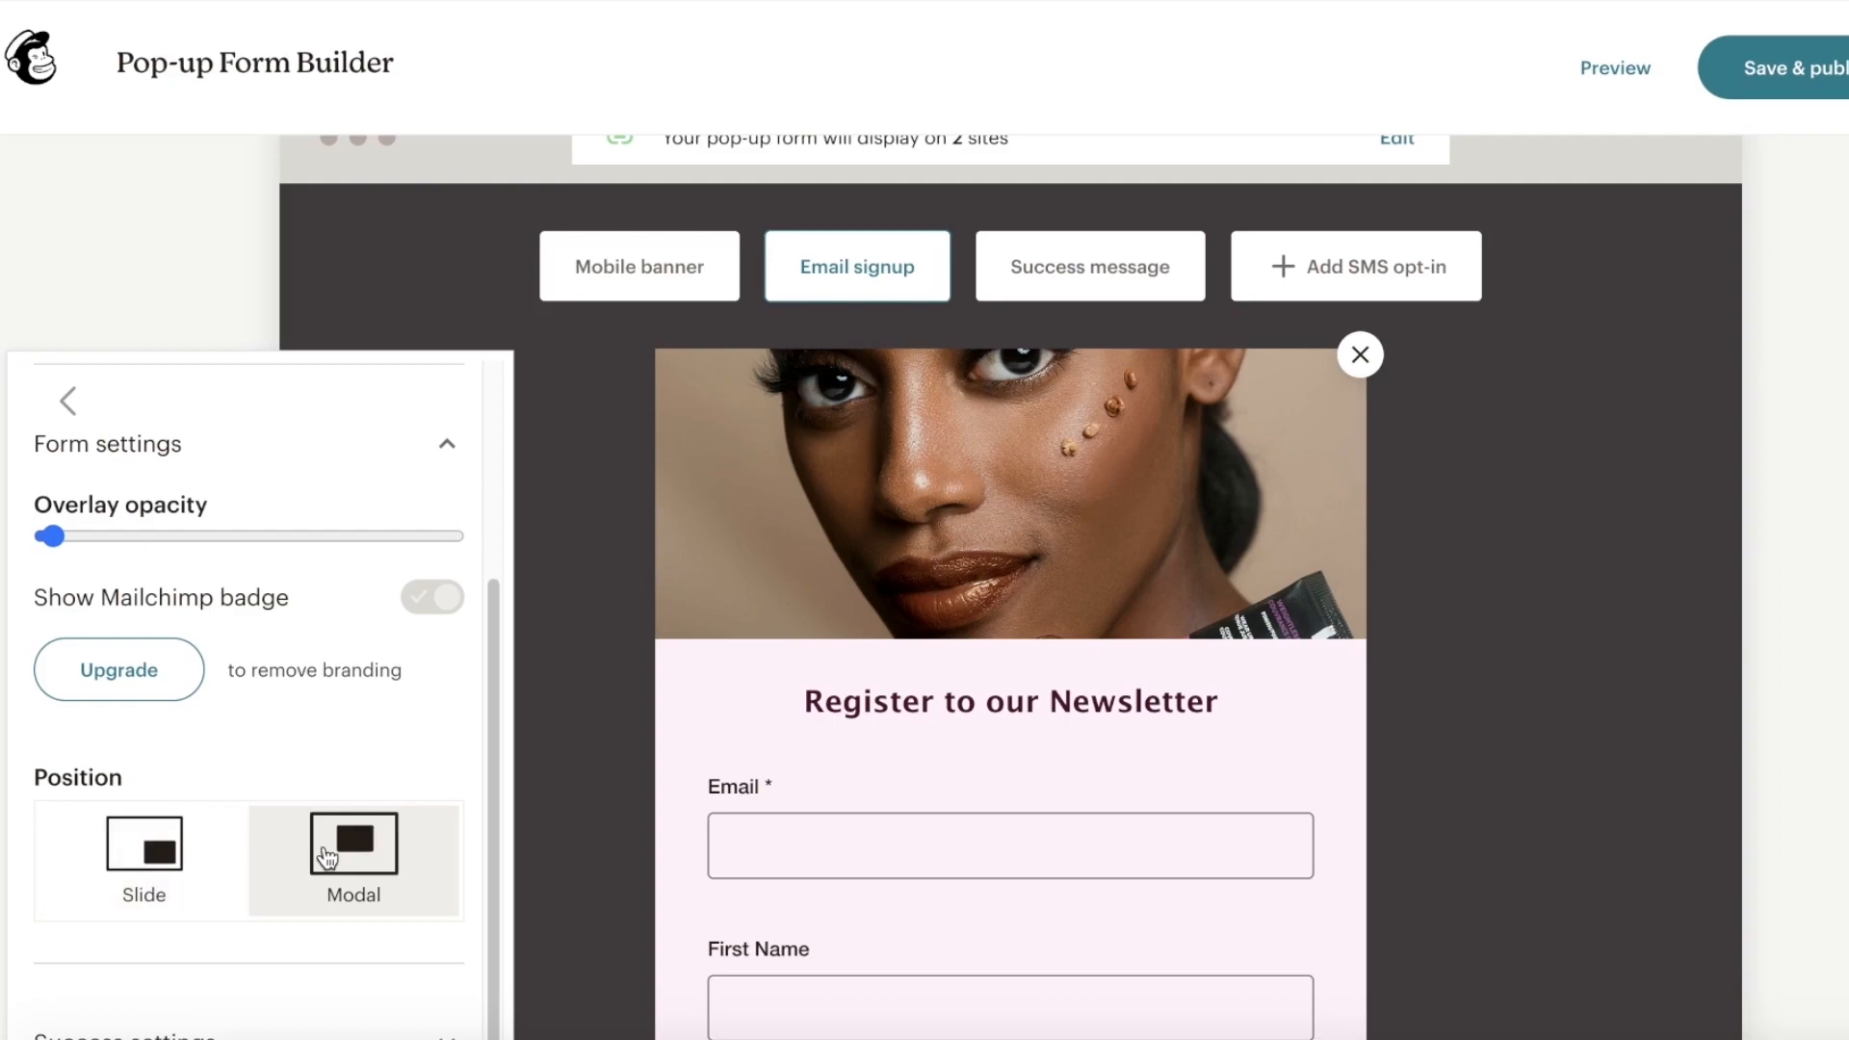
left_click(200, 873)
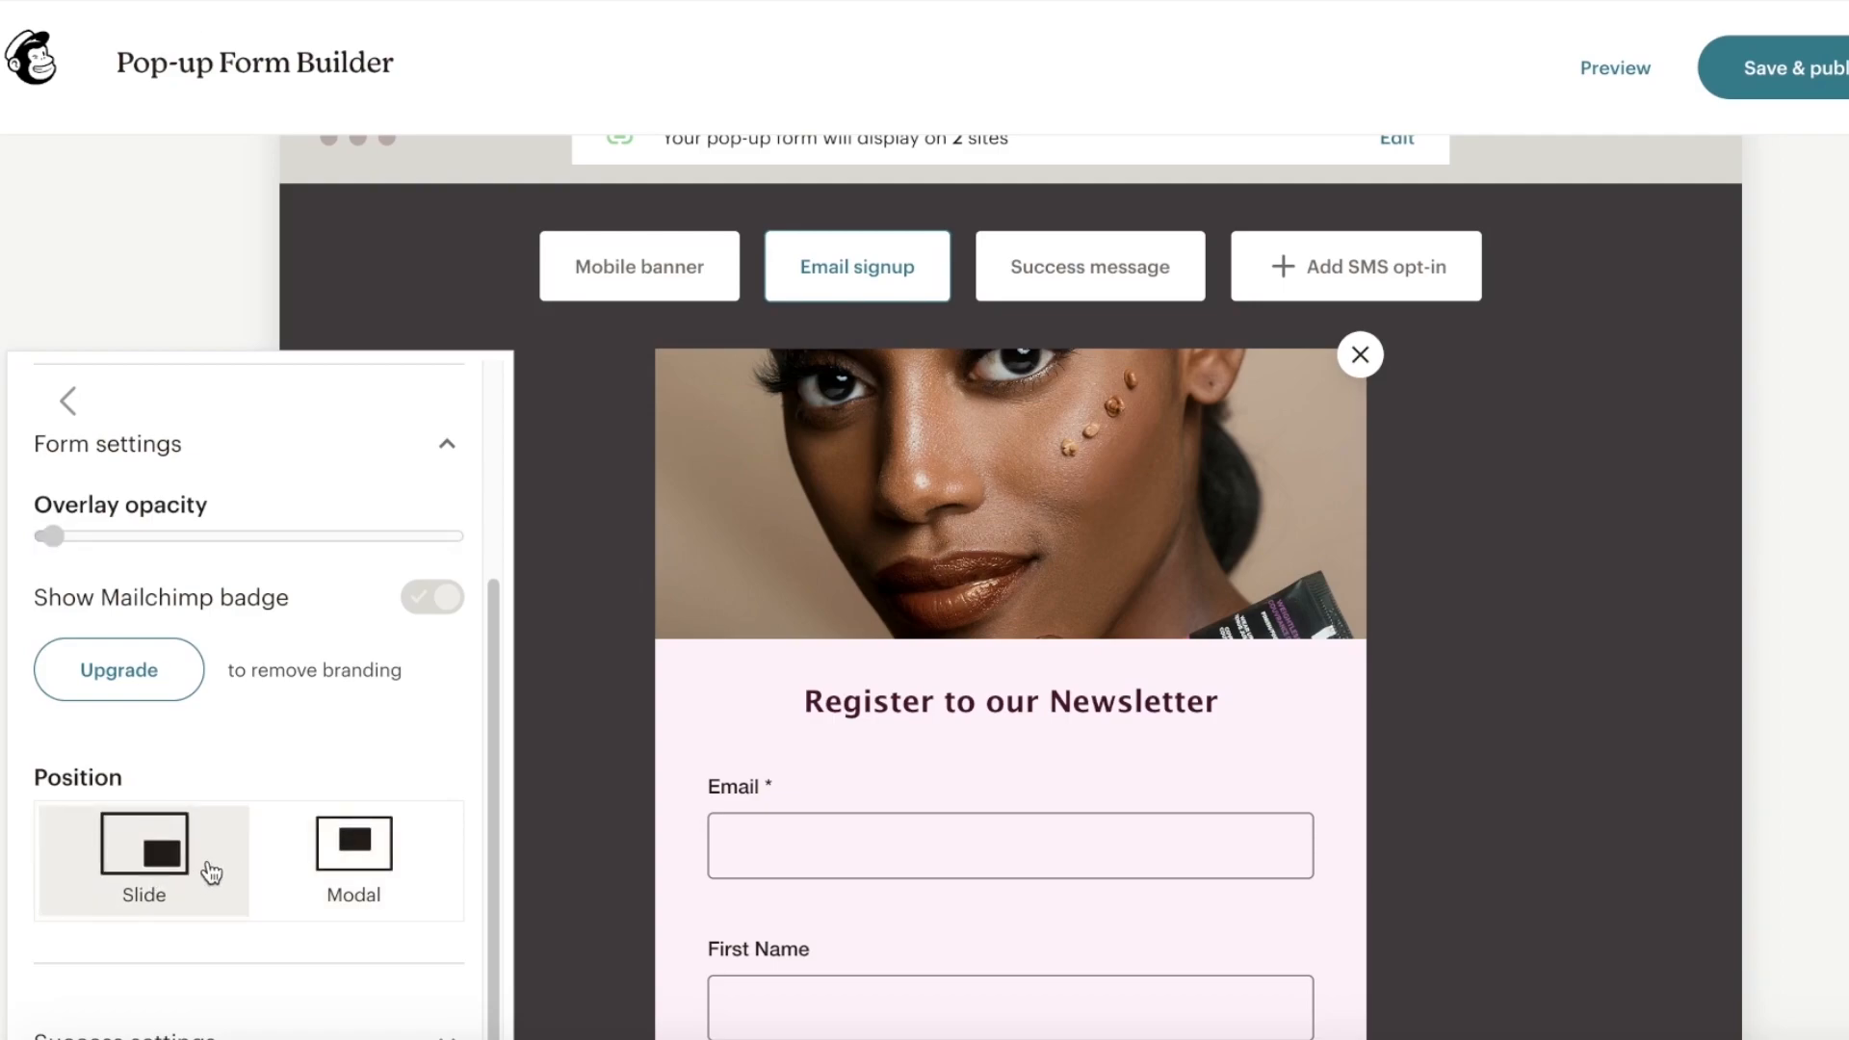
left_click(333, 837)
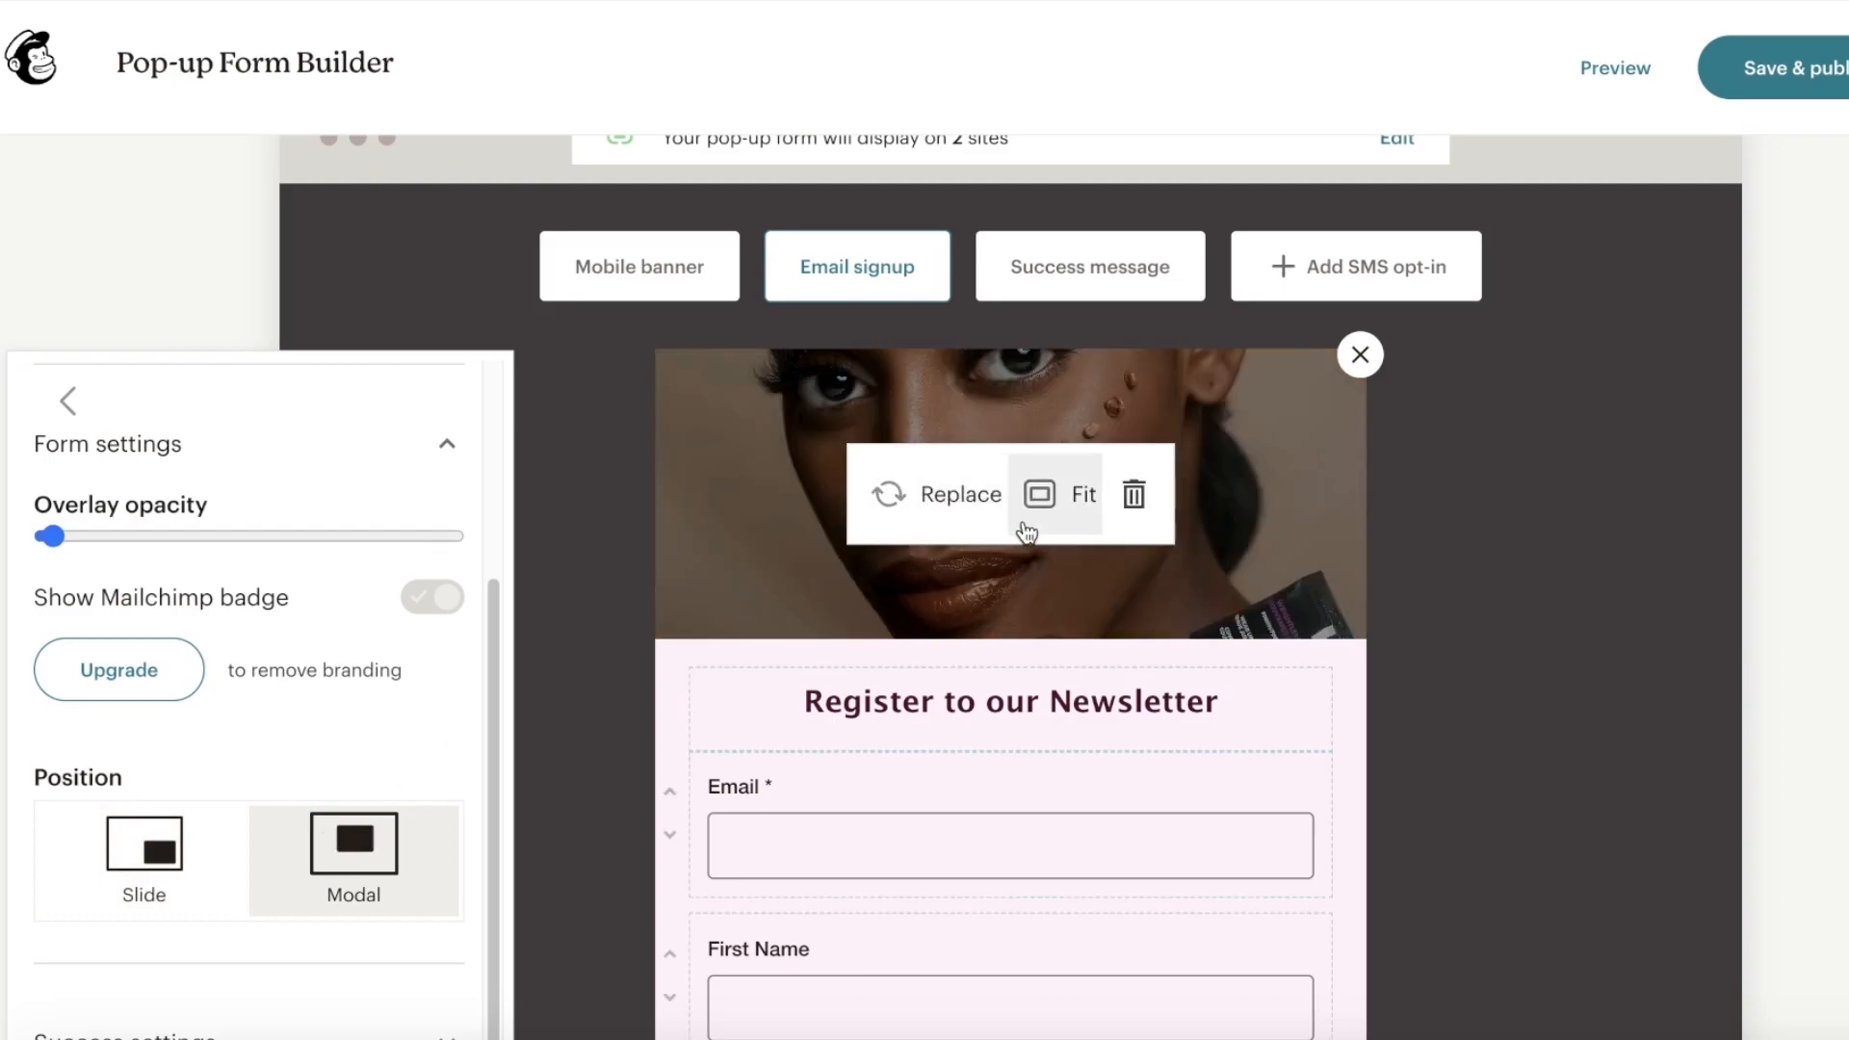
left_click(1025, 528)
left_click(139, 872)
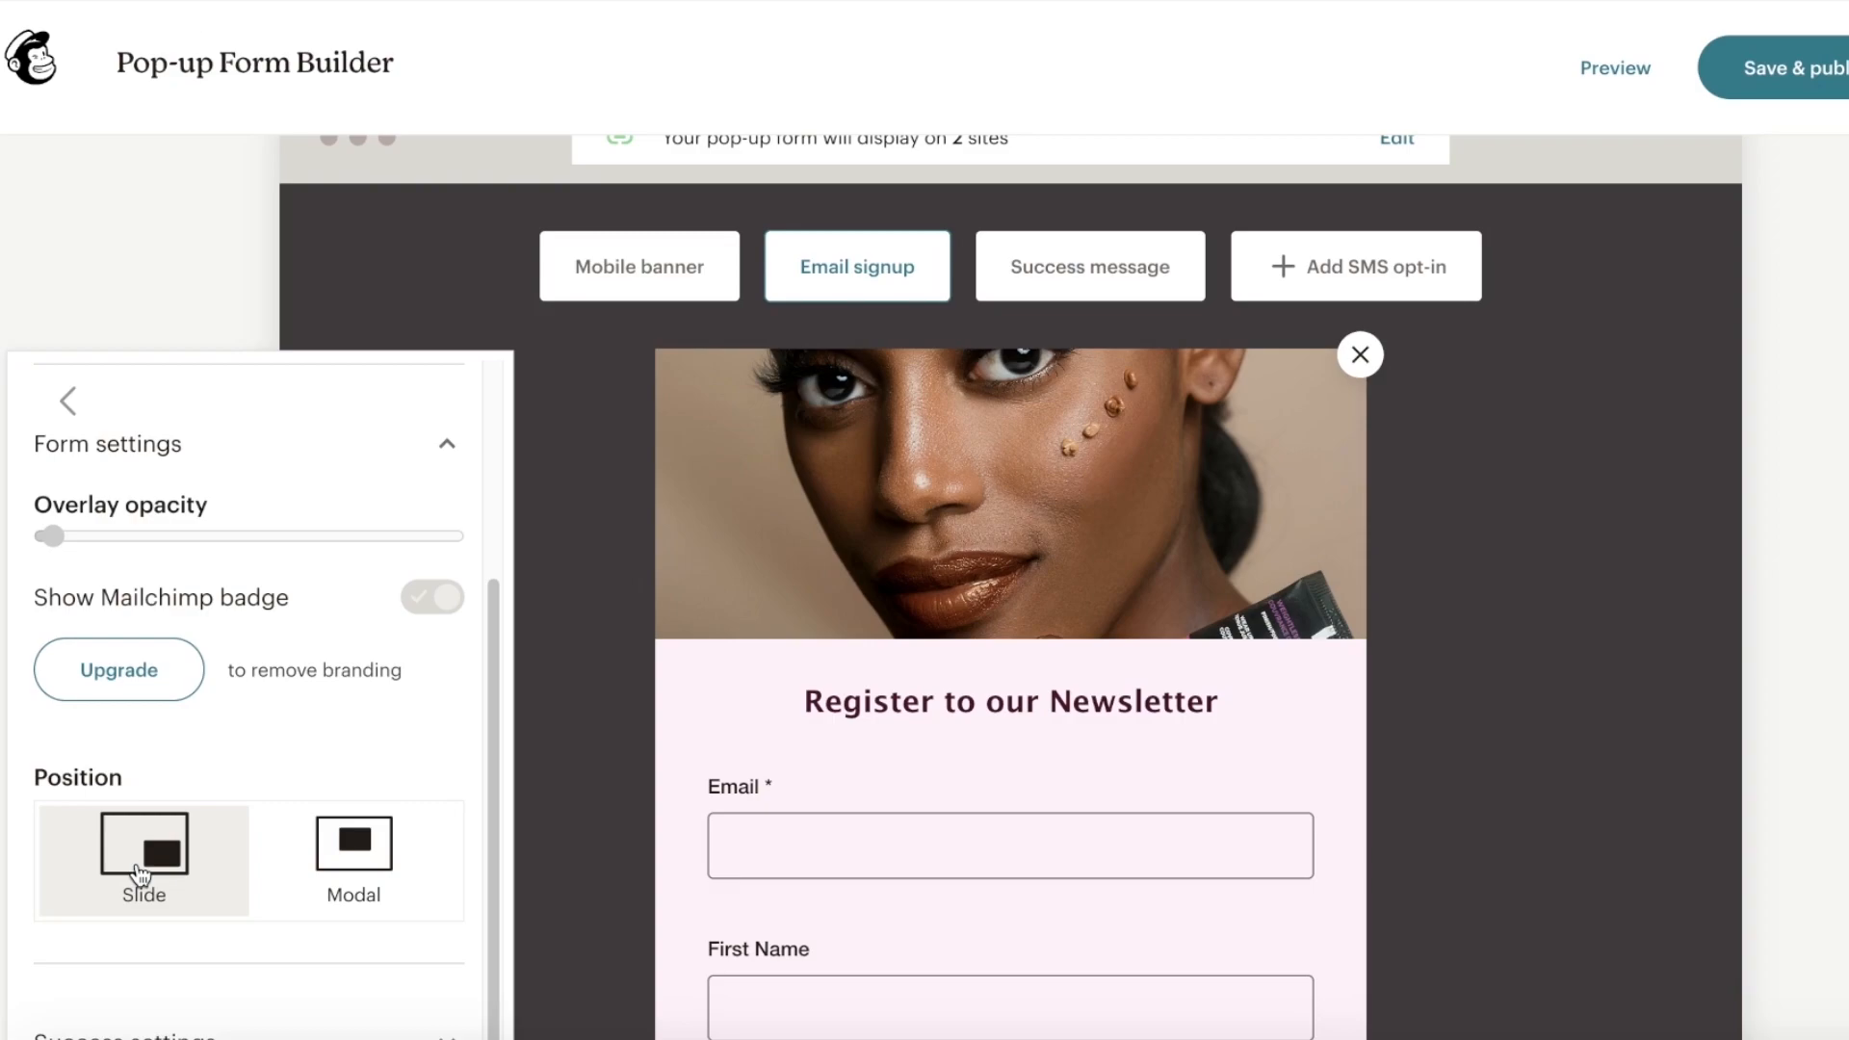
left_click(358, 882)
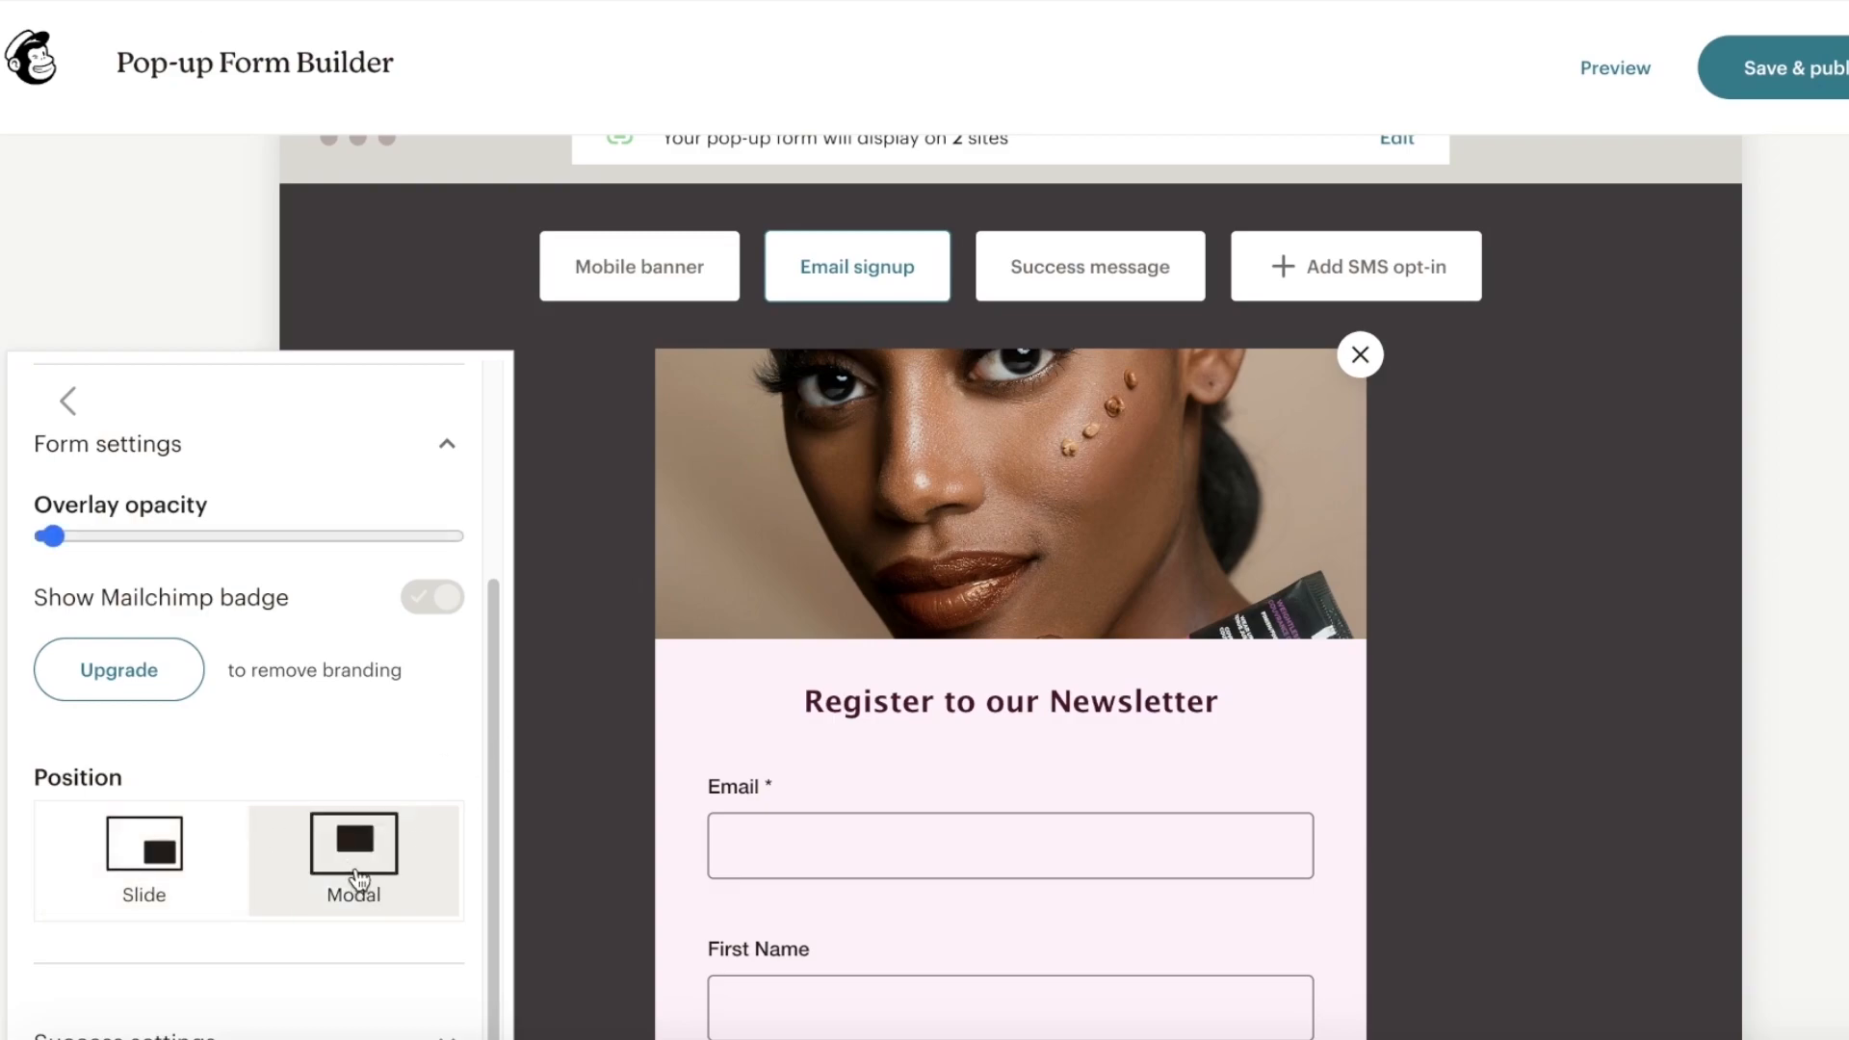
Check how long the confirmation screen shows in the success settings and close the pop-up's settings.
left_click(273, 1016)
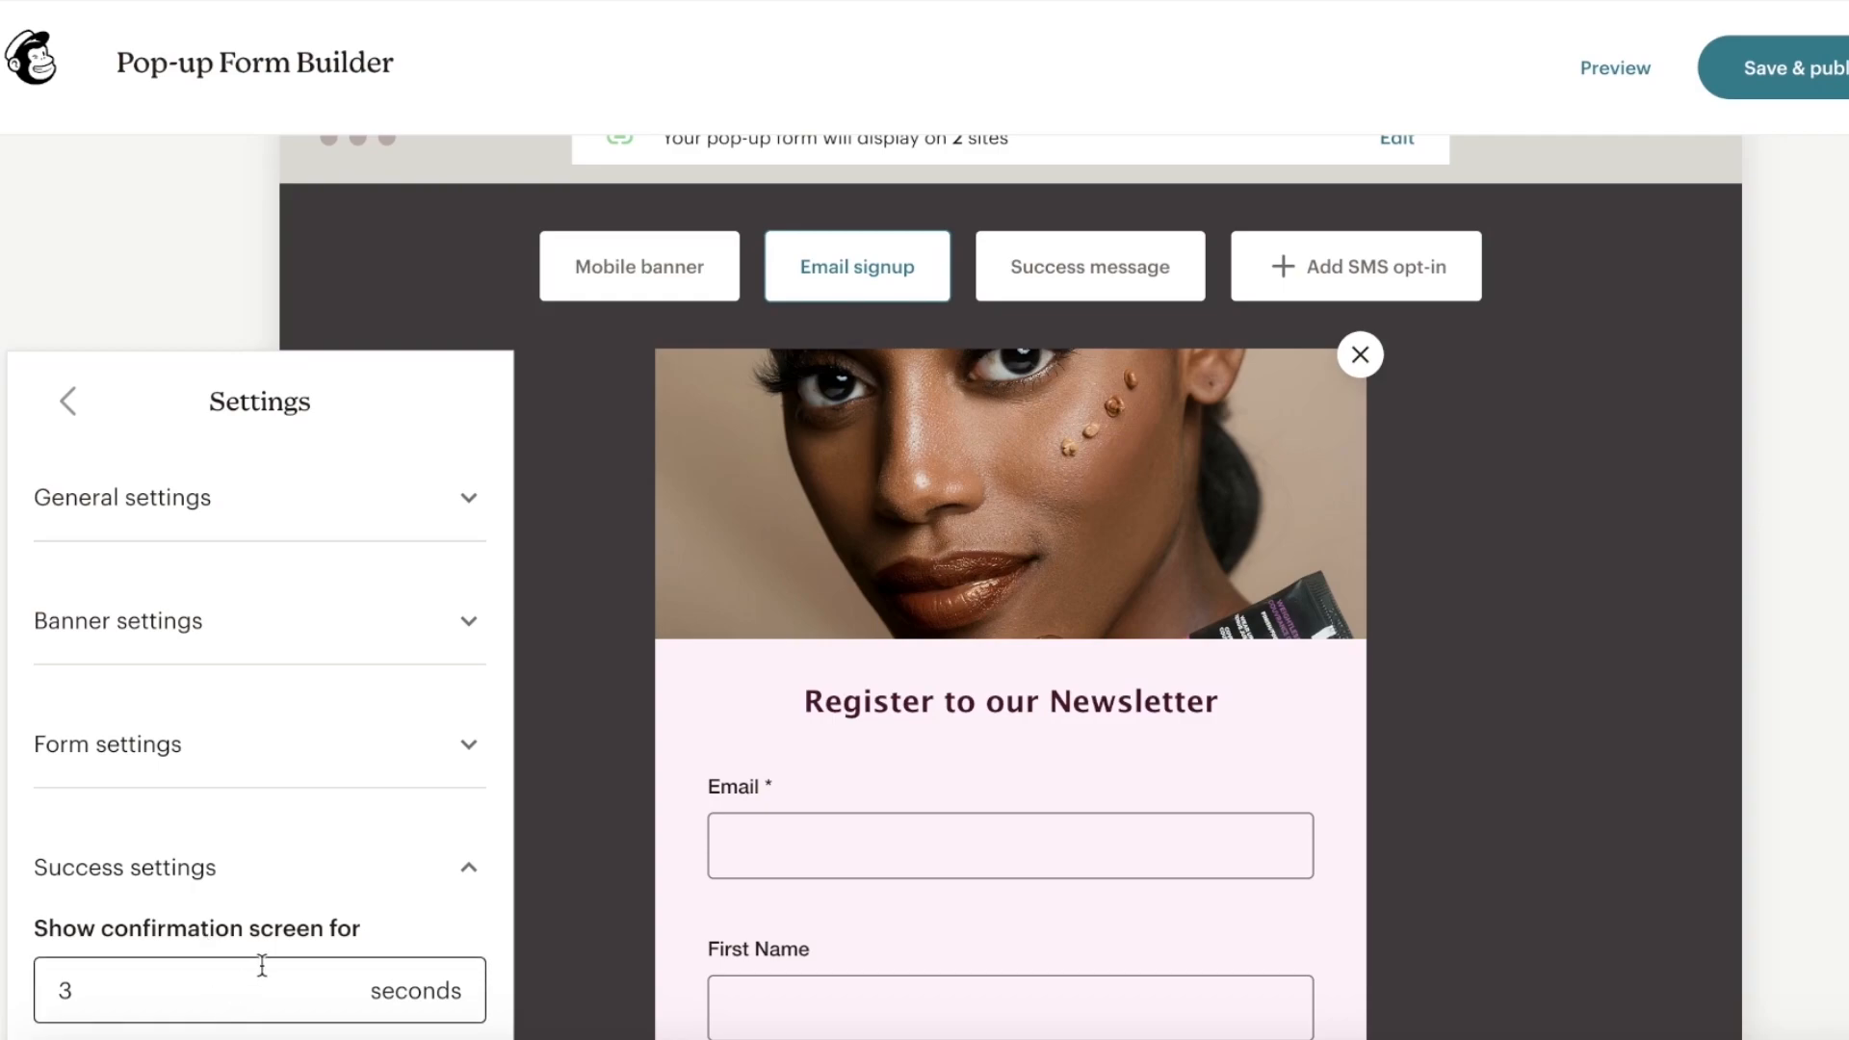
left_click(71, 428)
scroll(1491, 525, "down", 2)
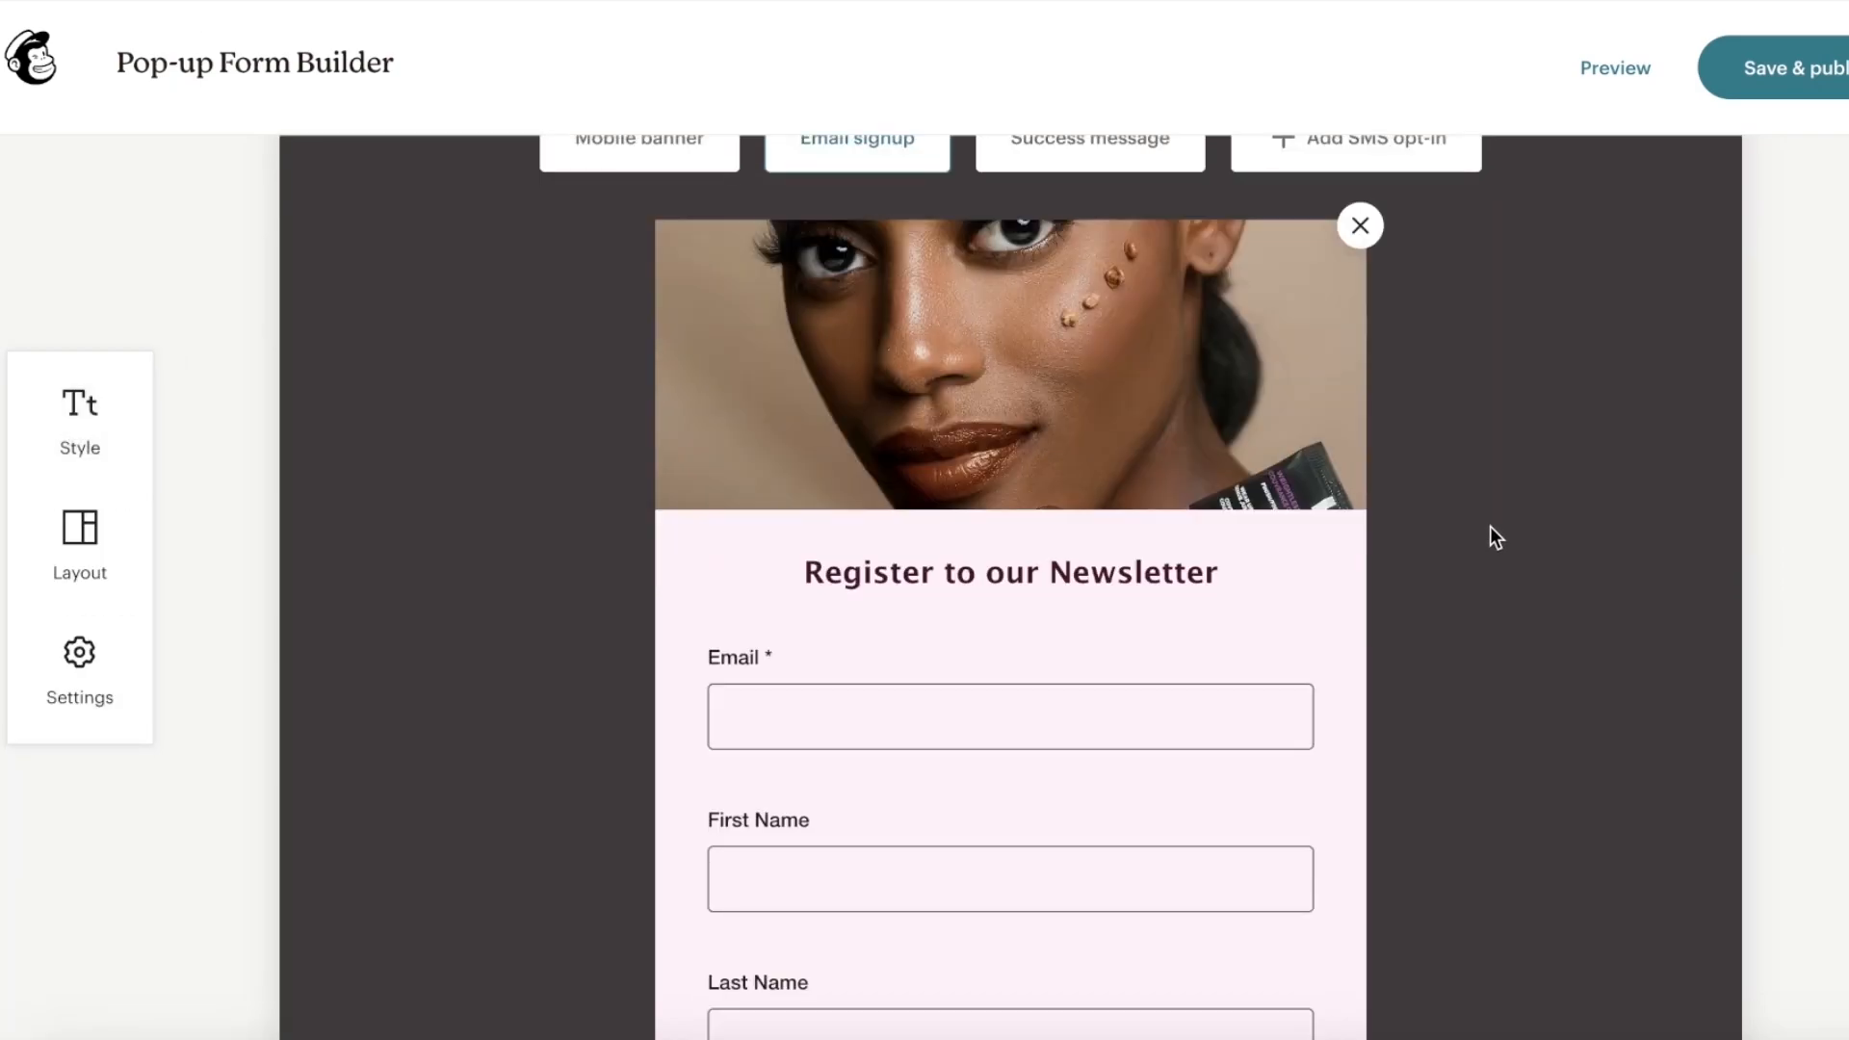
scroll(1494, 534, "up", 1)
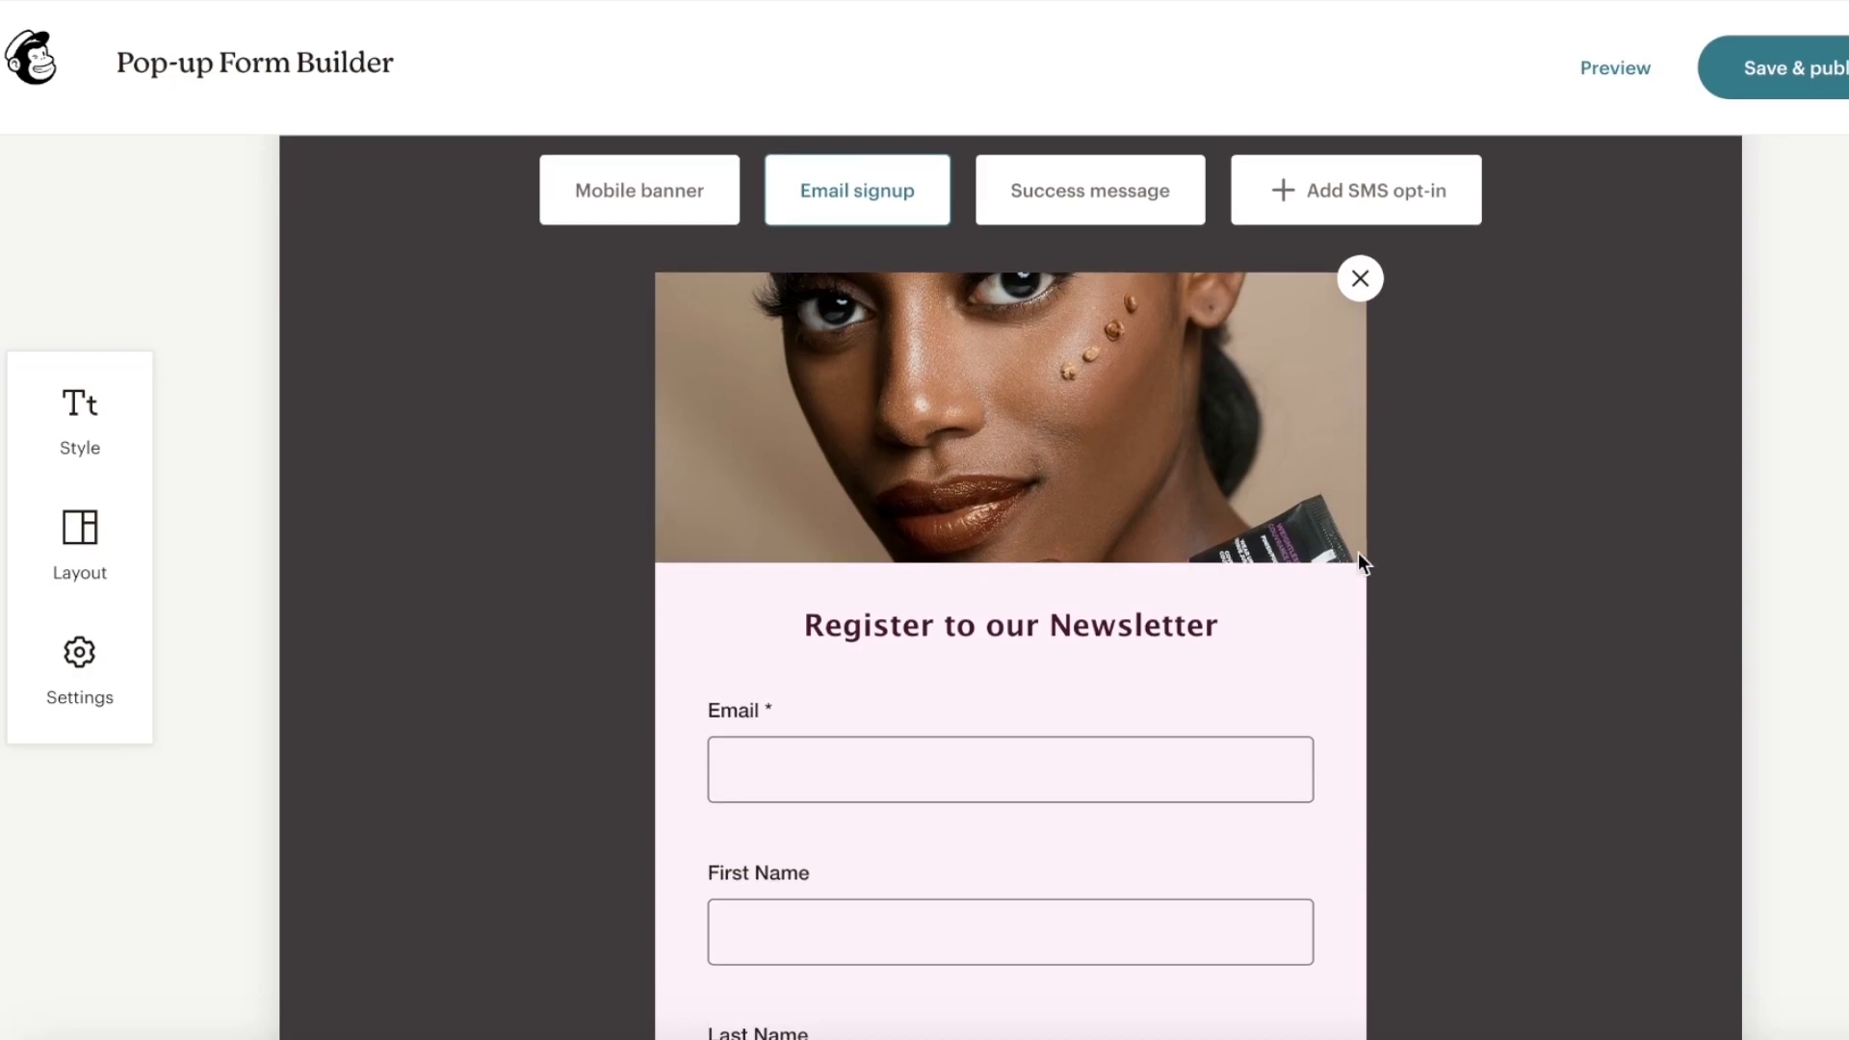
mouse_move(1144, 472)
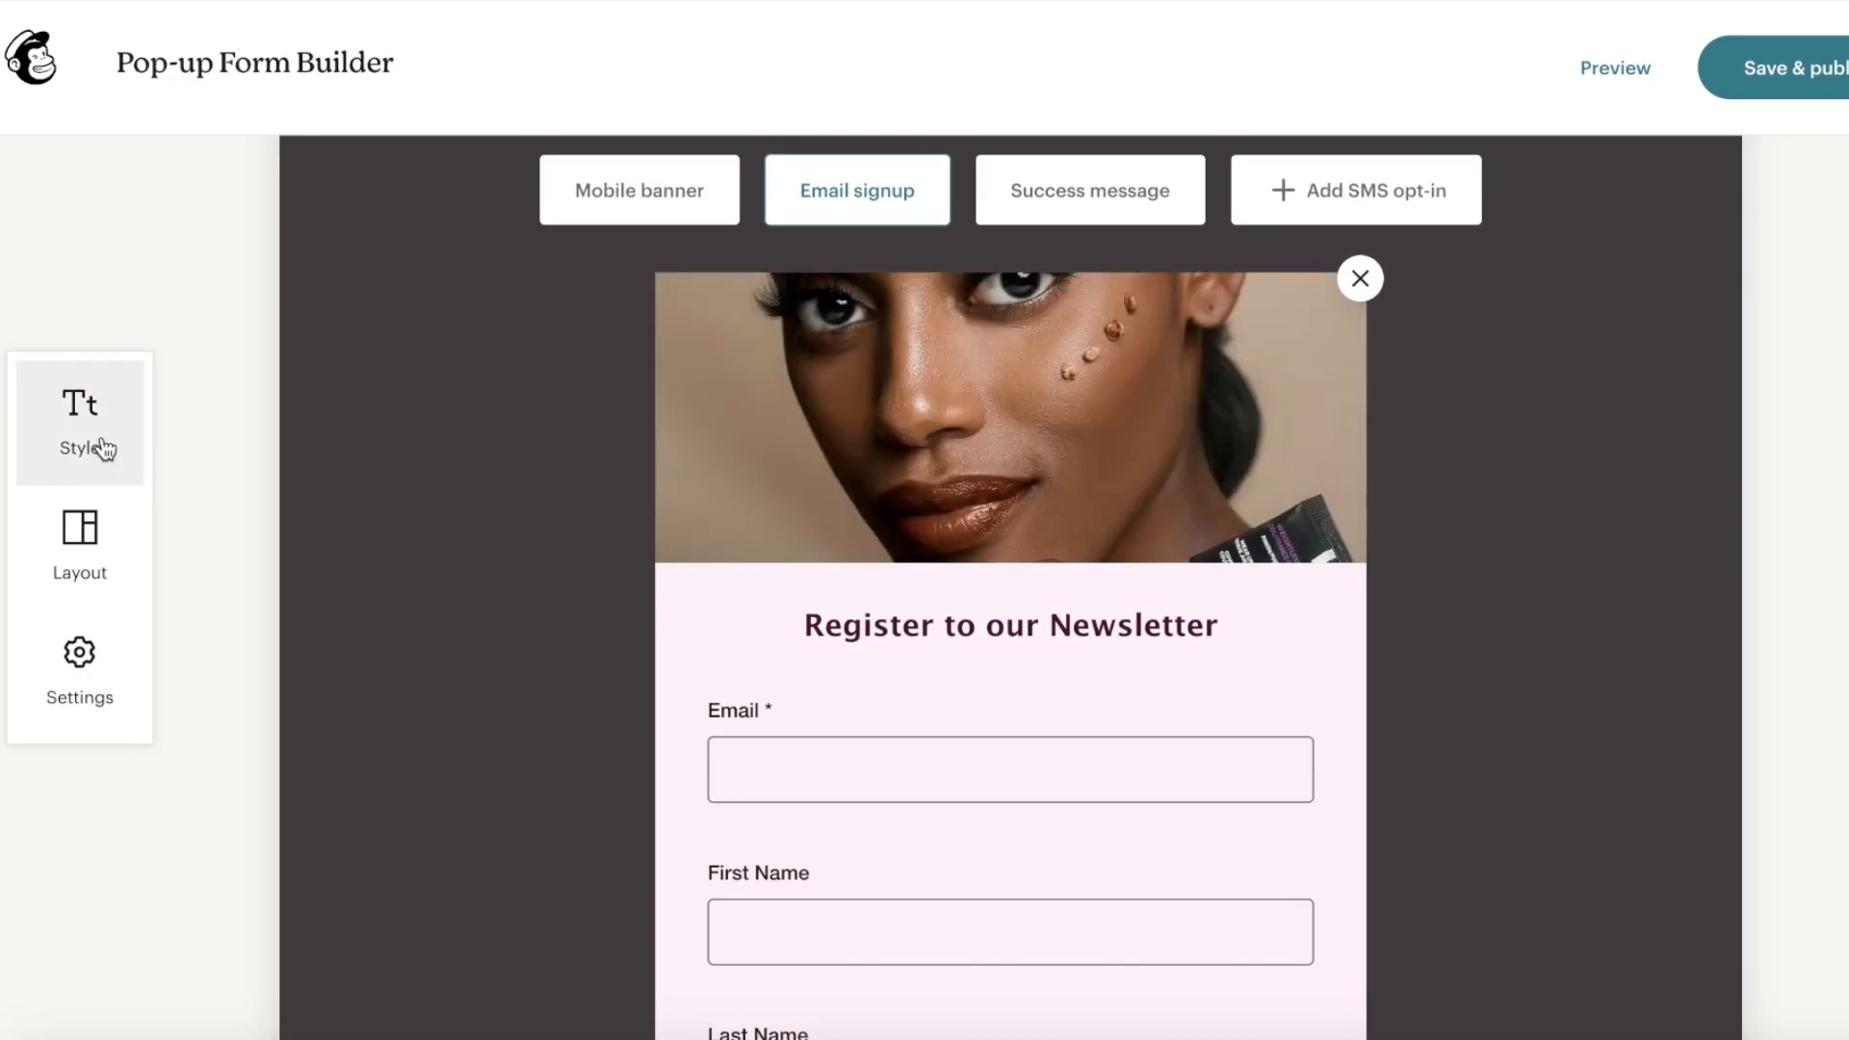
Examine the available layout options for the pop-up form.
left_click(119, 560)
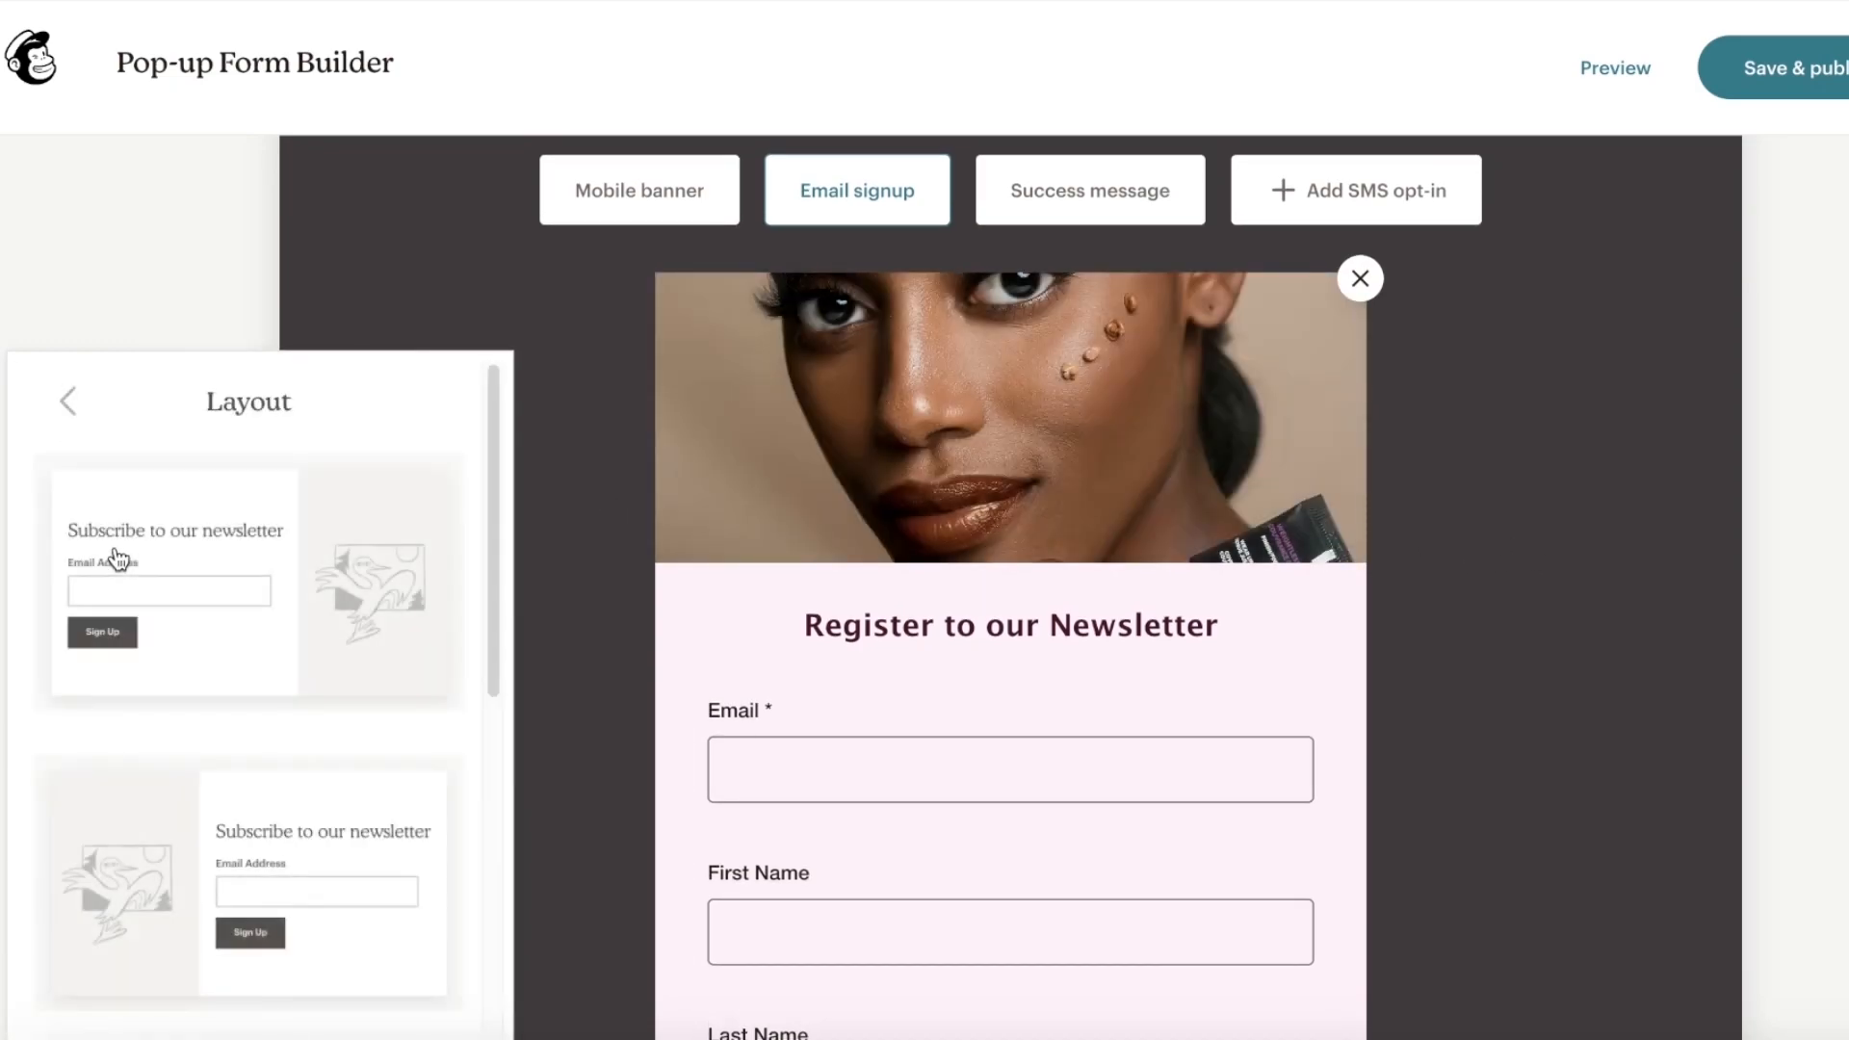
scroll(171, 707, "down", 5)
scroll(183, 675, "down", 3)
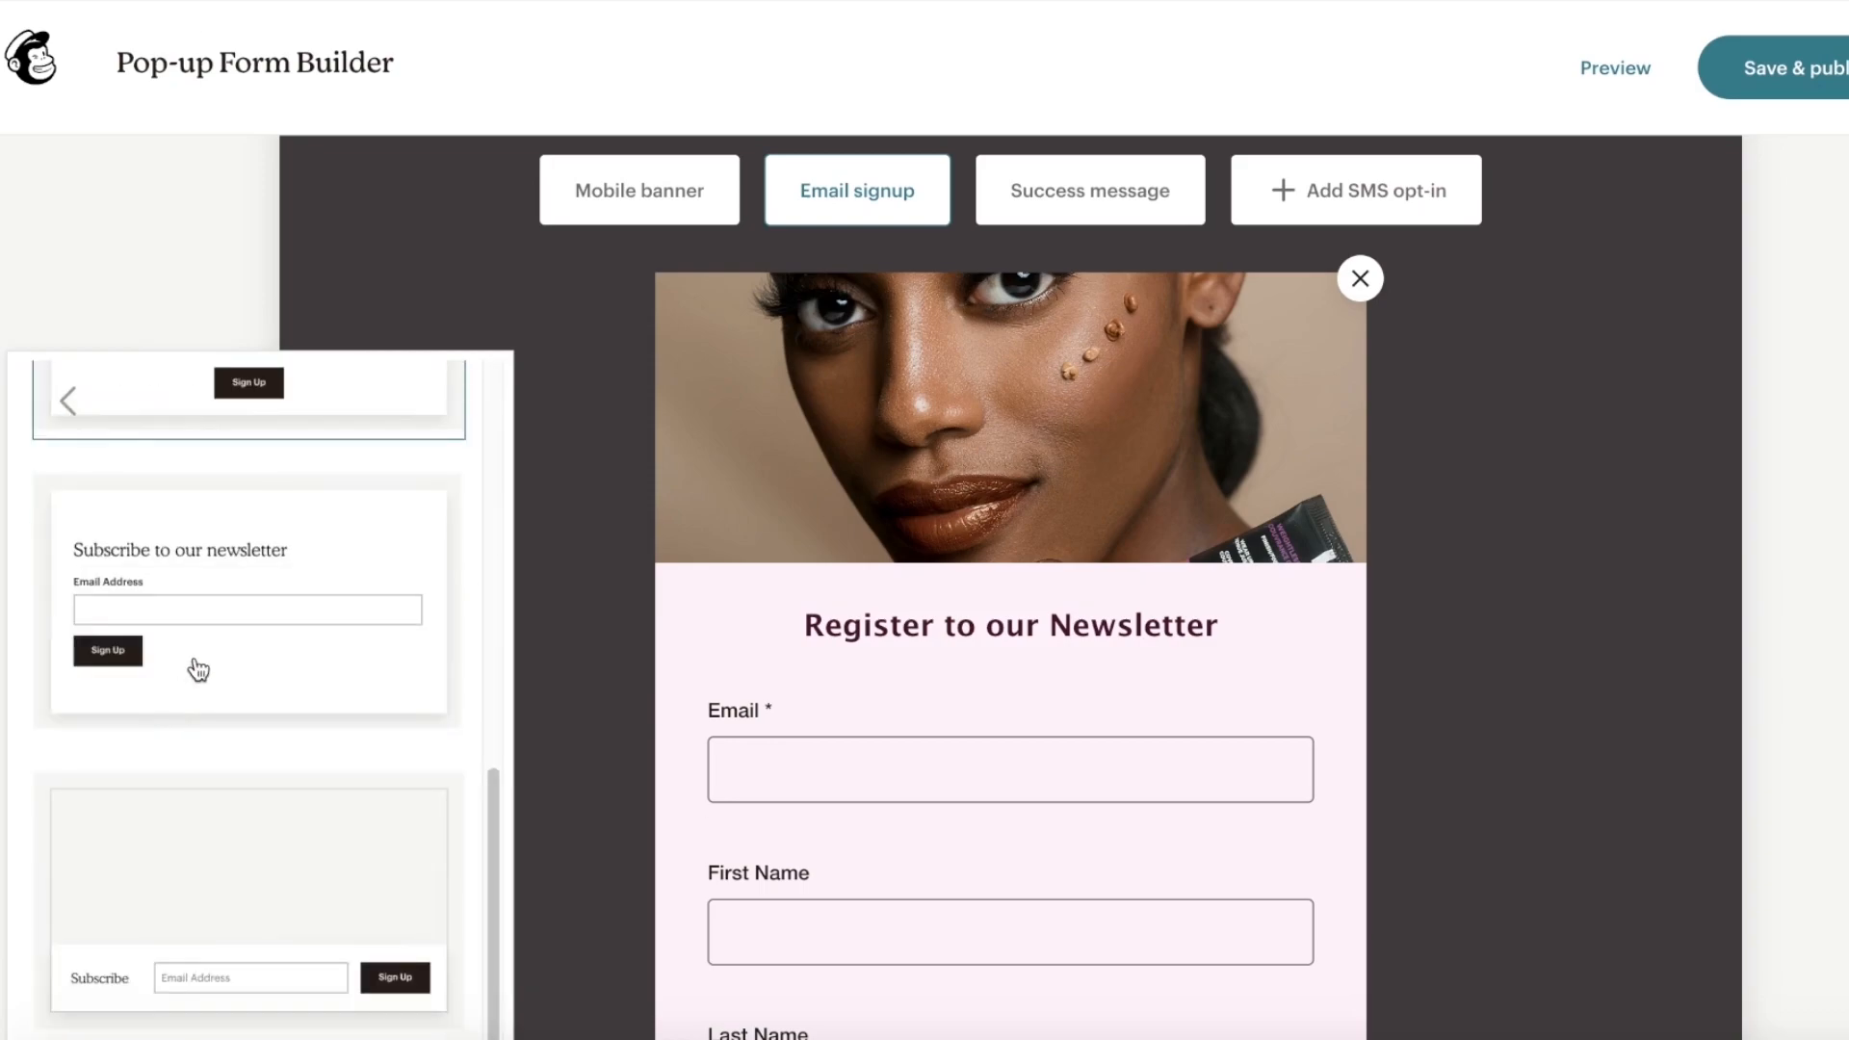
scroll(97, 539, "up", 8)
left_click(68, 400)
left_click(69, 563)
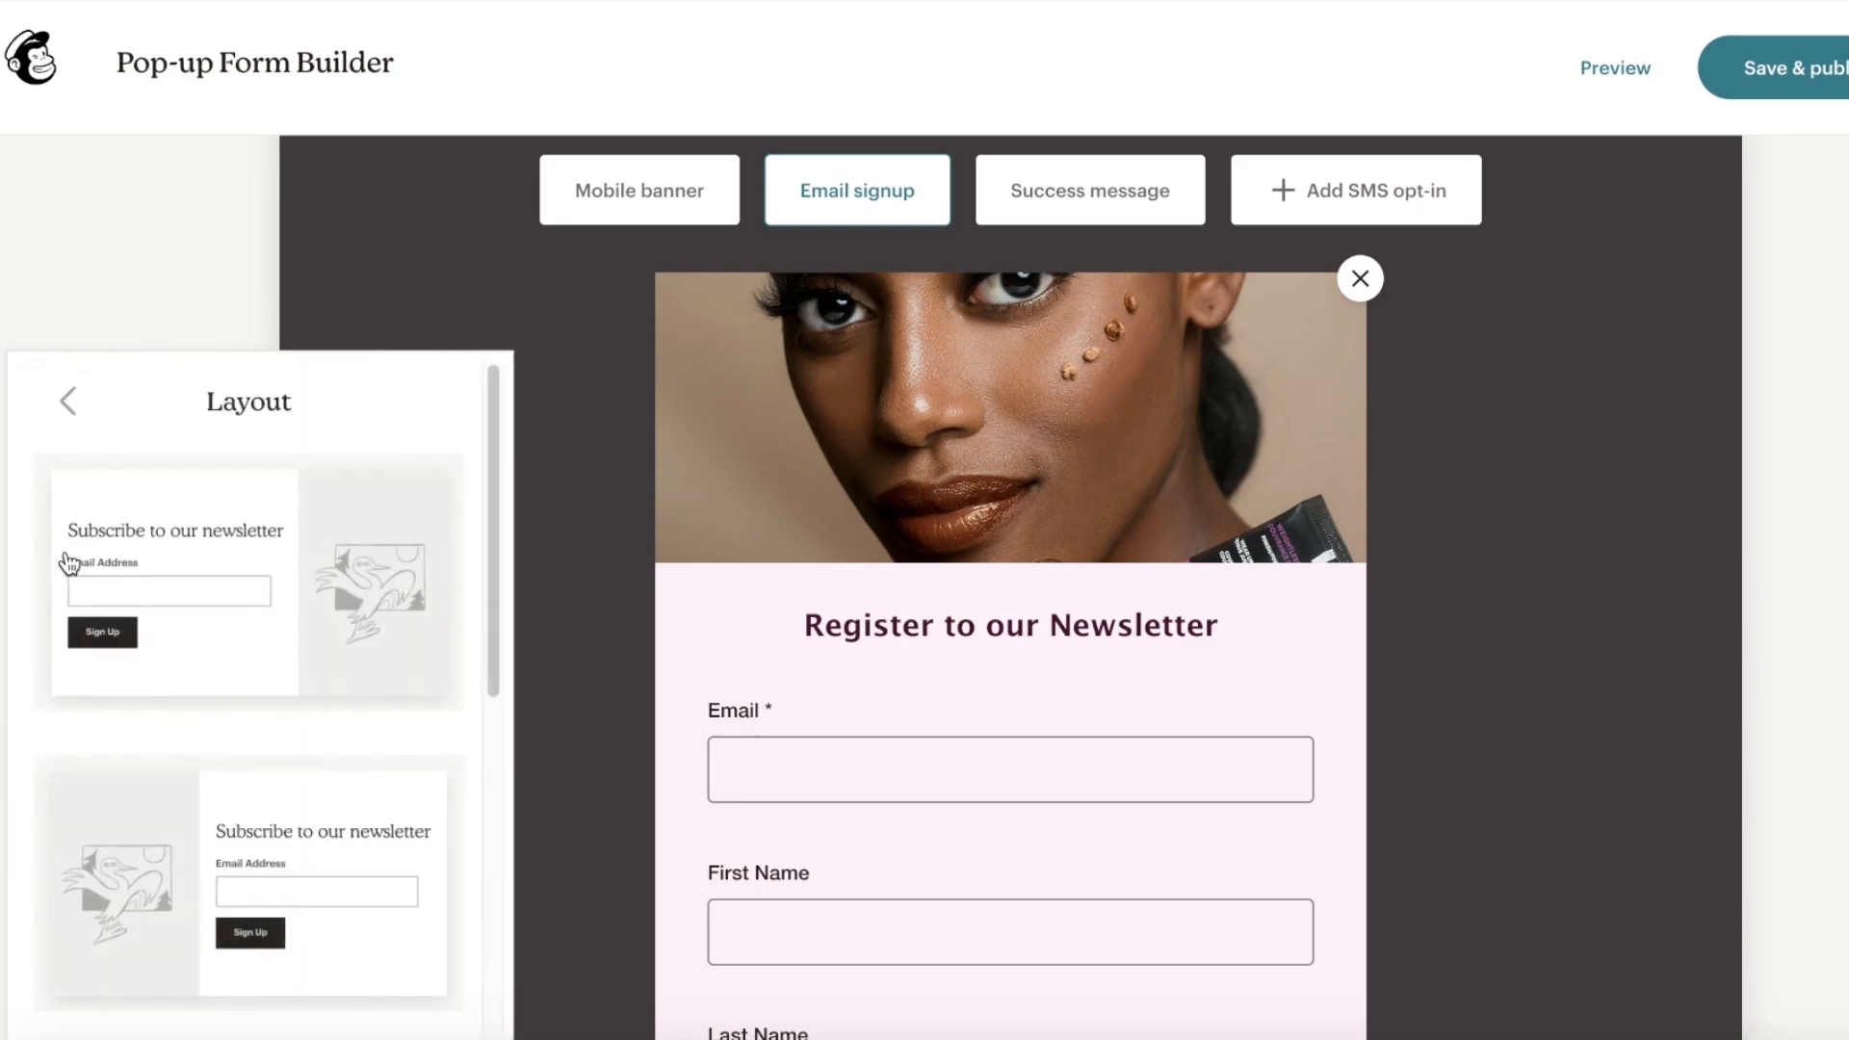
scroll(228, 660, "down", 5)
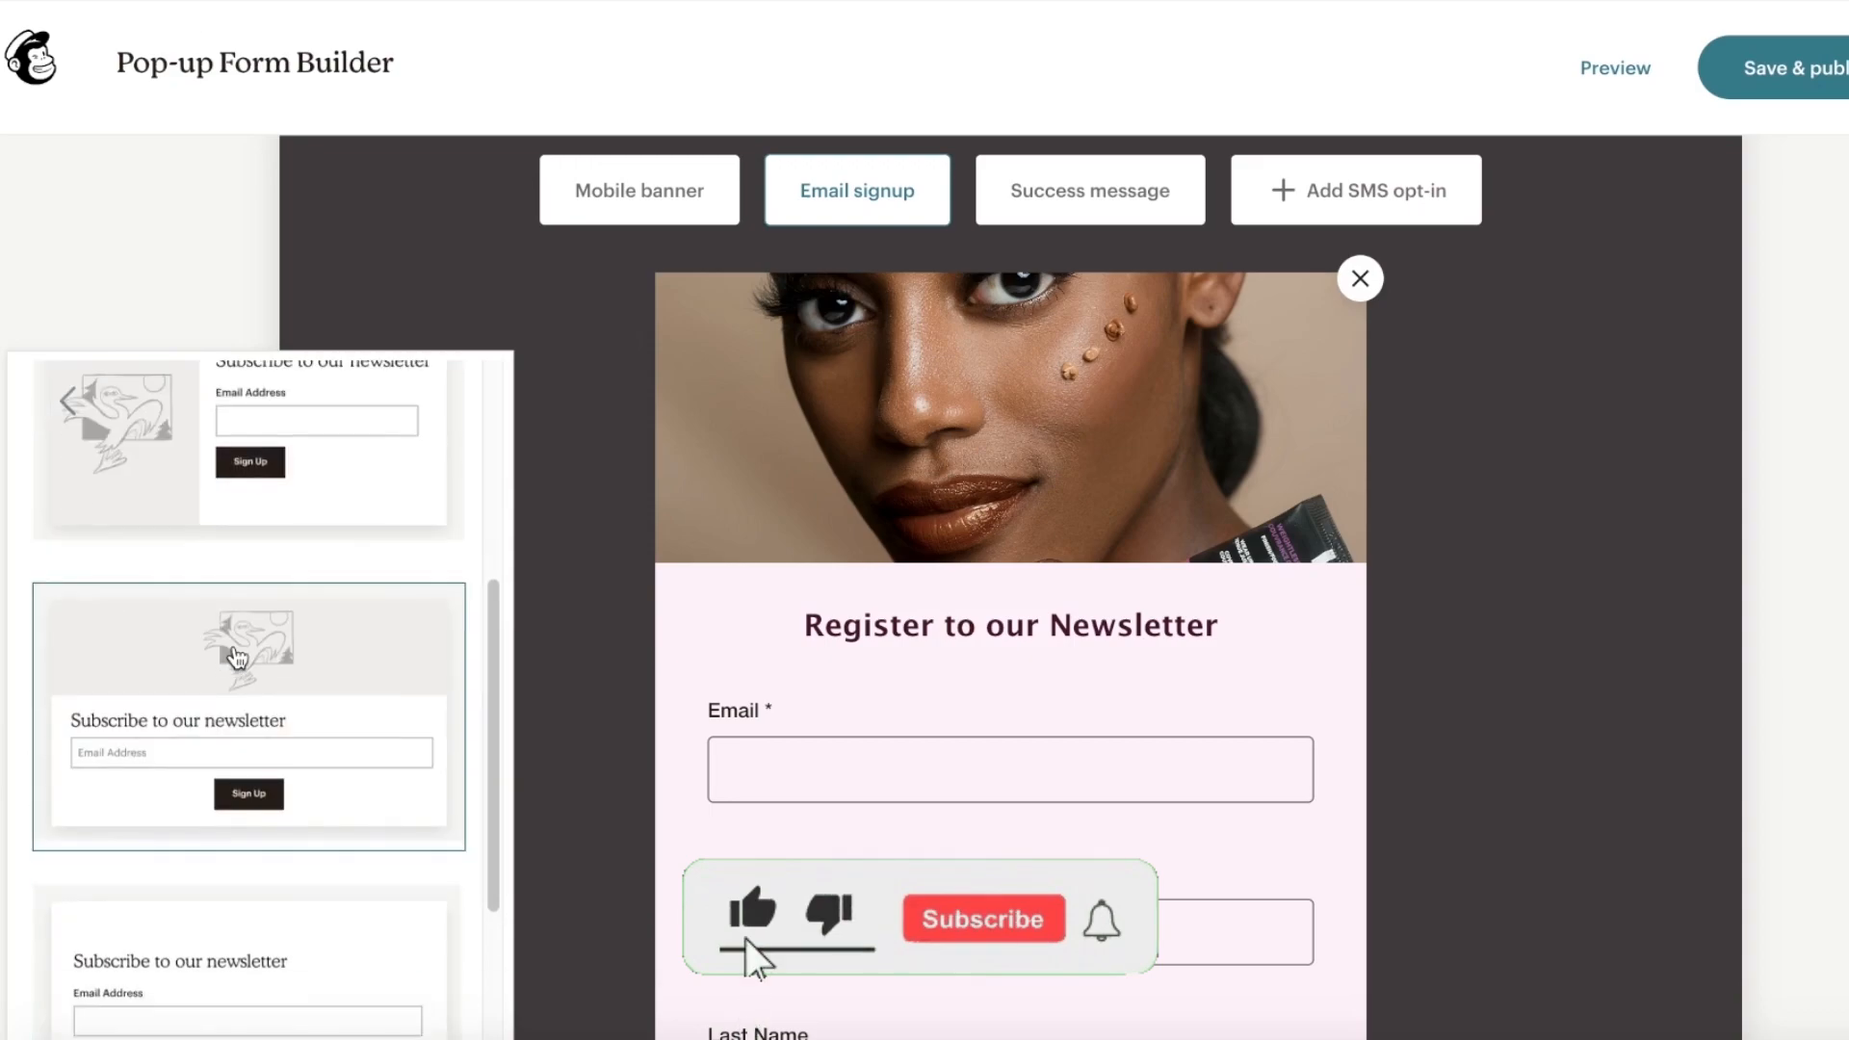
Try the bottom bar, no-image, image-on-top and both side-image layouts on the pop-up form.
left_click(265, 814)
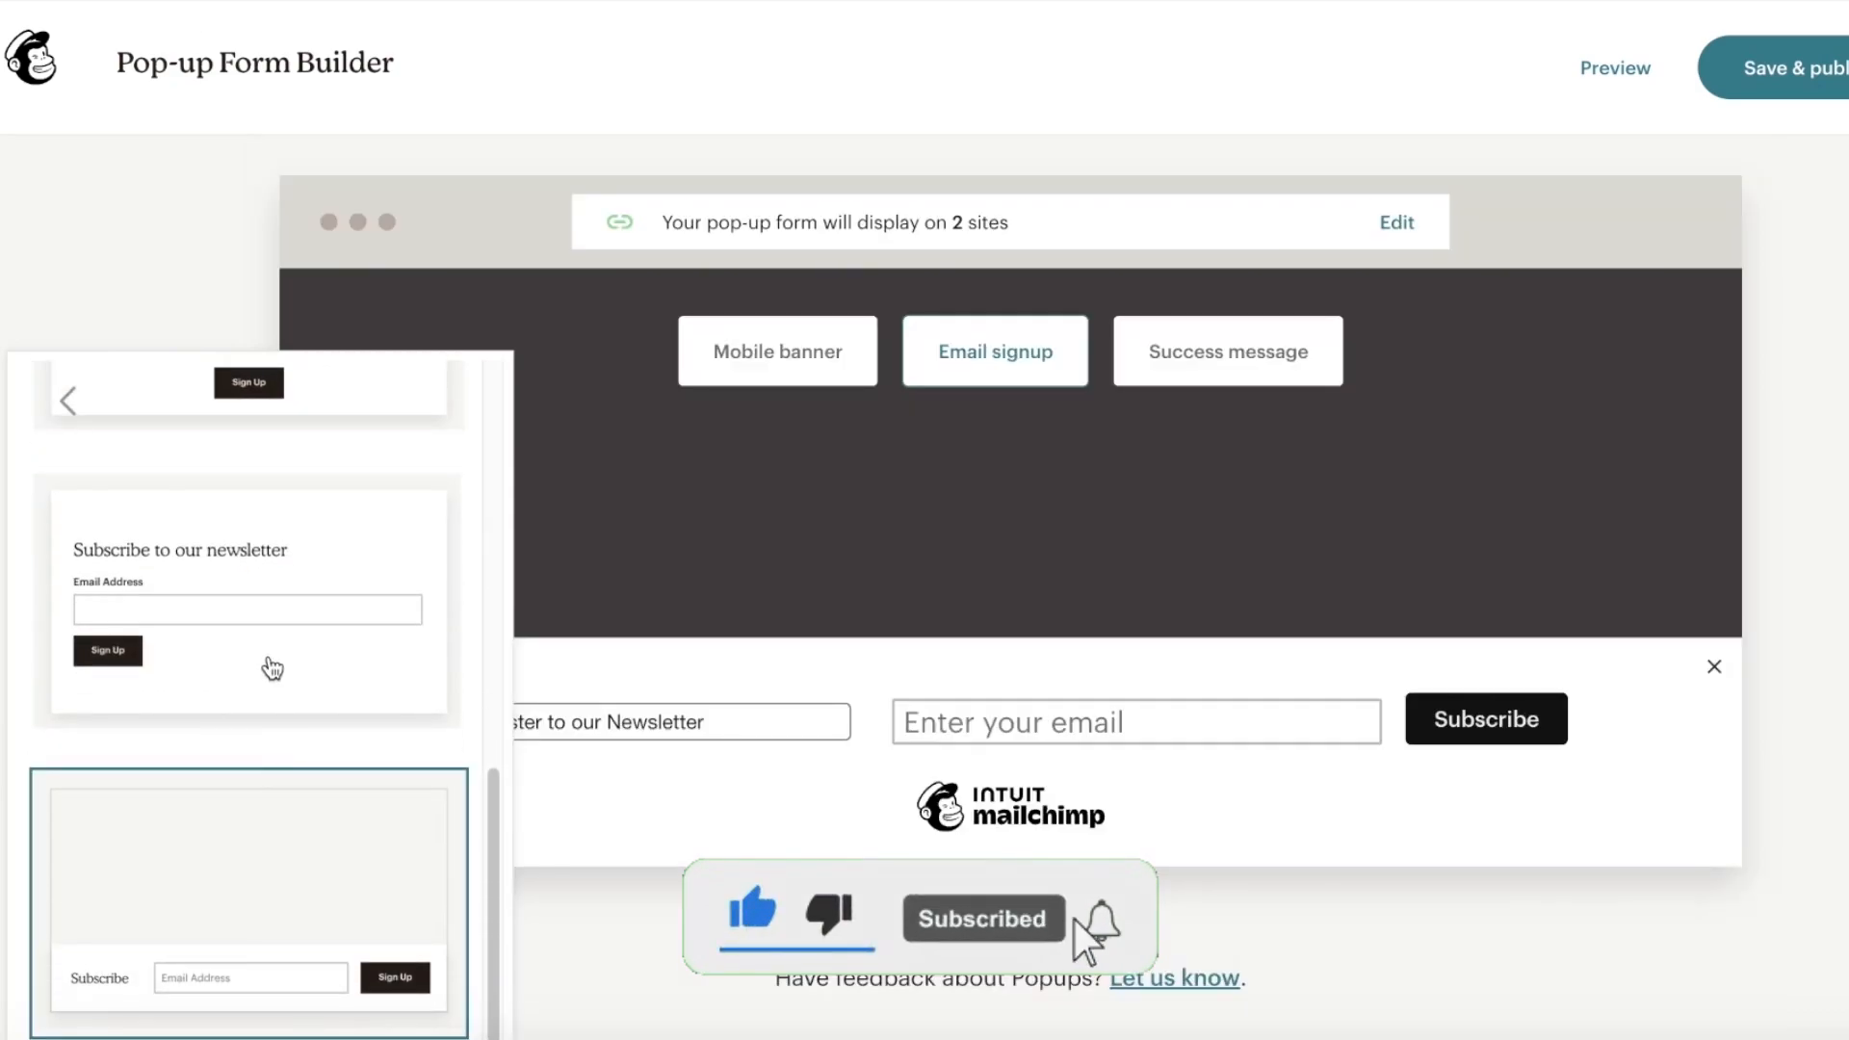
scroll(264, 664, "up", 1)
left_click(390, 712)
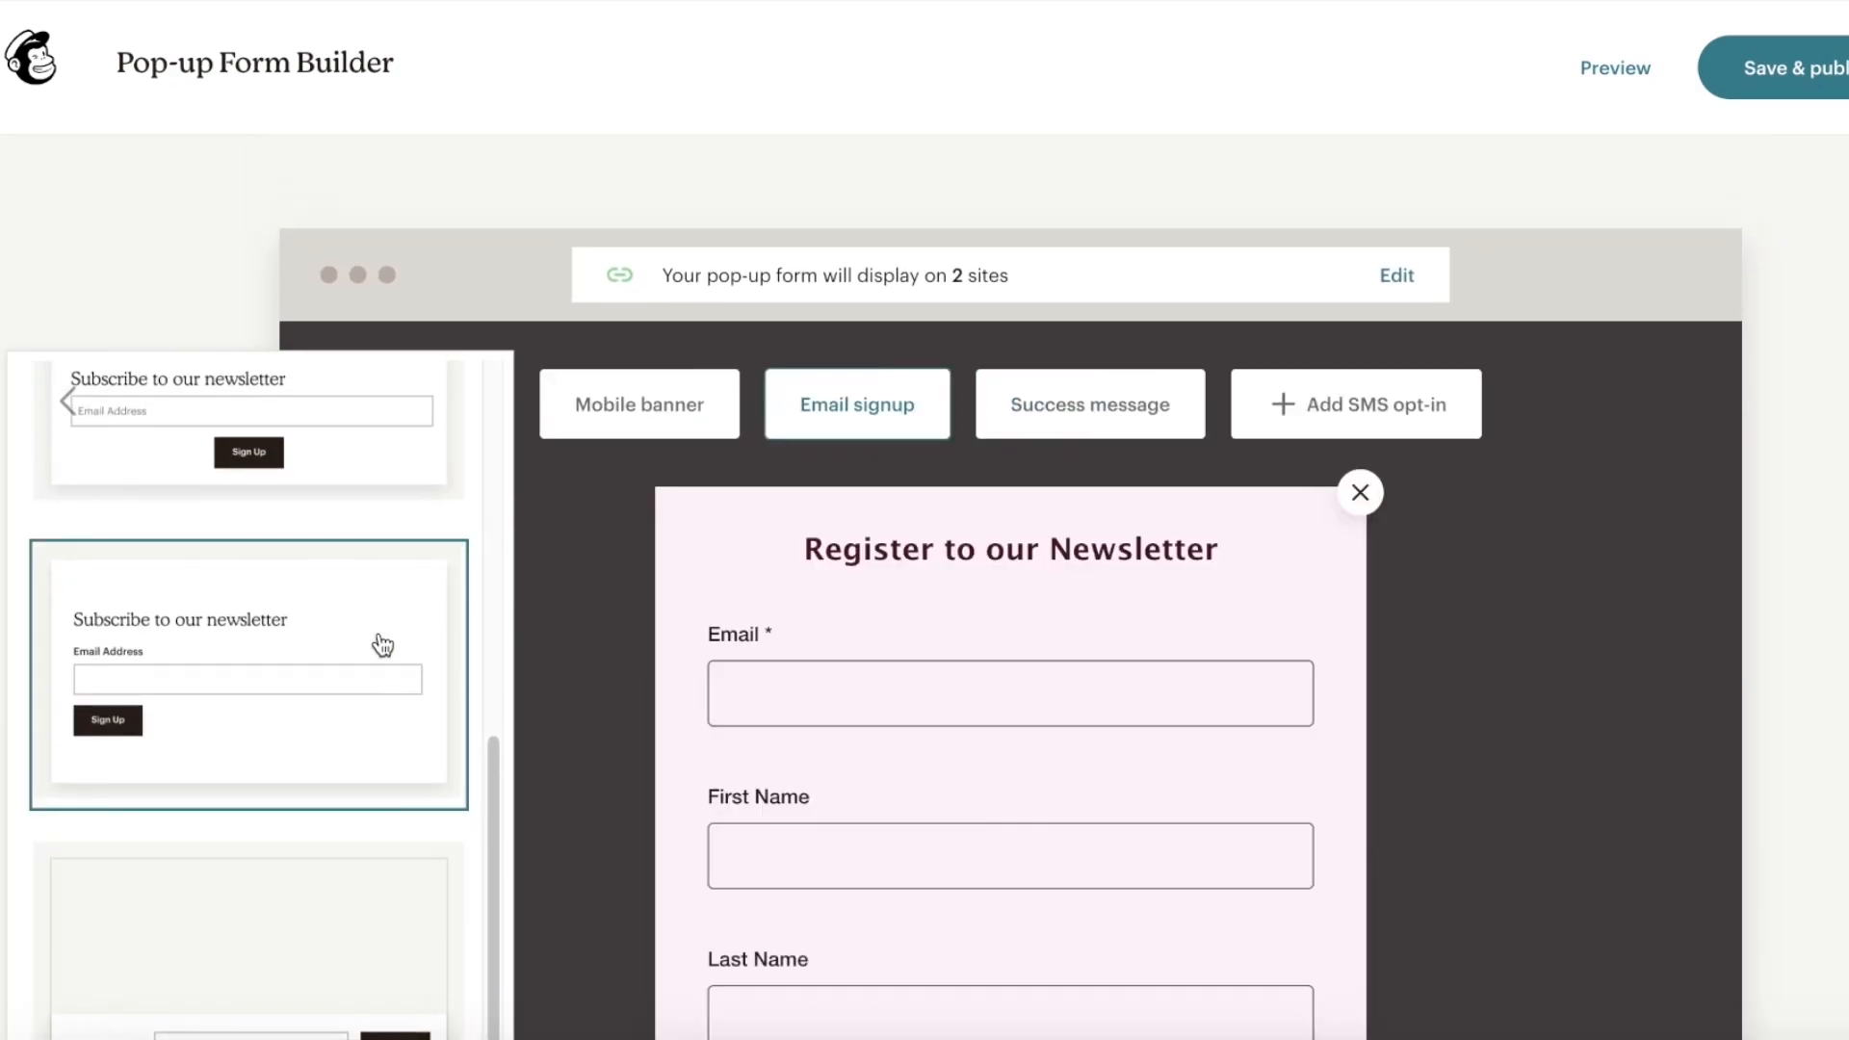
scroll(375, 674, "up", 1)
left_click(352, 457)
scroll(338, 549, "up", 2)
left_click(320, 524)
scroll(332, 539, "up", 3)
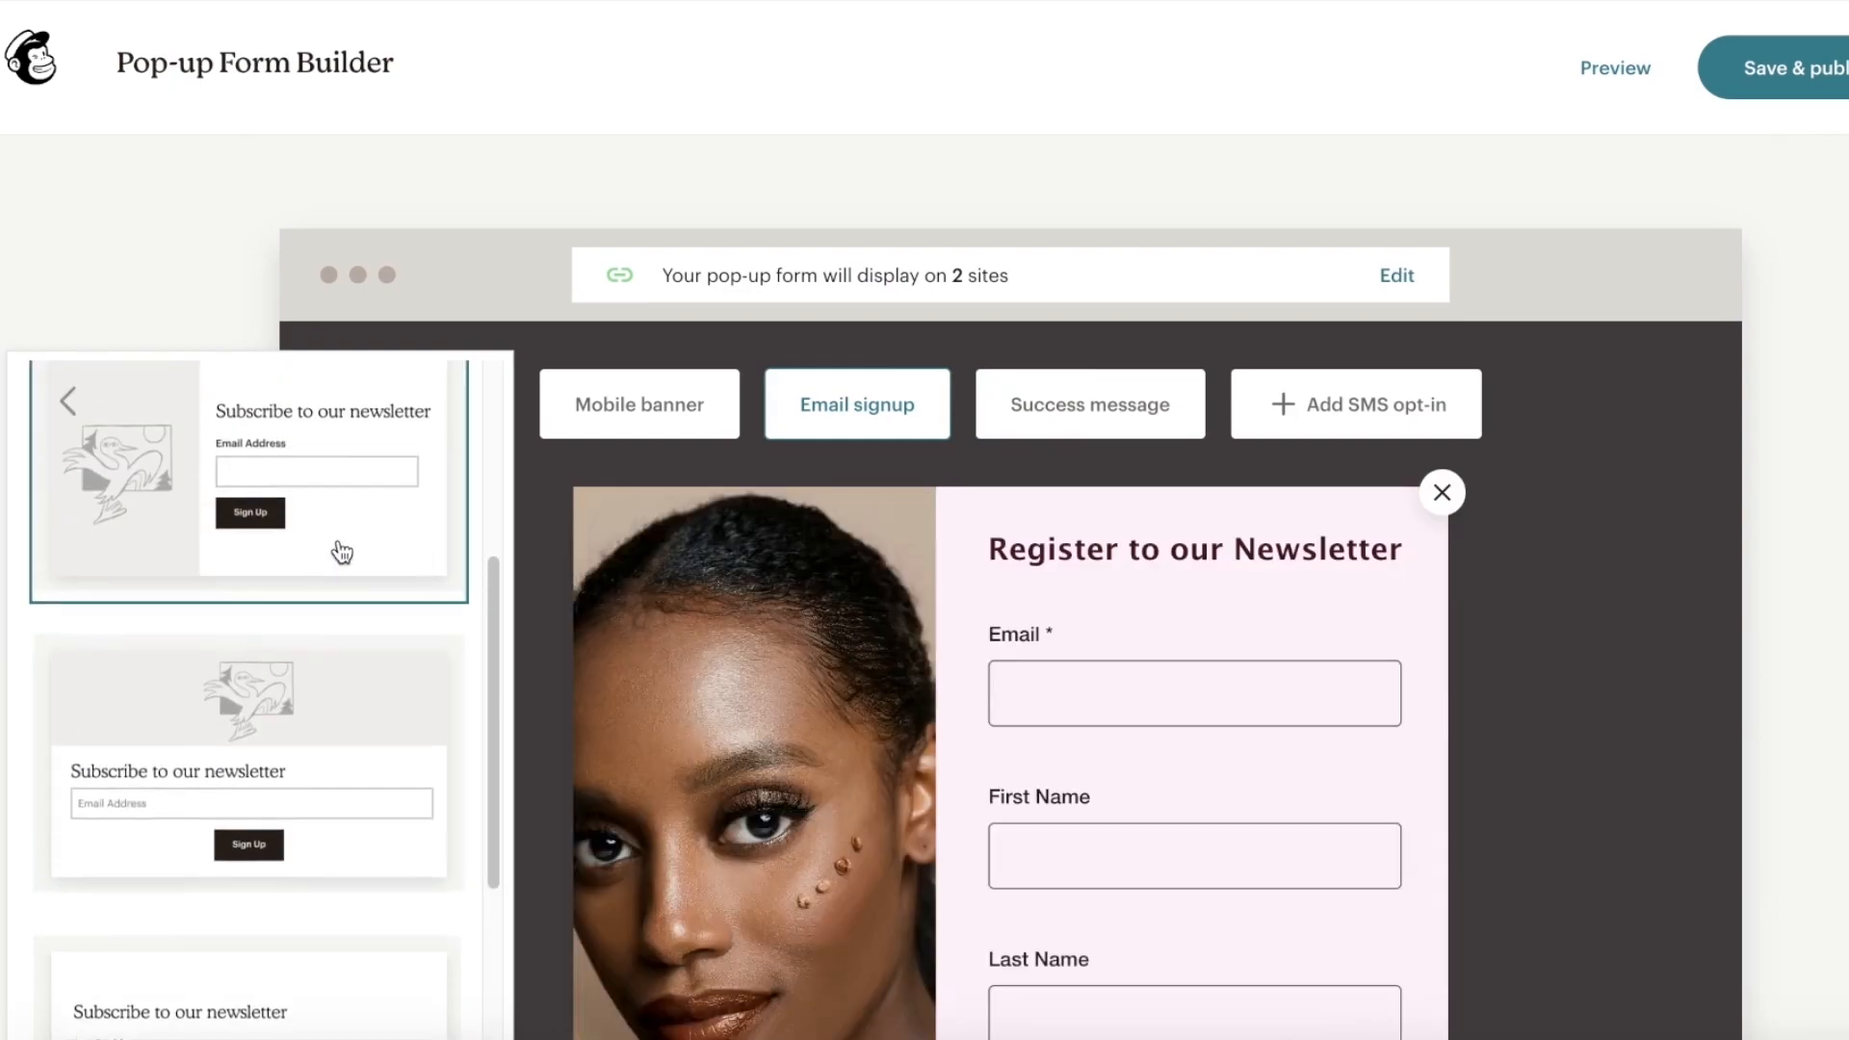
left_click(347, 554)
scroll(327, 578, "down", 5)
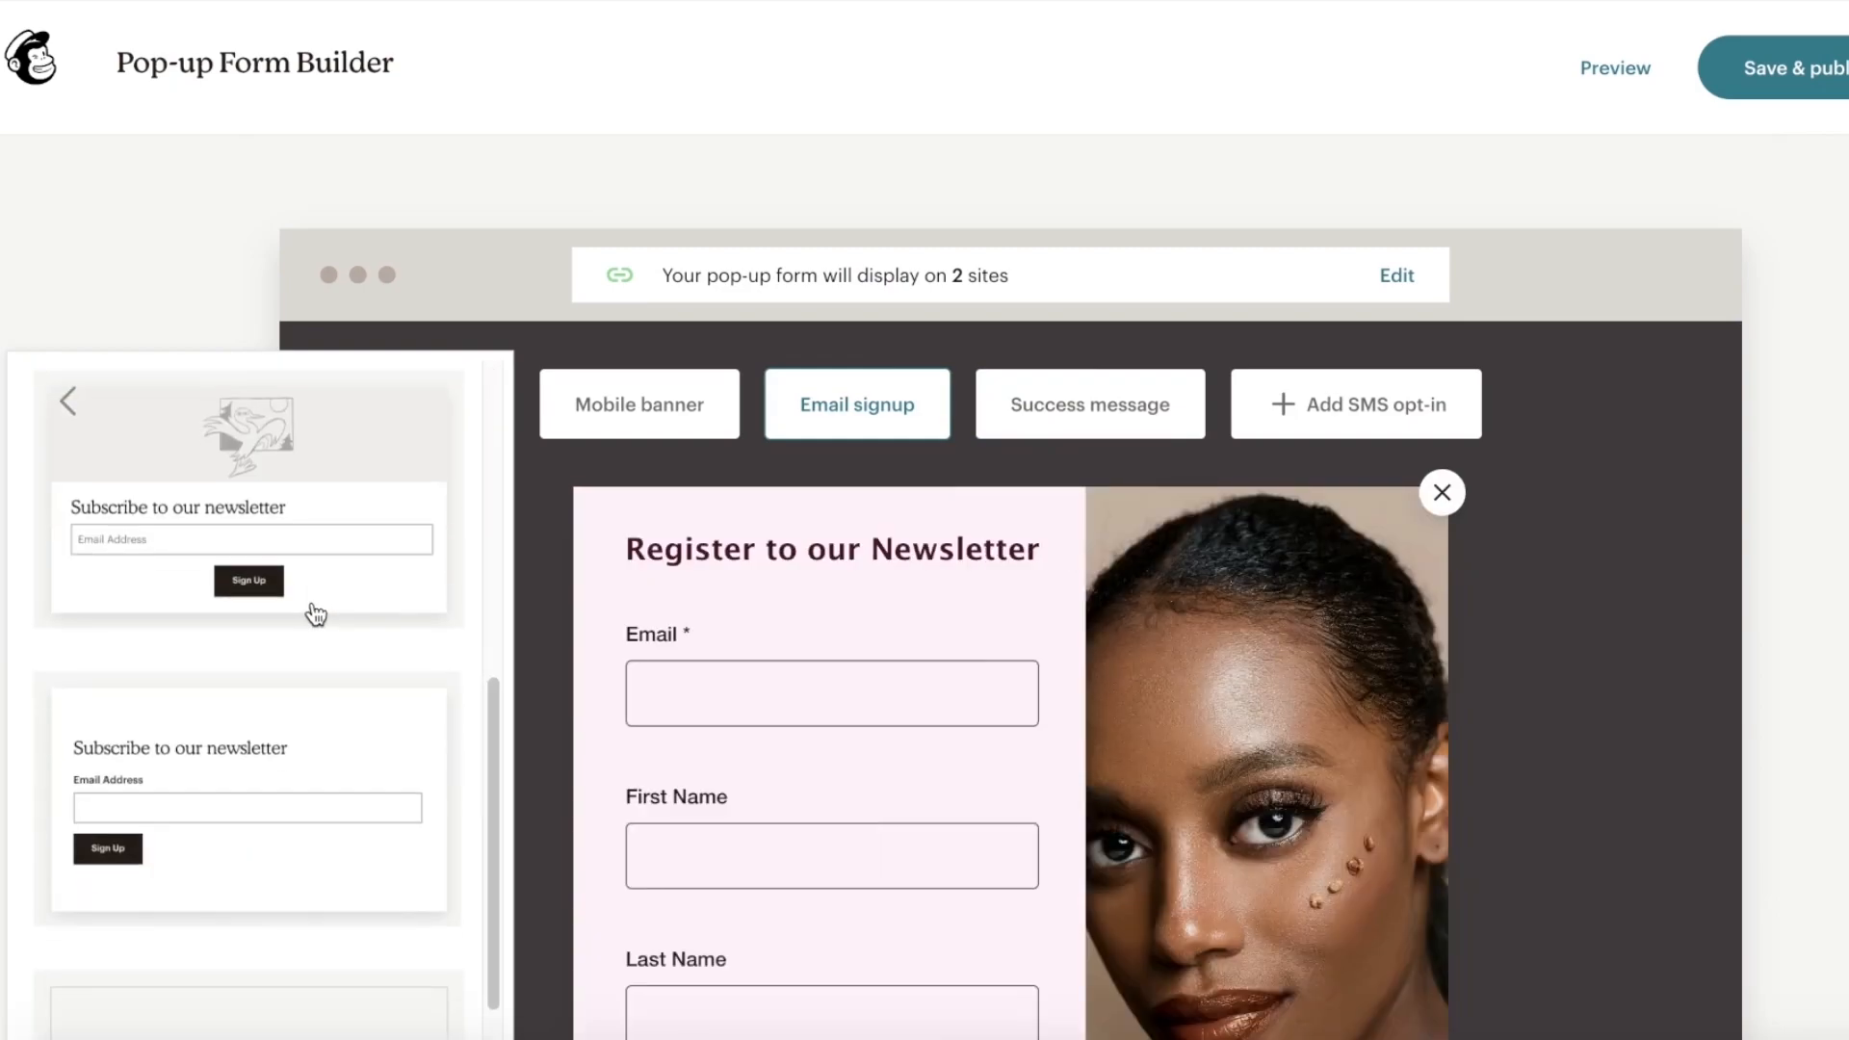
scroll(1168, 623, "down", 4)
Apply the layout without an image, review the form's fields and close the layout options.
left_click(288, 828)
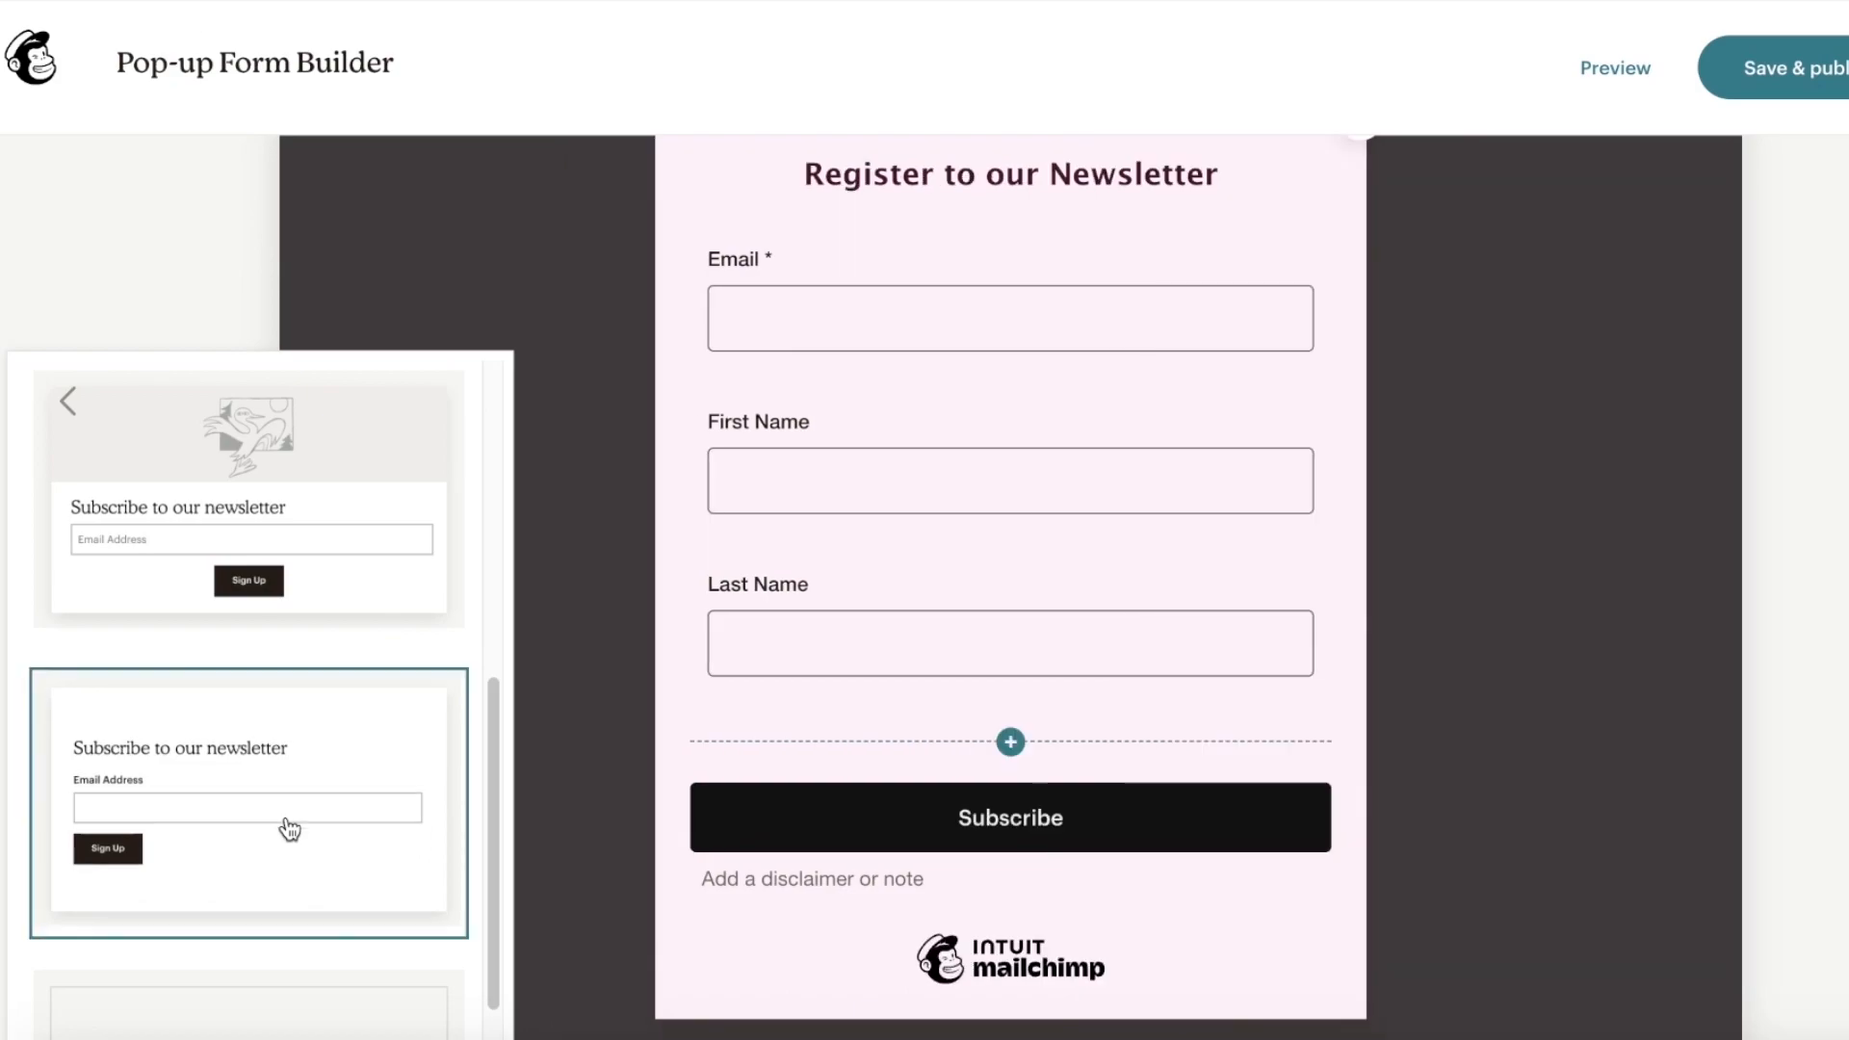
scroll(558, 322, "up", 4)
scroll(1142, 568, "down", 4)
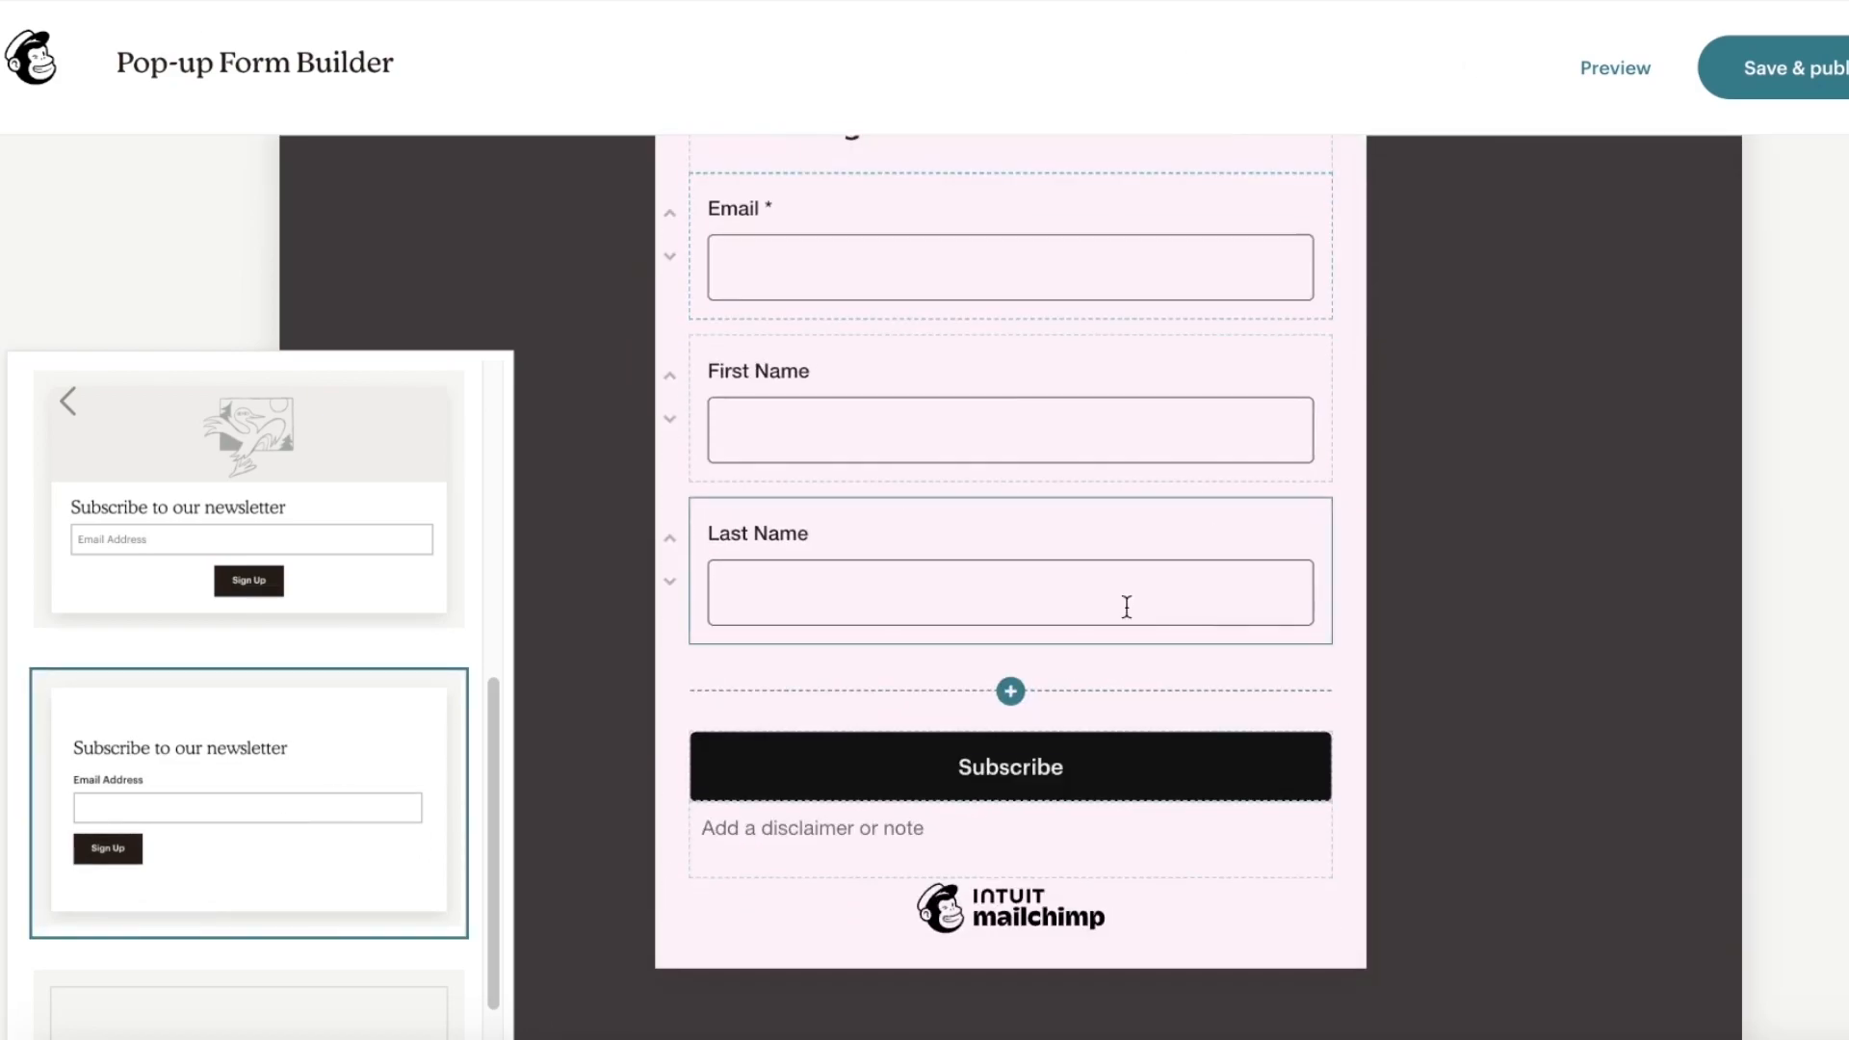
scroll(1002, 838, "up", 4)
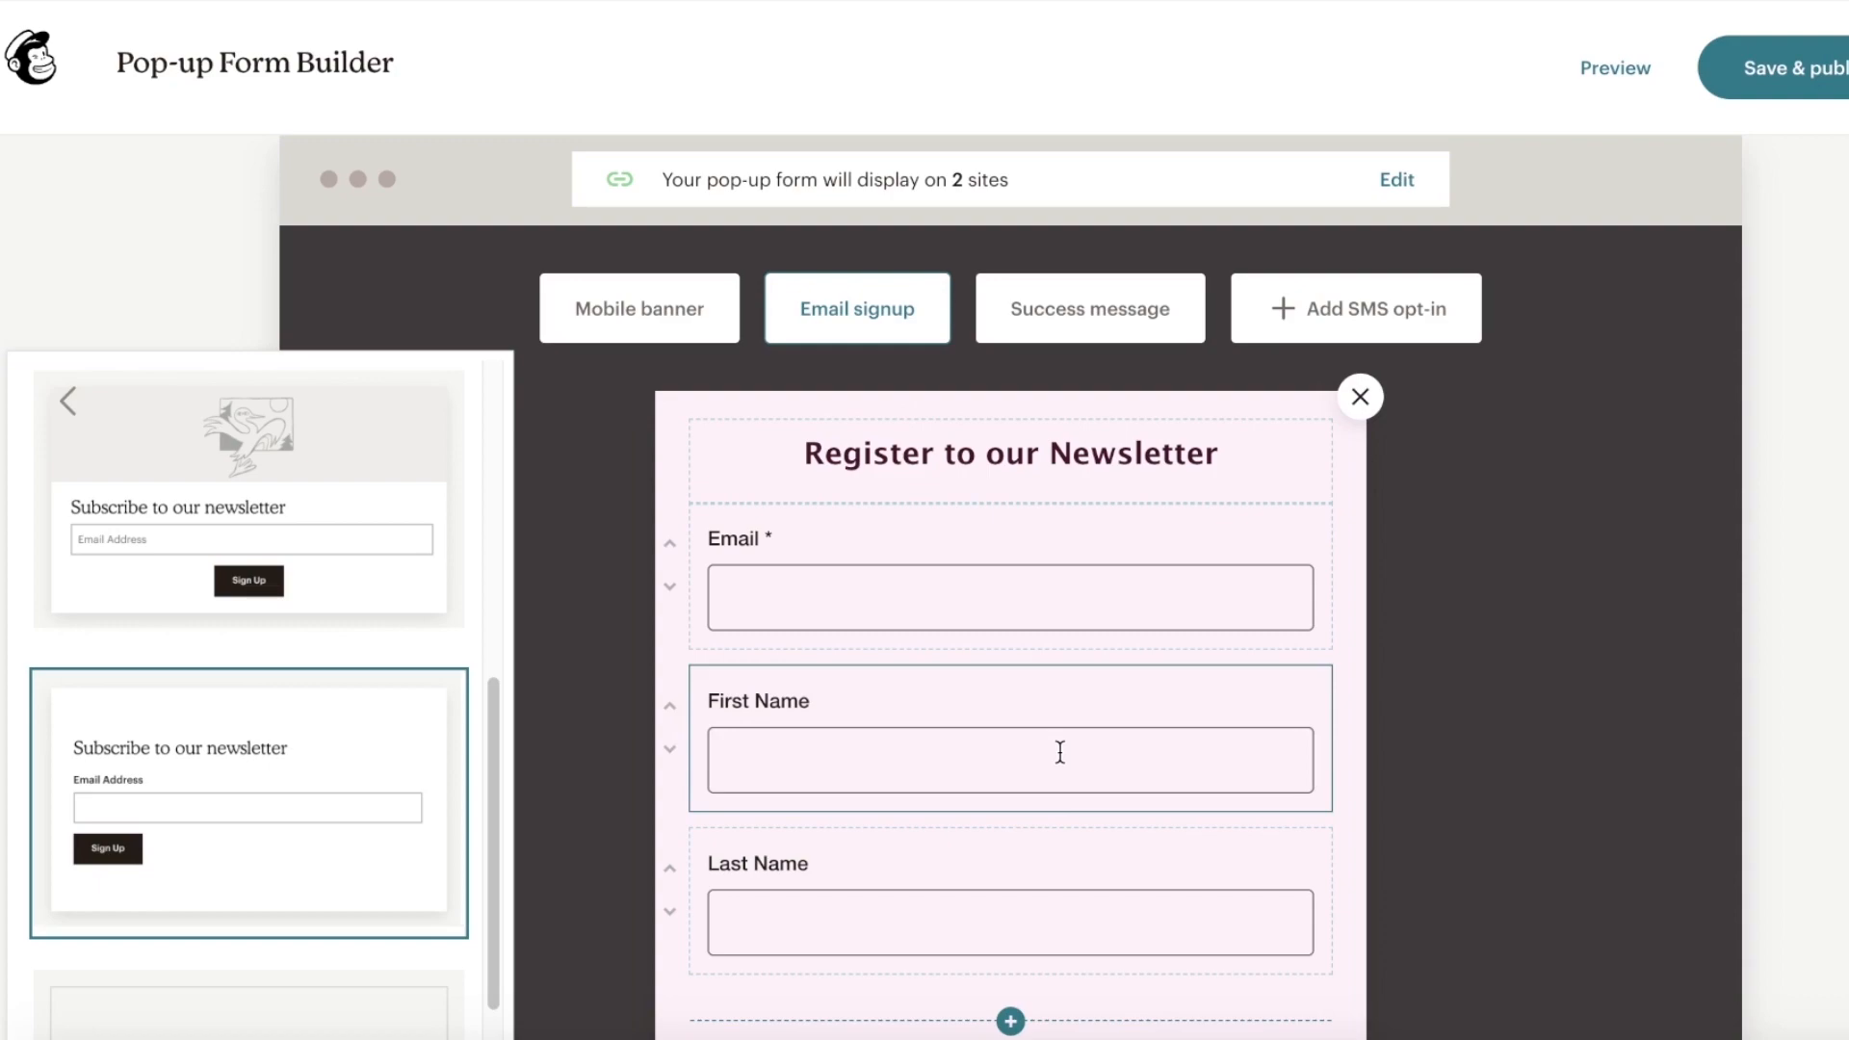
scroll(997, 549, "down", 3)
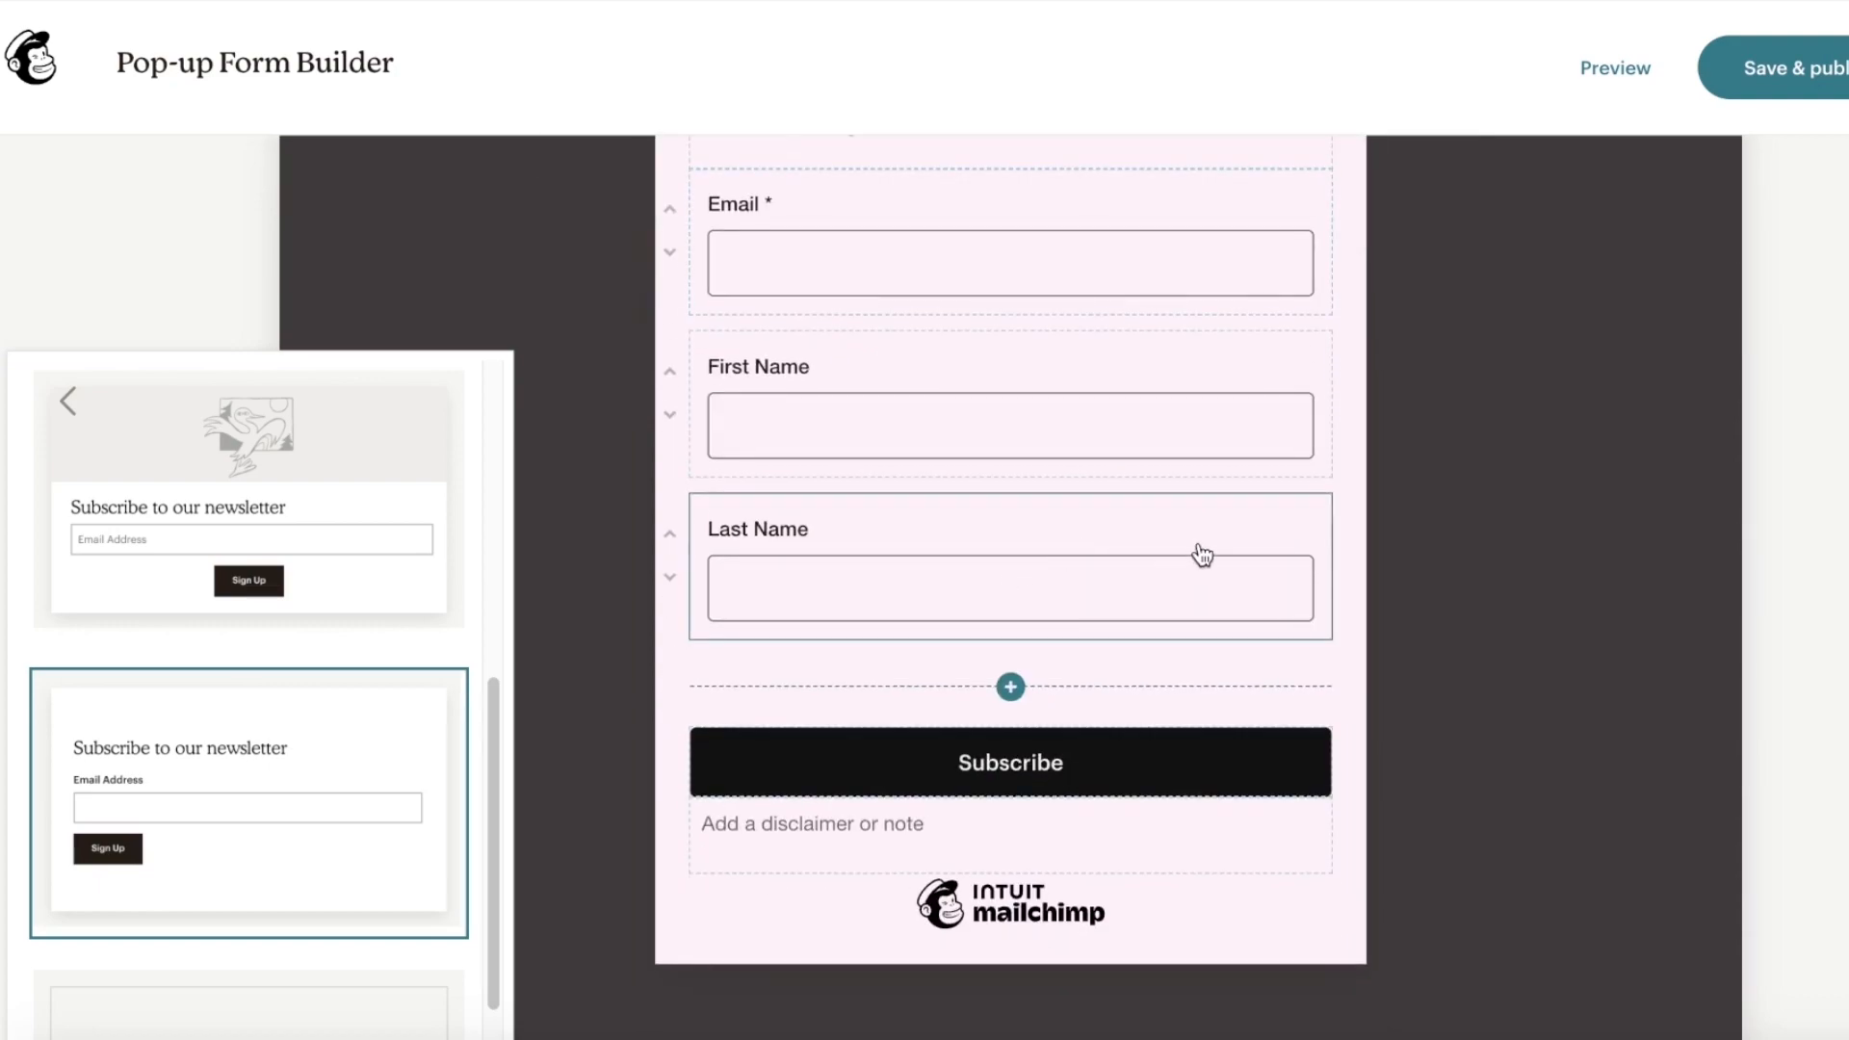
scroll(1202, 552, "up", 4)
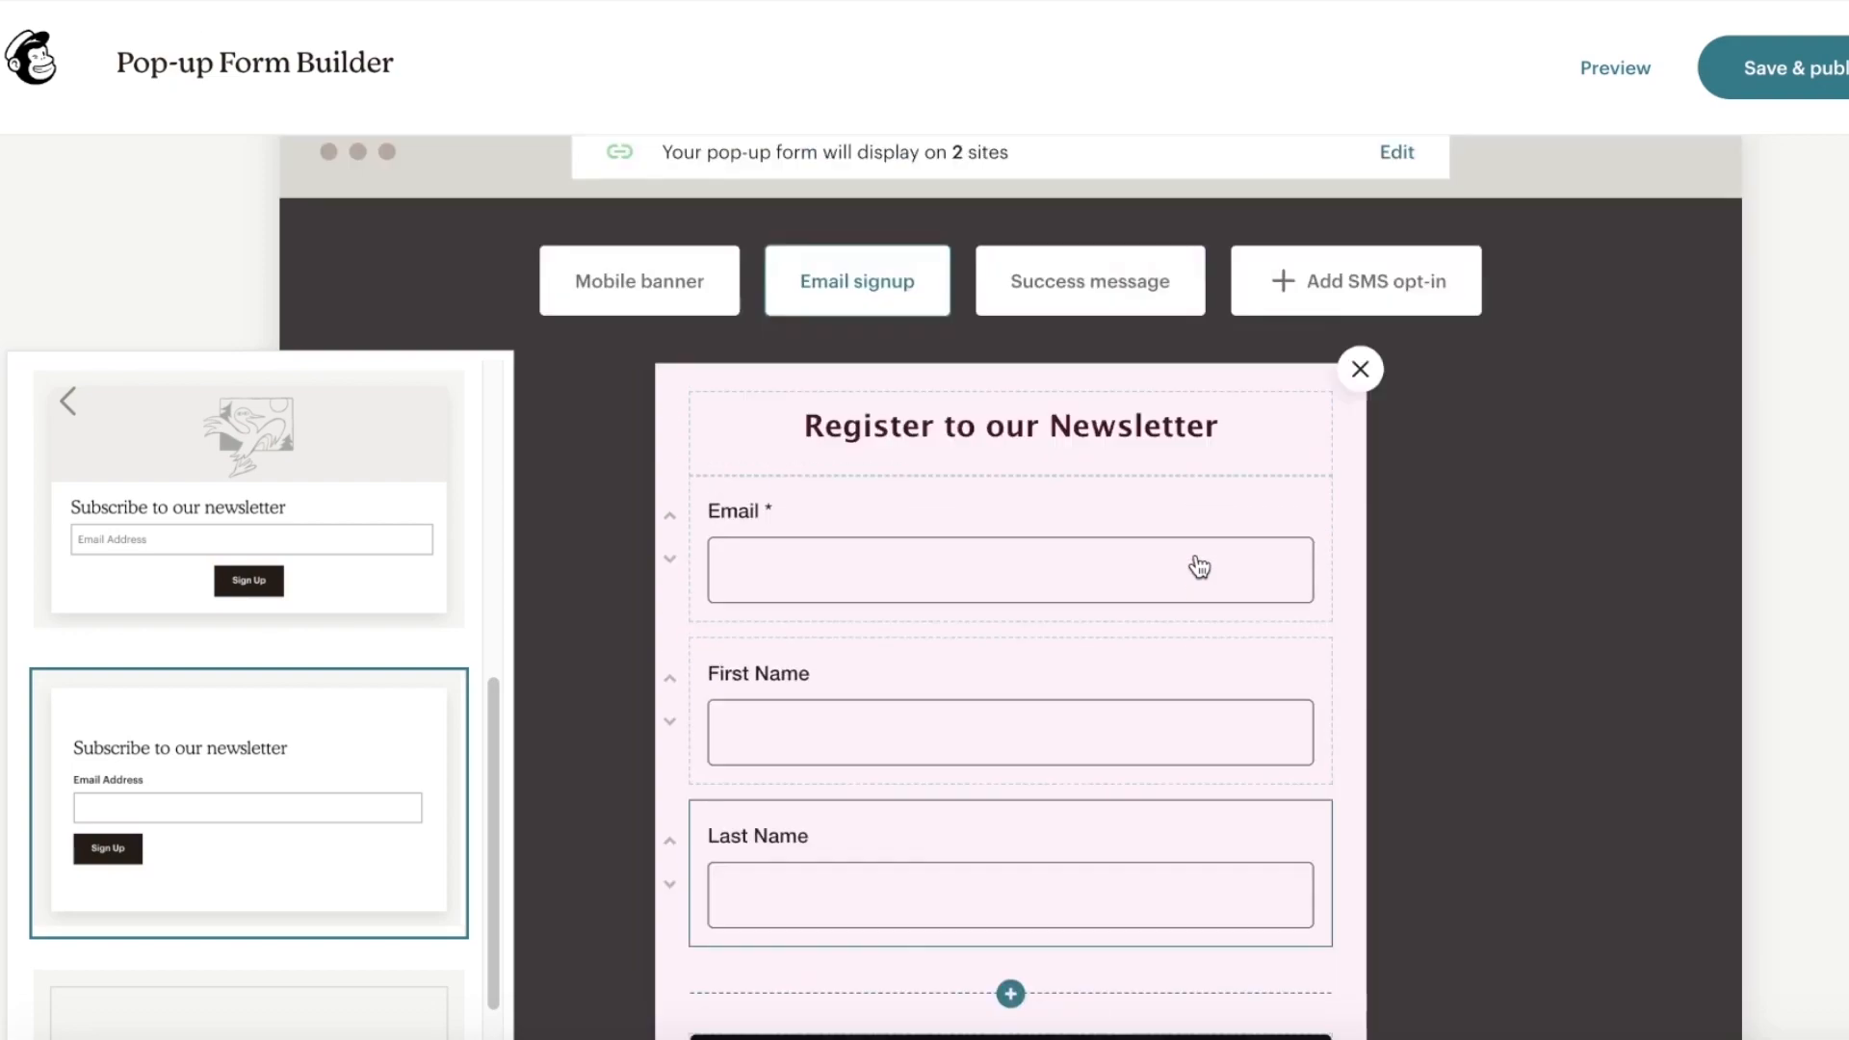
left_click(68, 401)
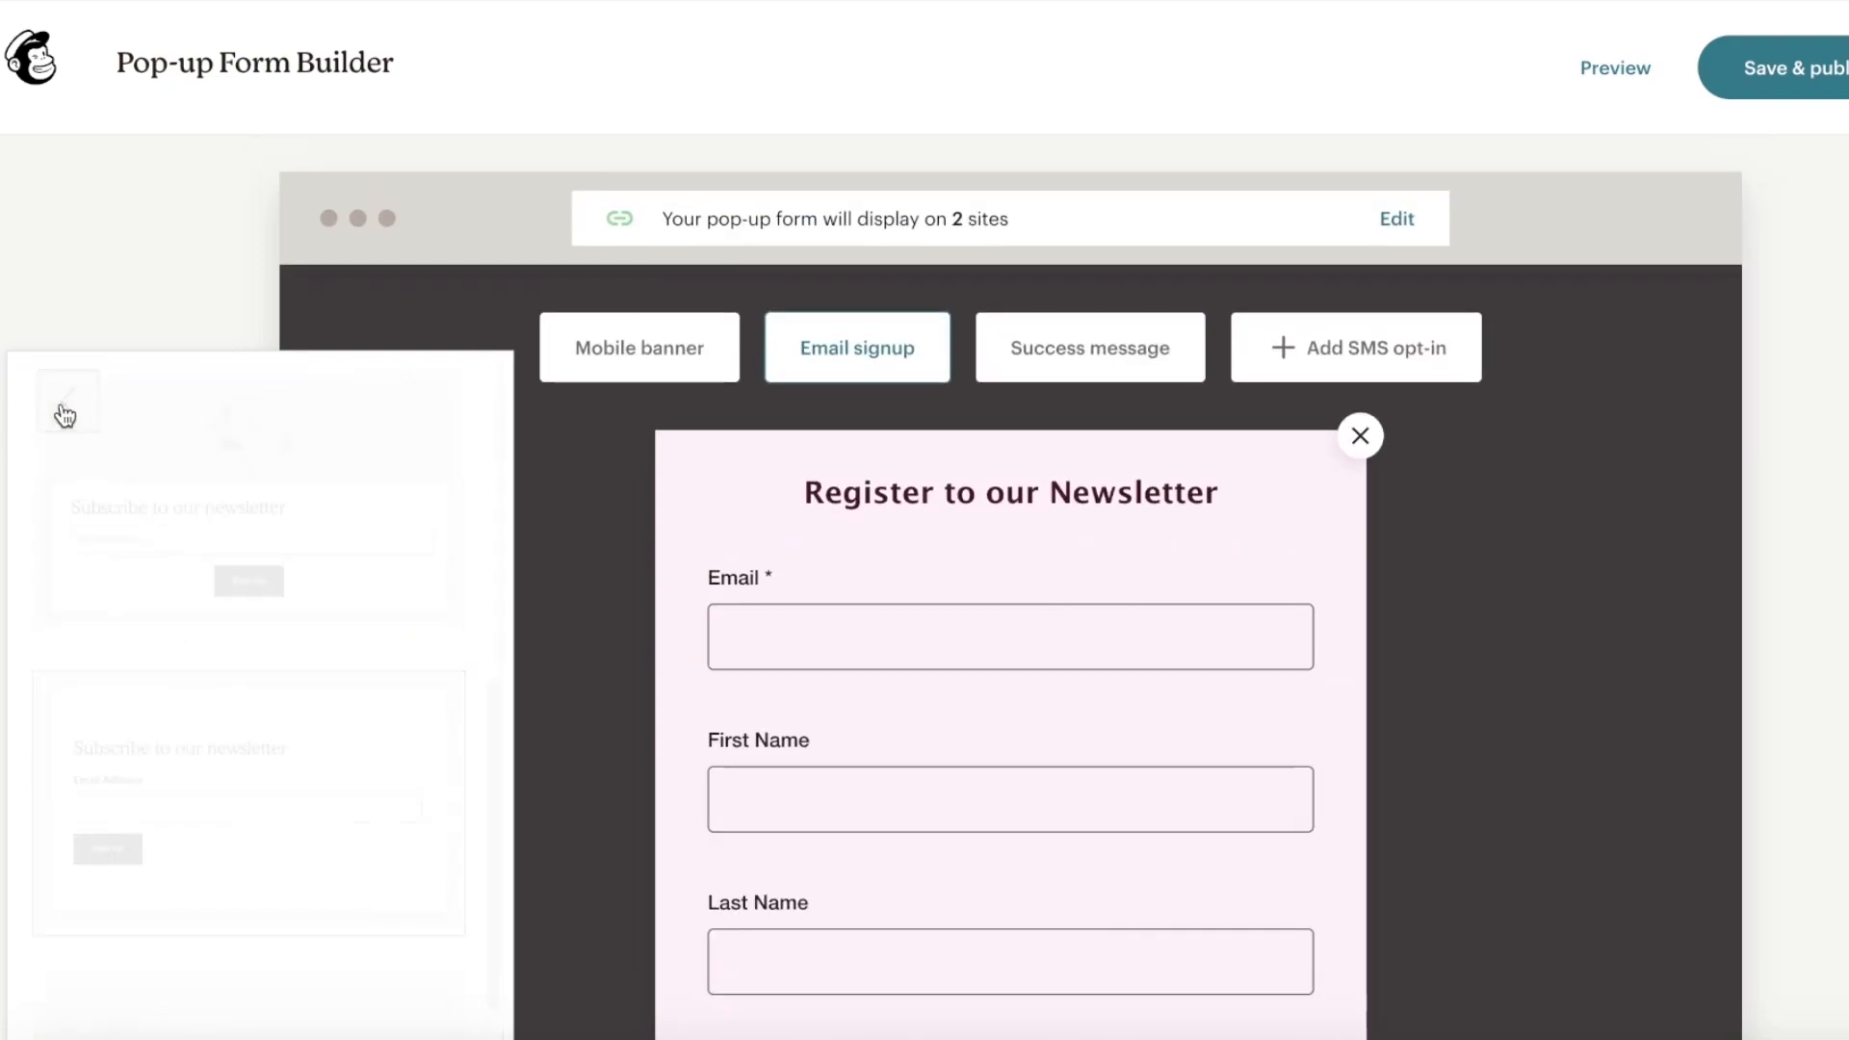
Change the form heading to "Subscribe to our Newsletter".
double_click(1084, 489)
left_click(942, 514)
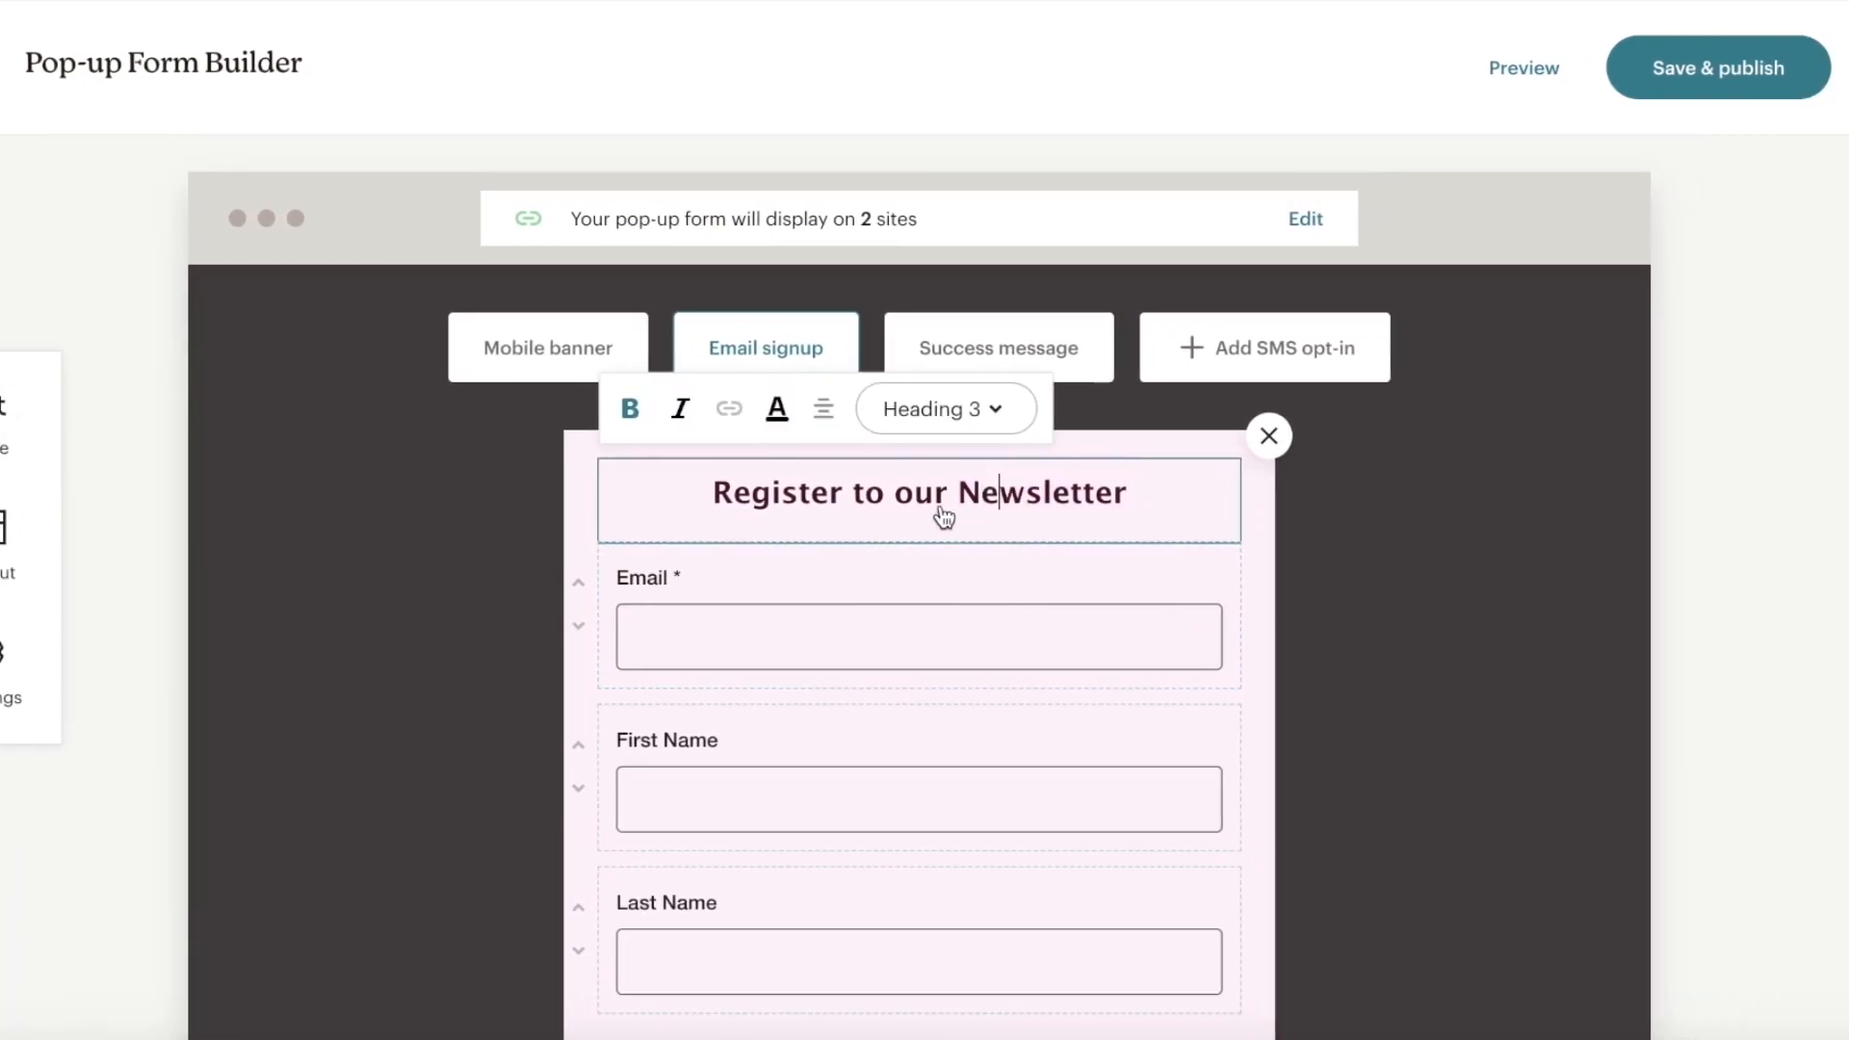
triple_click(932, 511)
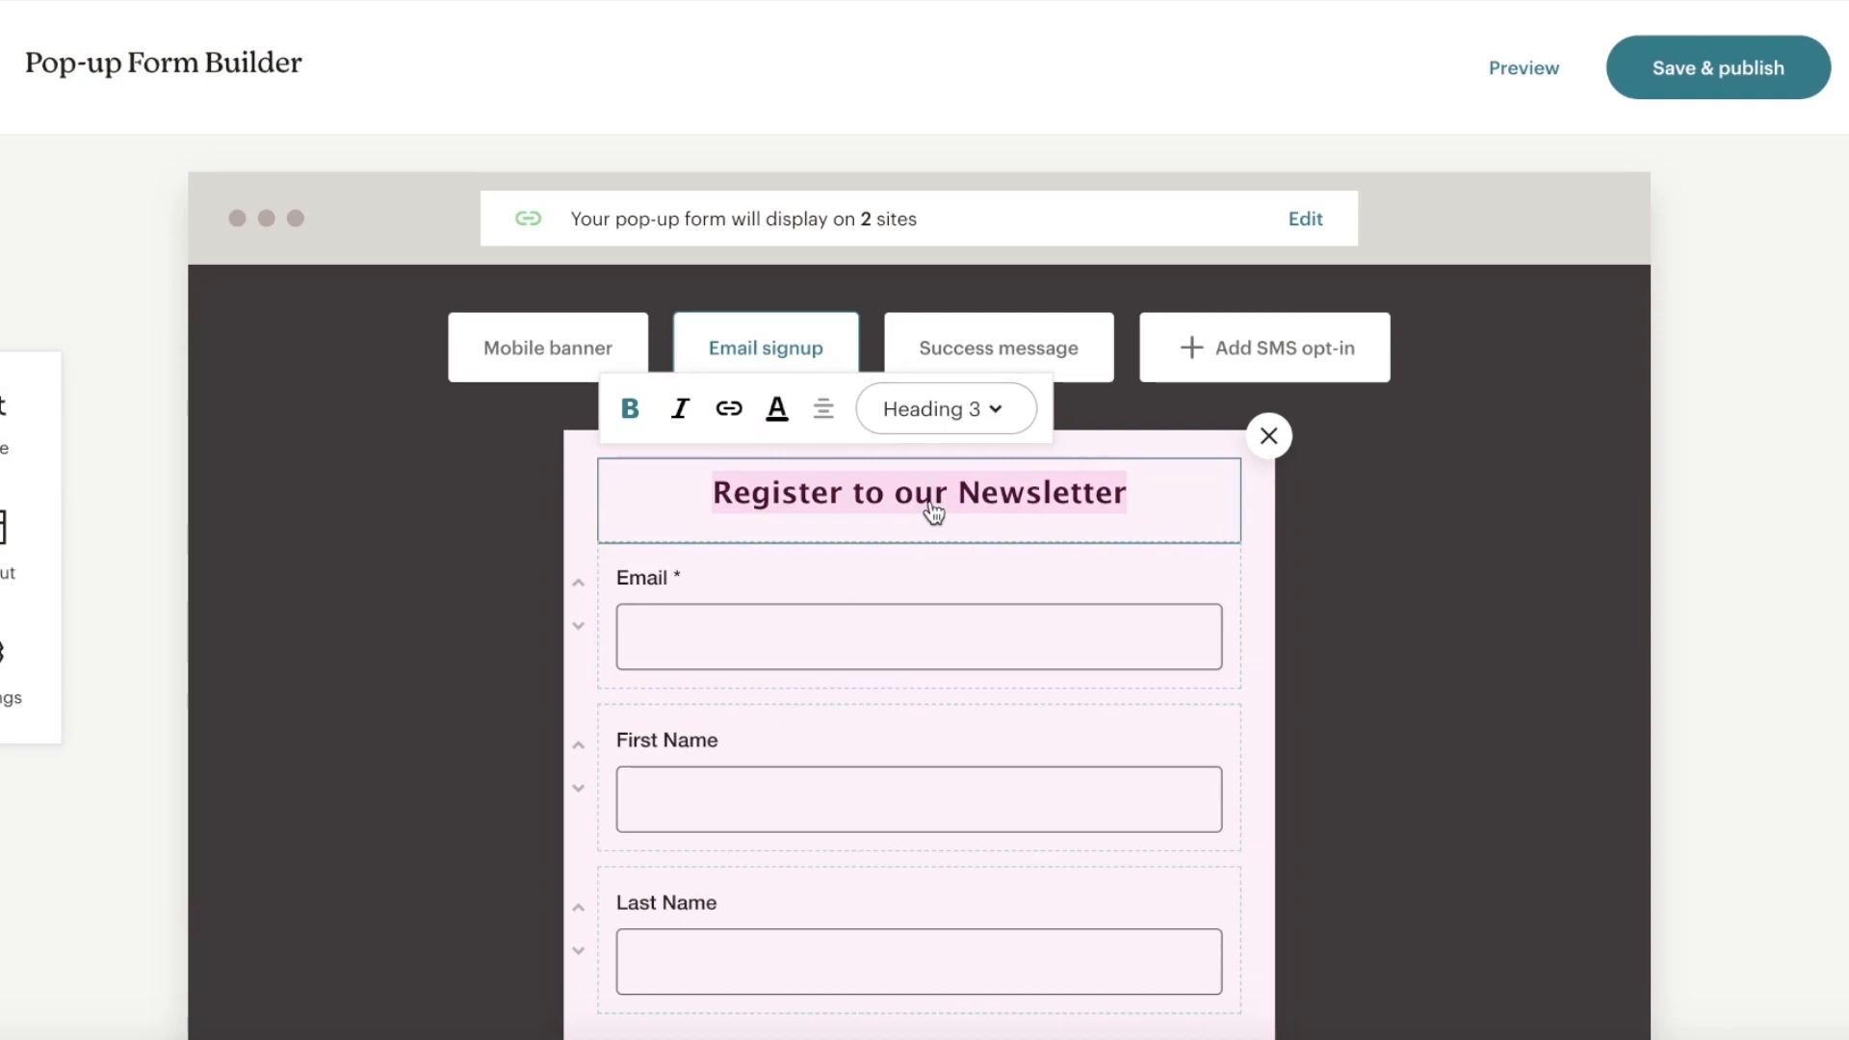
type("A")
type("Sub")
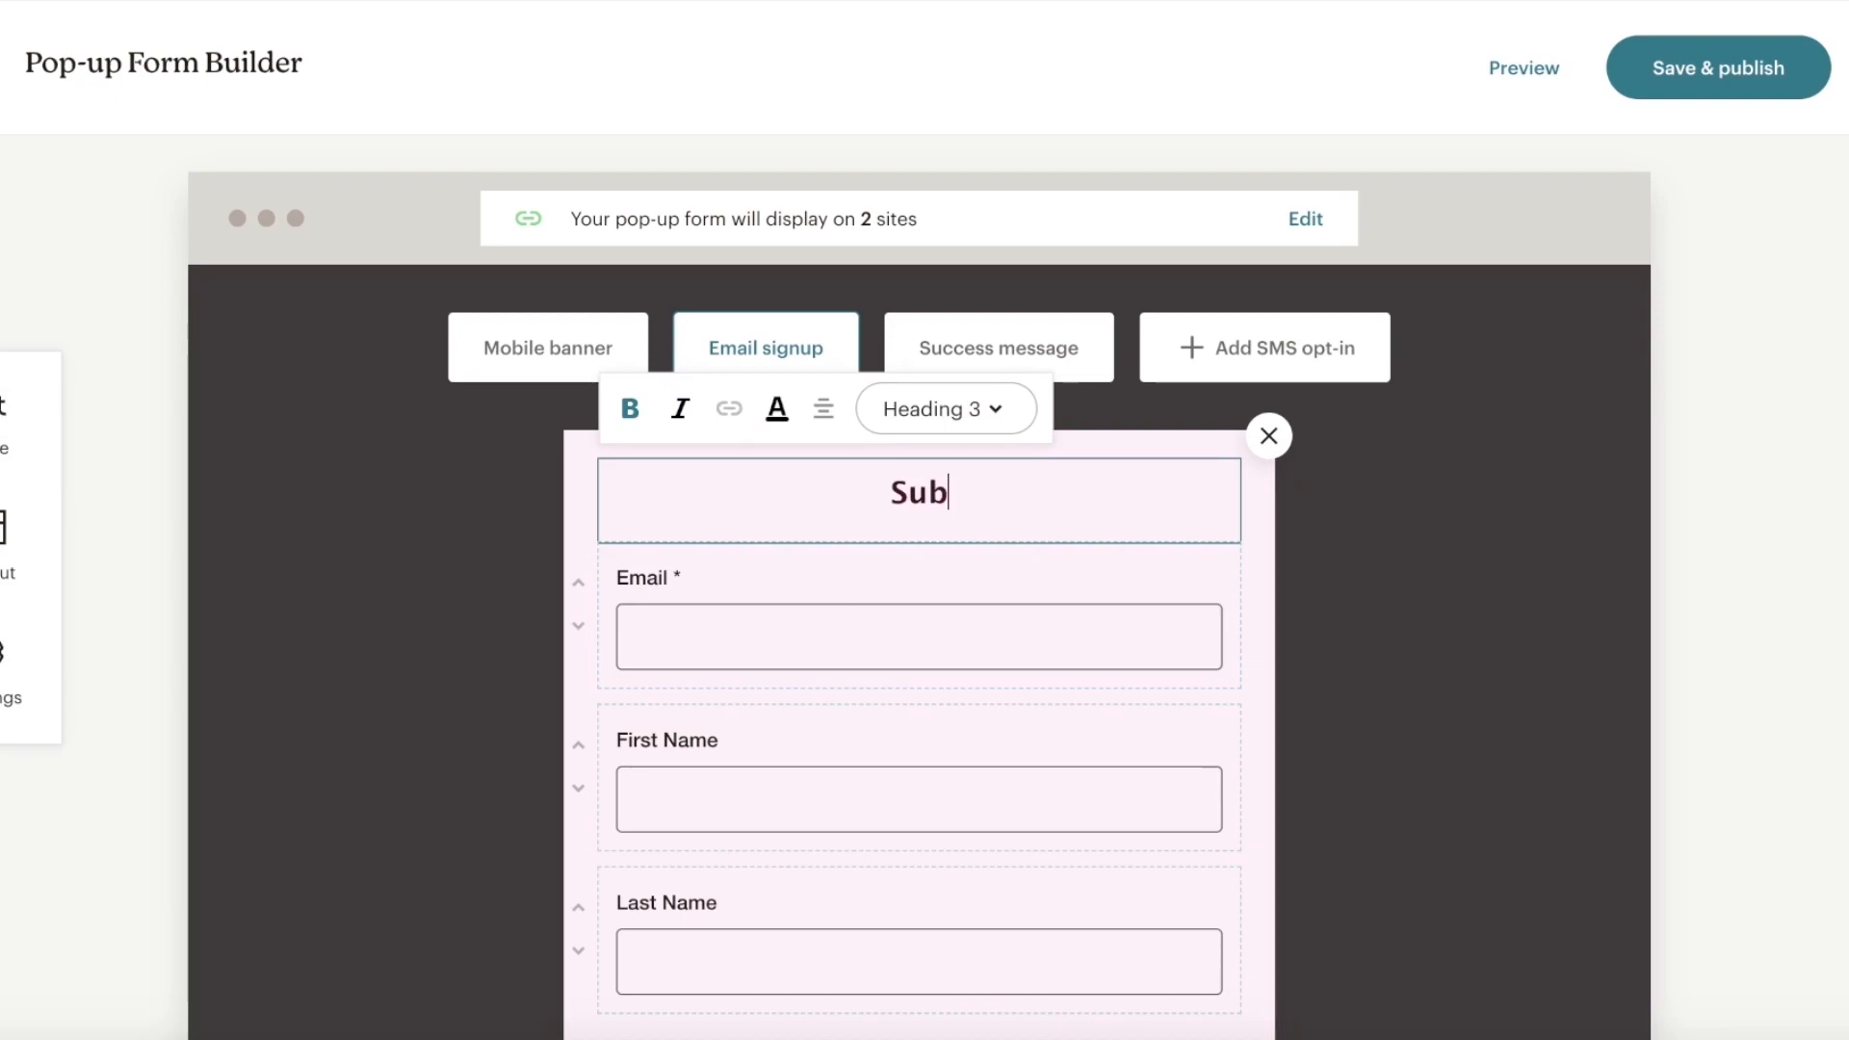
type("scribe to our Newsletter")
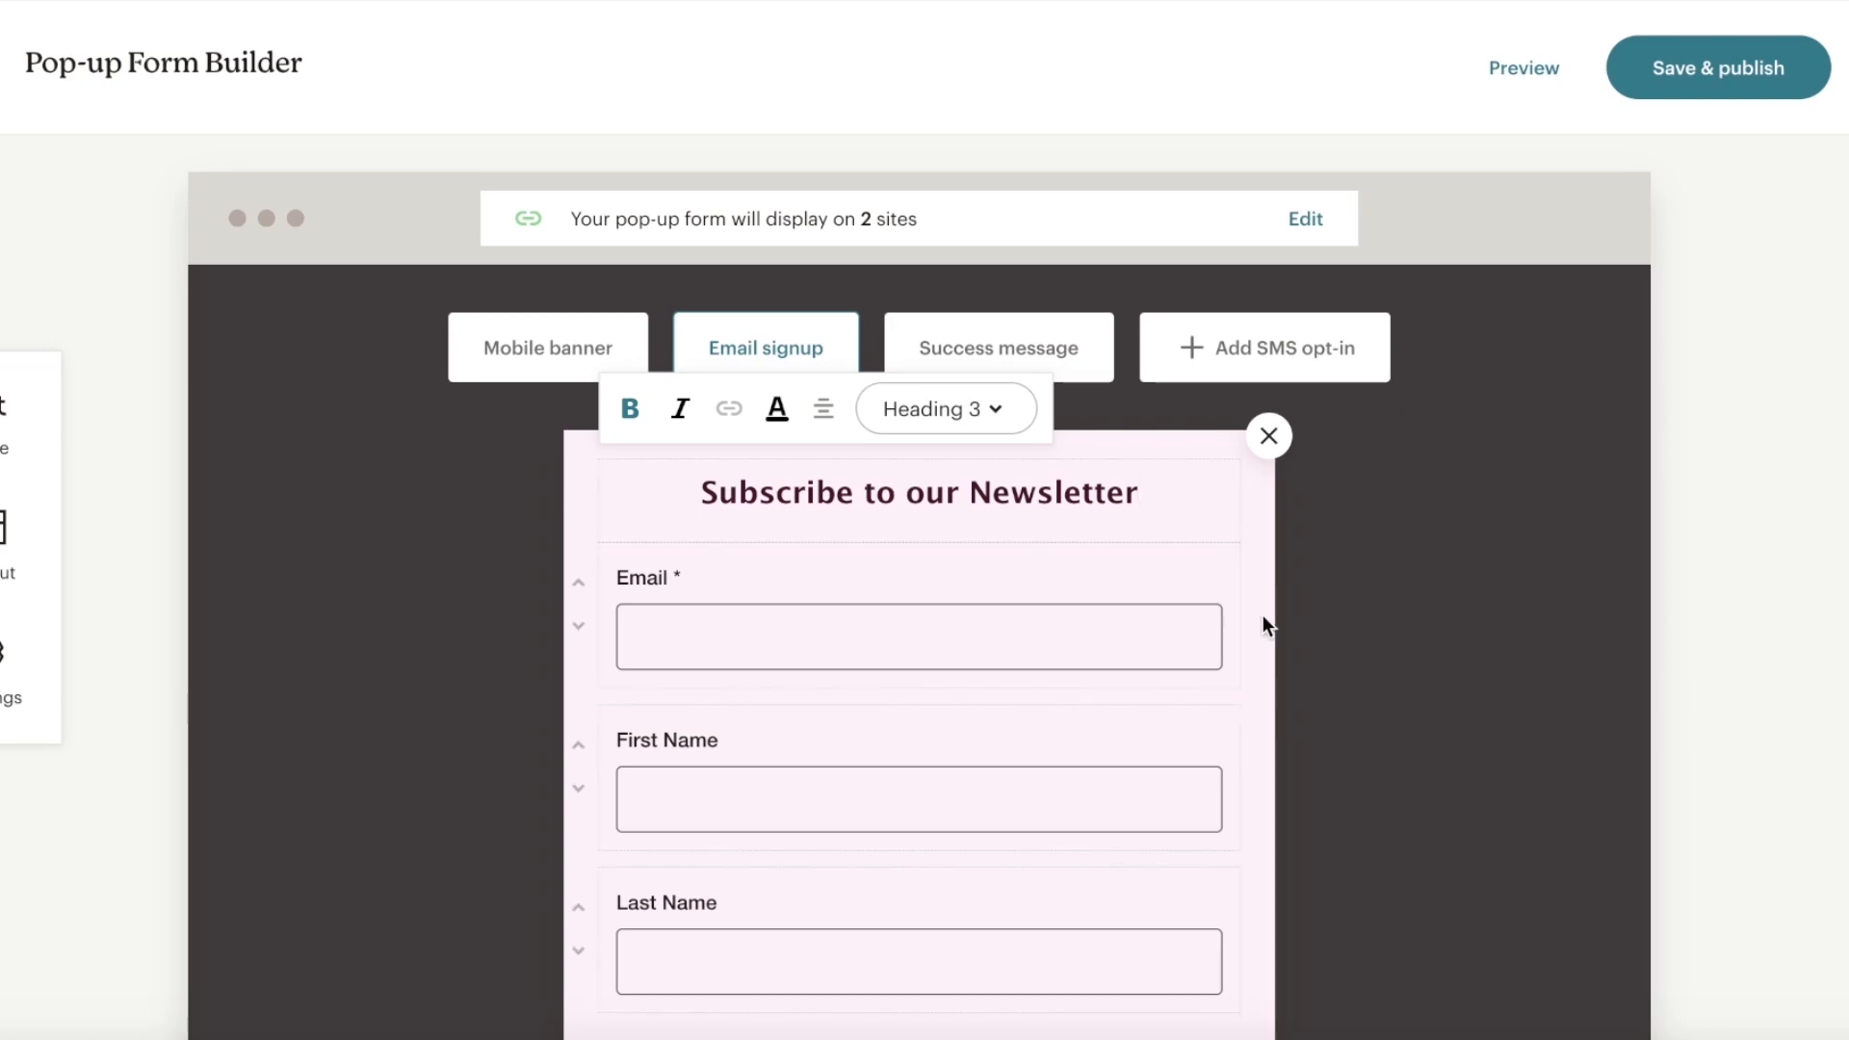
Examine the field settings of the Email, First Name and Last Name fields.
scroll(1263, 622, "down", 1)
left_click(836, 551)
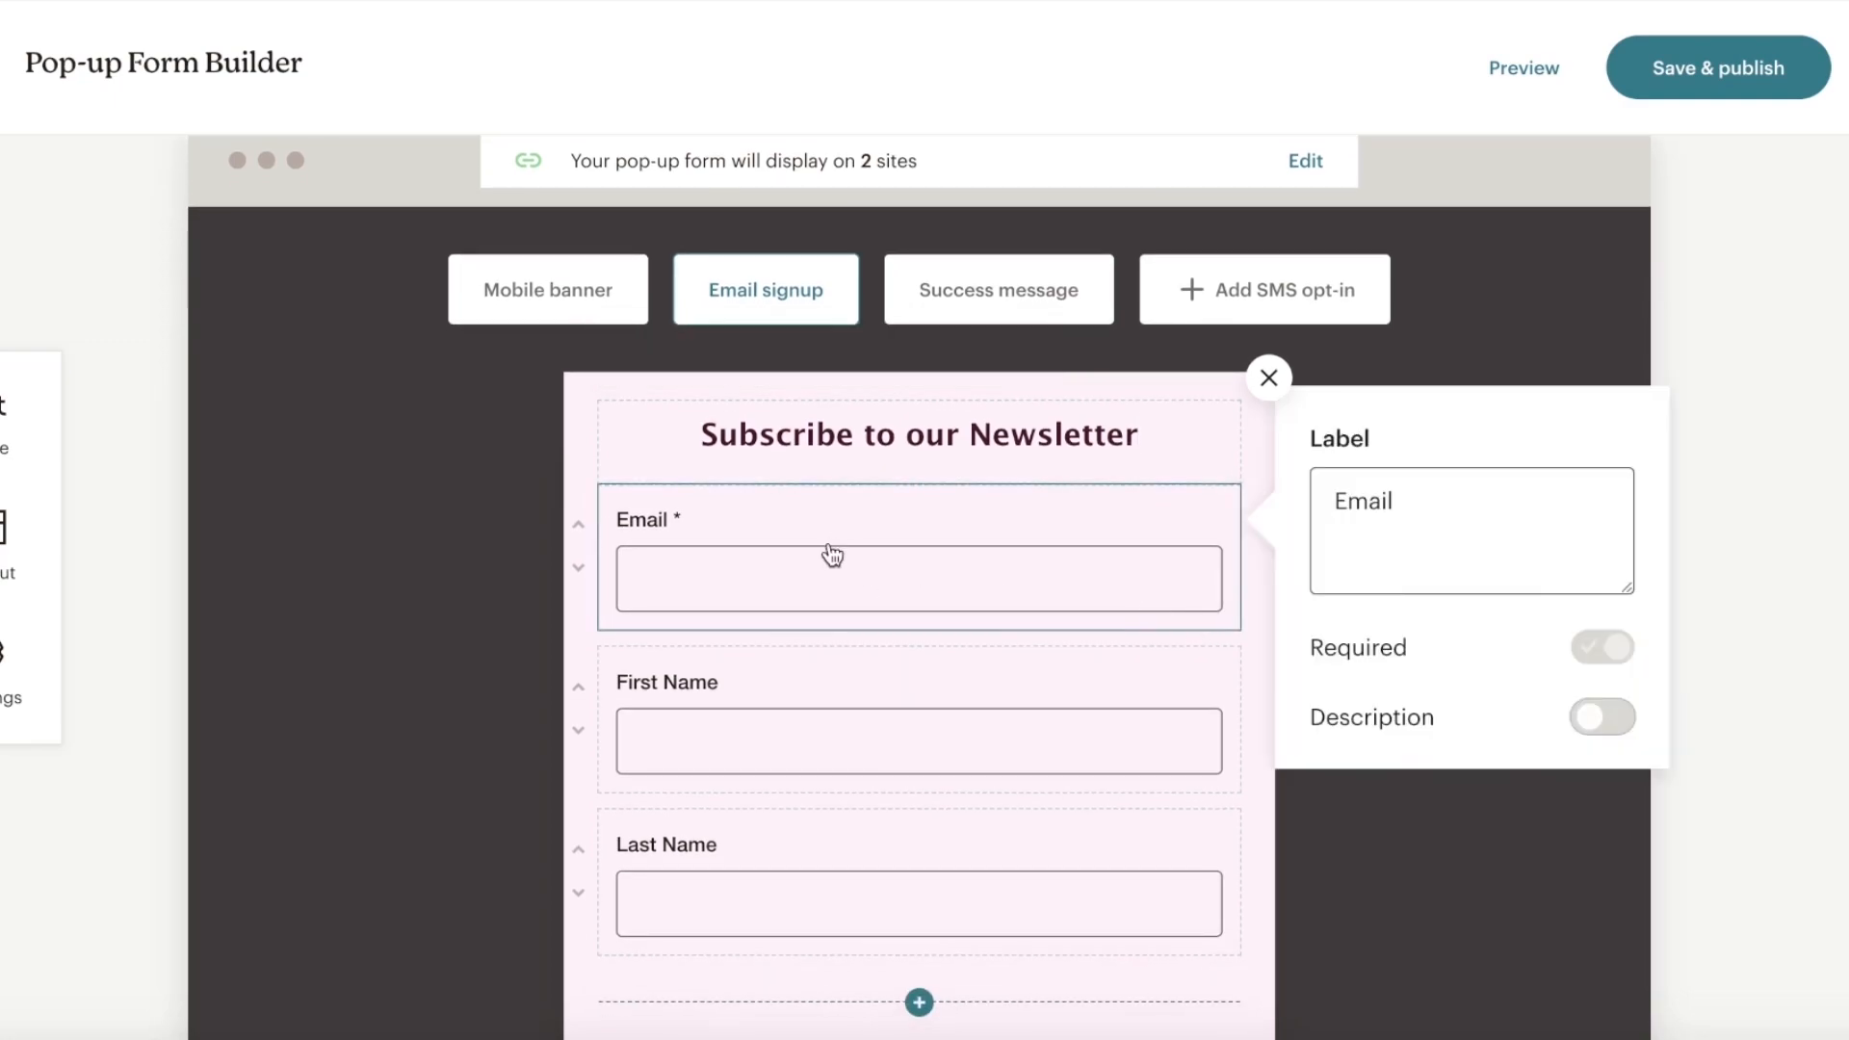
left_click(753, 686)
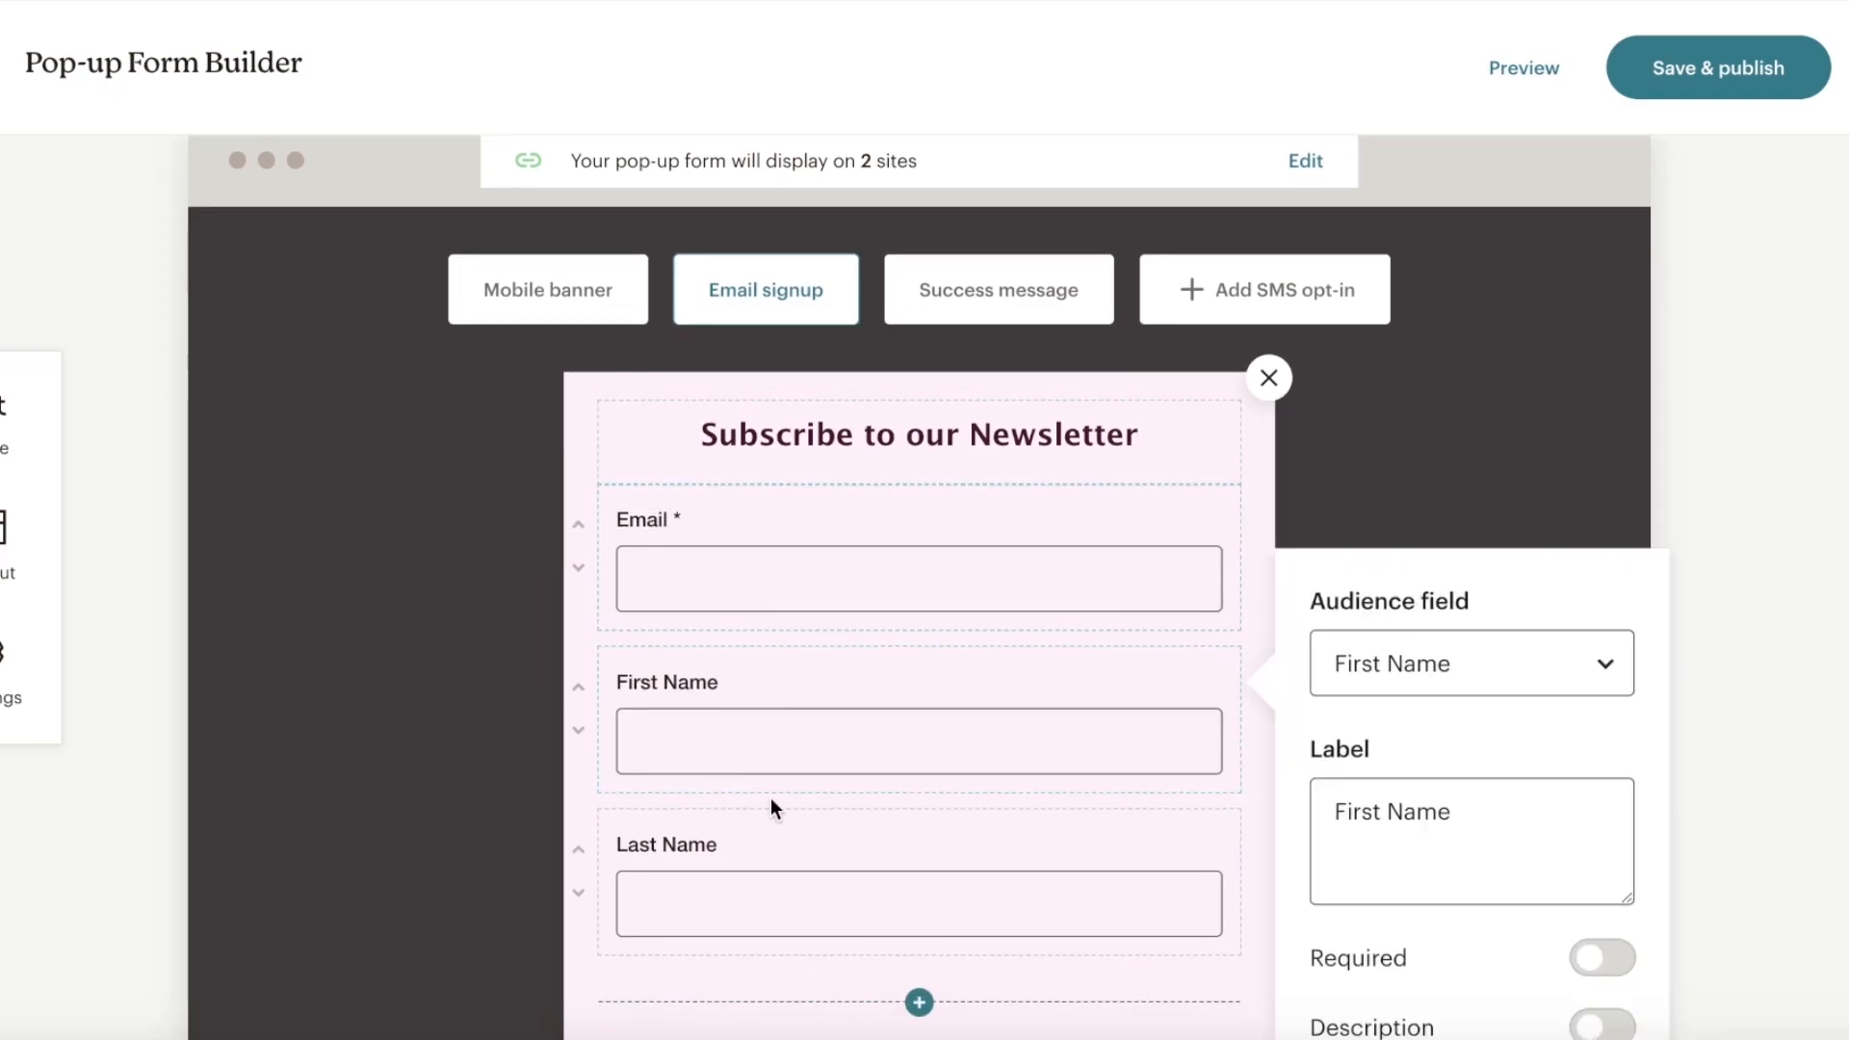
left_click(747, 854)
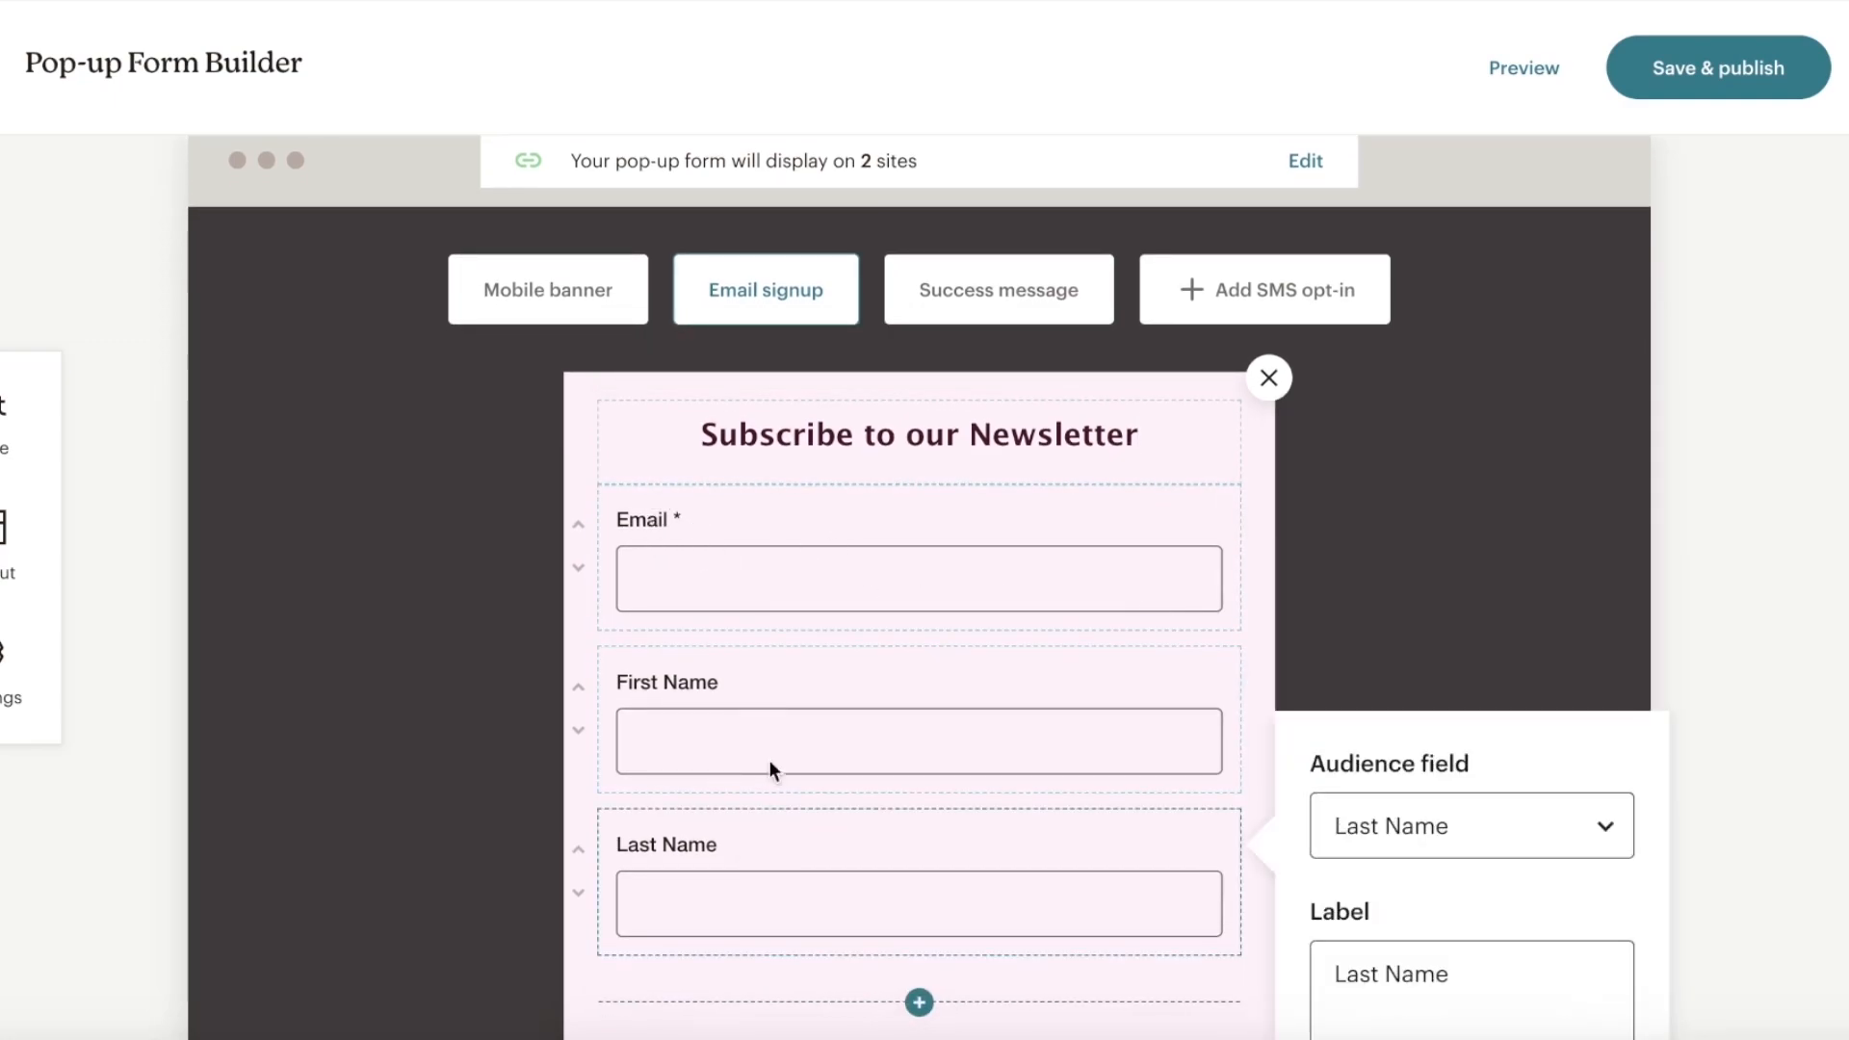
left_click(805, 521)
scroll(847, 491, "down", 3)
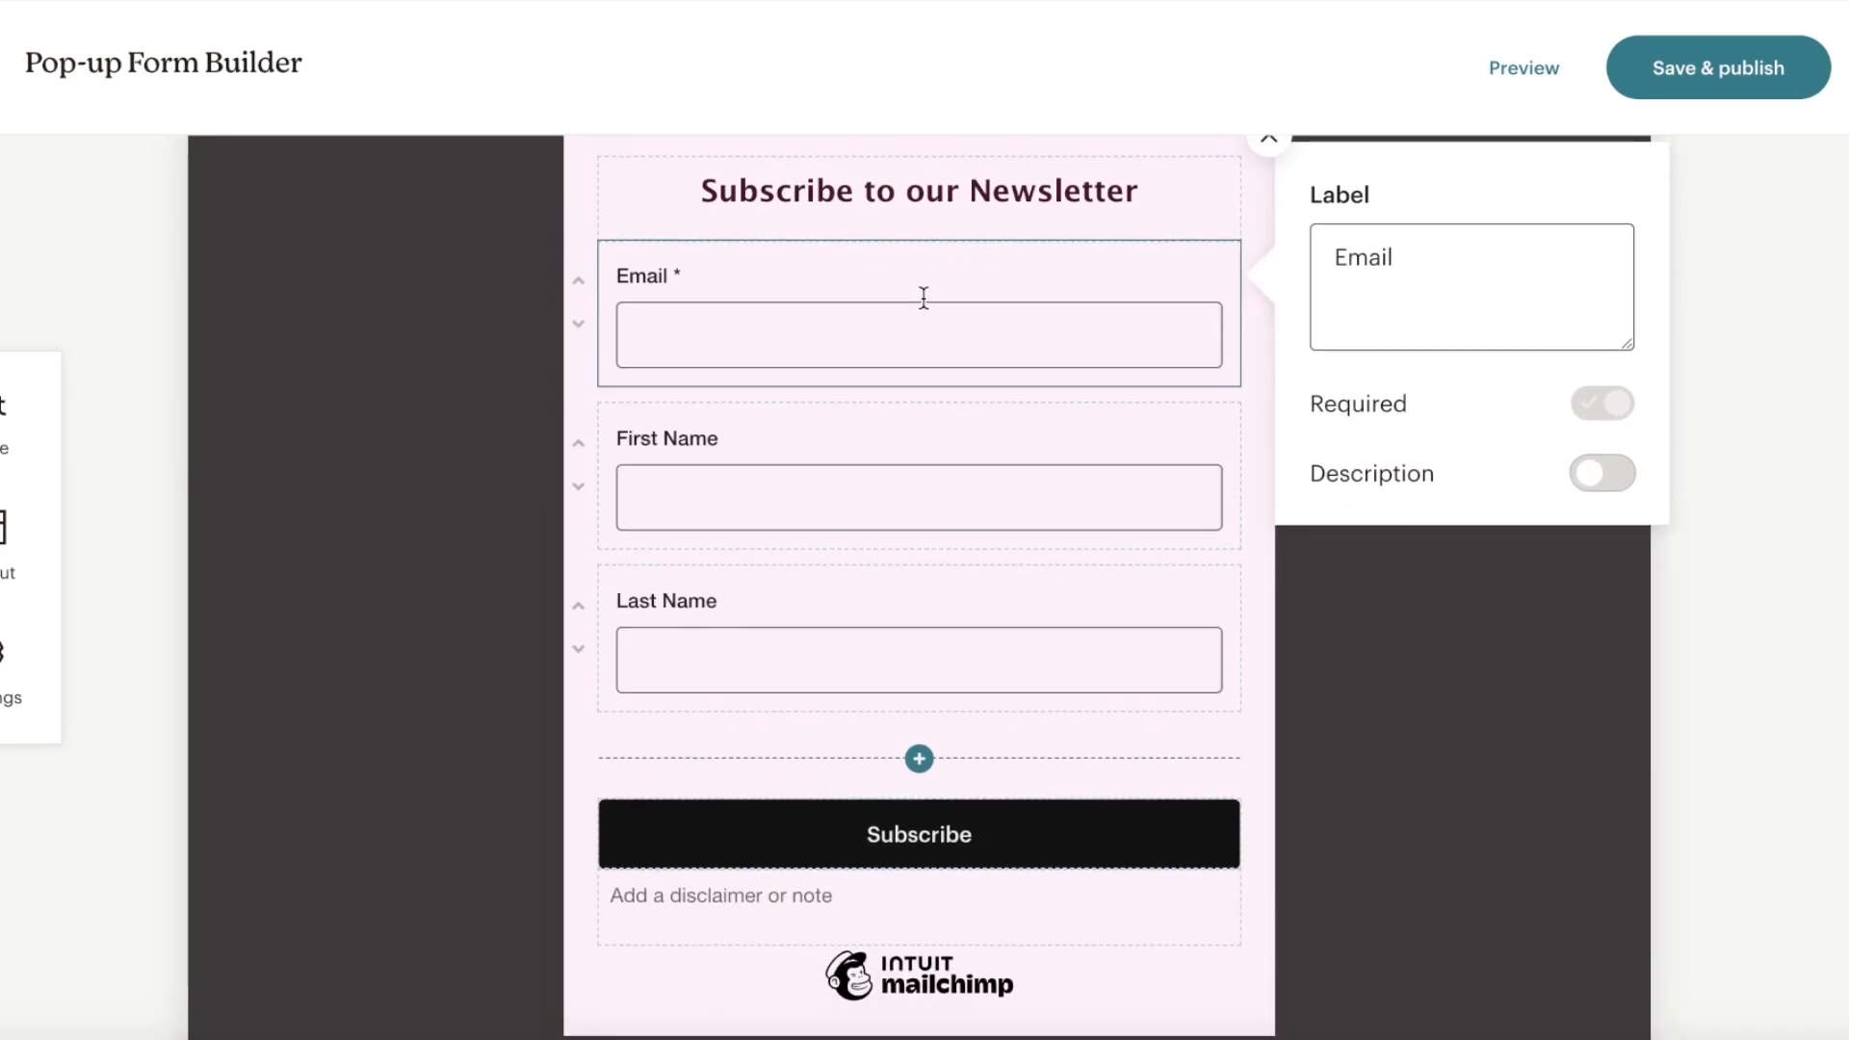
left_click(881, 443)
Check the Email field's label and try to toggle its Required setting.
left_click(865, 291)
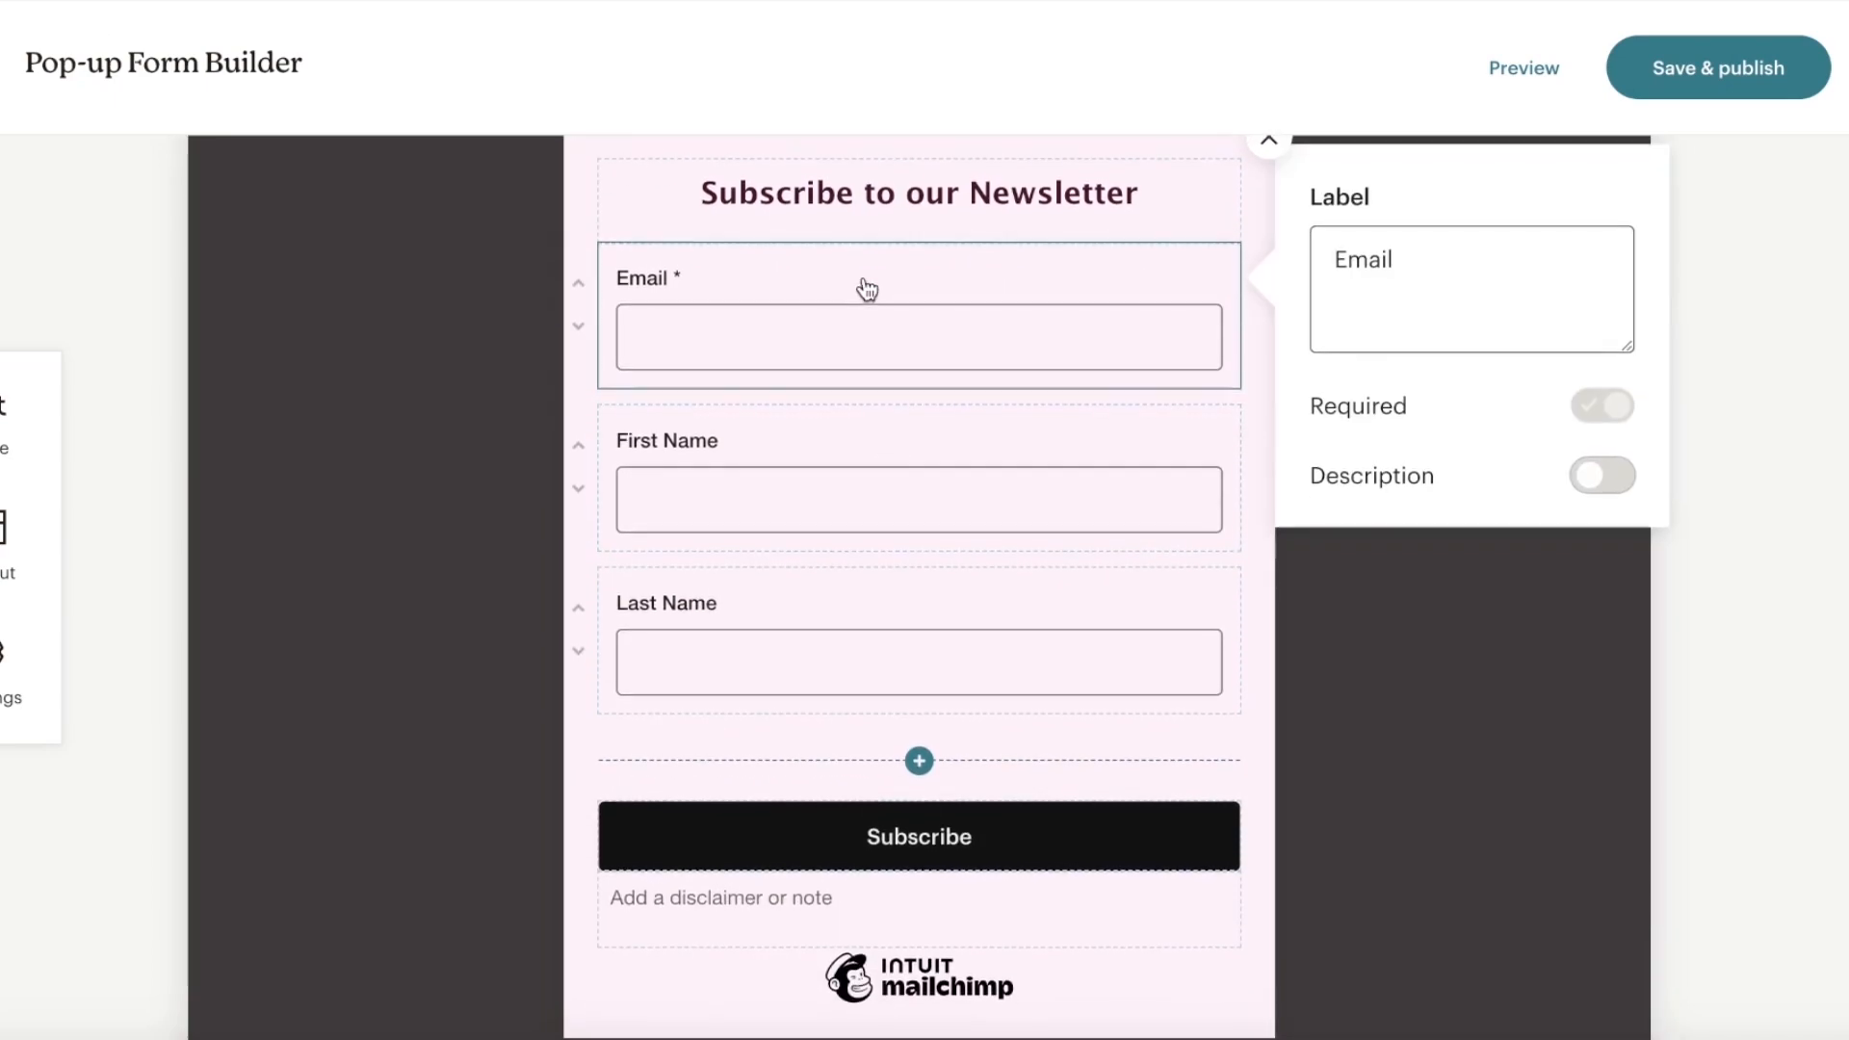
left_click(1460, 276)
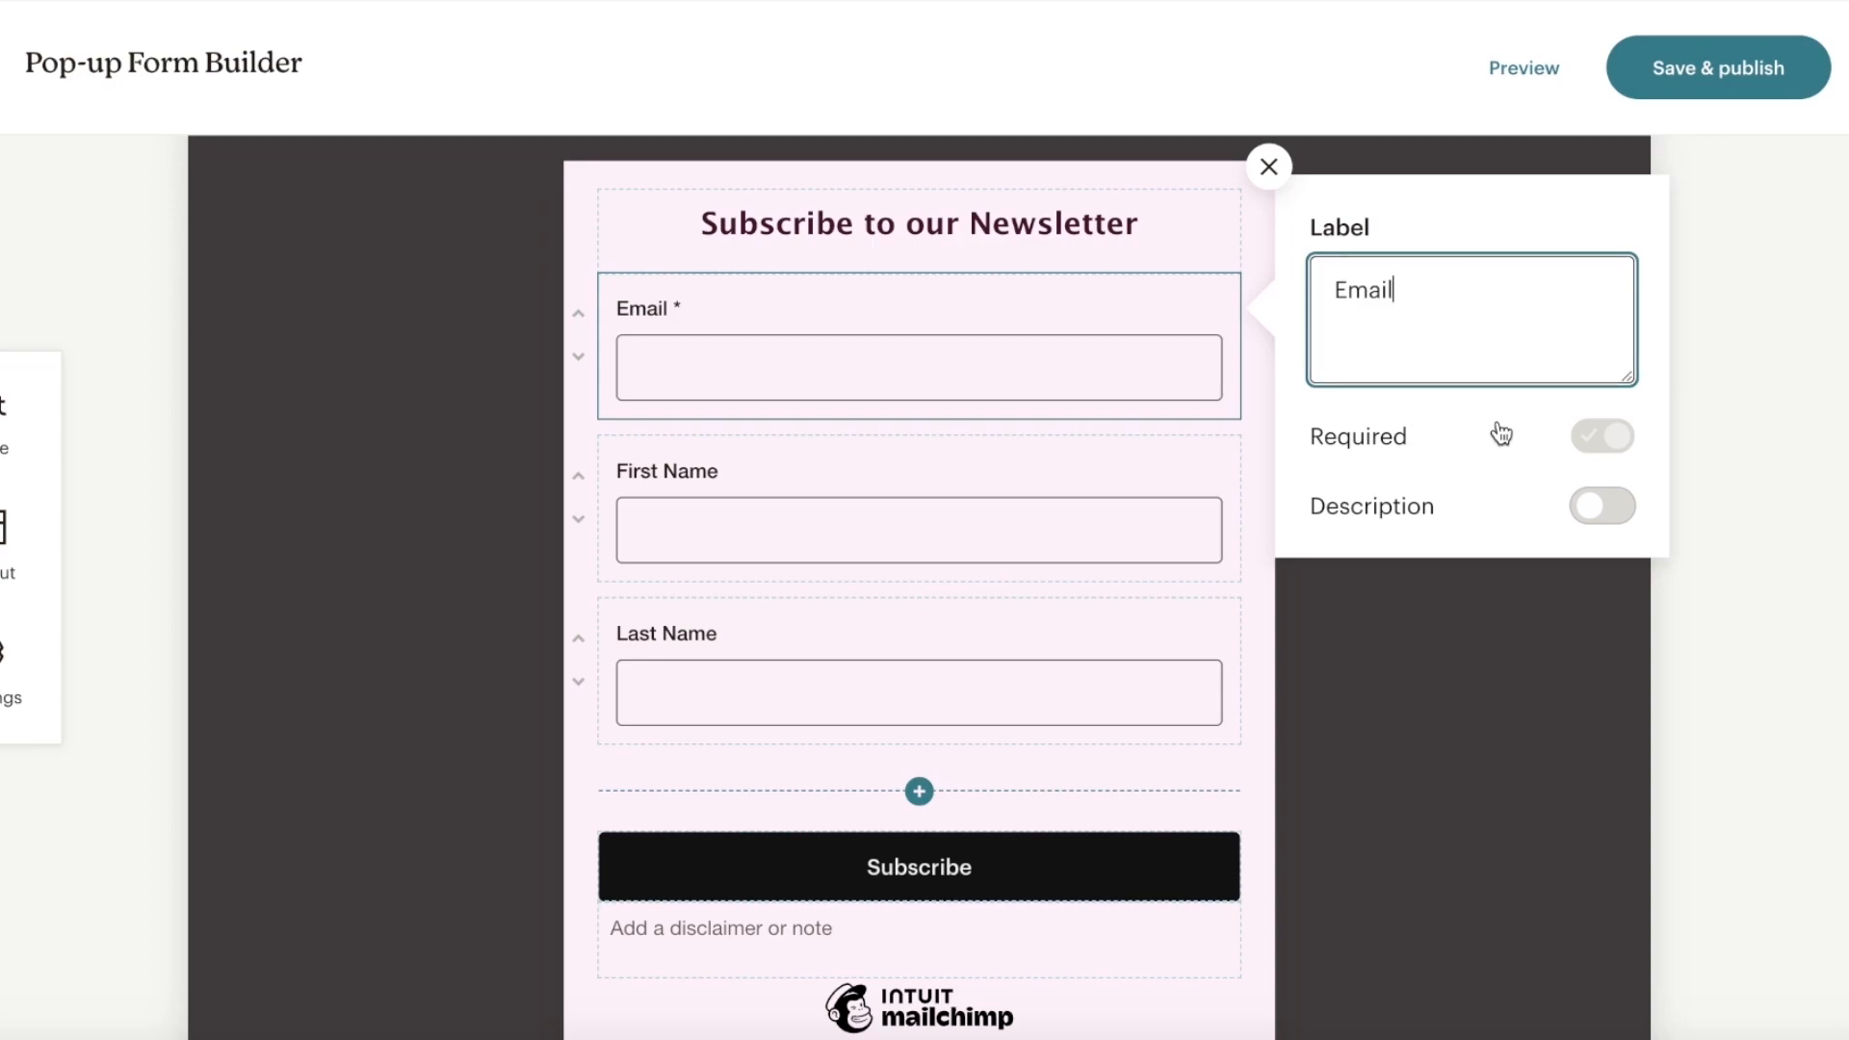
left_click(1579, 433)
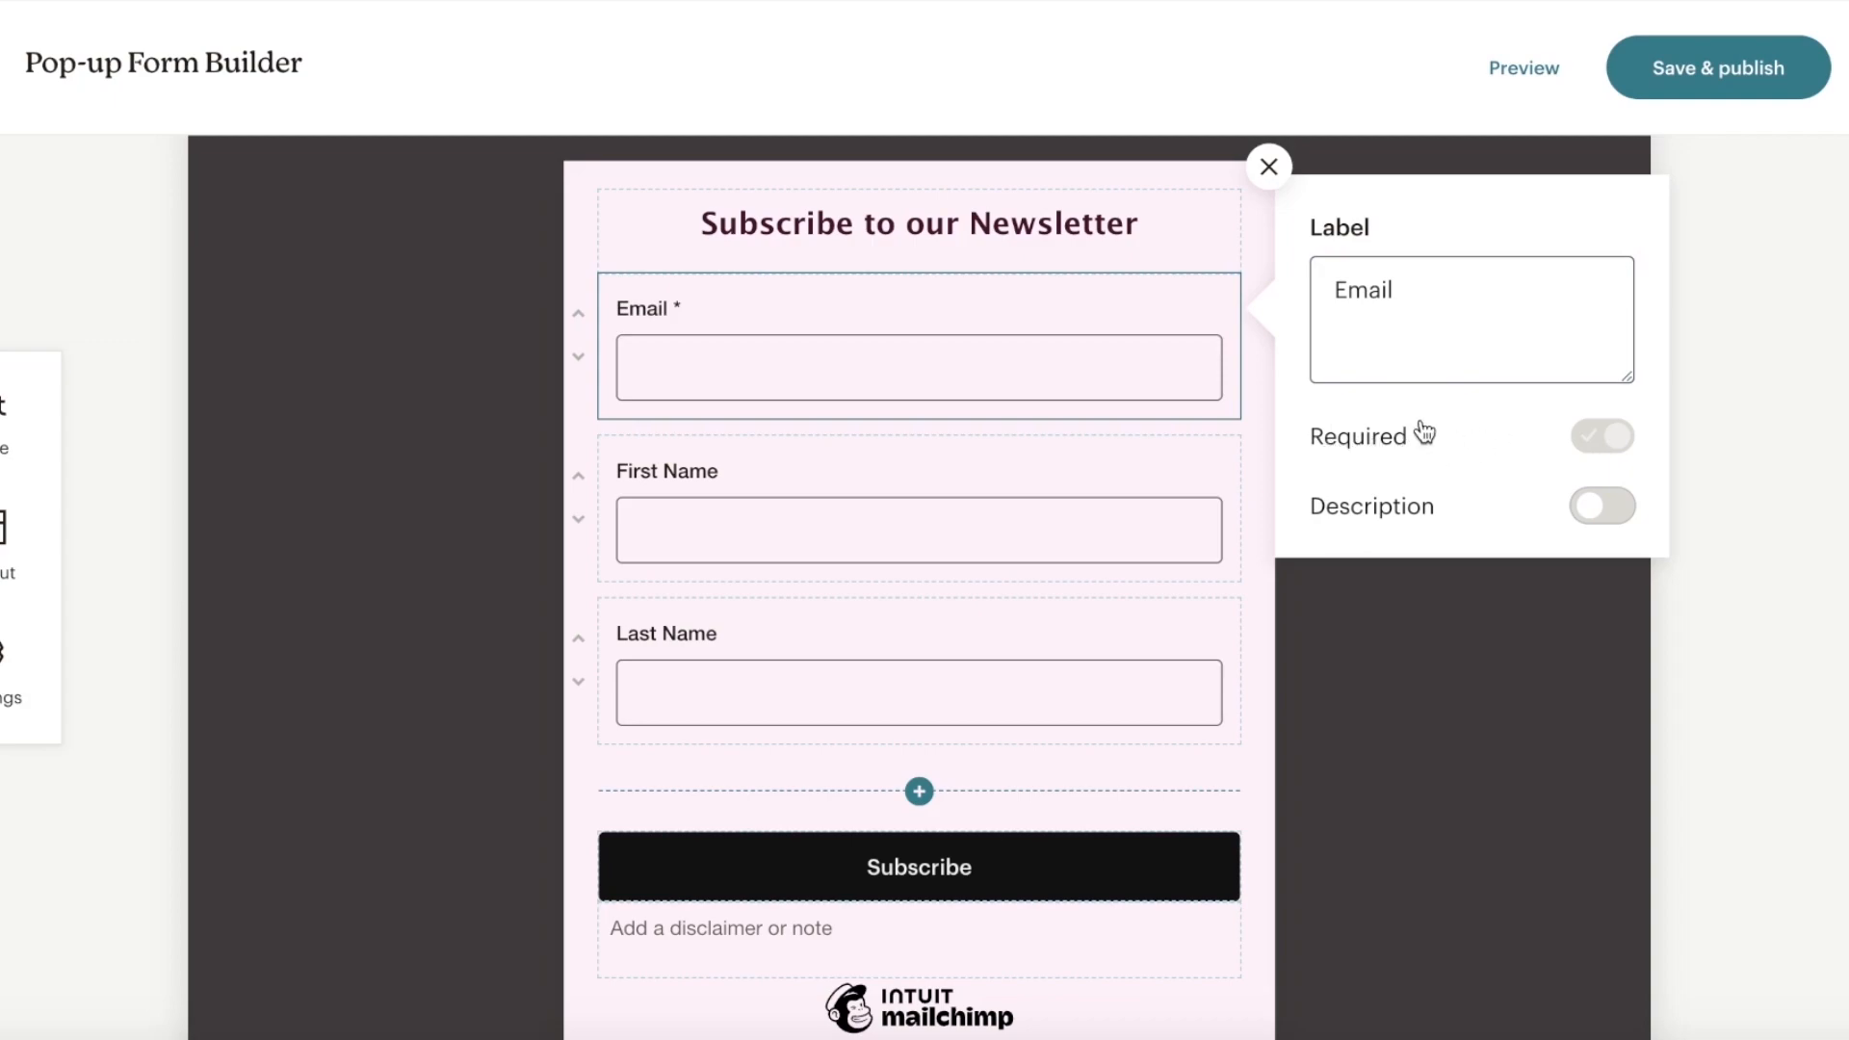
Remove the First Name and Last Name fields from the form.
left_click(1136, 457)
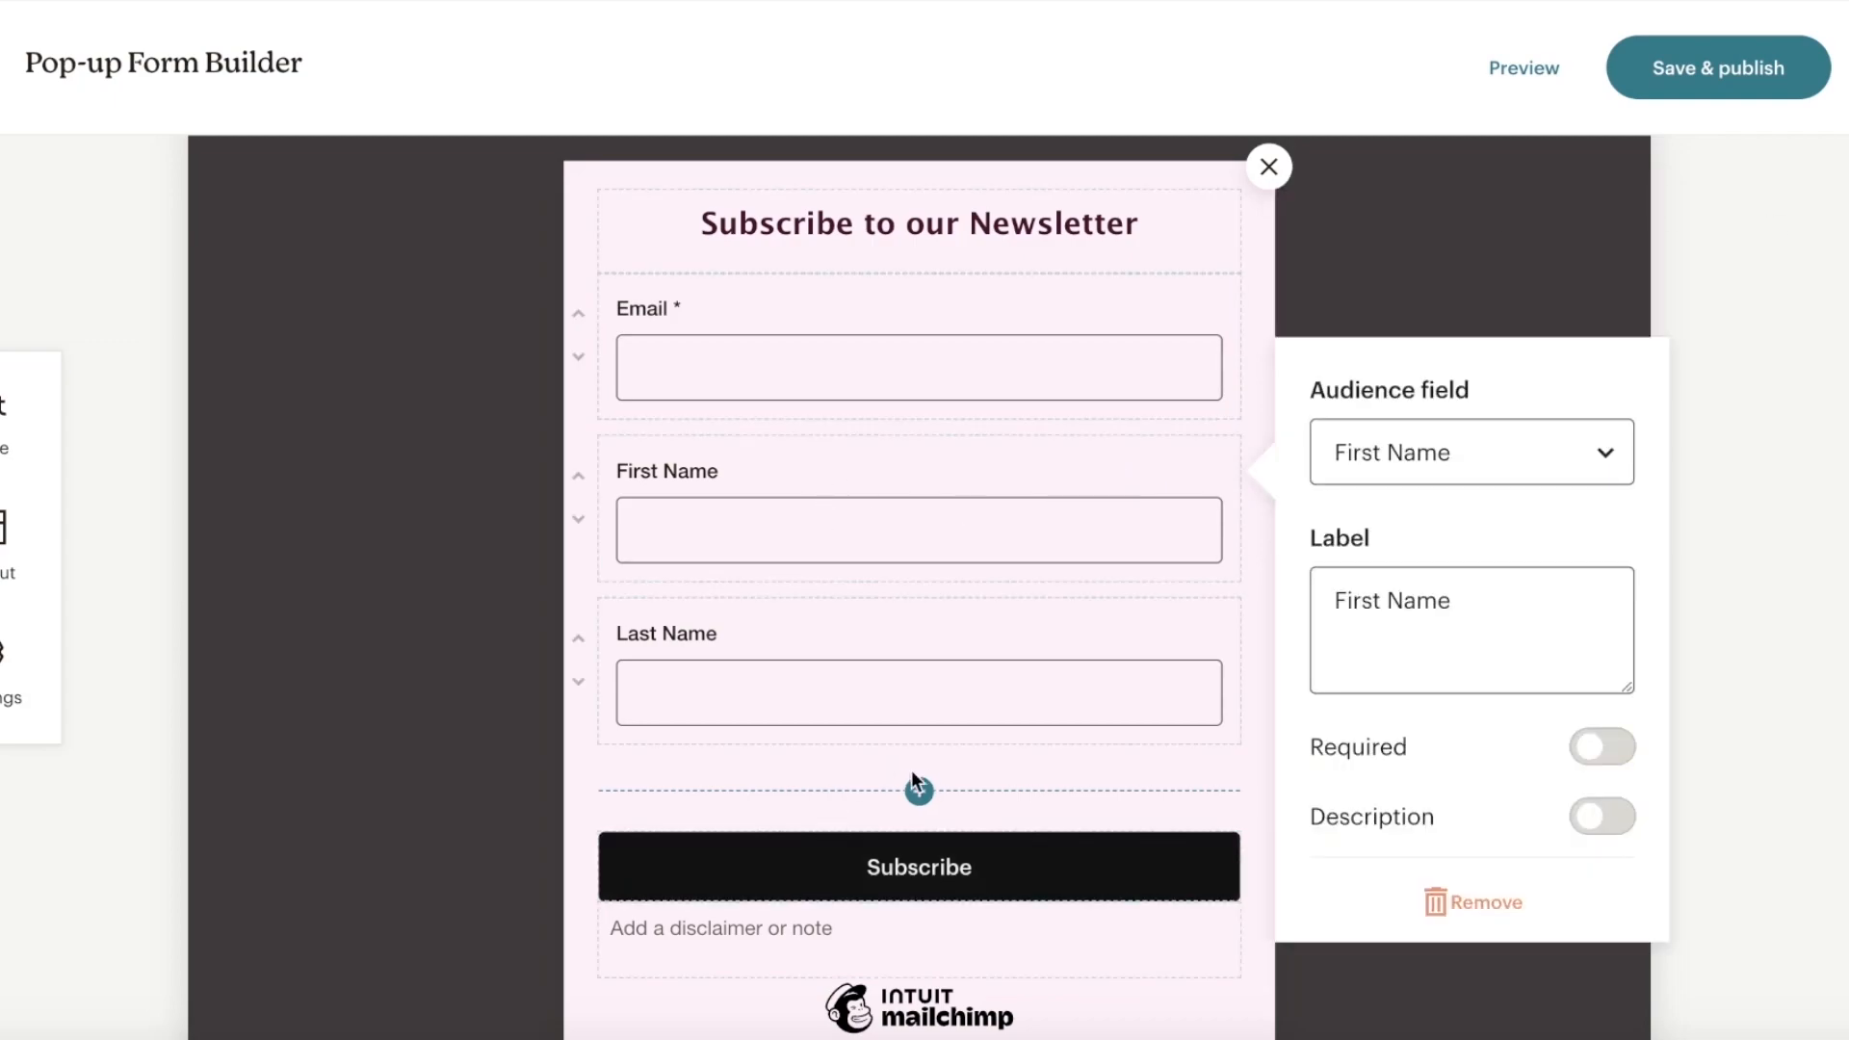
left_click(1433, 903)
left_click(892, 495)
left_click(1435, 905)
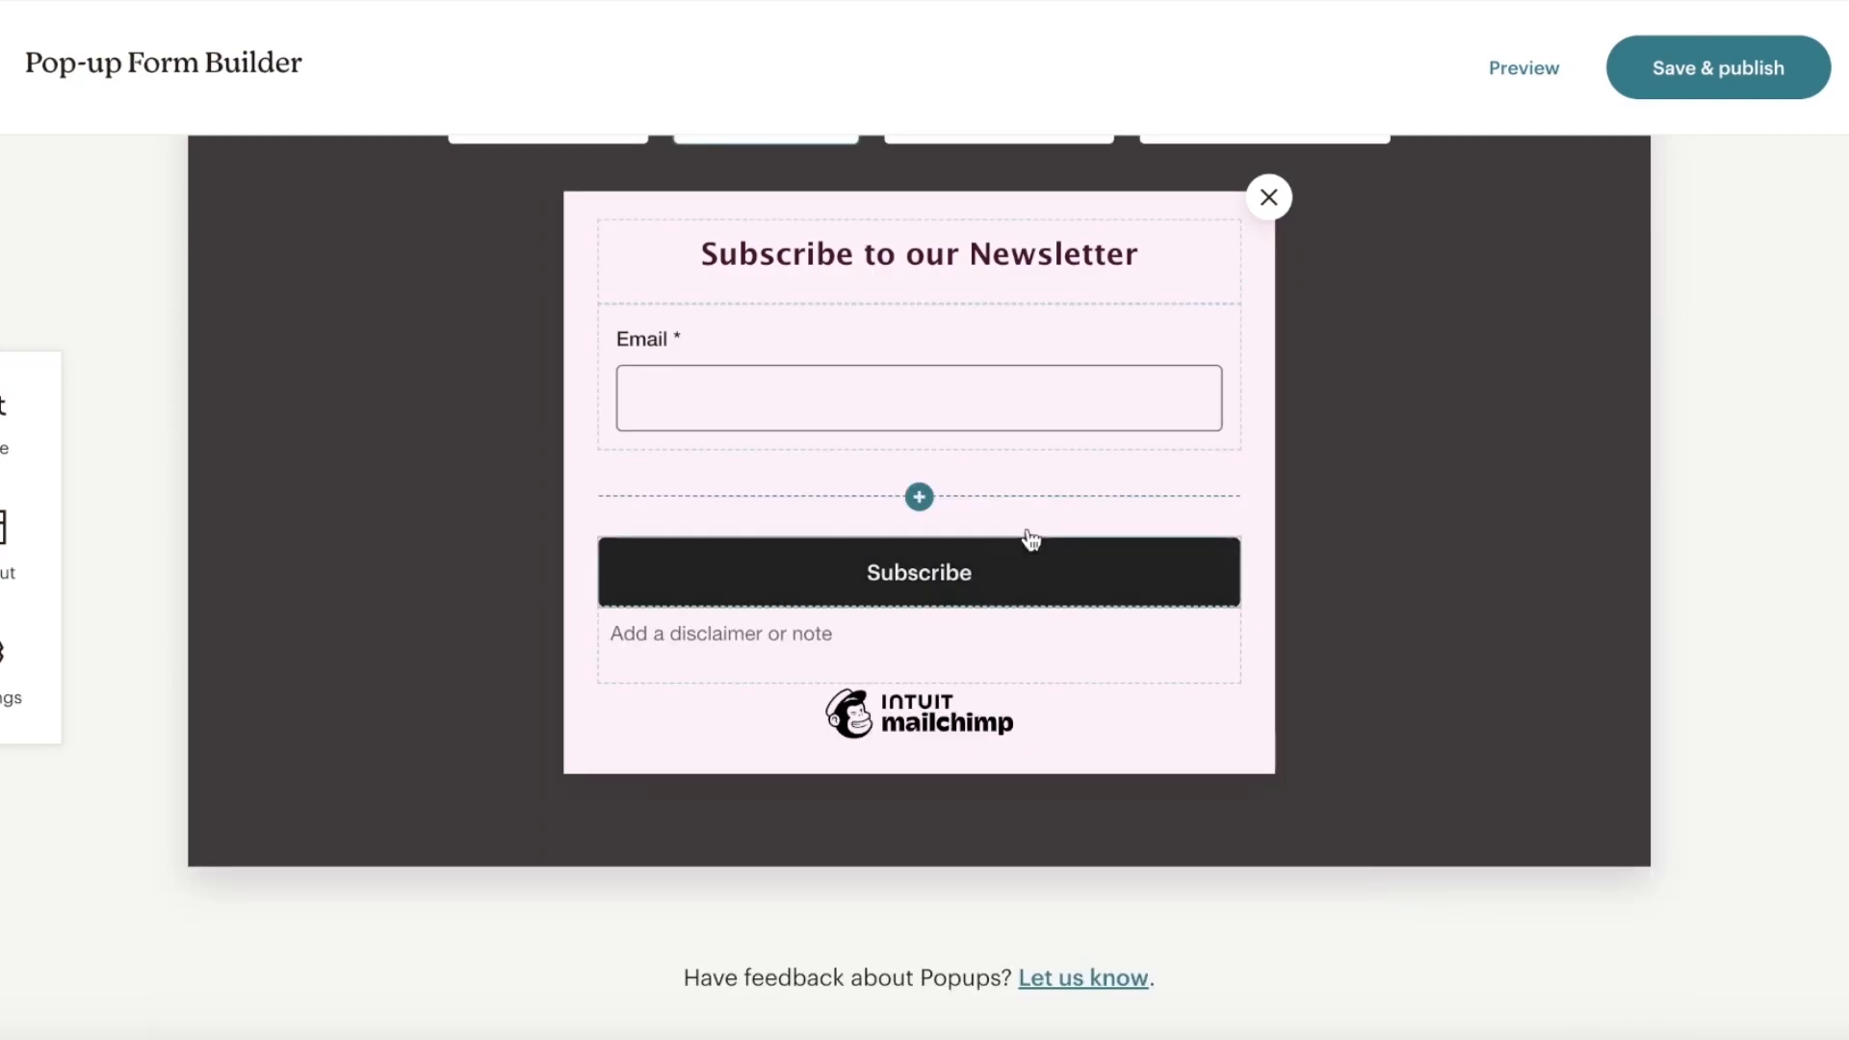
Add a First Name field to the form below the Email field.
left_click(920, 497)
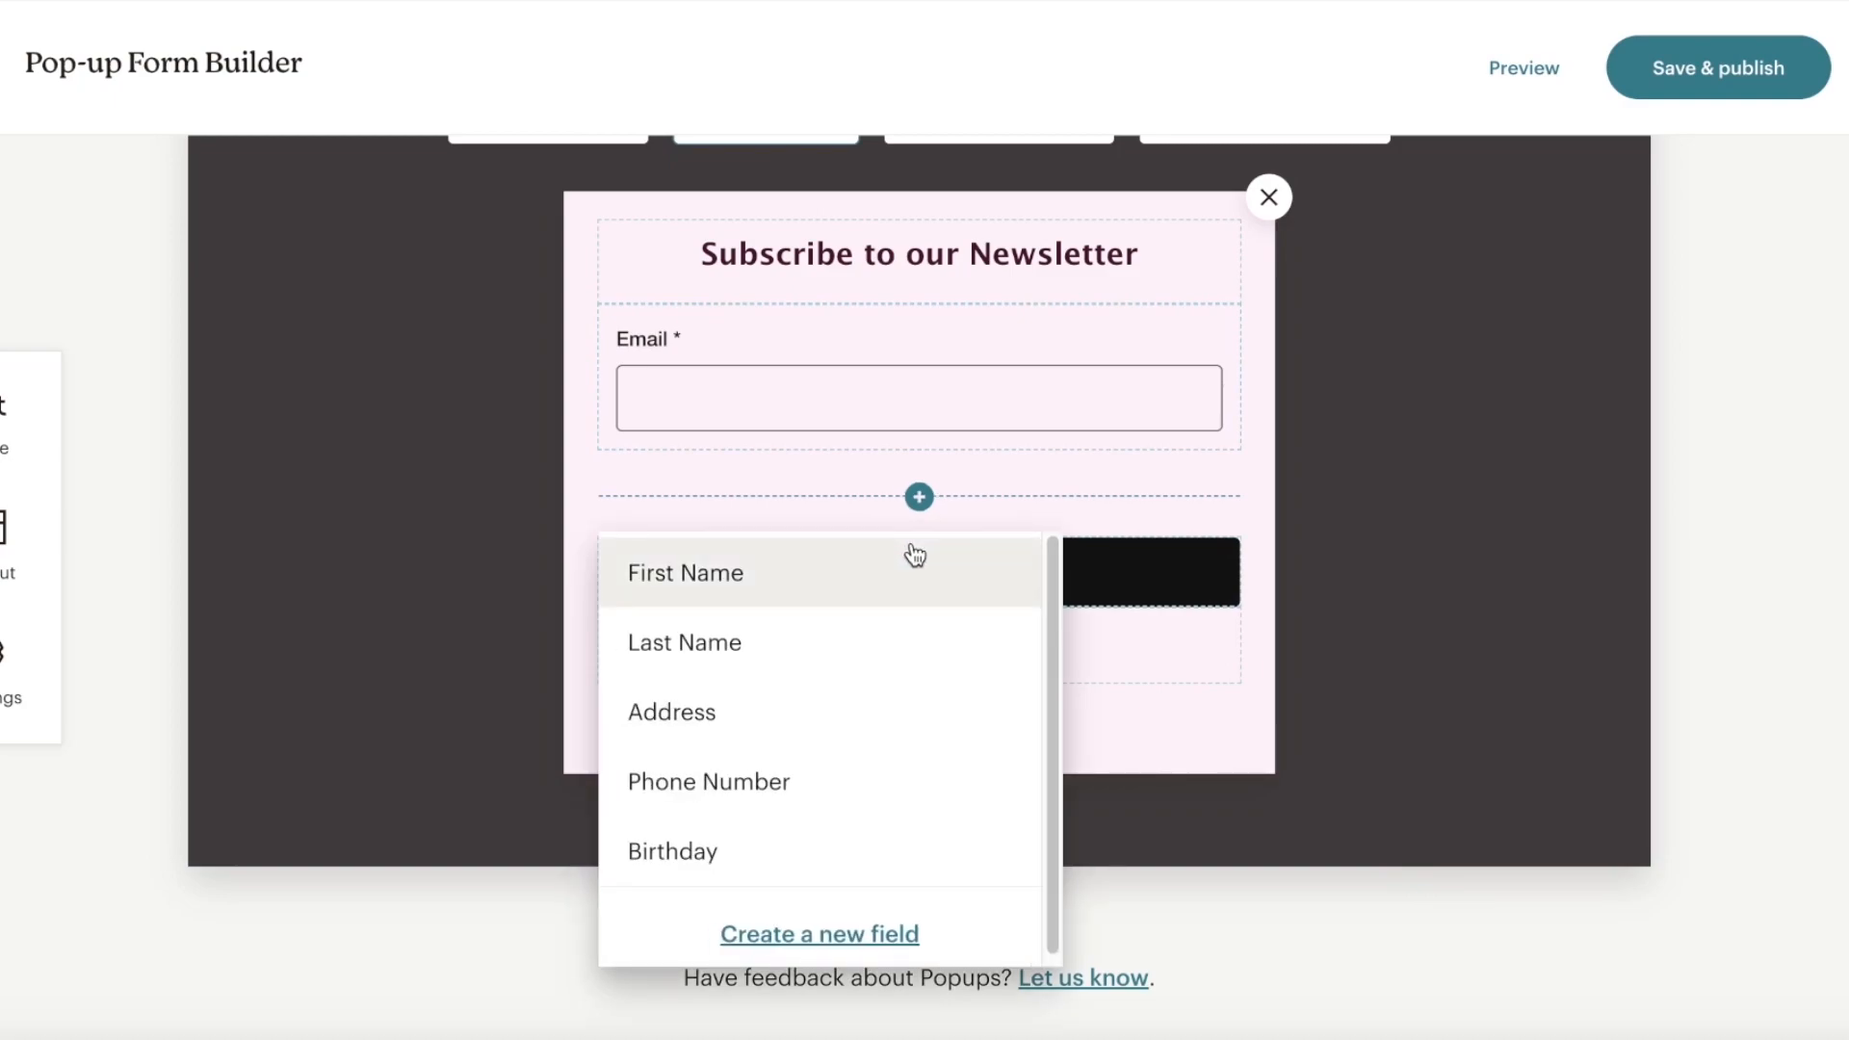
left_click(867, 933)
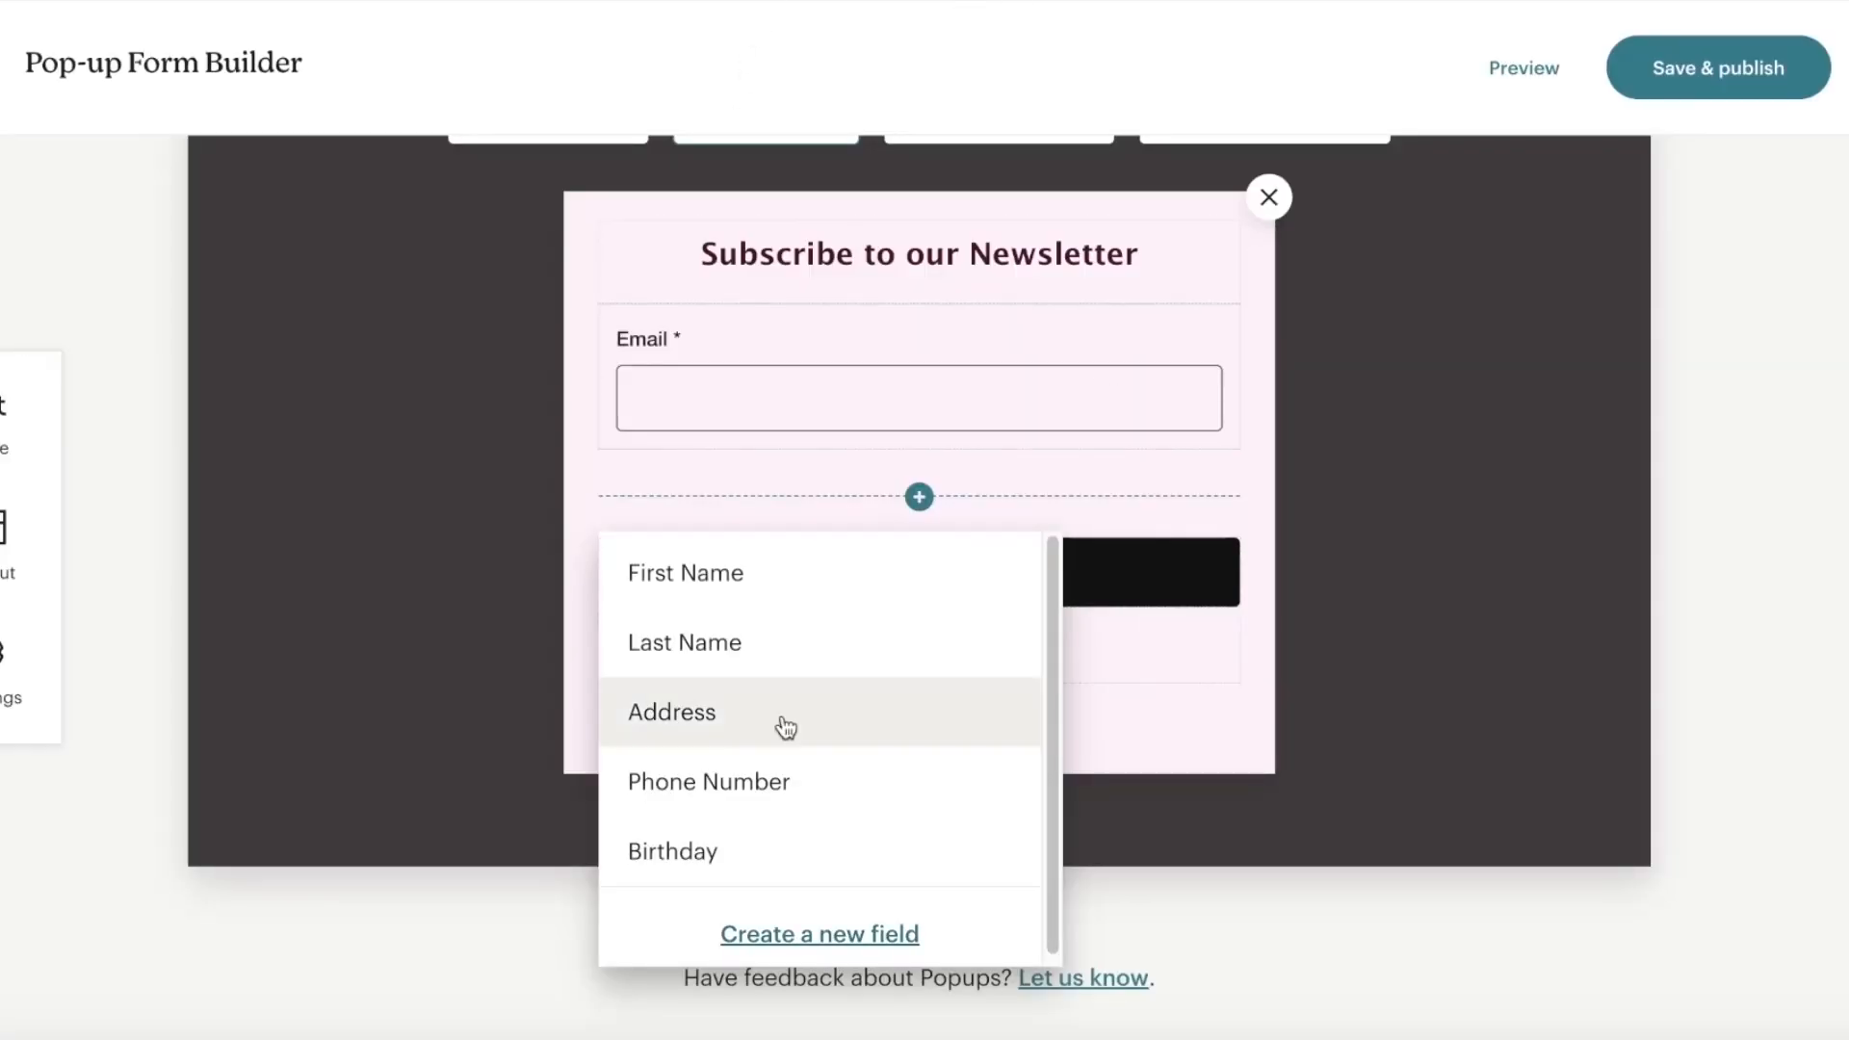
left_click(930, 584)
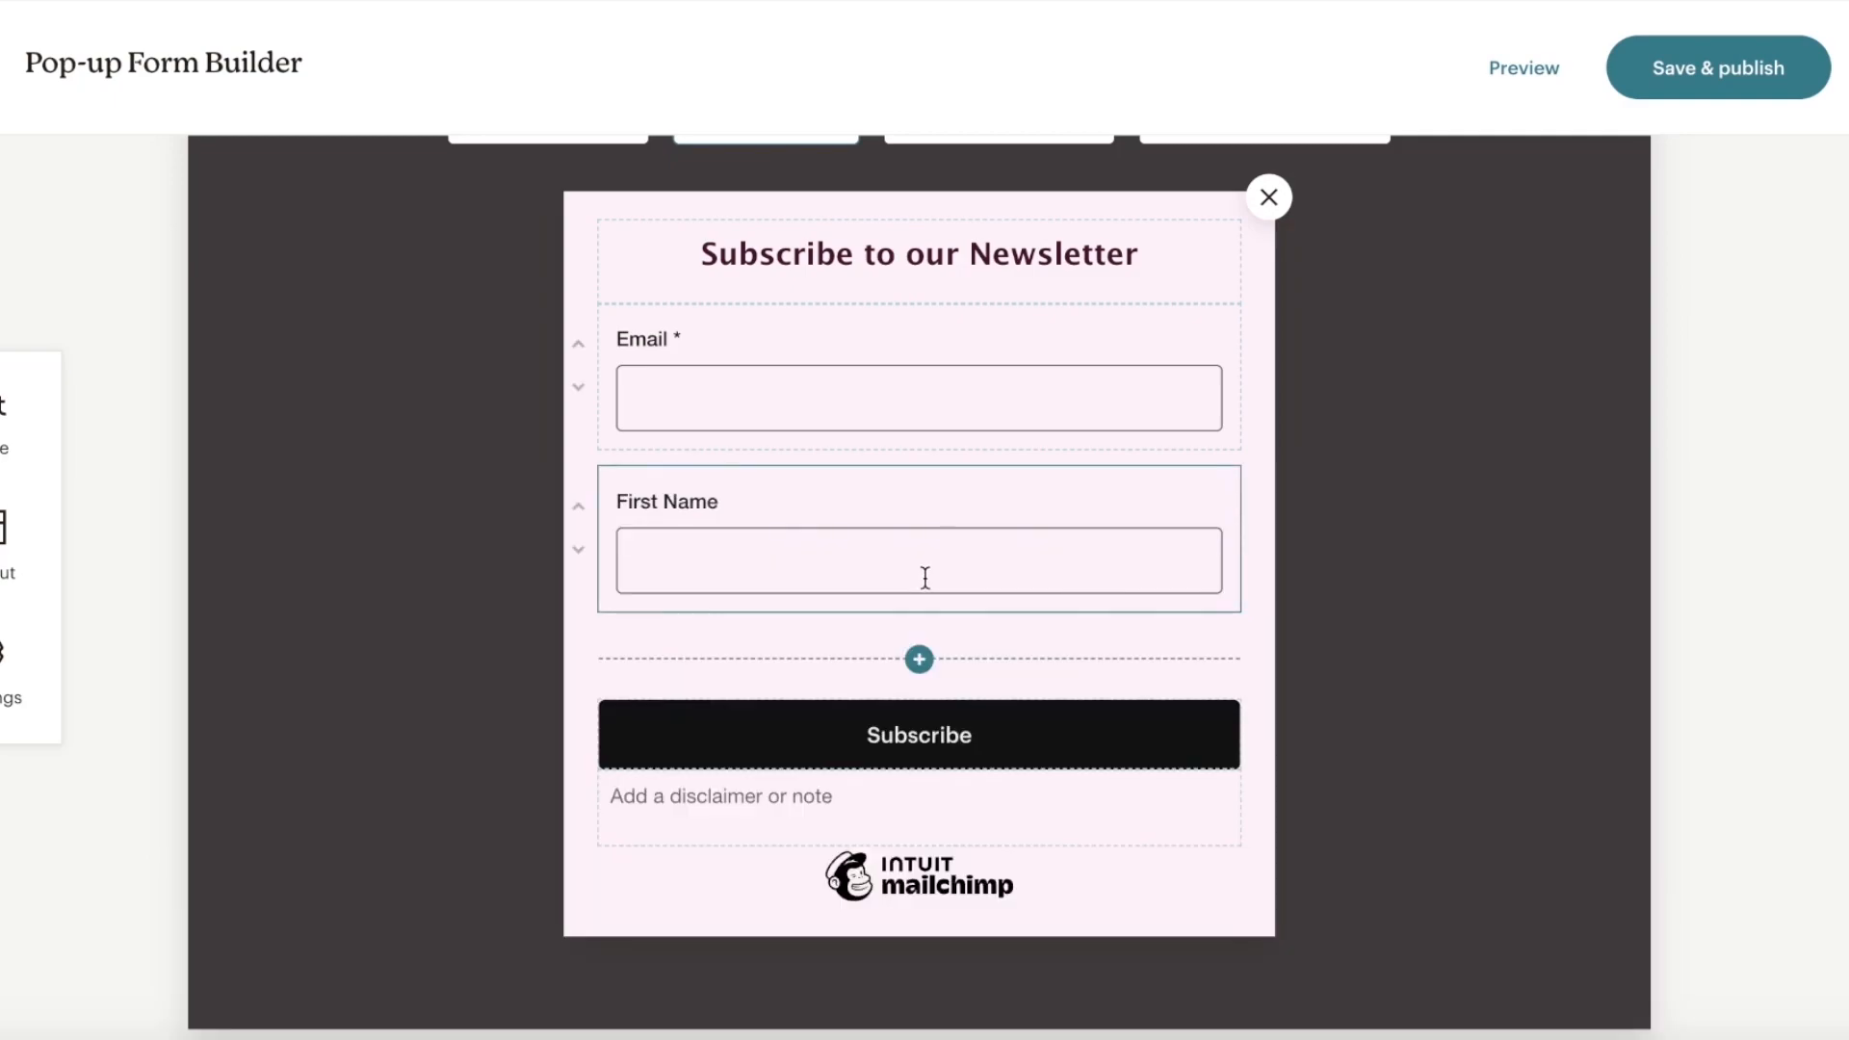
Try Last Name, Address and Birthday as the second field's audience field and return it to First Name.
left_click(817, 569)
left_click(1437, 476)
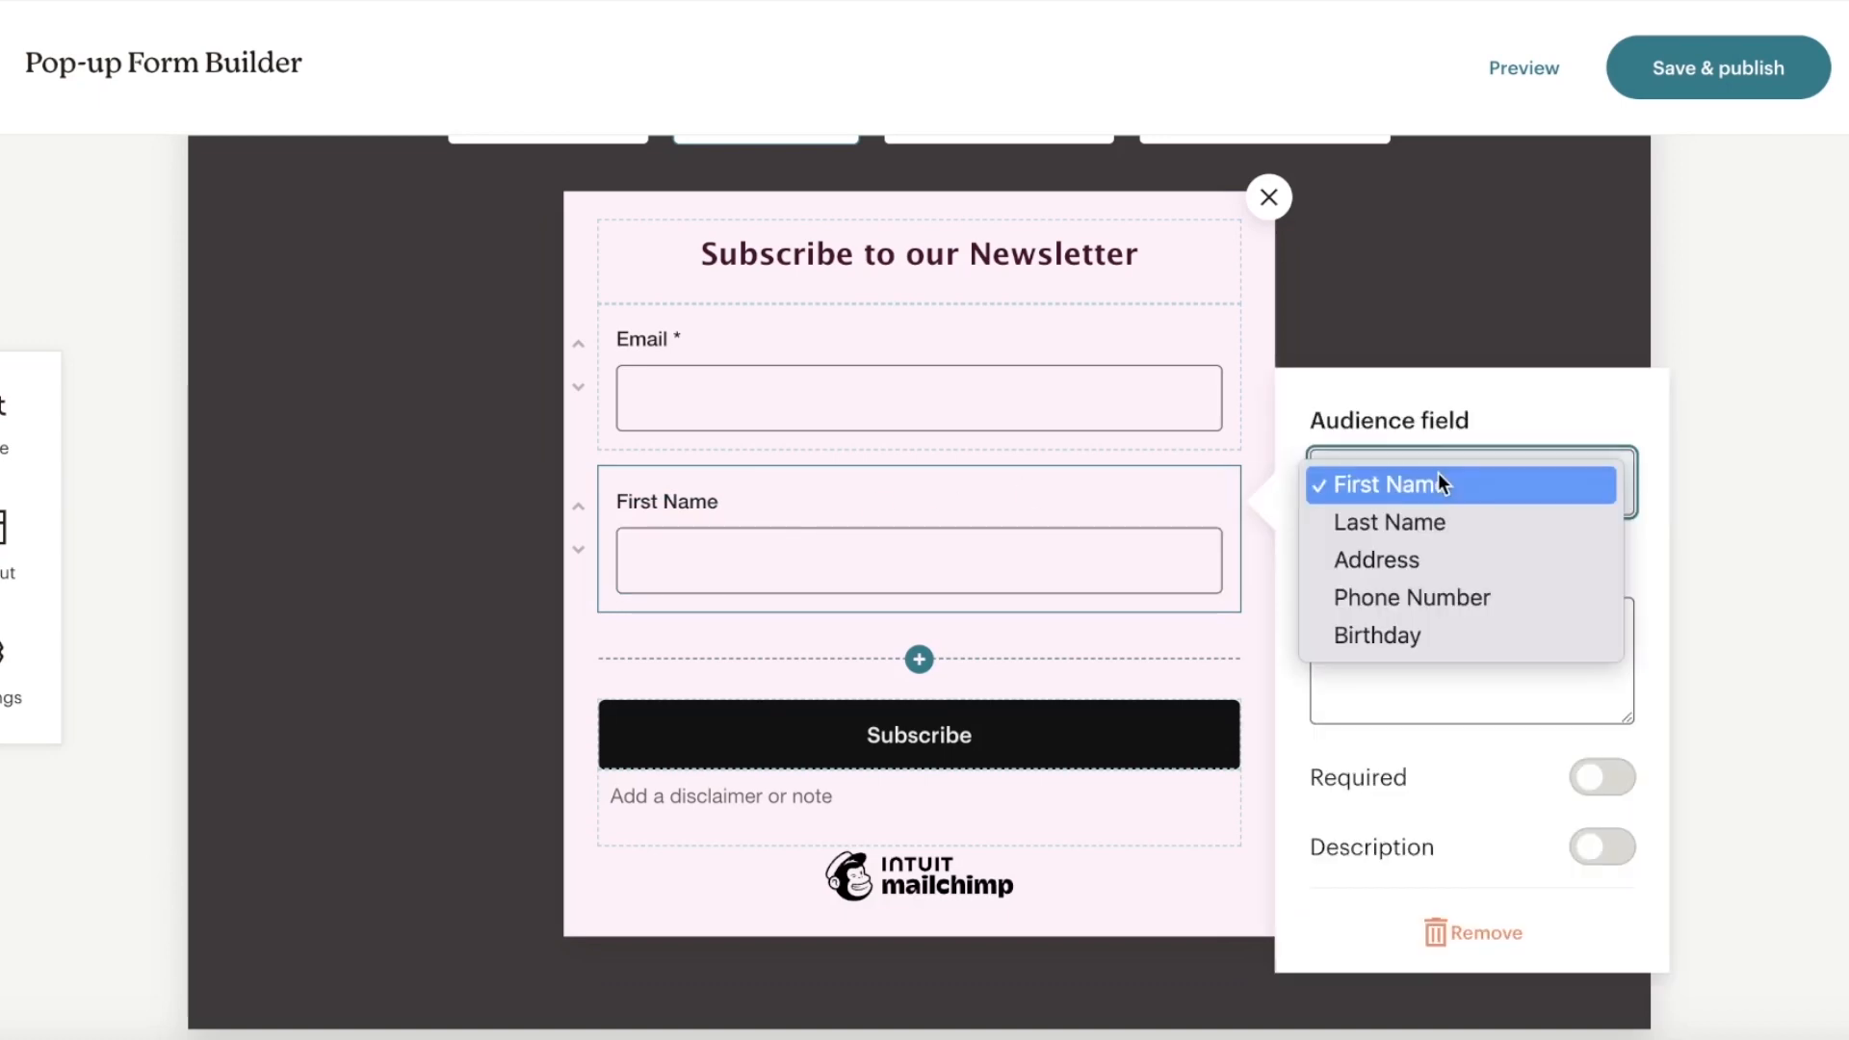
left_click(1443, 518)
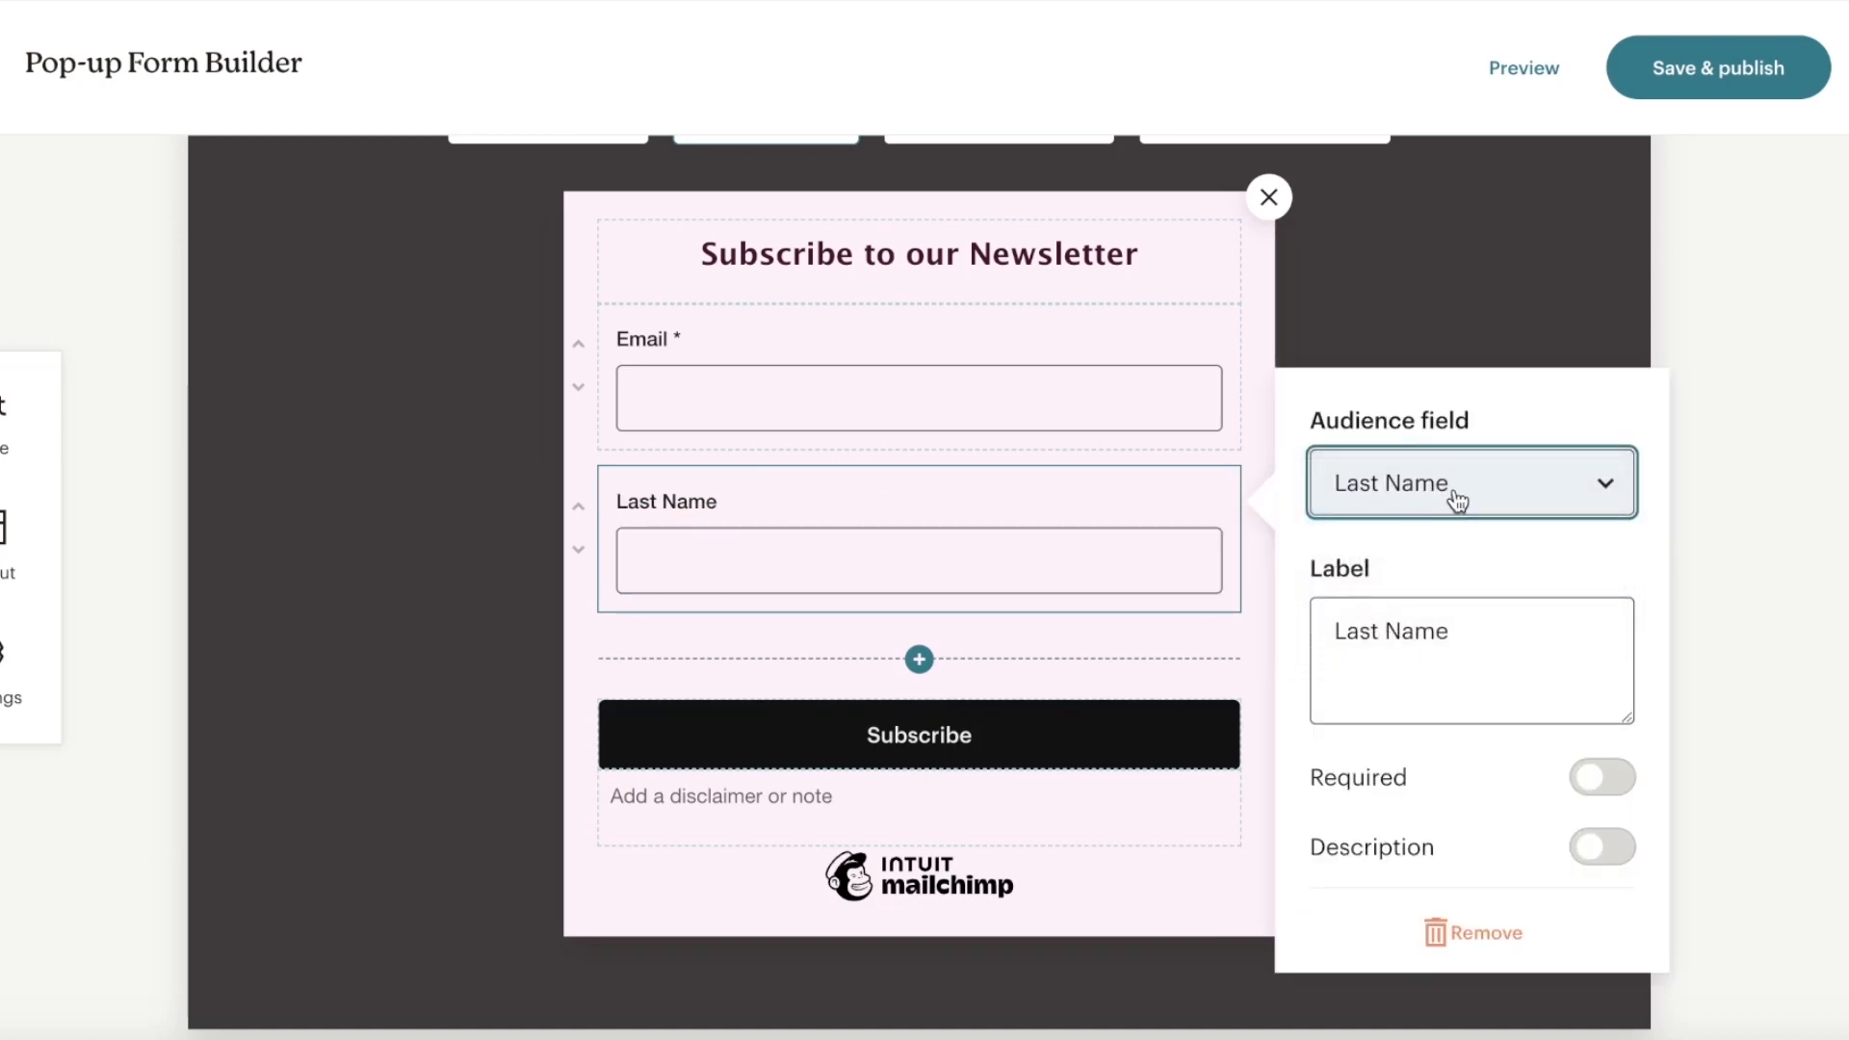
left_click(1459, 496)
left_click(1429, 515)
left_click(1436, 476)
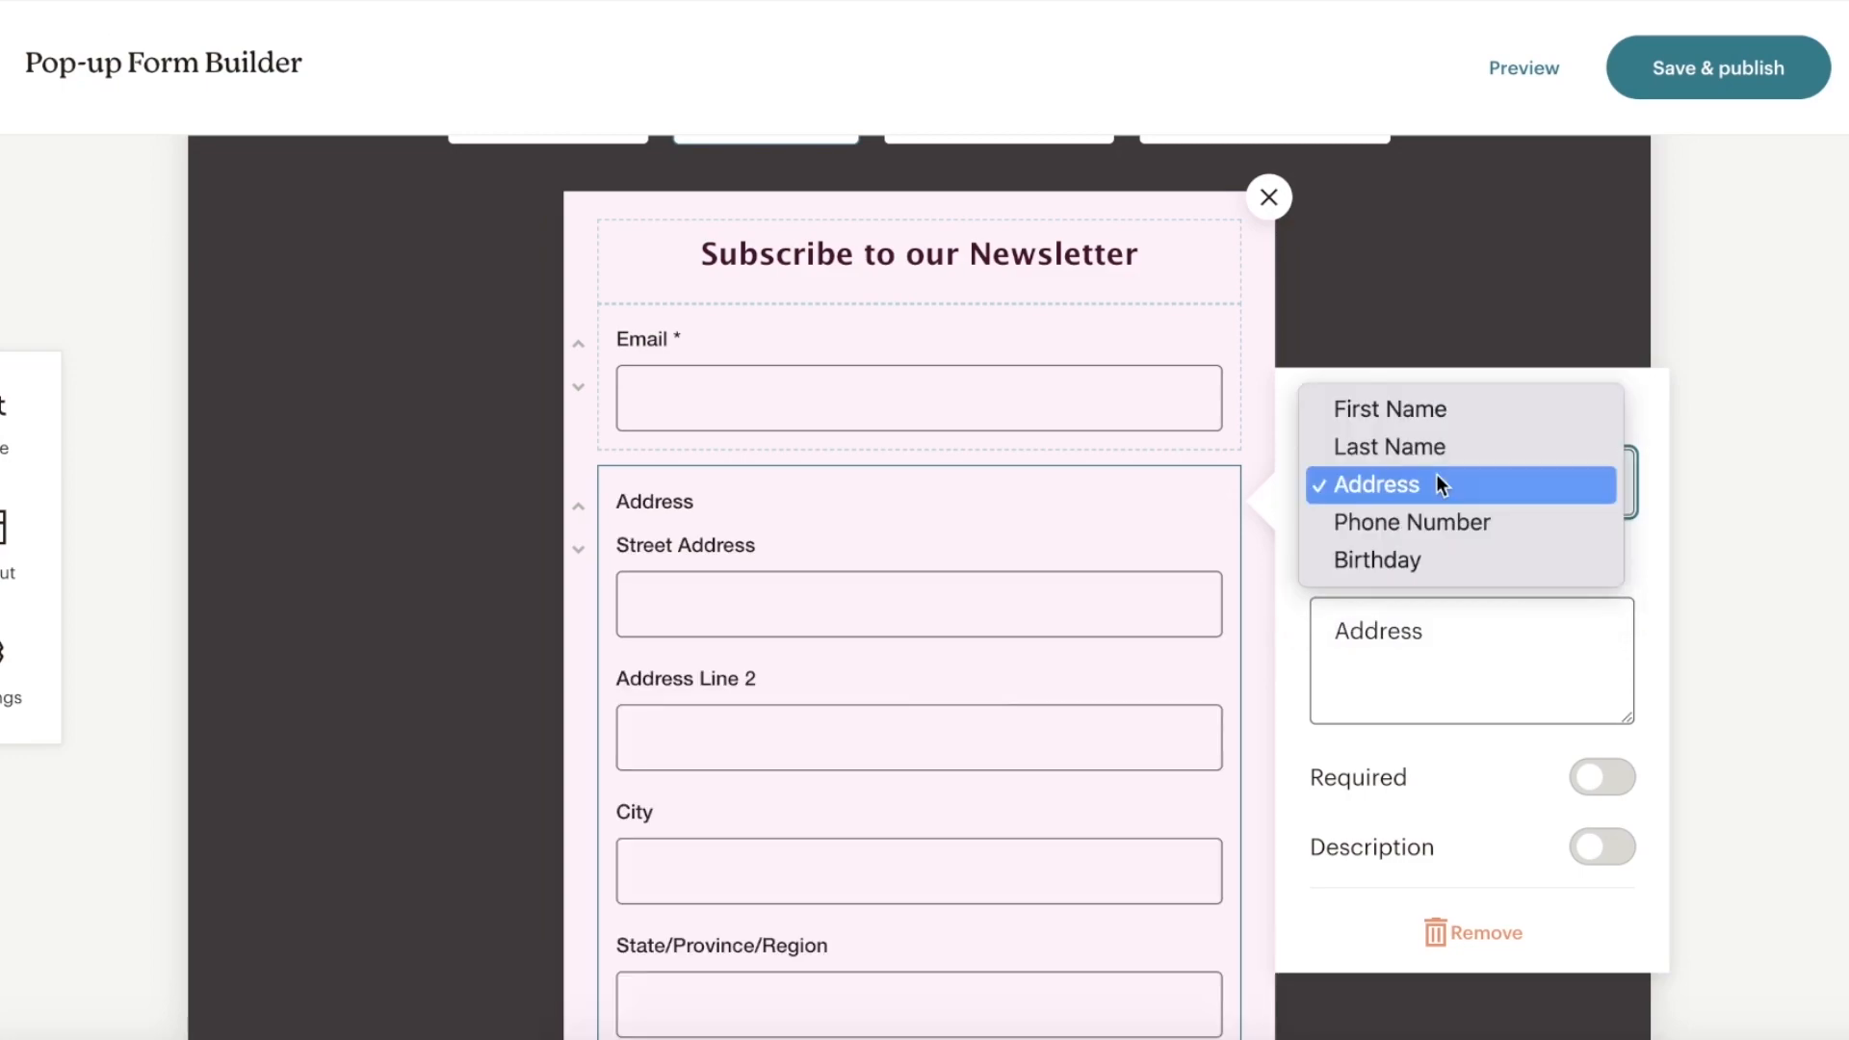
left_click(1435, 560)
left_click(1449, 482)
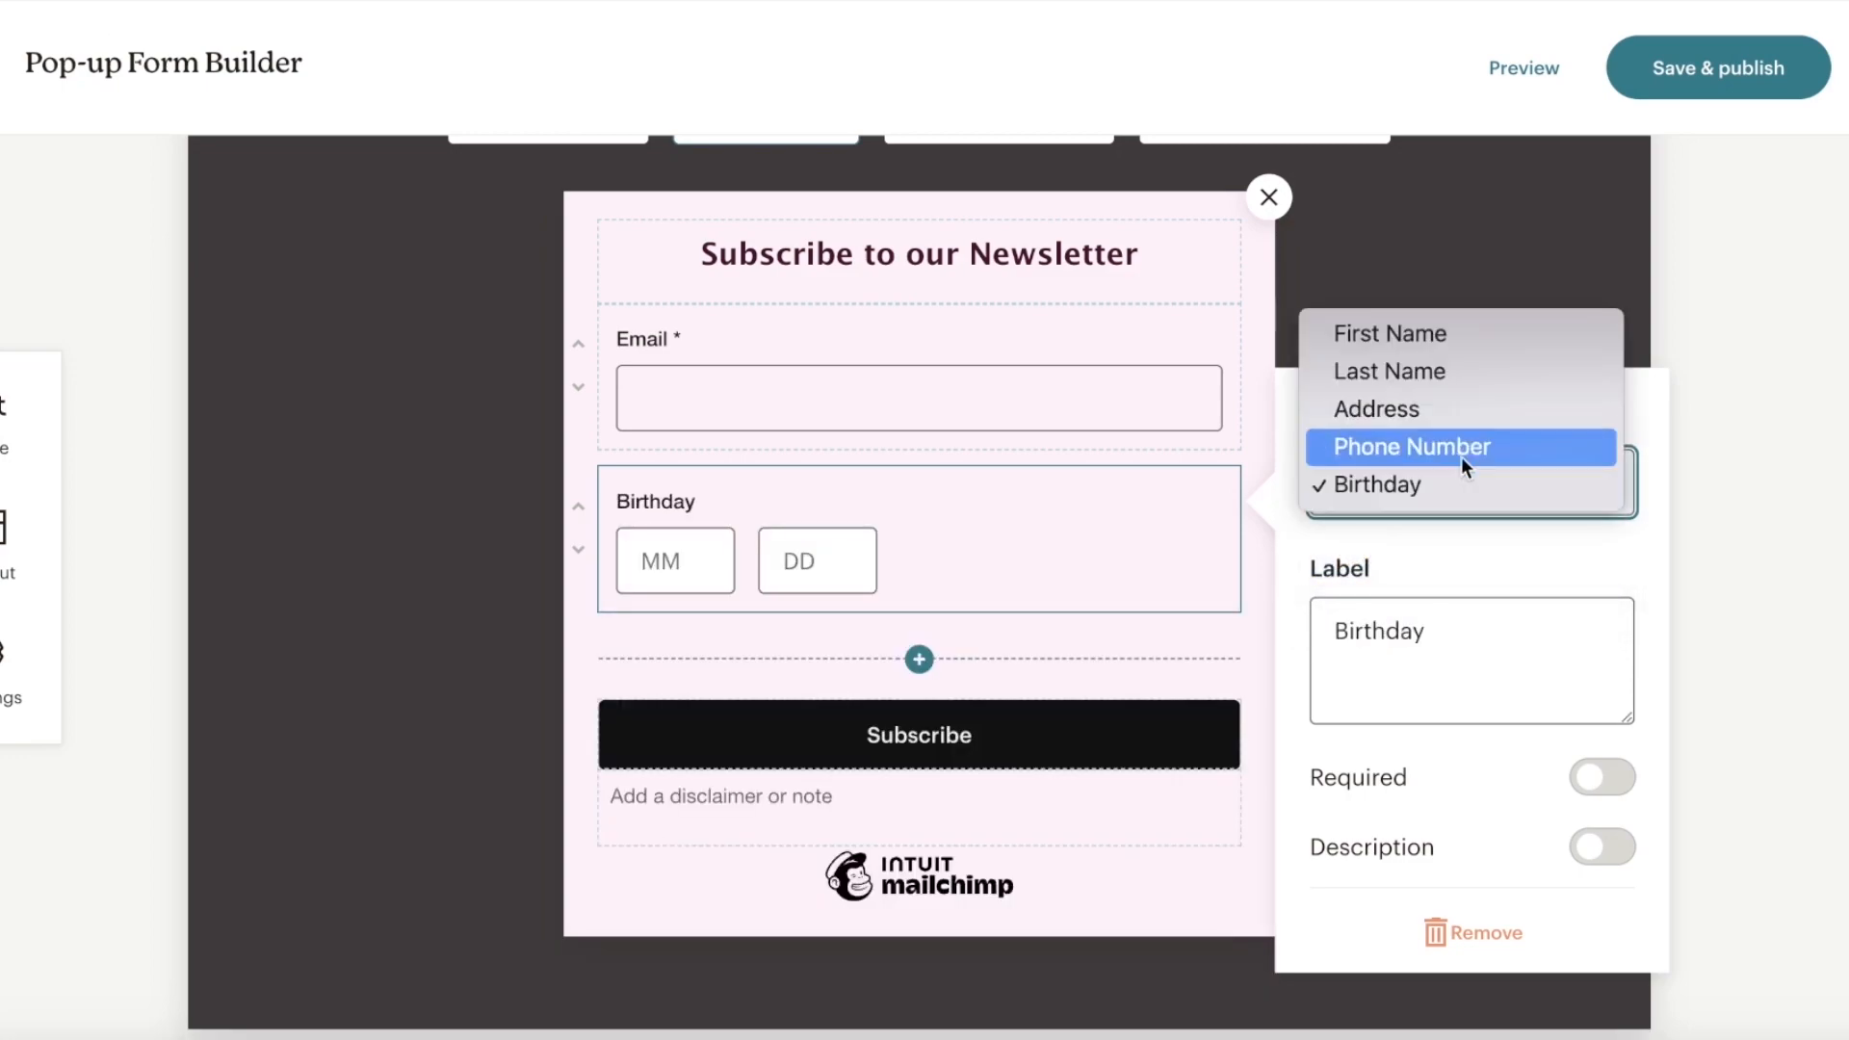
left_click(1477, 337)
Change the label of the First Name field to "Full Name".
triple_click(1479, 623)
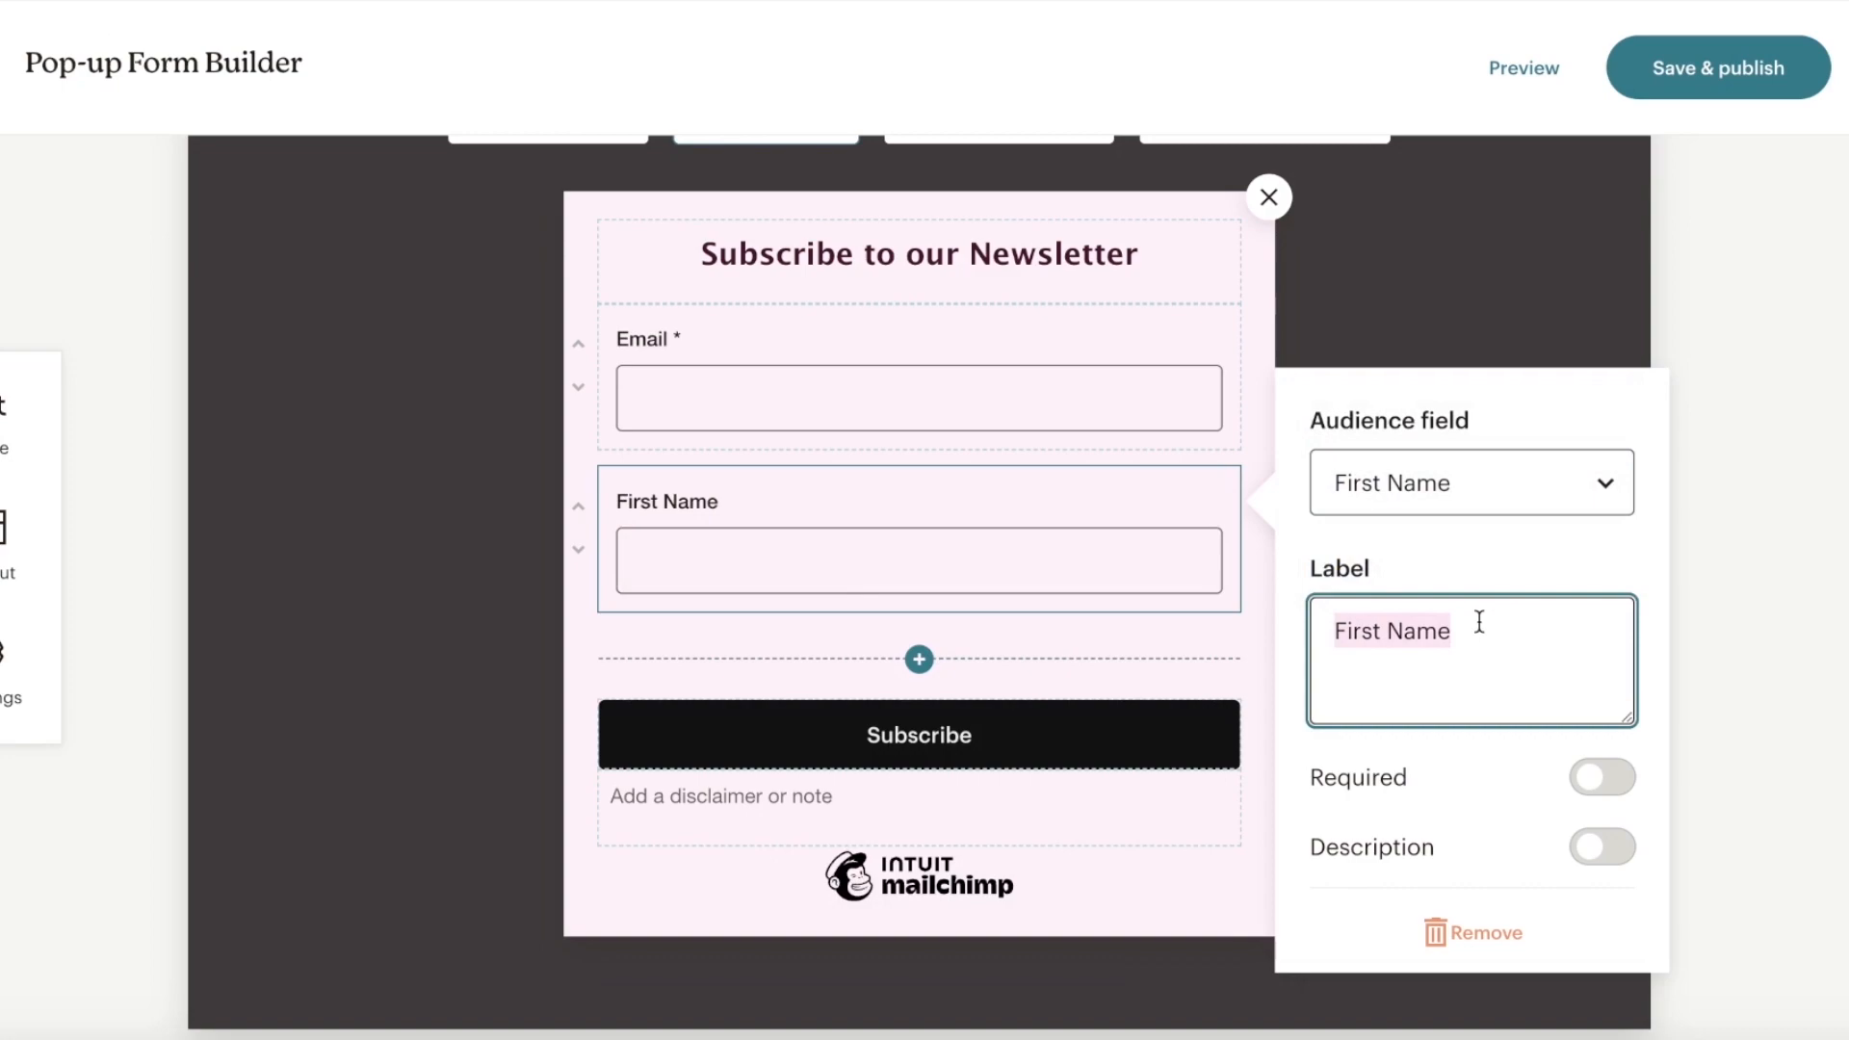
key("BackSpace")
type("F")
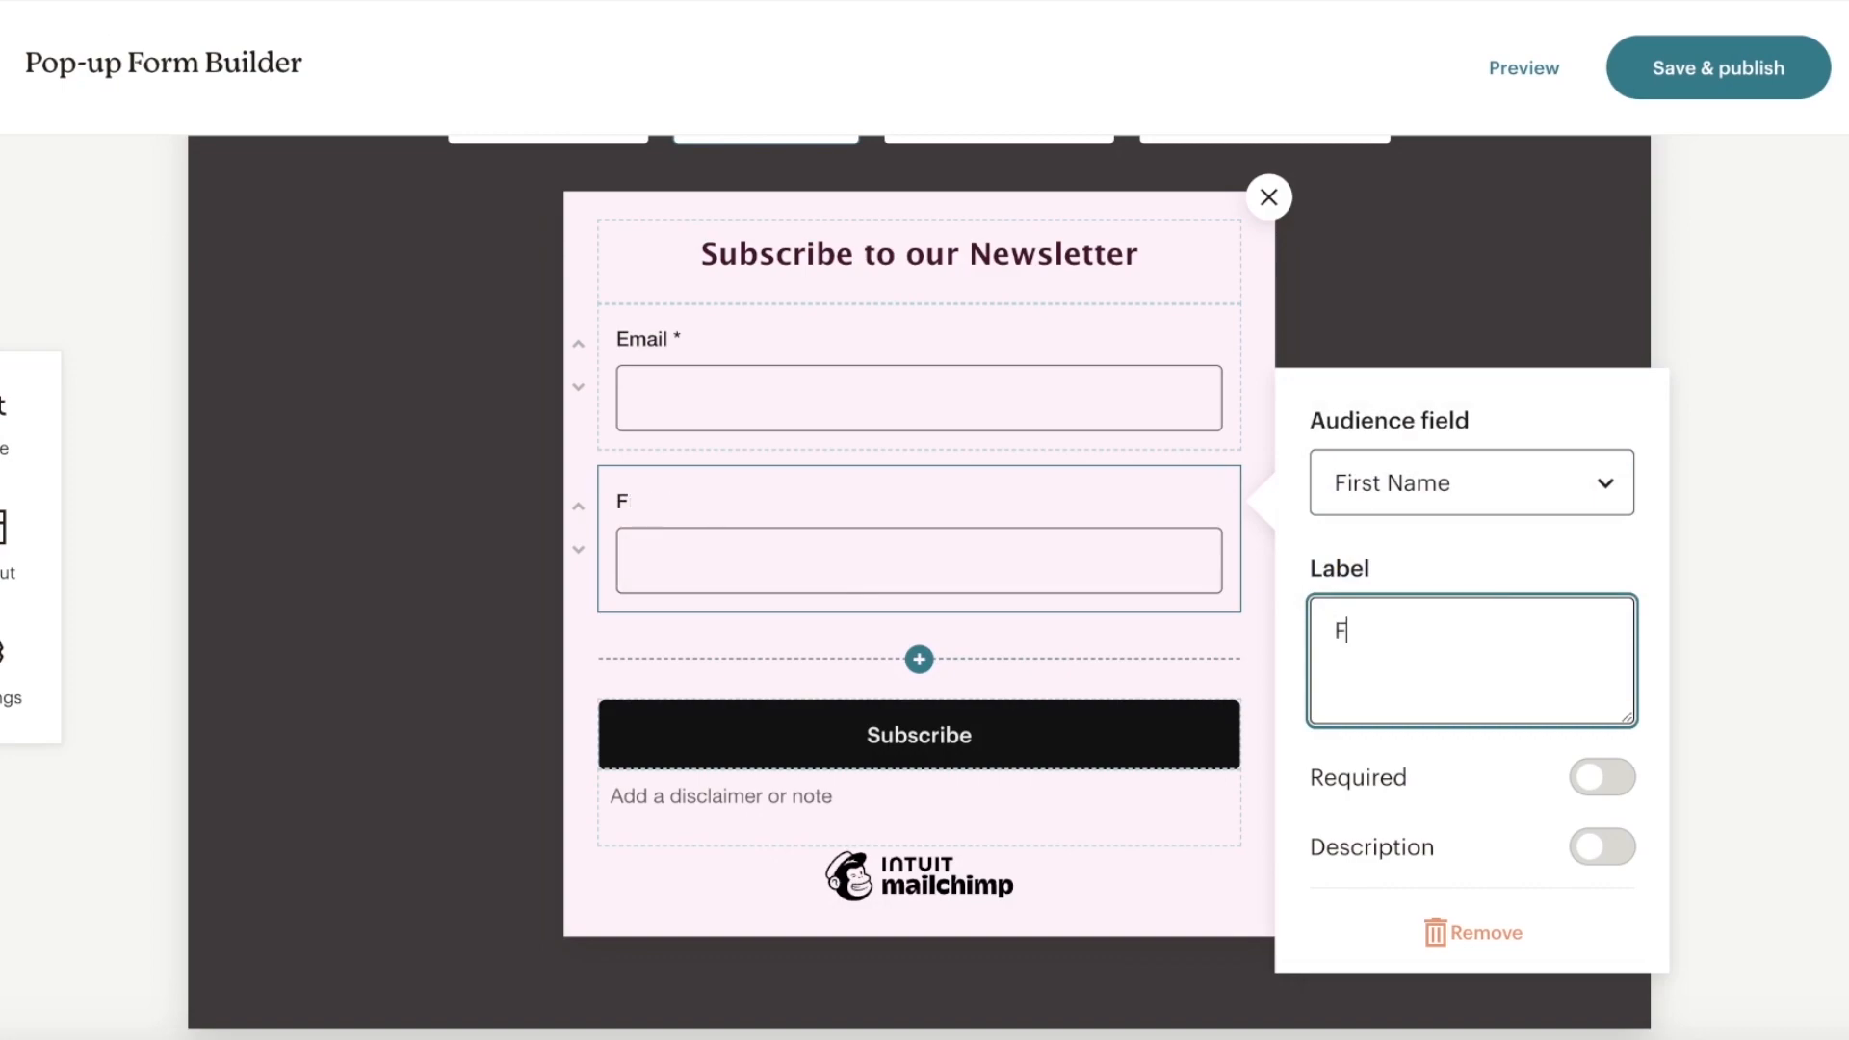
type("ull Name")
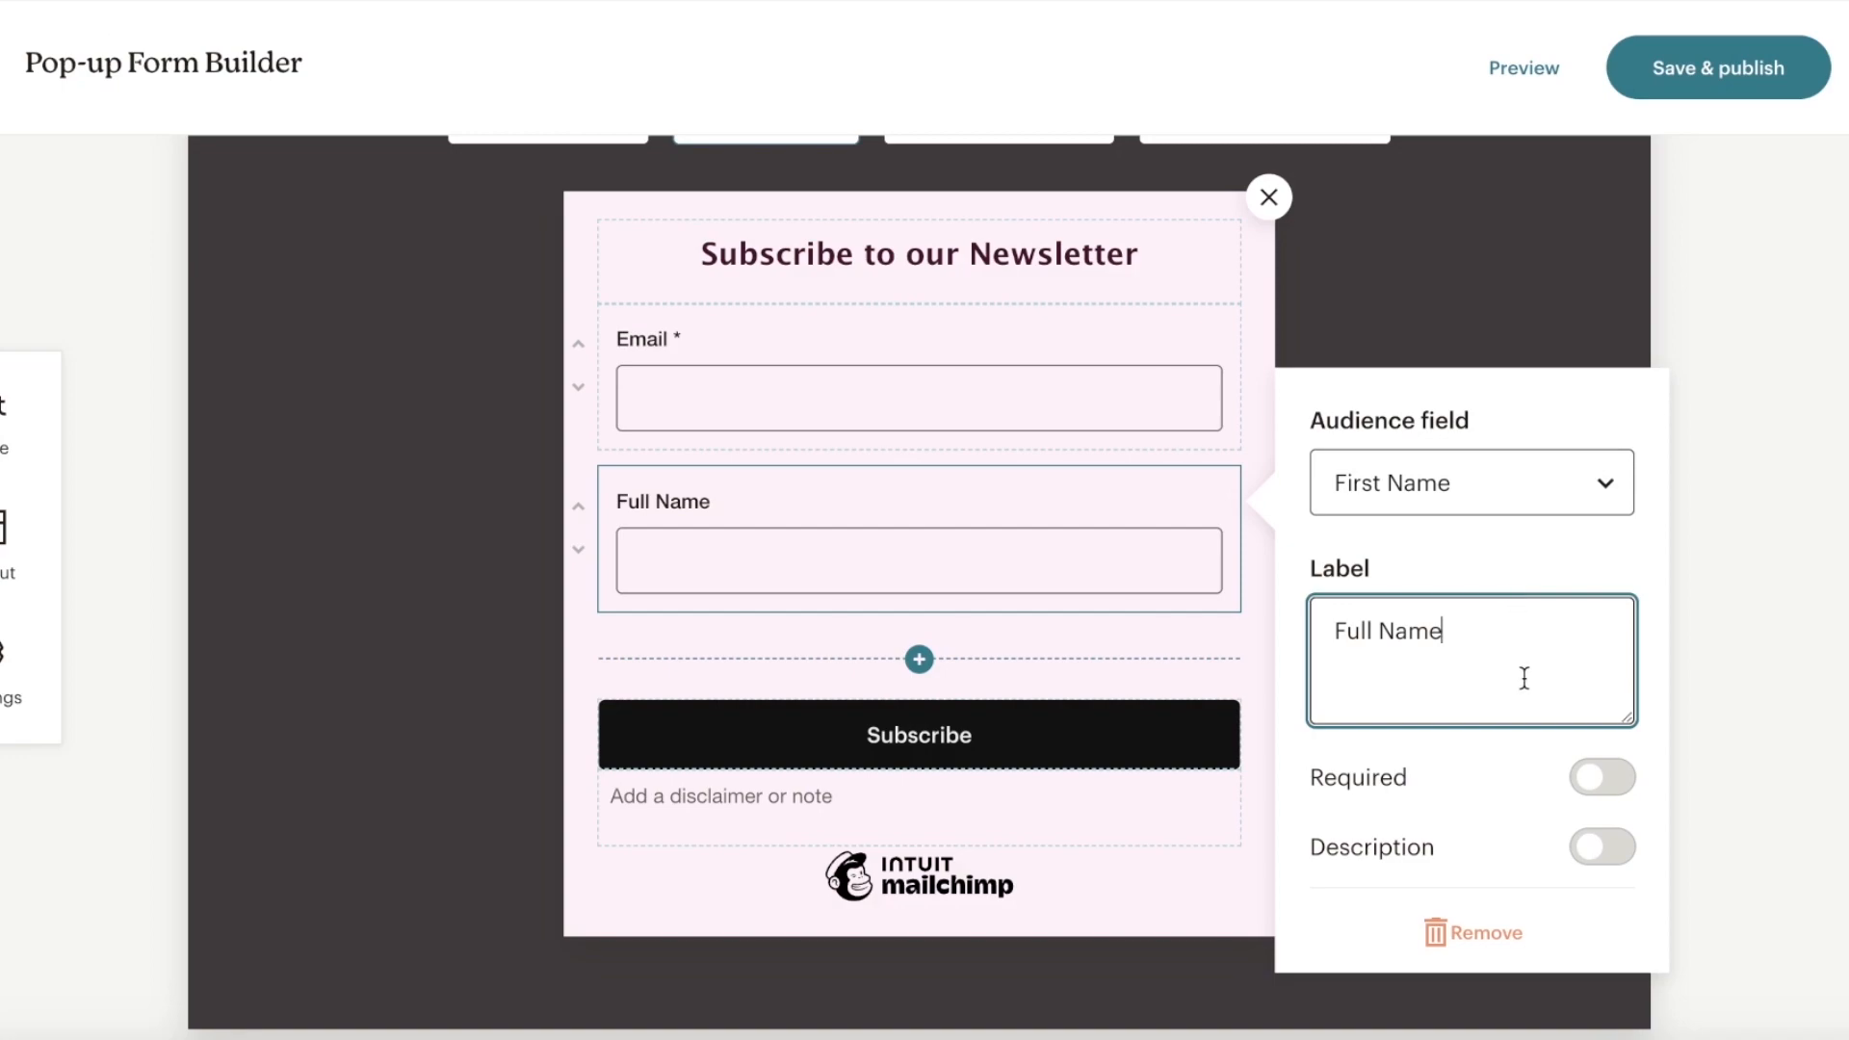
Make the Full Name field required and enable its description, leaving the helper text empty.
left_click(1591, 848)
scroll(1591, 848, "down", 2)
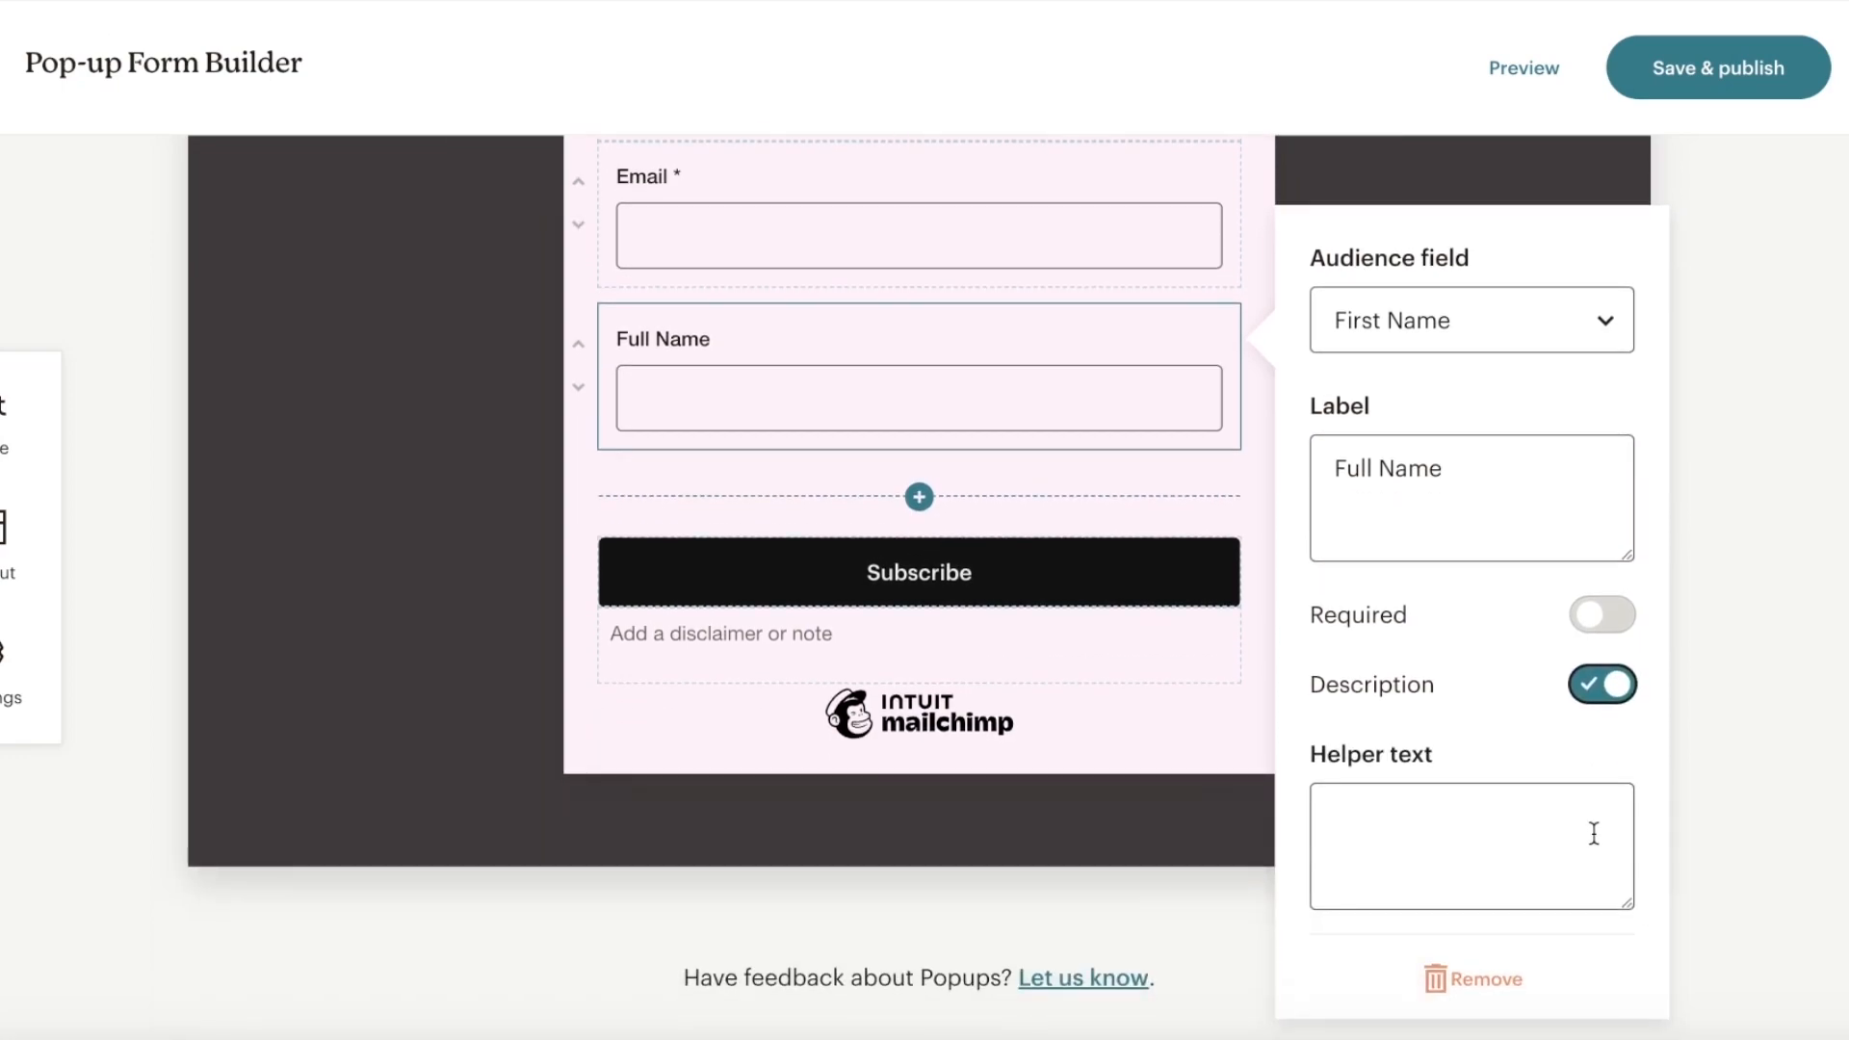
left_click(1601, 684)
left_click(1607, 628)
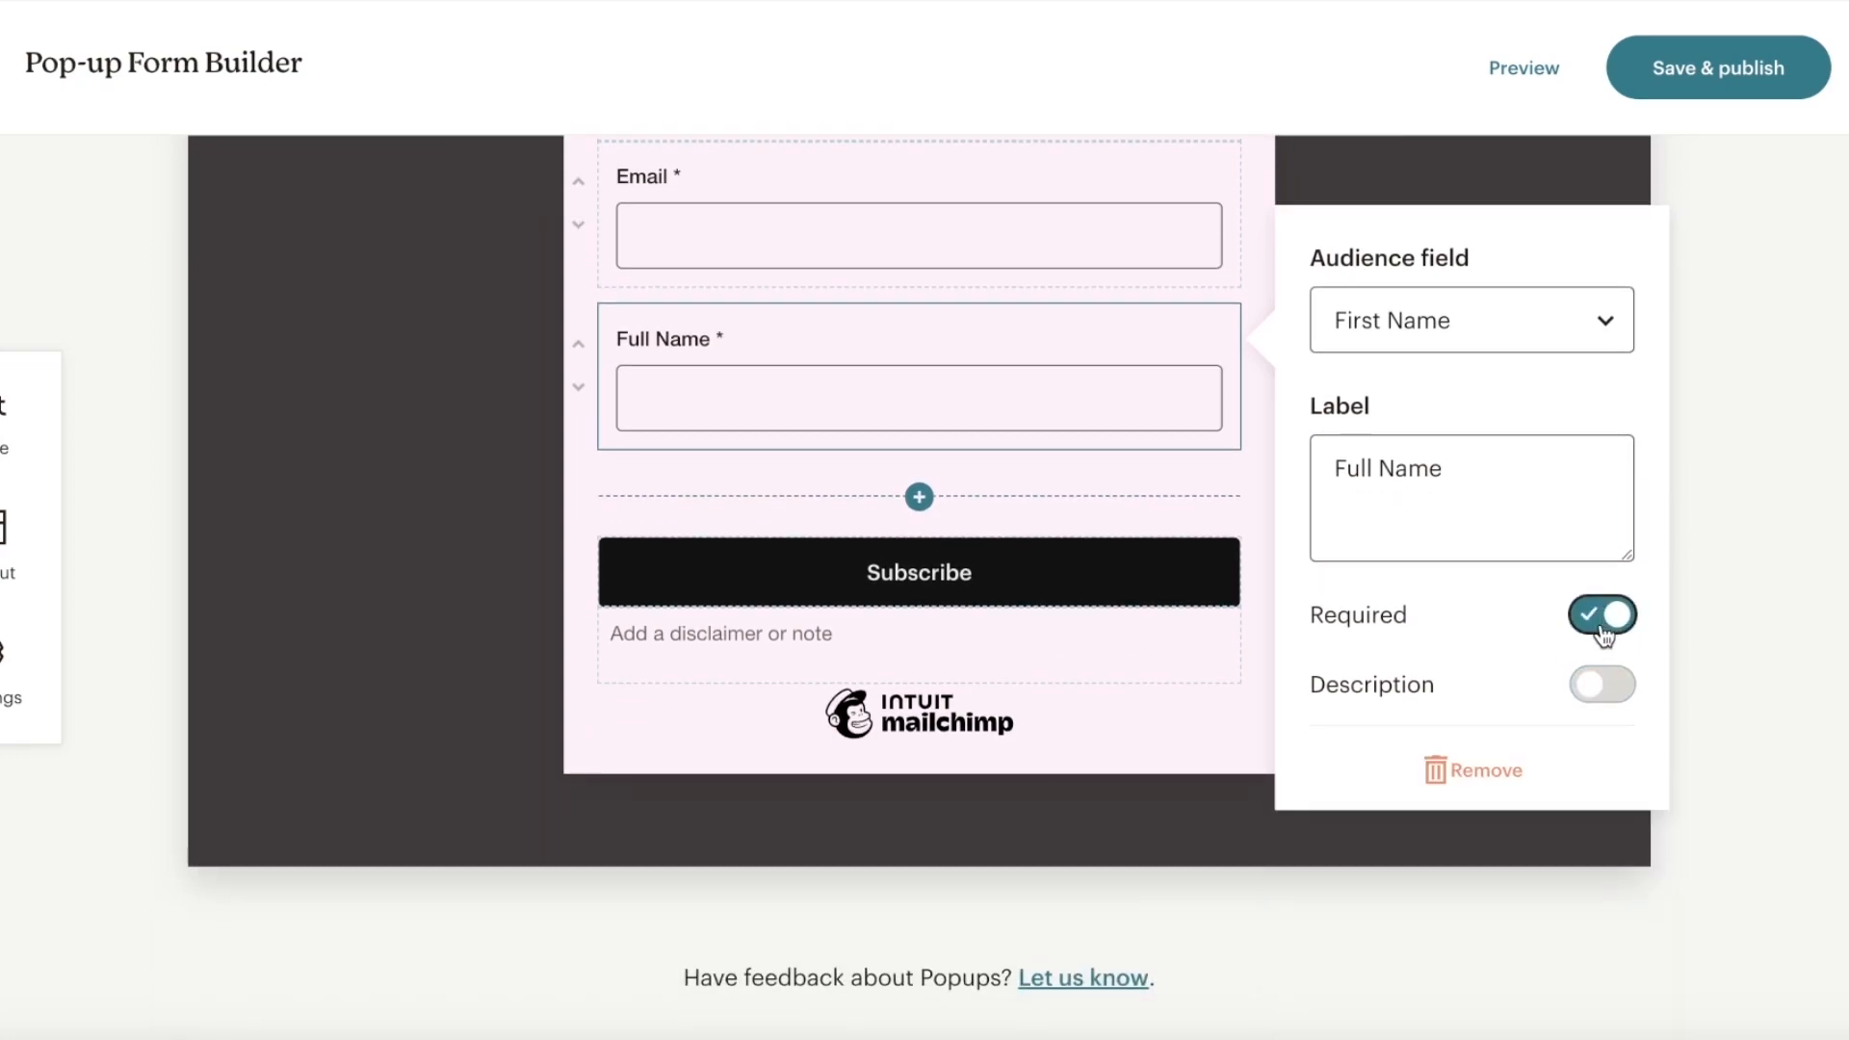
left_click(1624, 619)
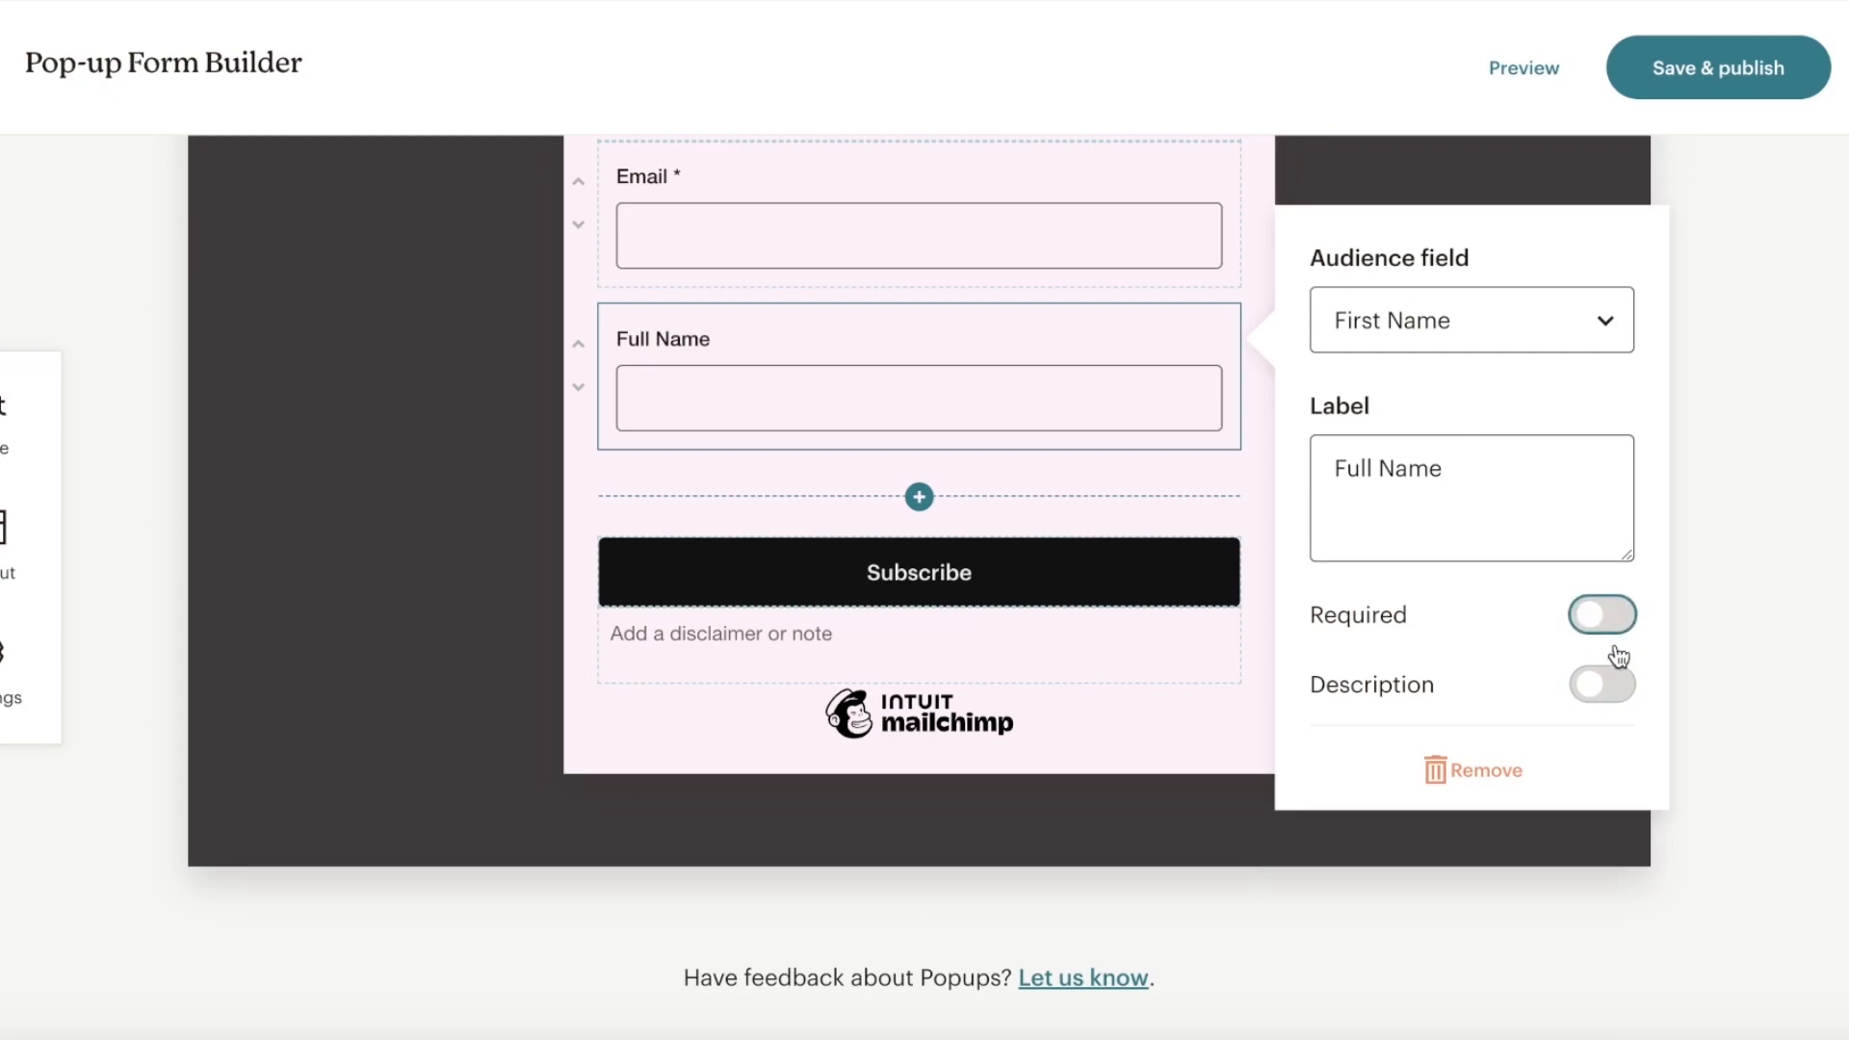
left_click(1611, 626)
left_click(1603, 685)
left_click(1378, 812)
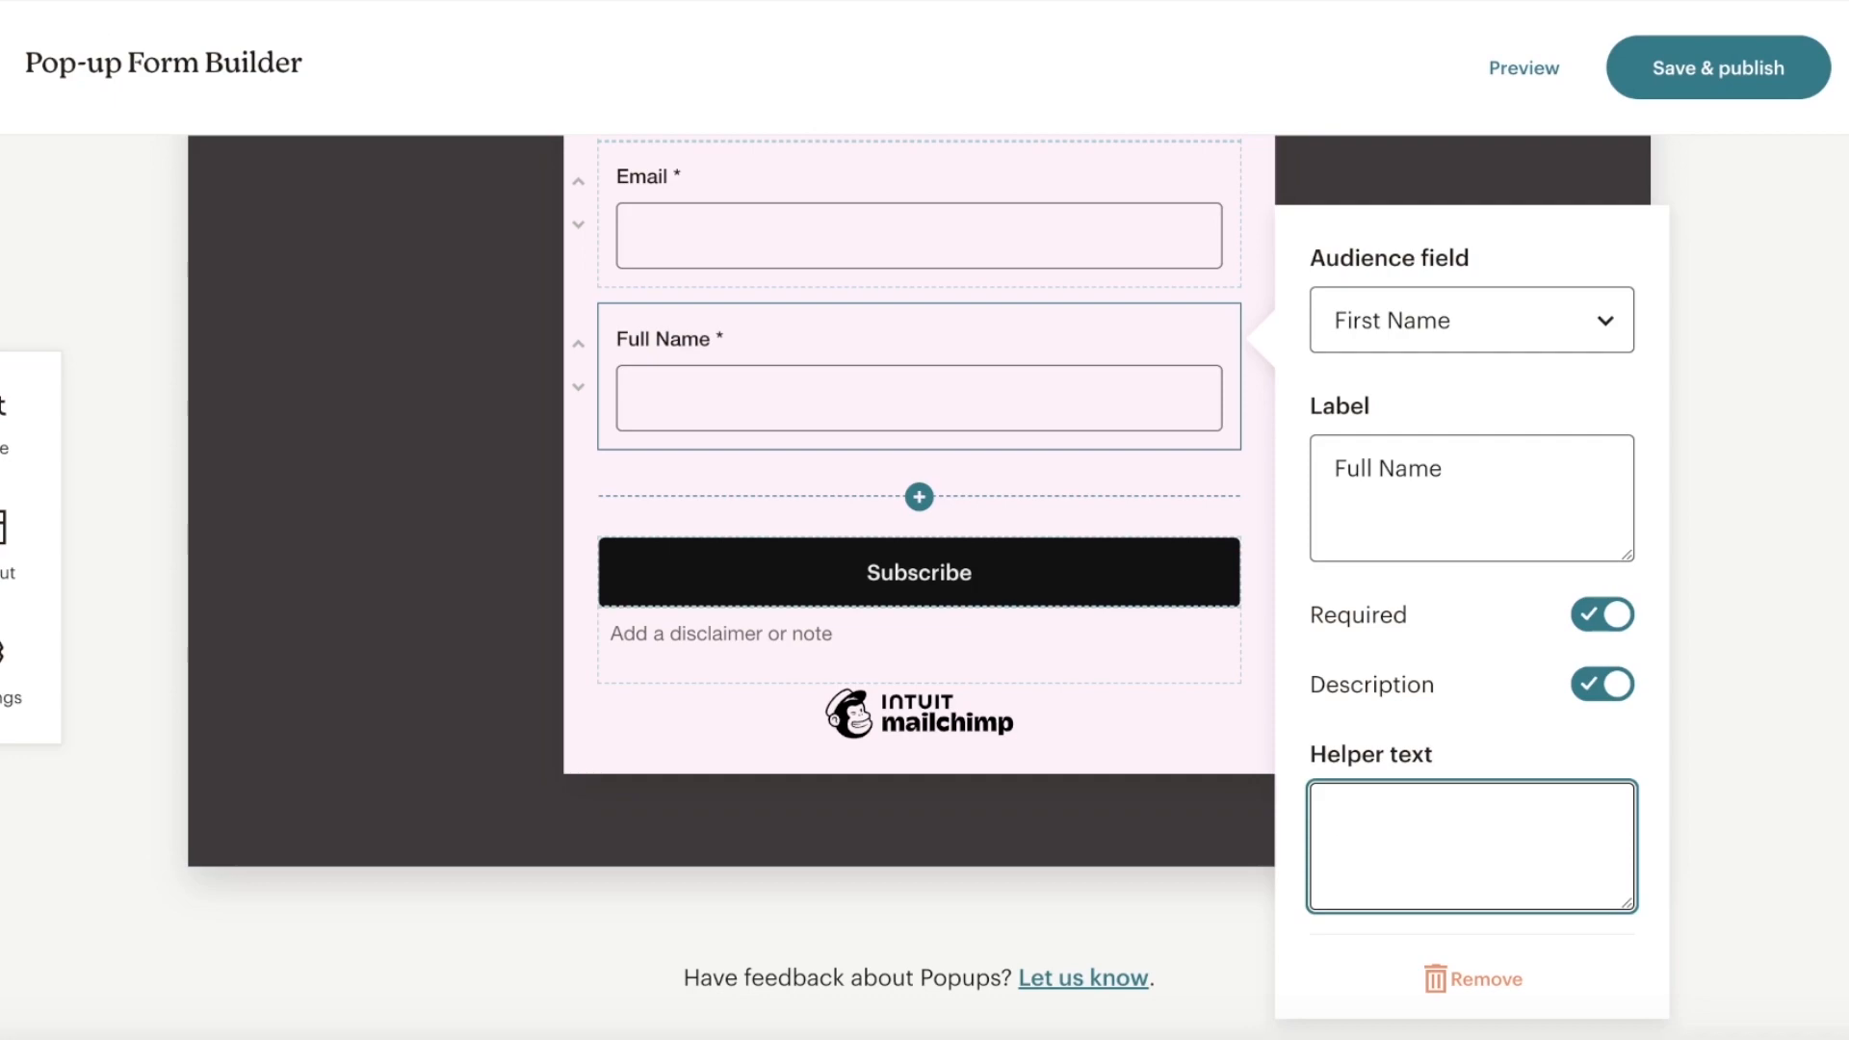
left_click(1753, 698)
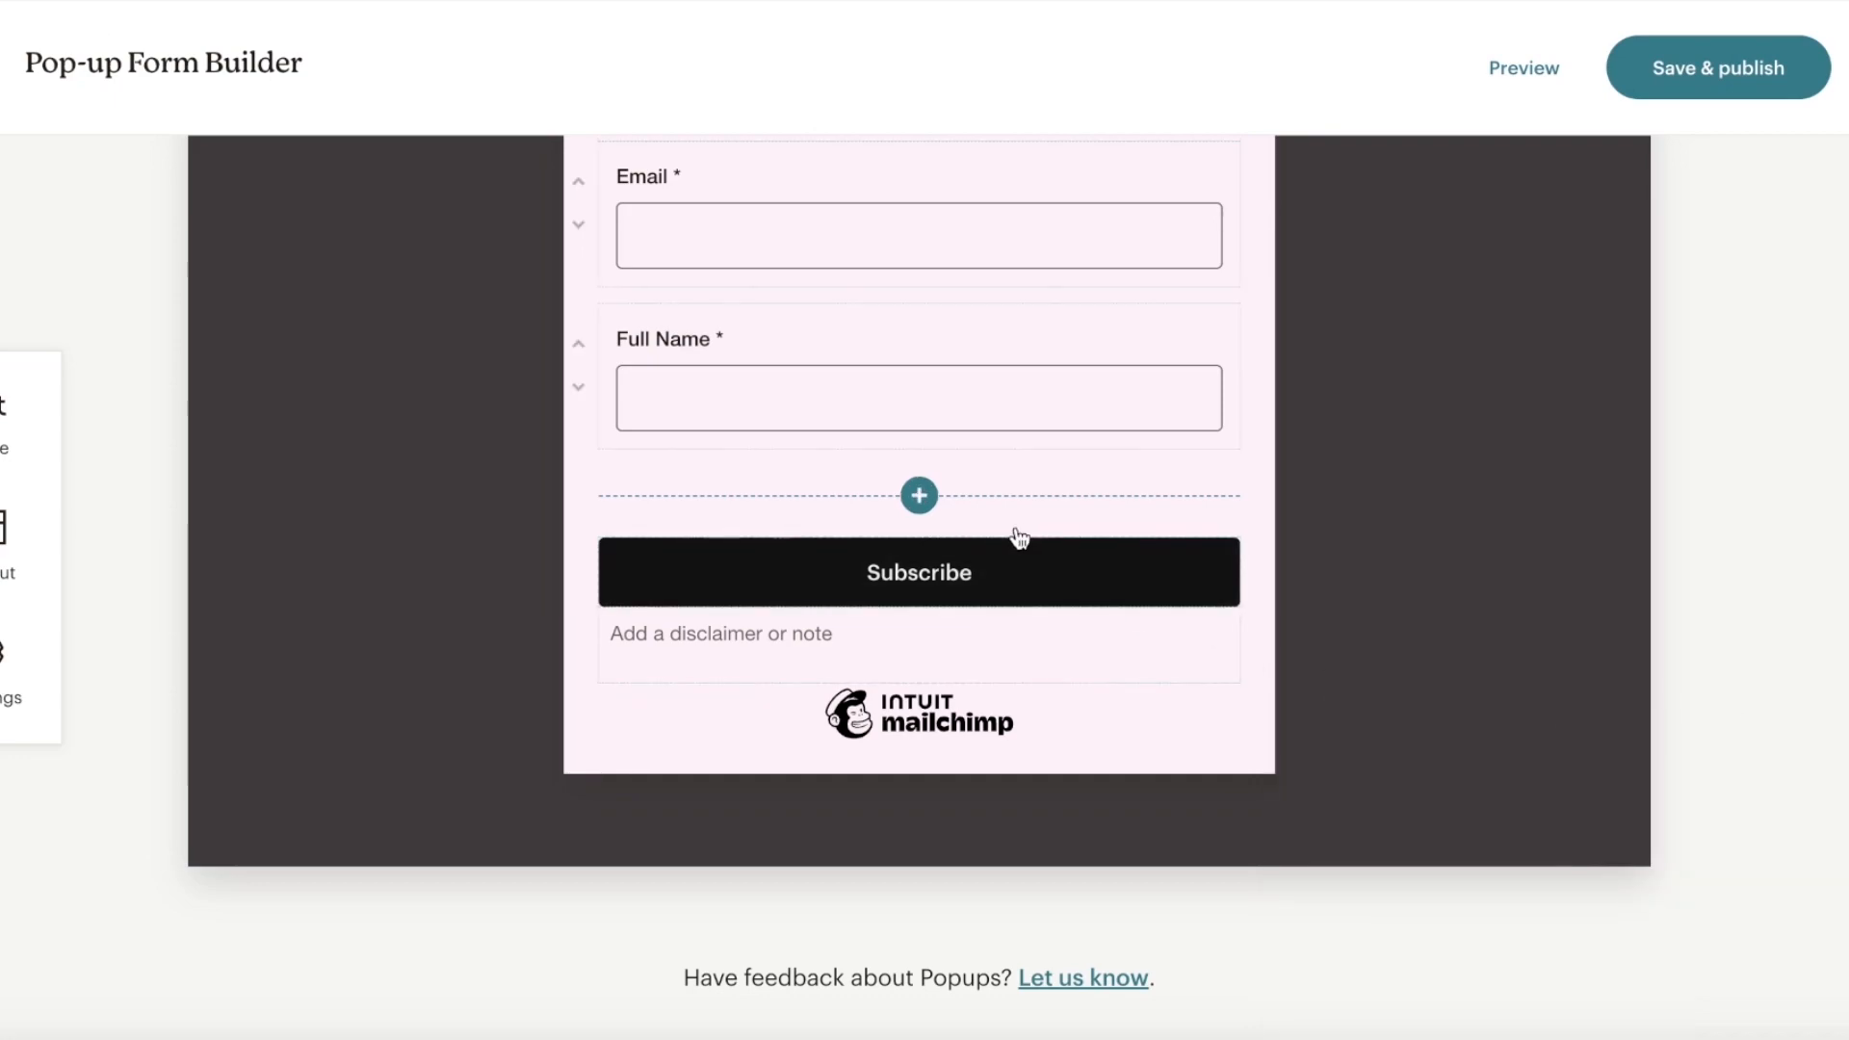
Set the form's heading font to Helvetica in the style settings.
scroll(1020, 537, "up", 1)
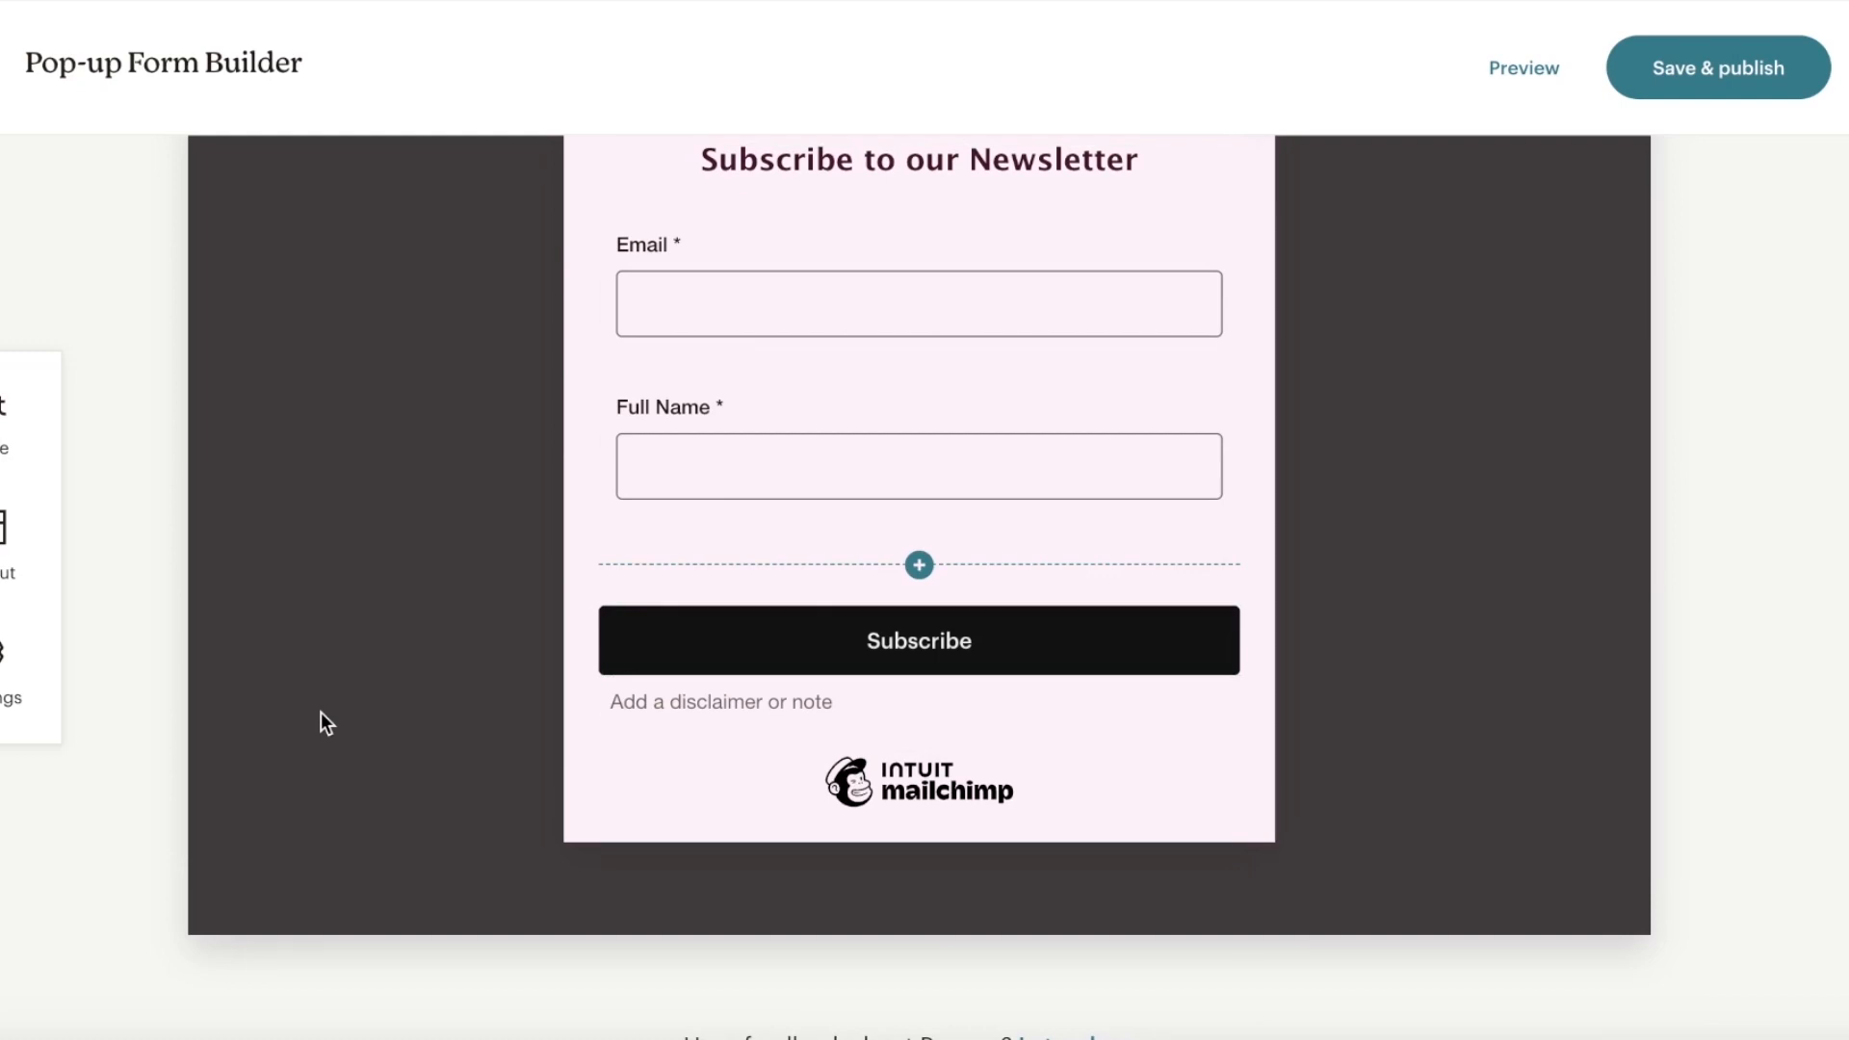
scroll(321, 714, "up", 3)
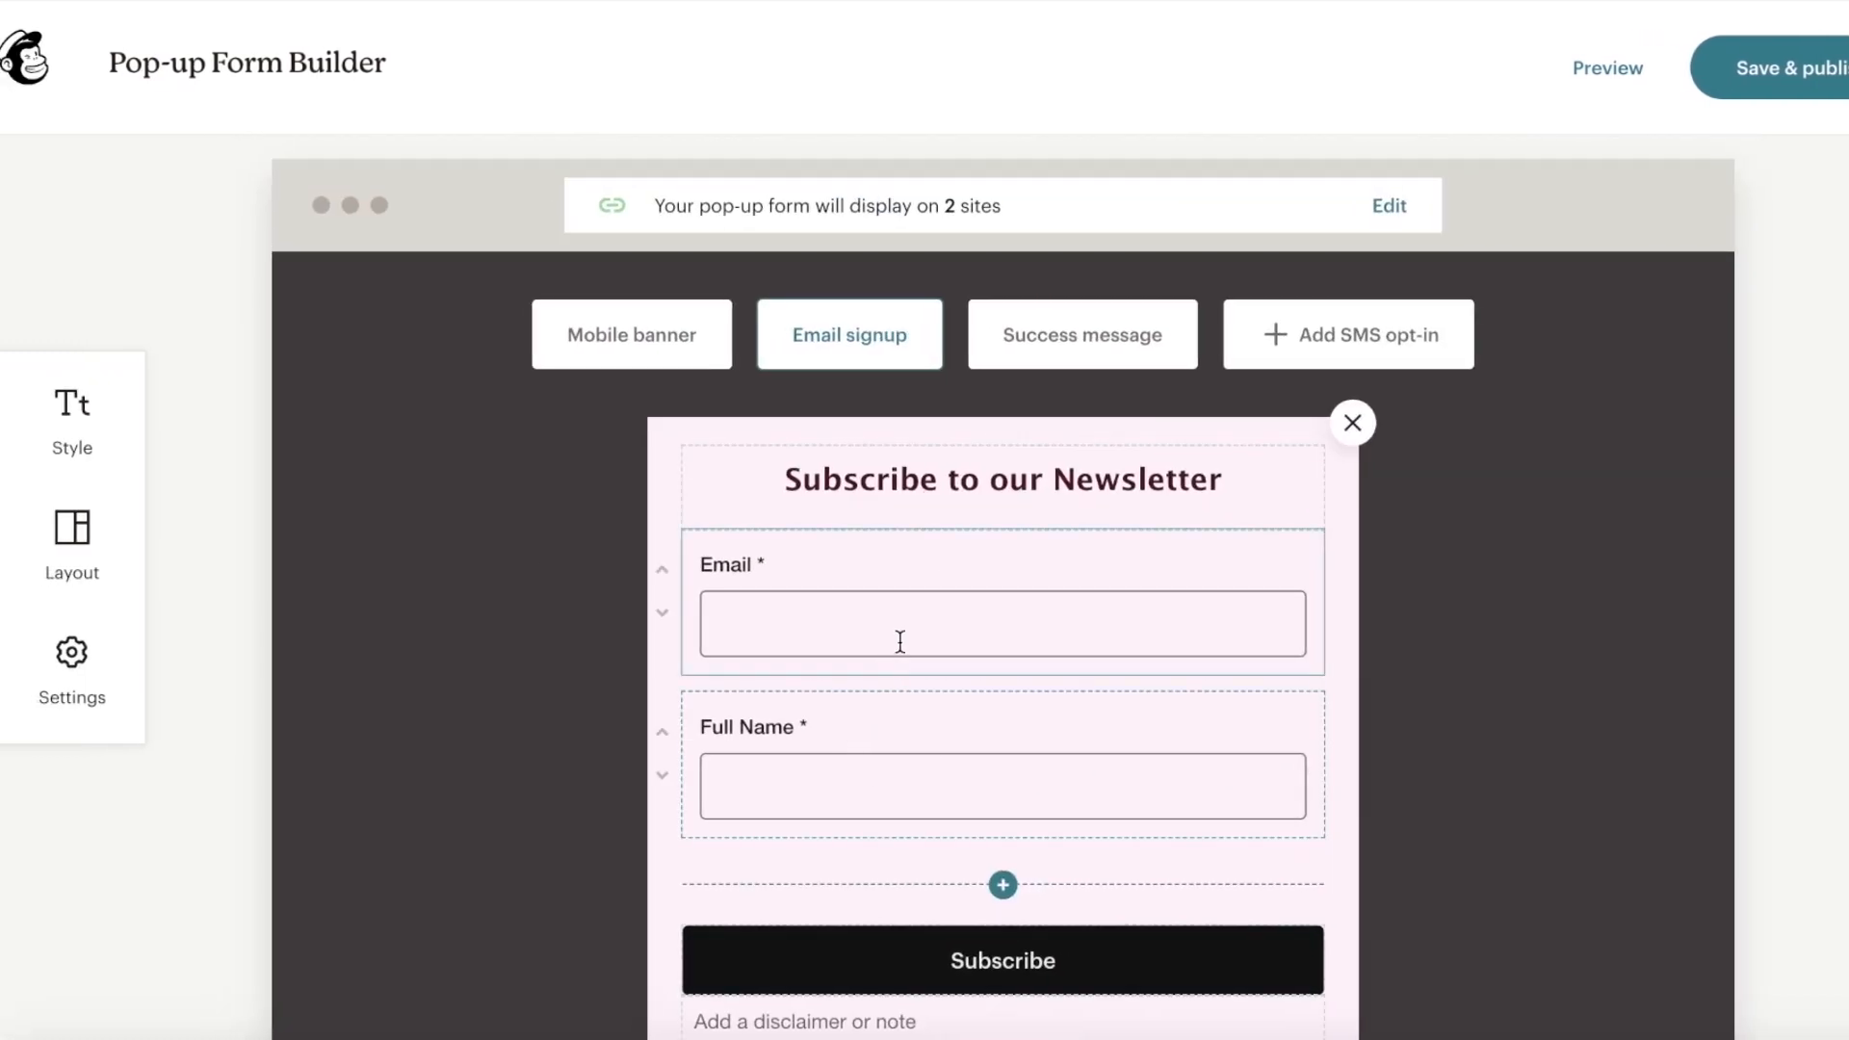
scroll(867, 607, "down", 1)
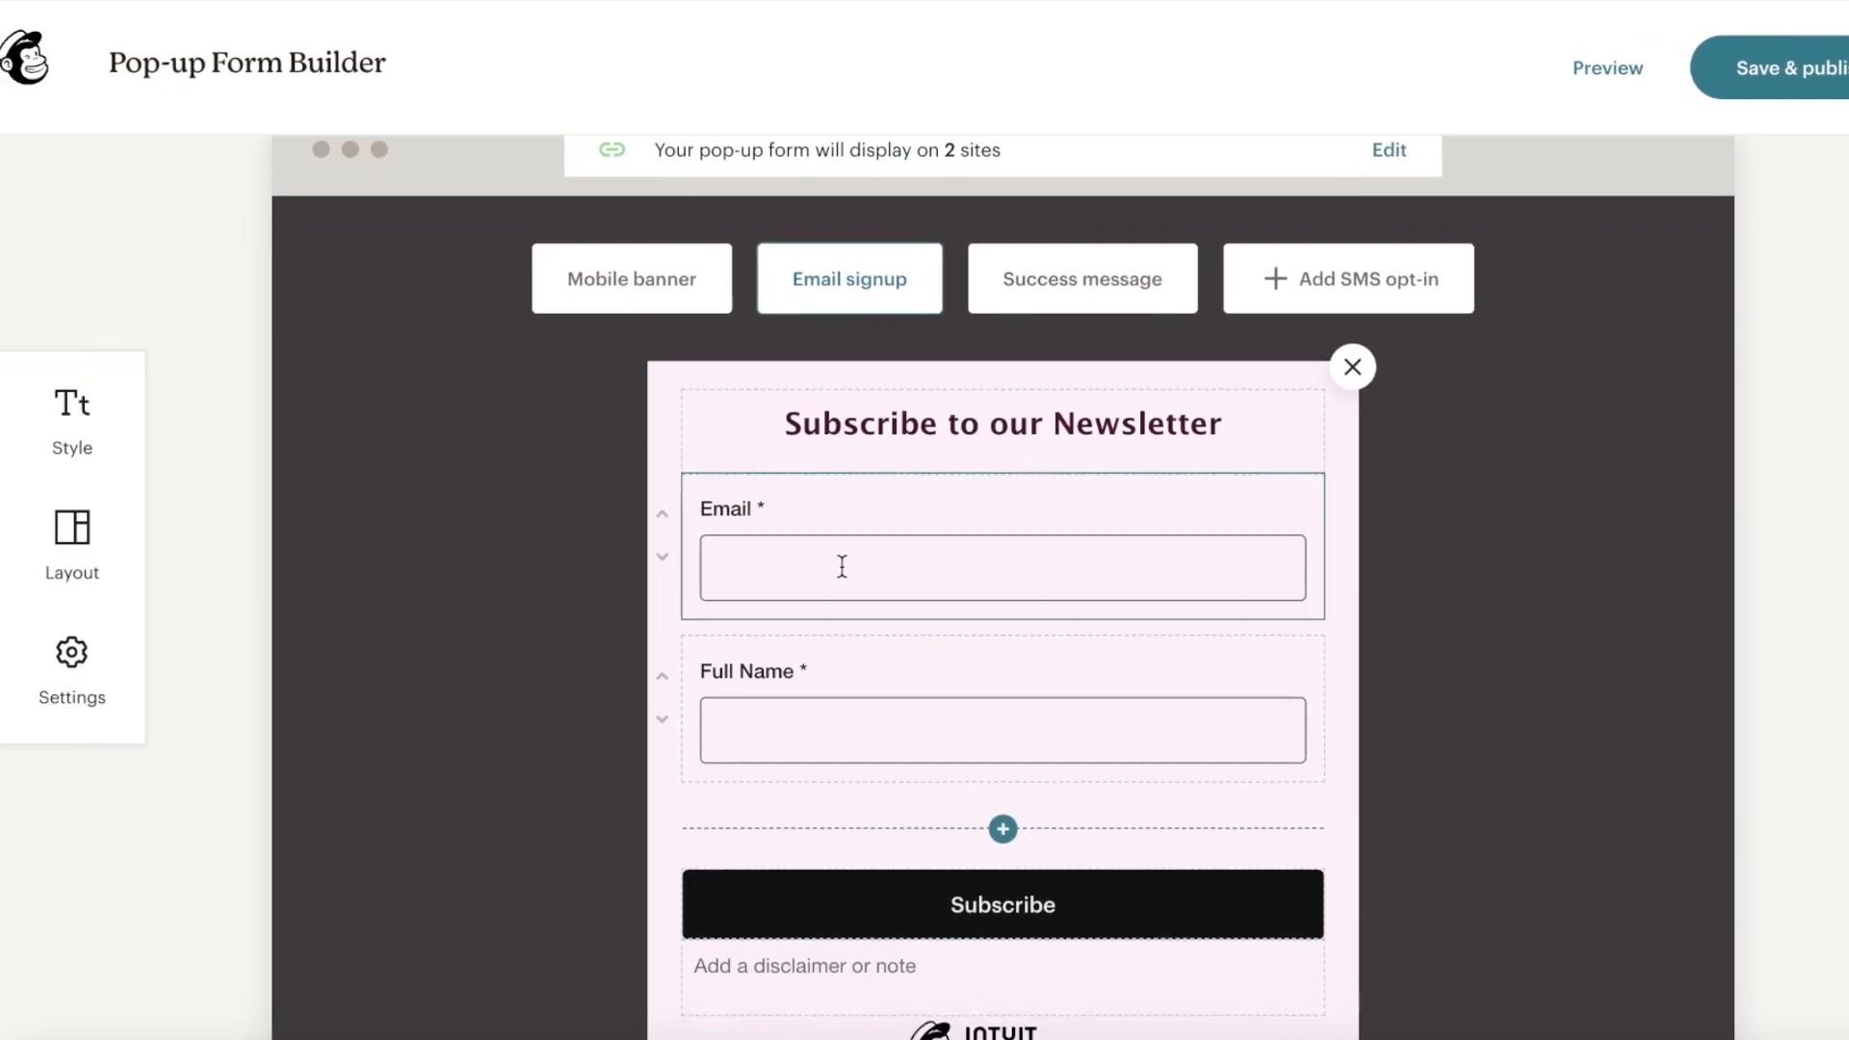
left_click(97, 458)
left_click(58, 403)
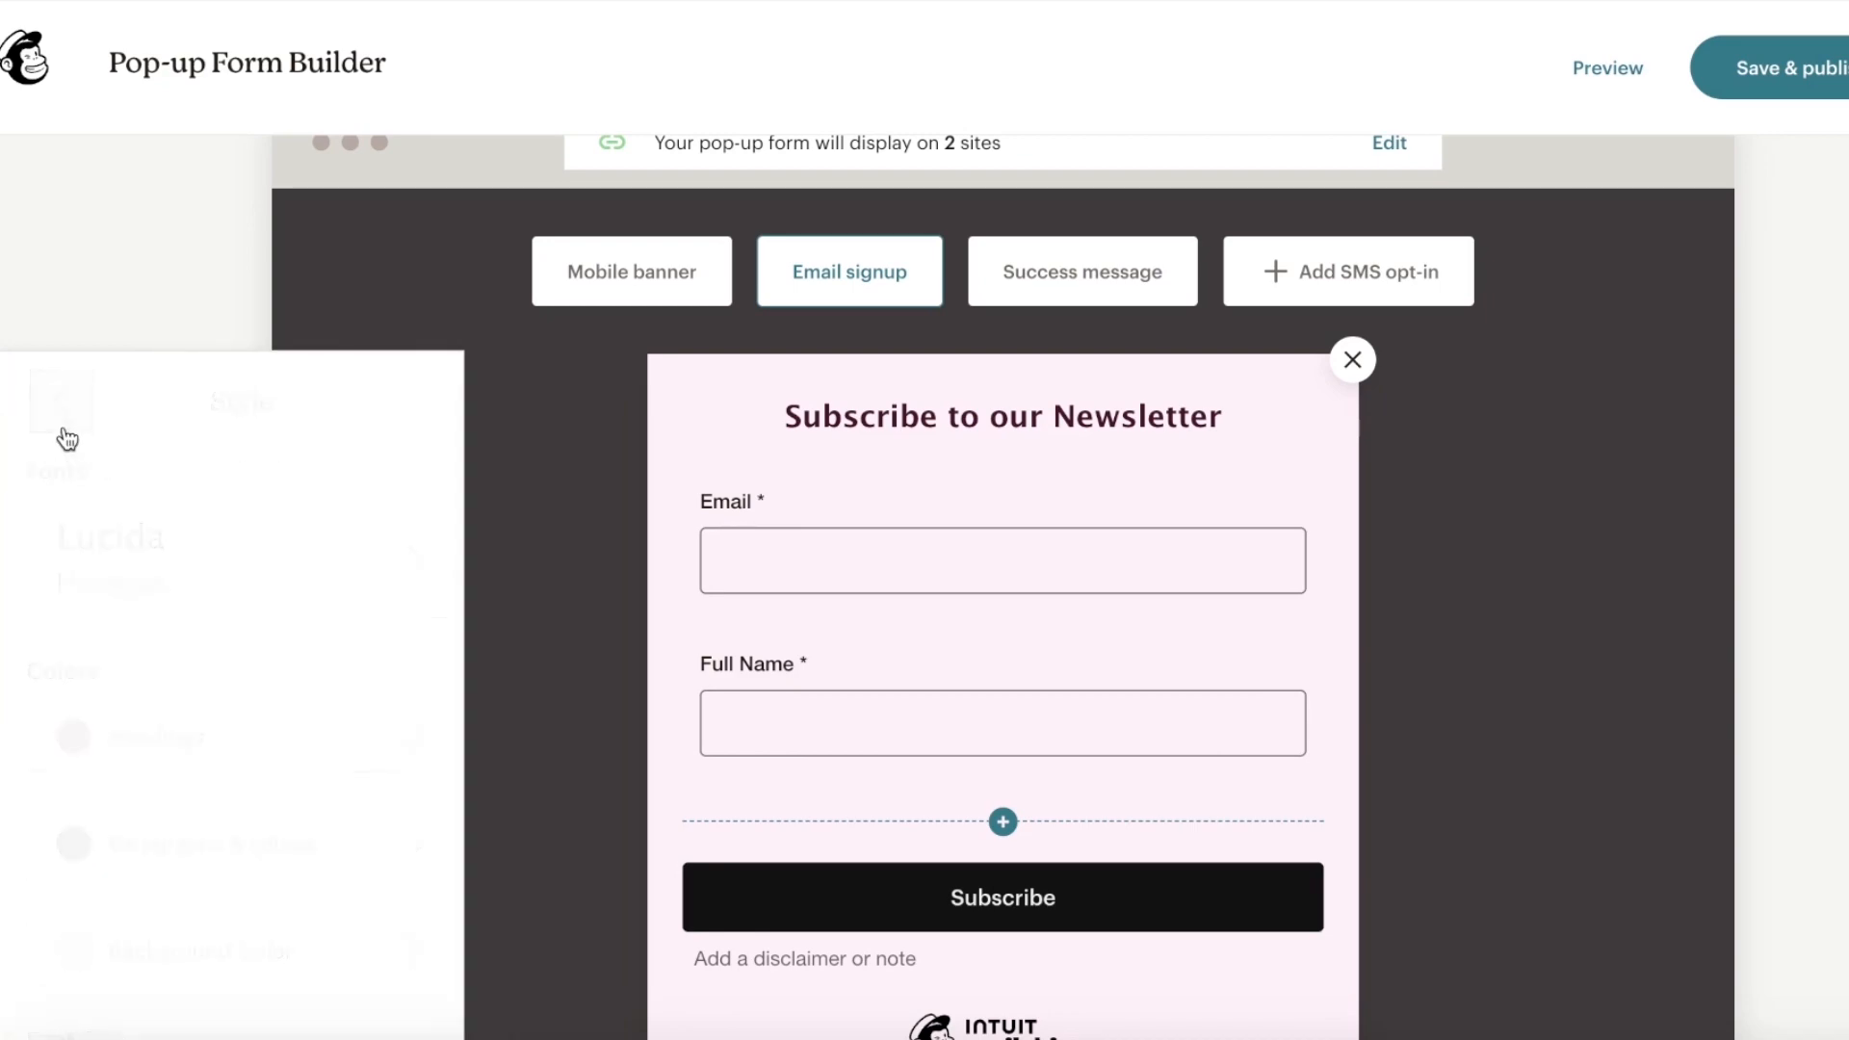
left_click(66, 435)
scroll(106, 520, "down", 1)
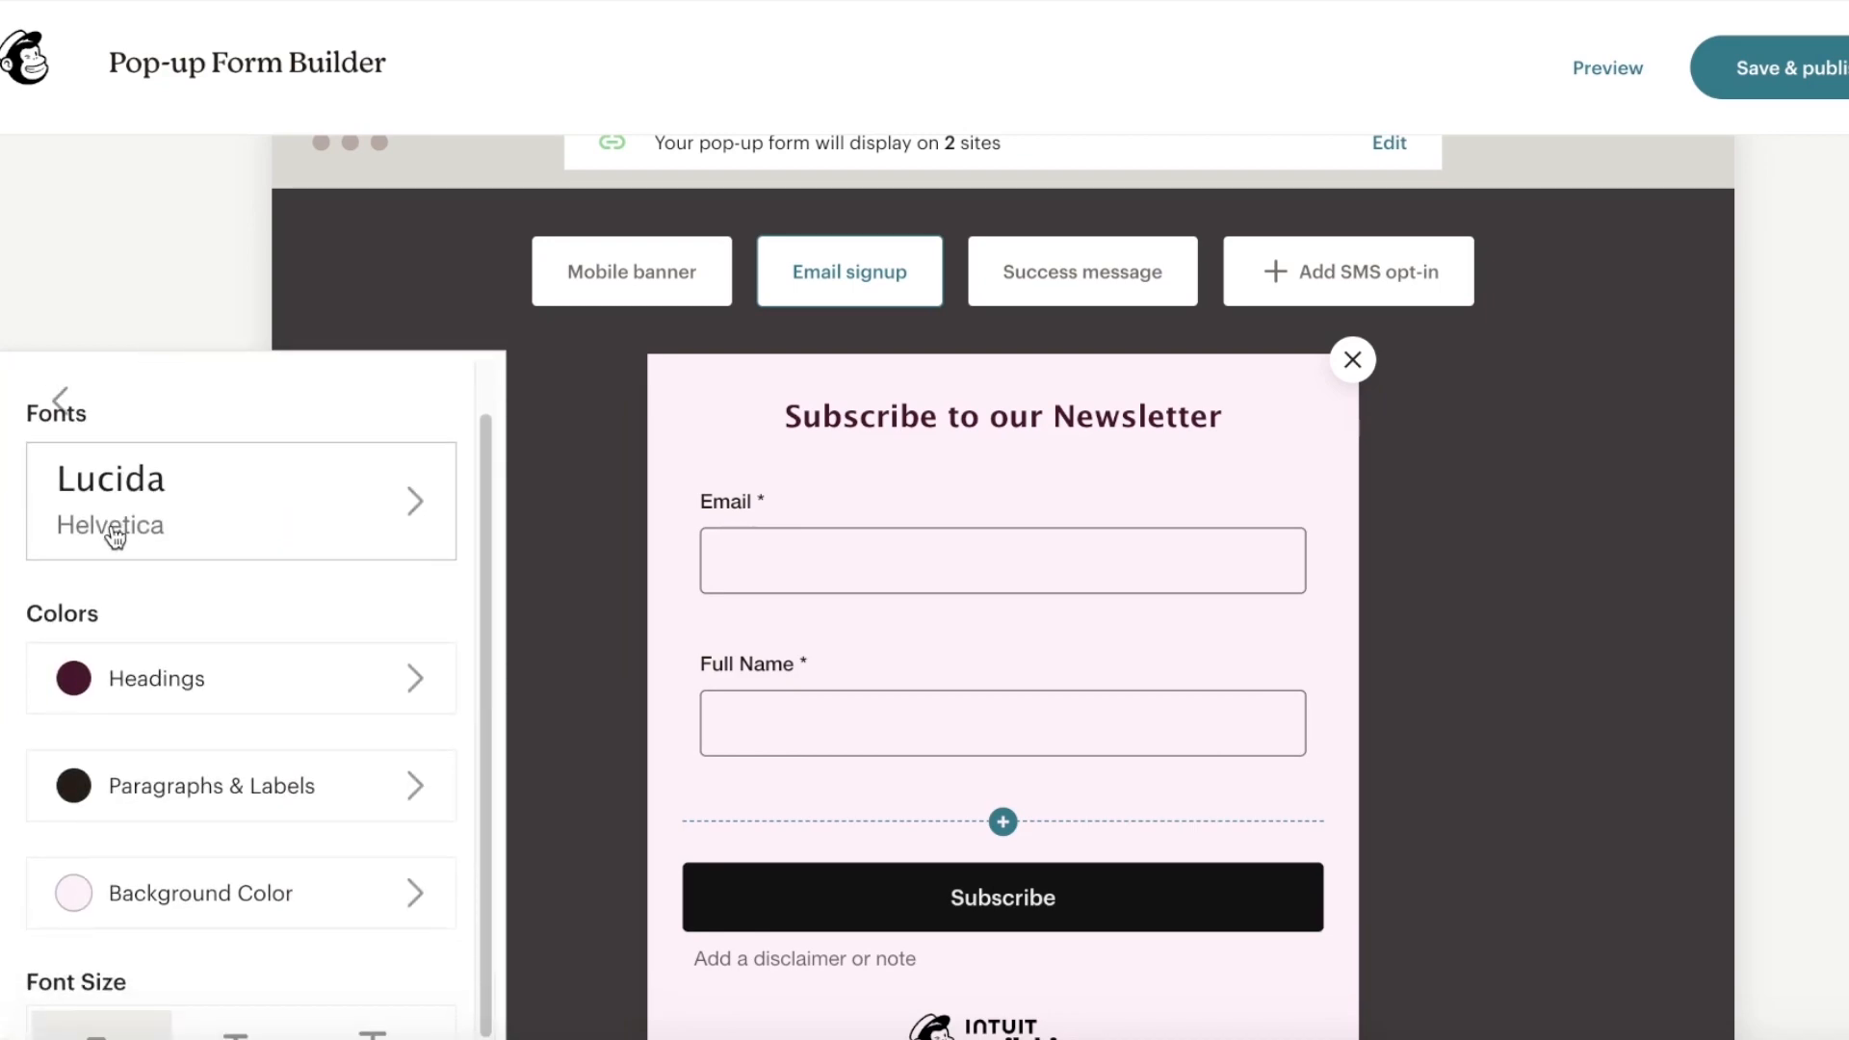
left_click(127, 491)
left_click(194, 546)
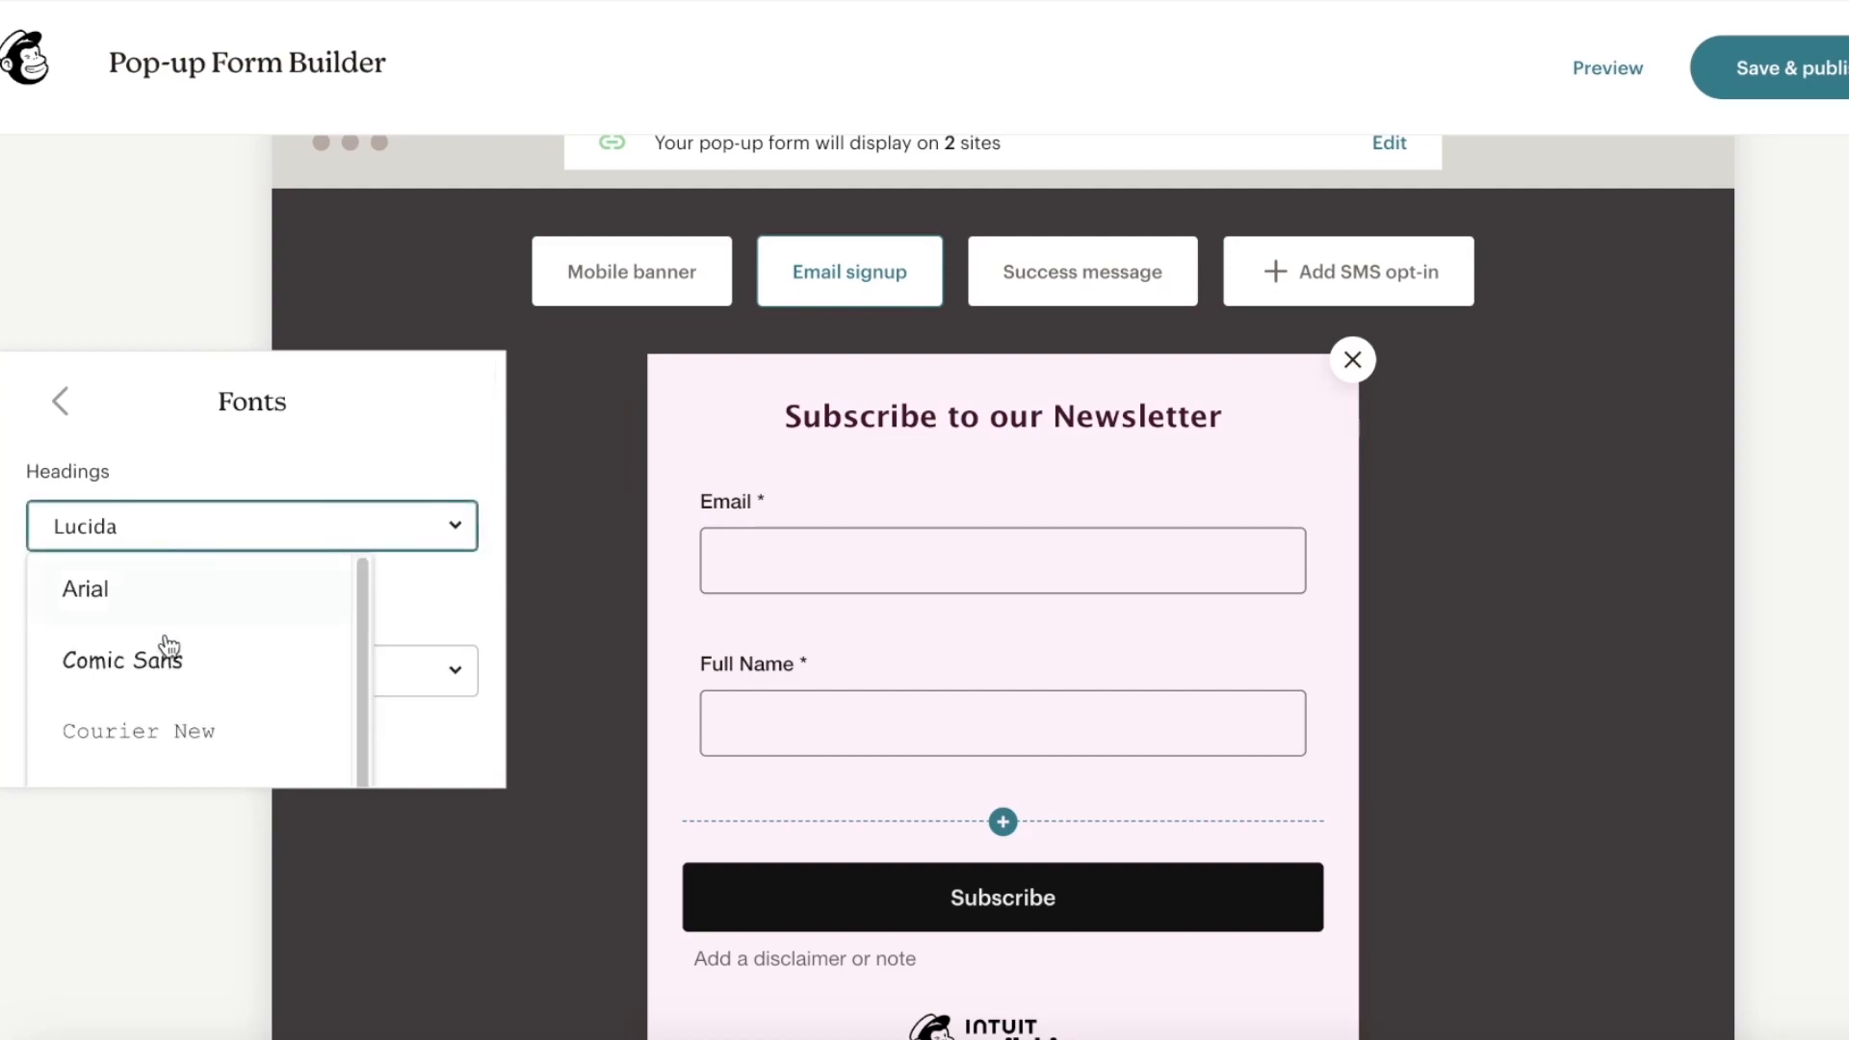
scroll(168, 665, "down", 3)
left_click(159, 671)
Set the form's paragraph font to Arial and return to the style overview.
left_click(173, 672)
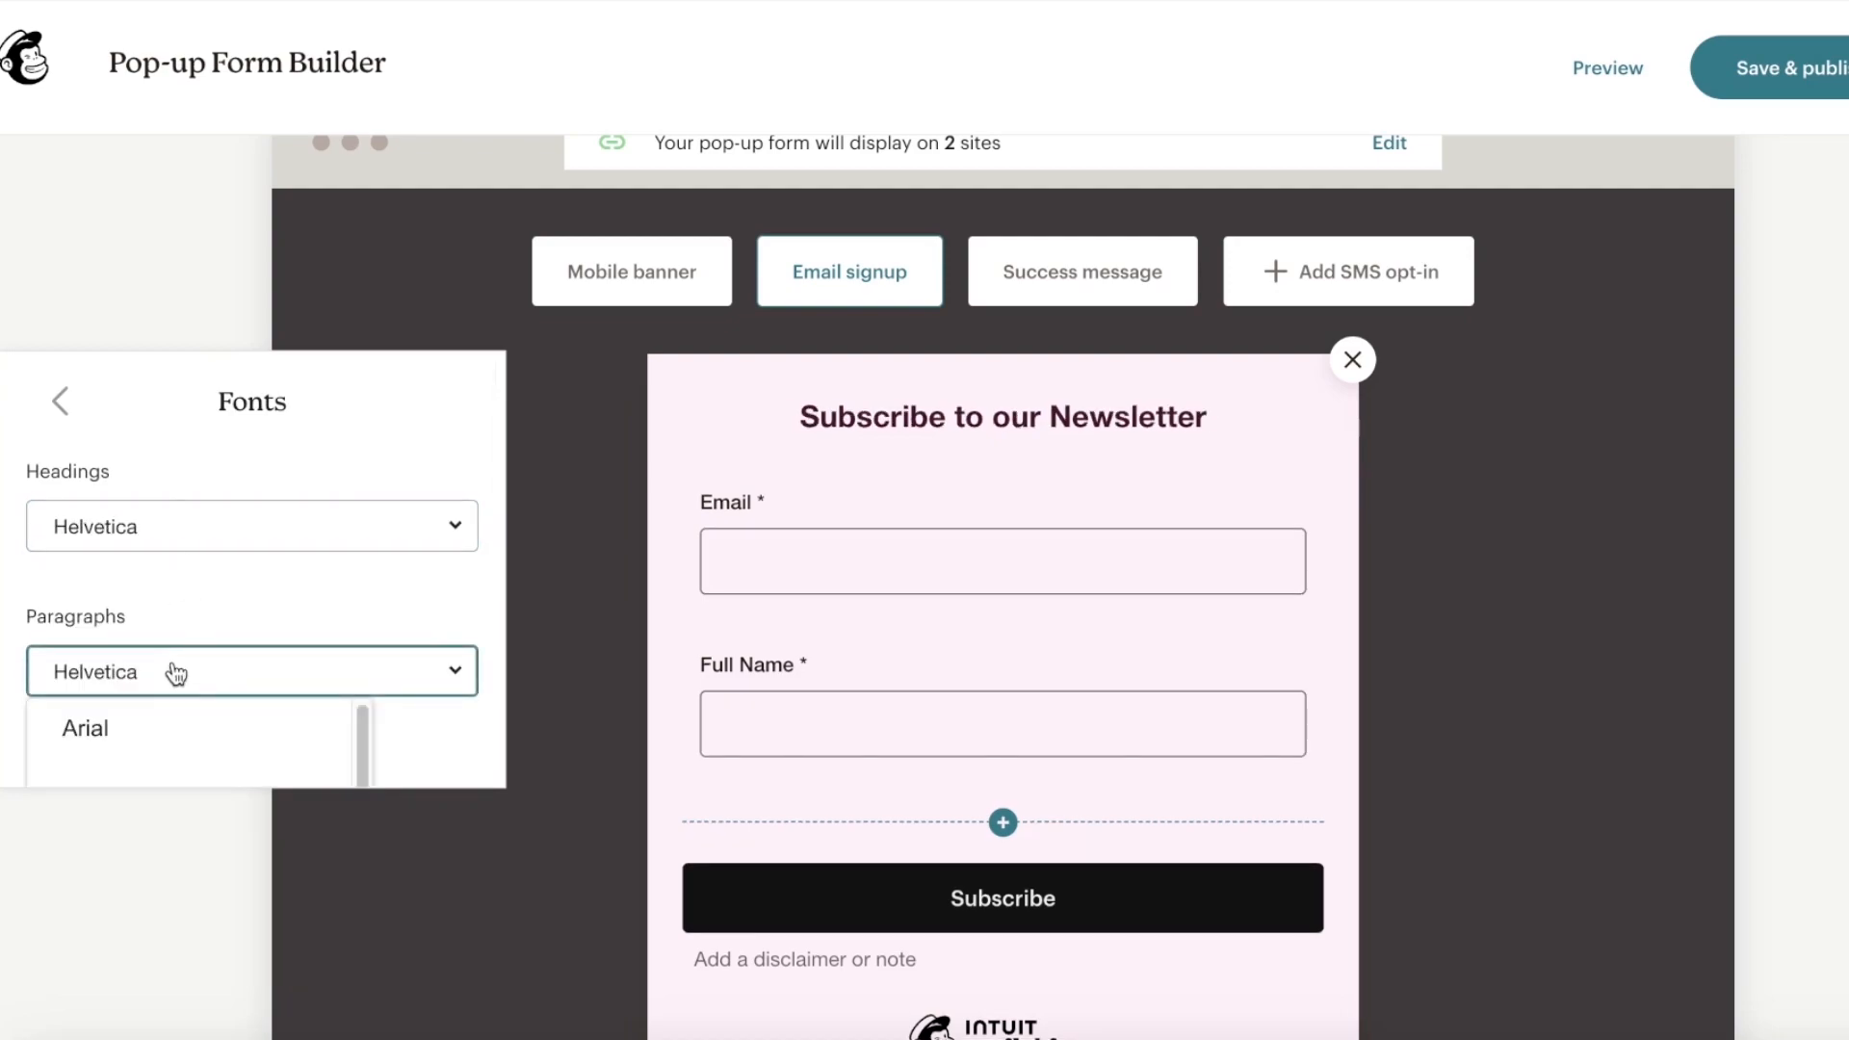
scroll(152, 741, "down", 5)
scroll(169, 741, "up", 5)
left_click(198, 741)
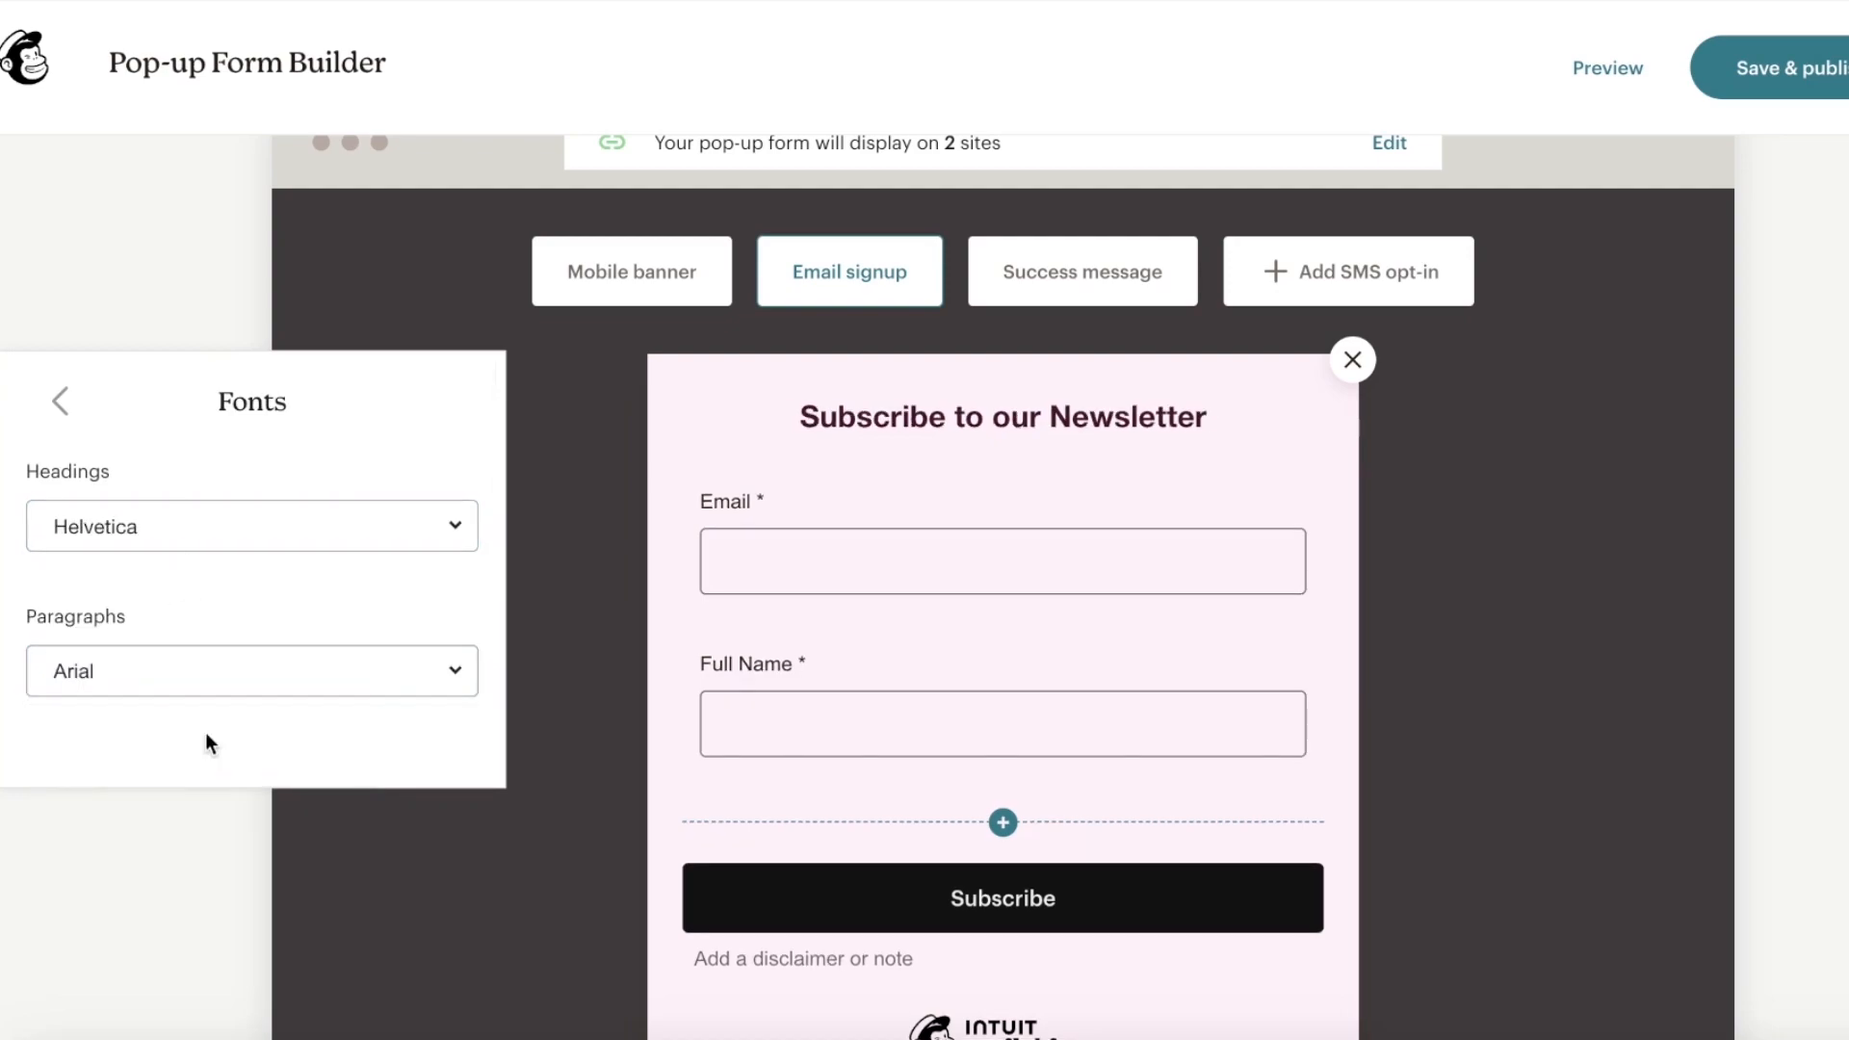
left_click(62, 402)
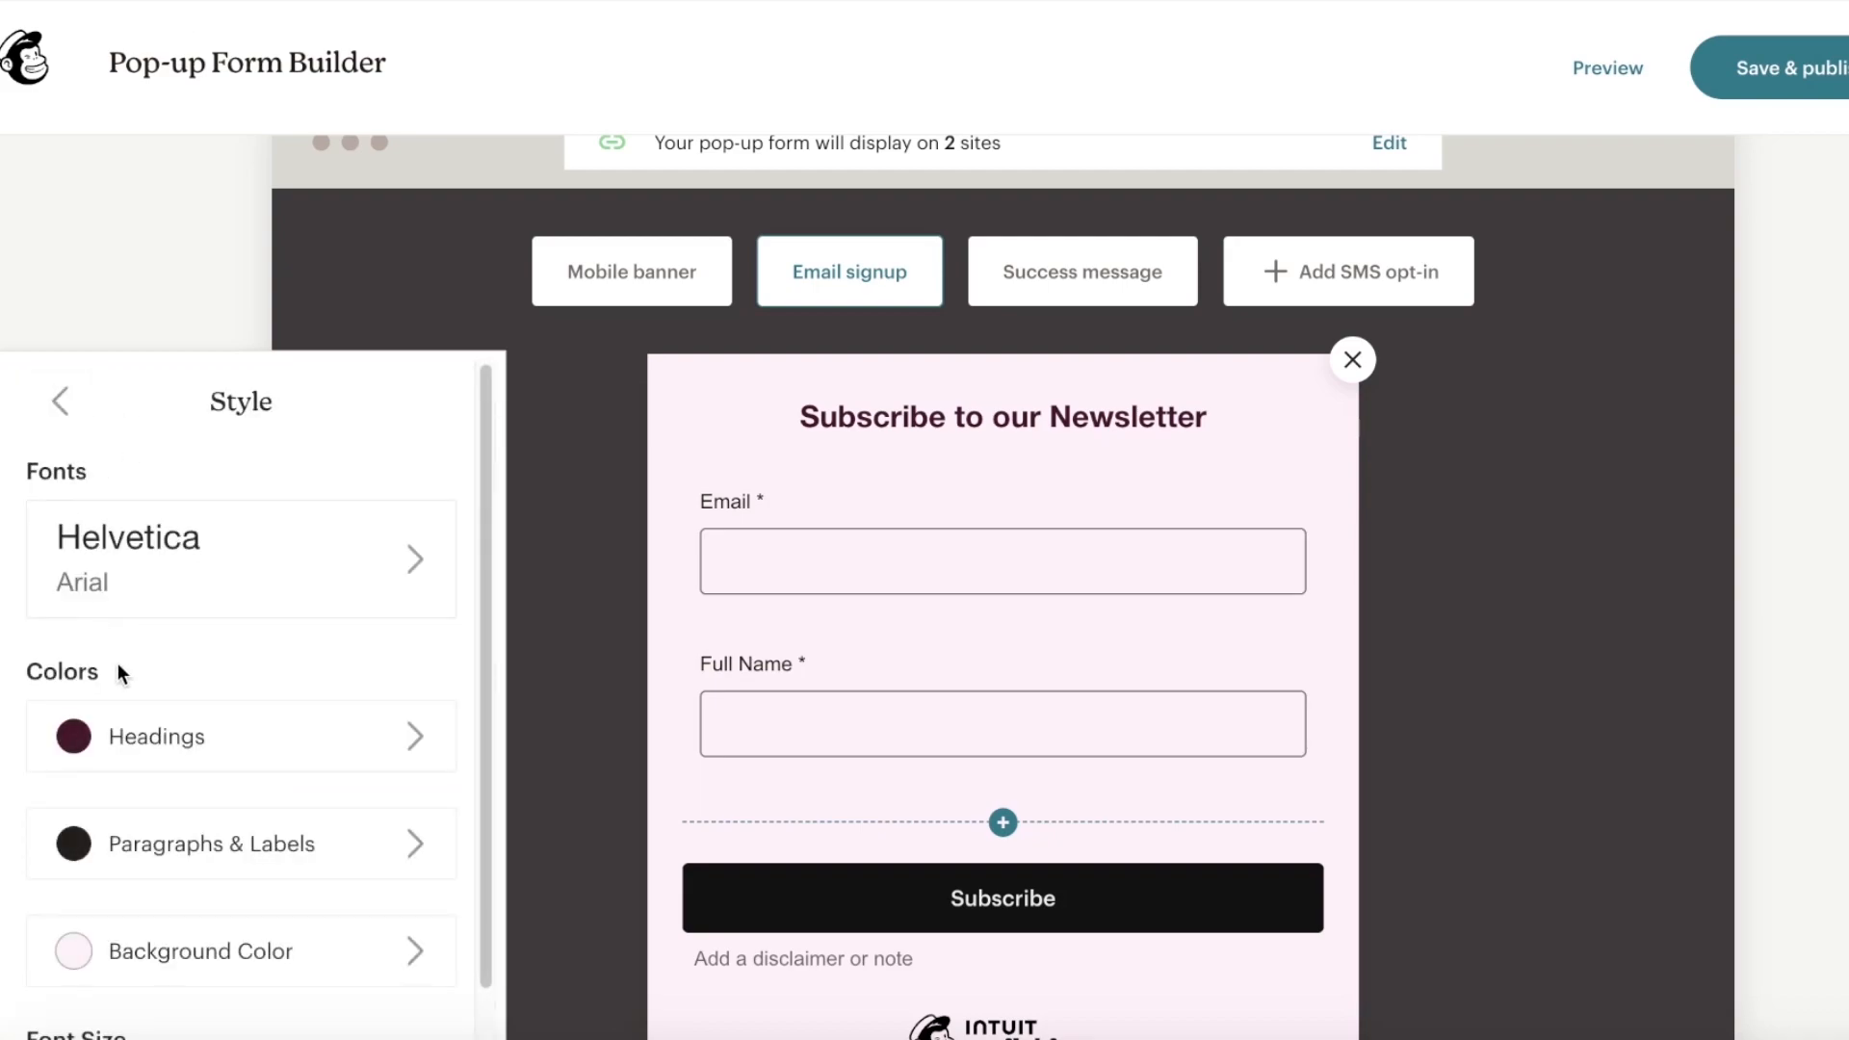
Change the form's heading color to a dark burgundy shade.
scroll(113, 650, "down", 2)
left_click(183, 604)
left_click(660, 198)
left_click(655, 255)
scroll(660, 308, "up", 1)
left_click(668, 262)
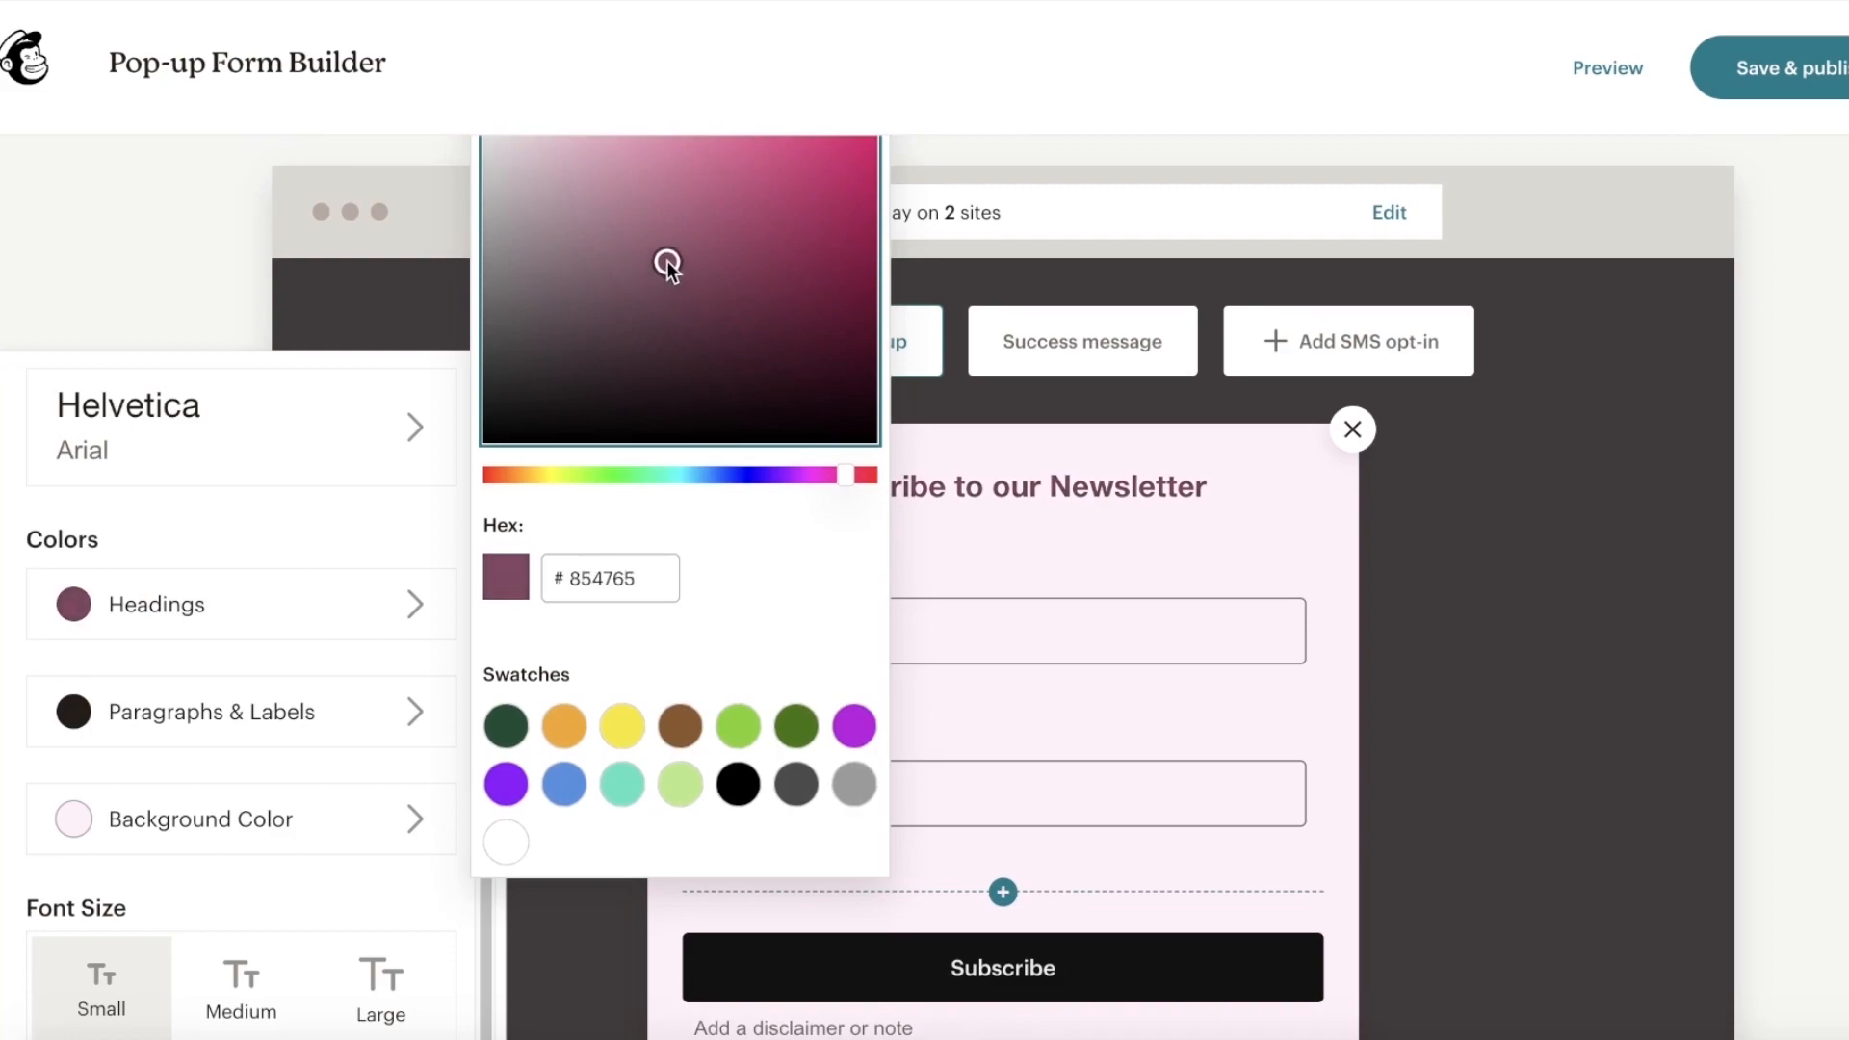
left_click(846, 331)
left_click(872, 311)
Change the color of paragraphs and labels to dark blue, hex 1B0698.
left_click(303, 713)
left_click(715, 427)
left_click(726, 344)
left_click(759, 582)
left_click(784, 392)
left_click(878, 261)
left_click_drag(866, 304, 865, 349)
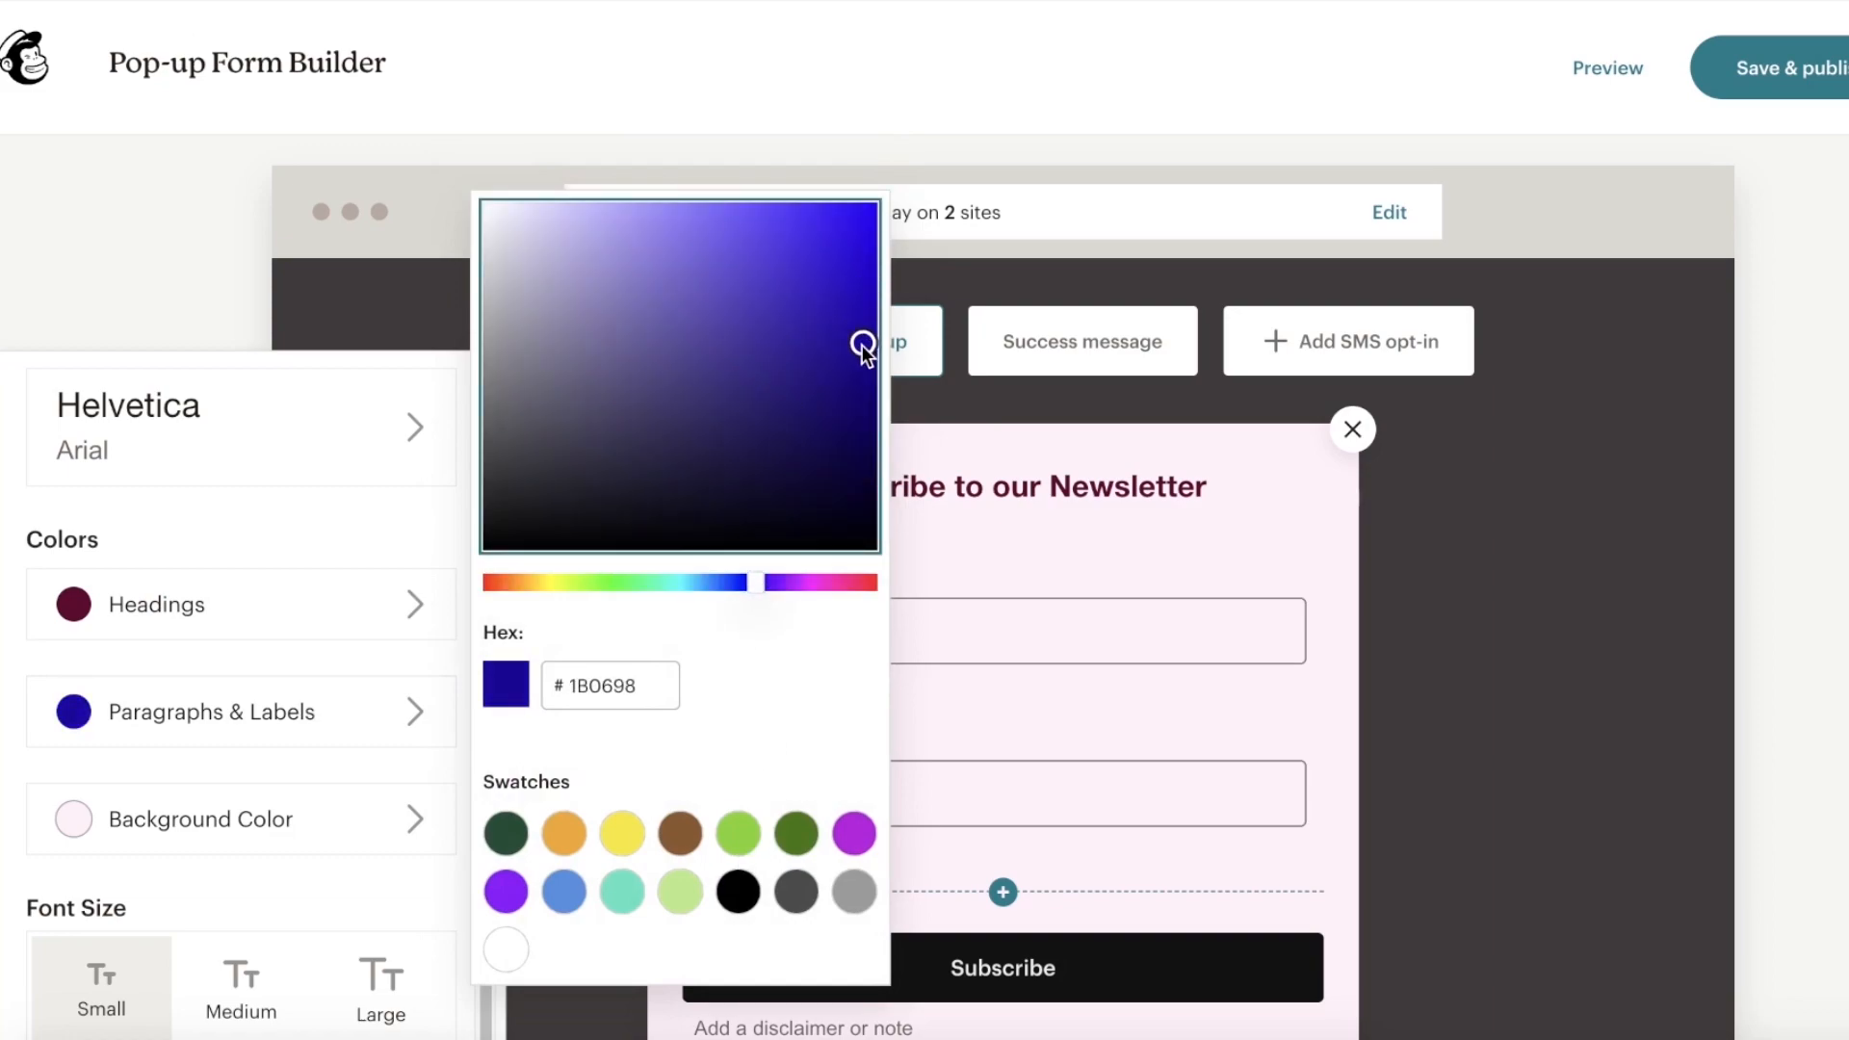
Check the form's background color options and review the restyled form.
left_click(106, 840)
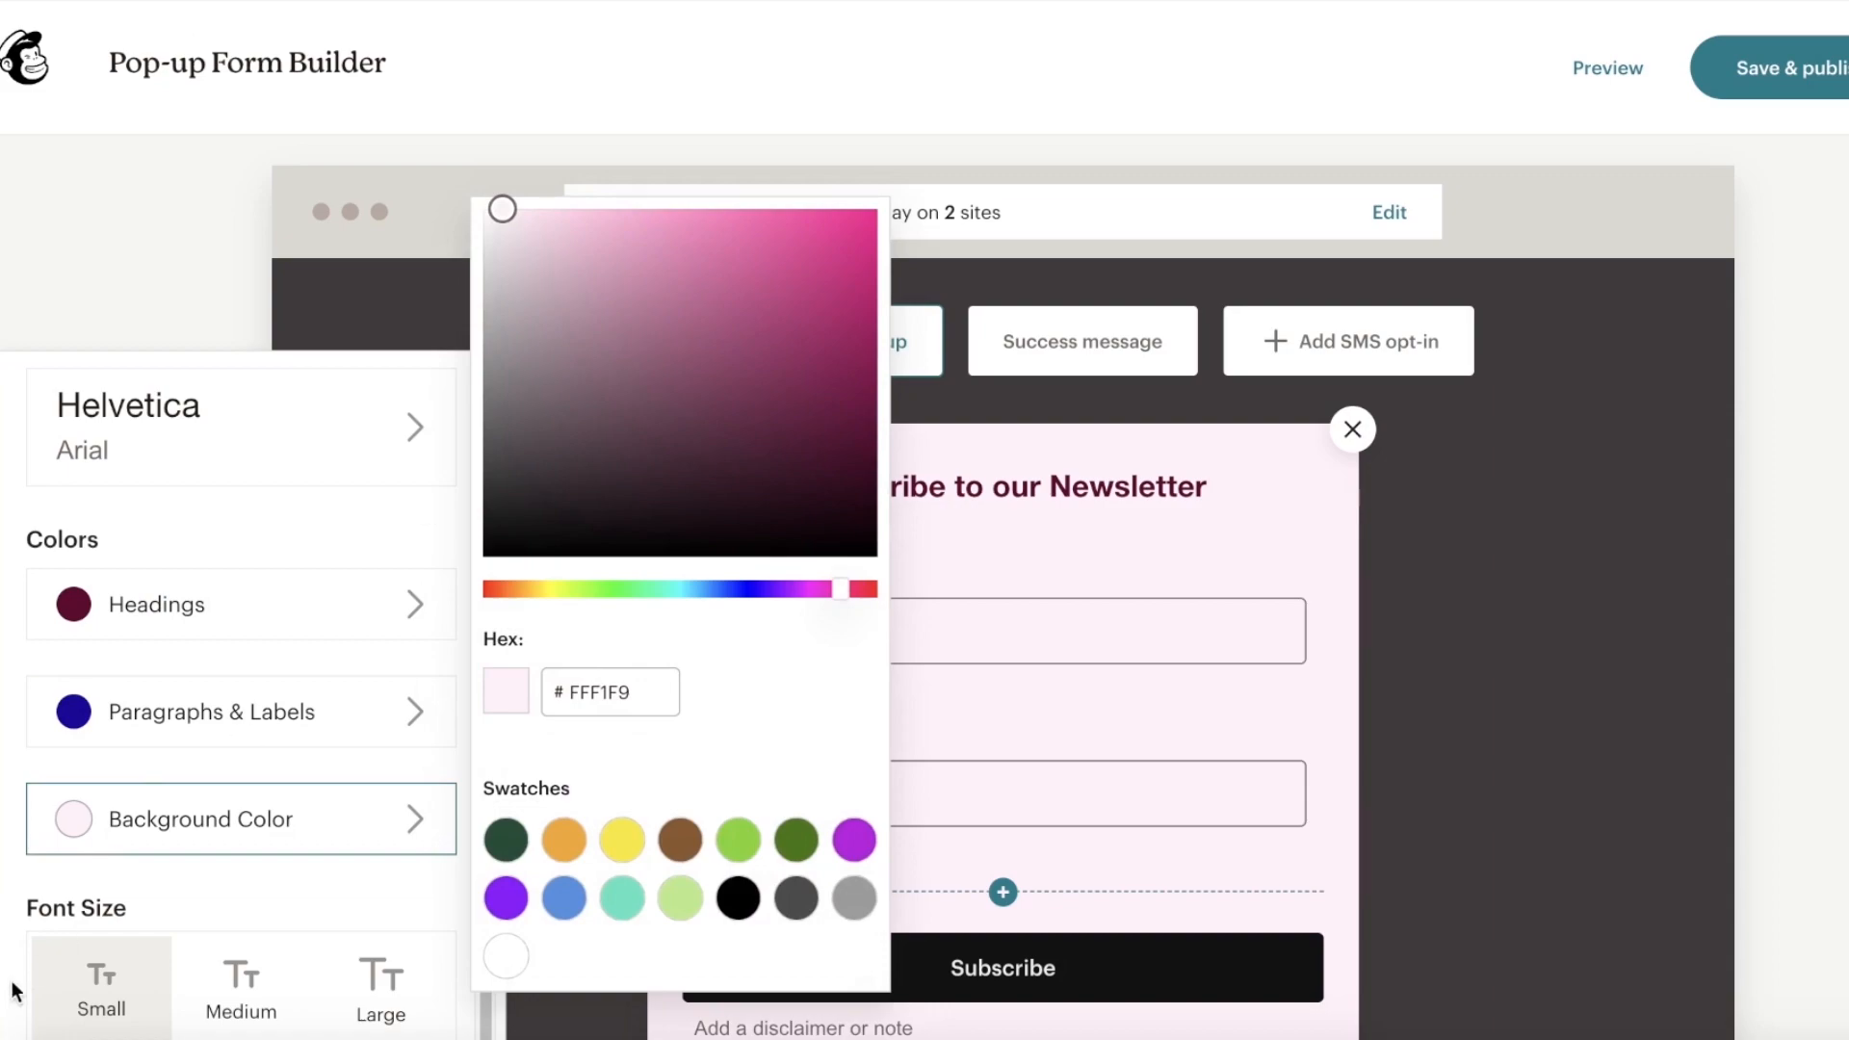
left_click(118, 887)
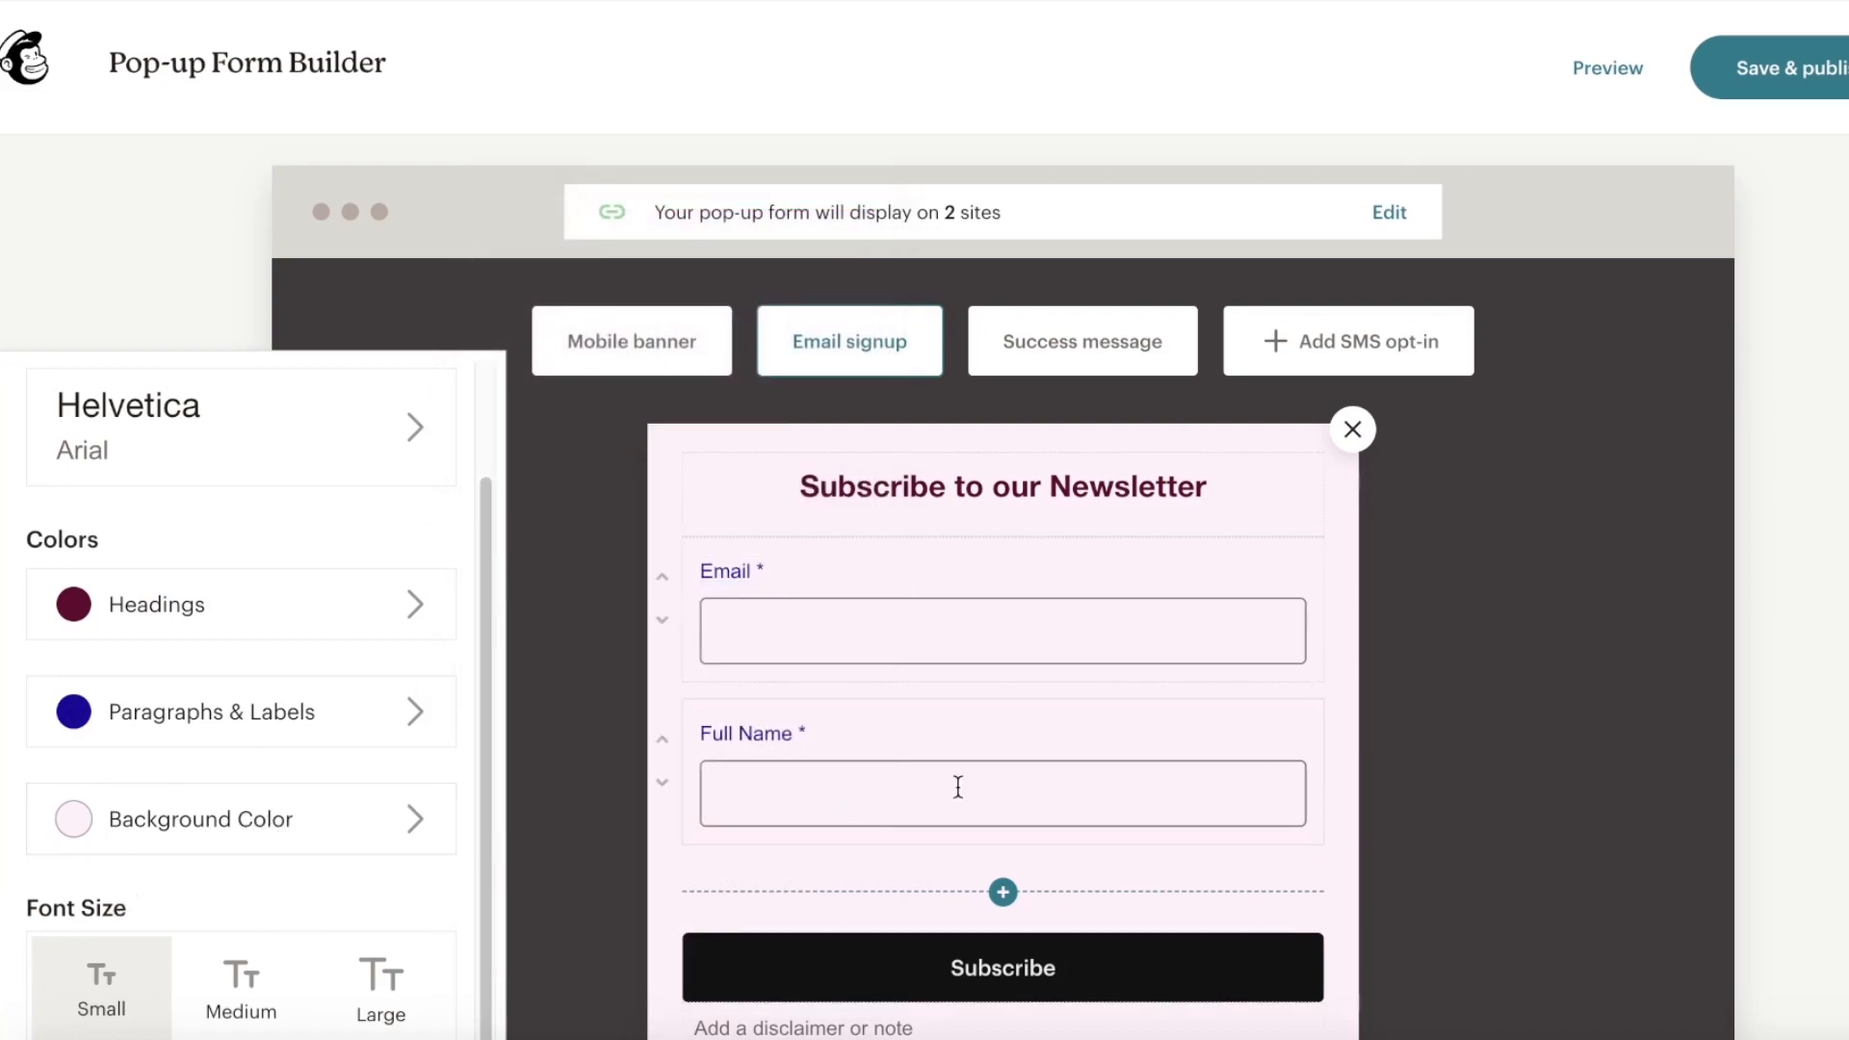
scroll(850, 809, "down", 3)
scroll(441, 998, "up", 1)
scroll(1664, 442, "up", 3)
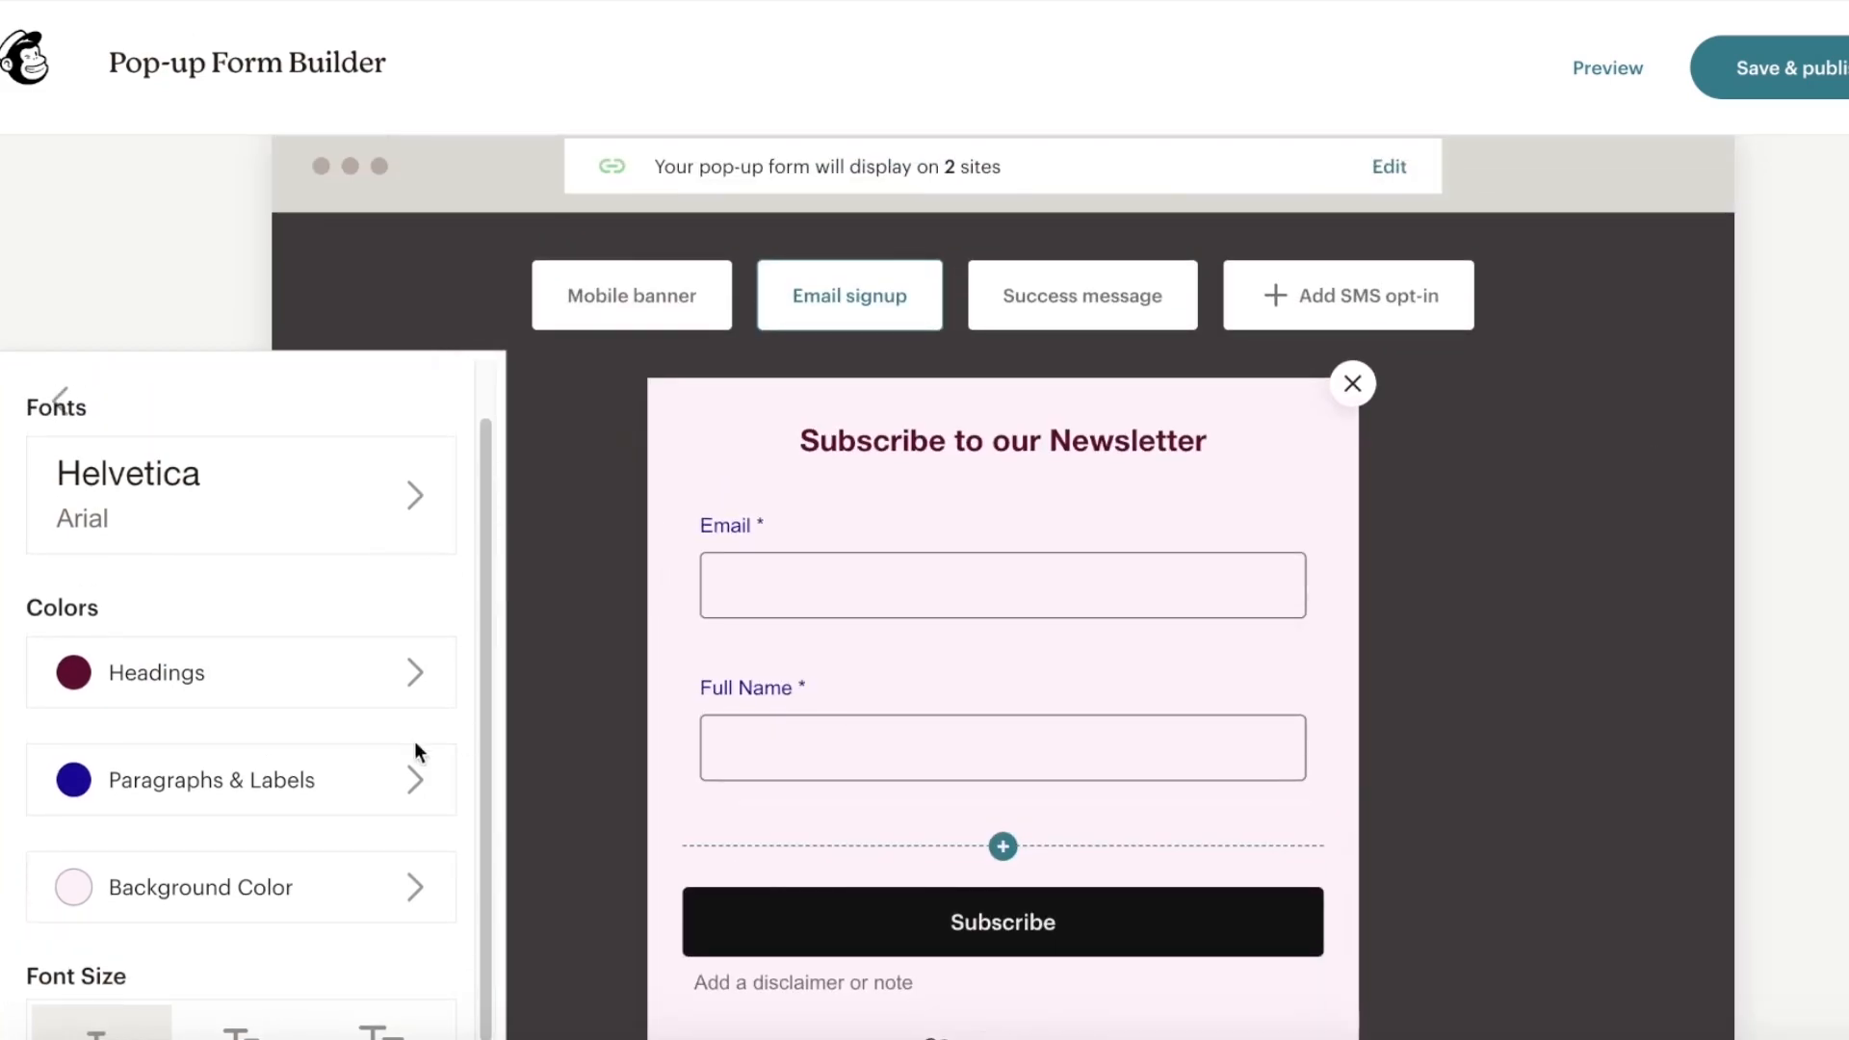
Set the form's font size to Large and return to the email signup form.
scroll(436, 744, "down", 1)
left_click(266, 981)
left_click(380, 981)
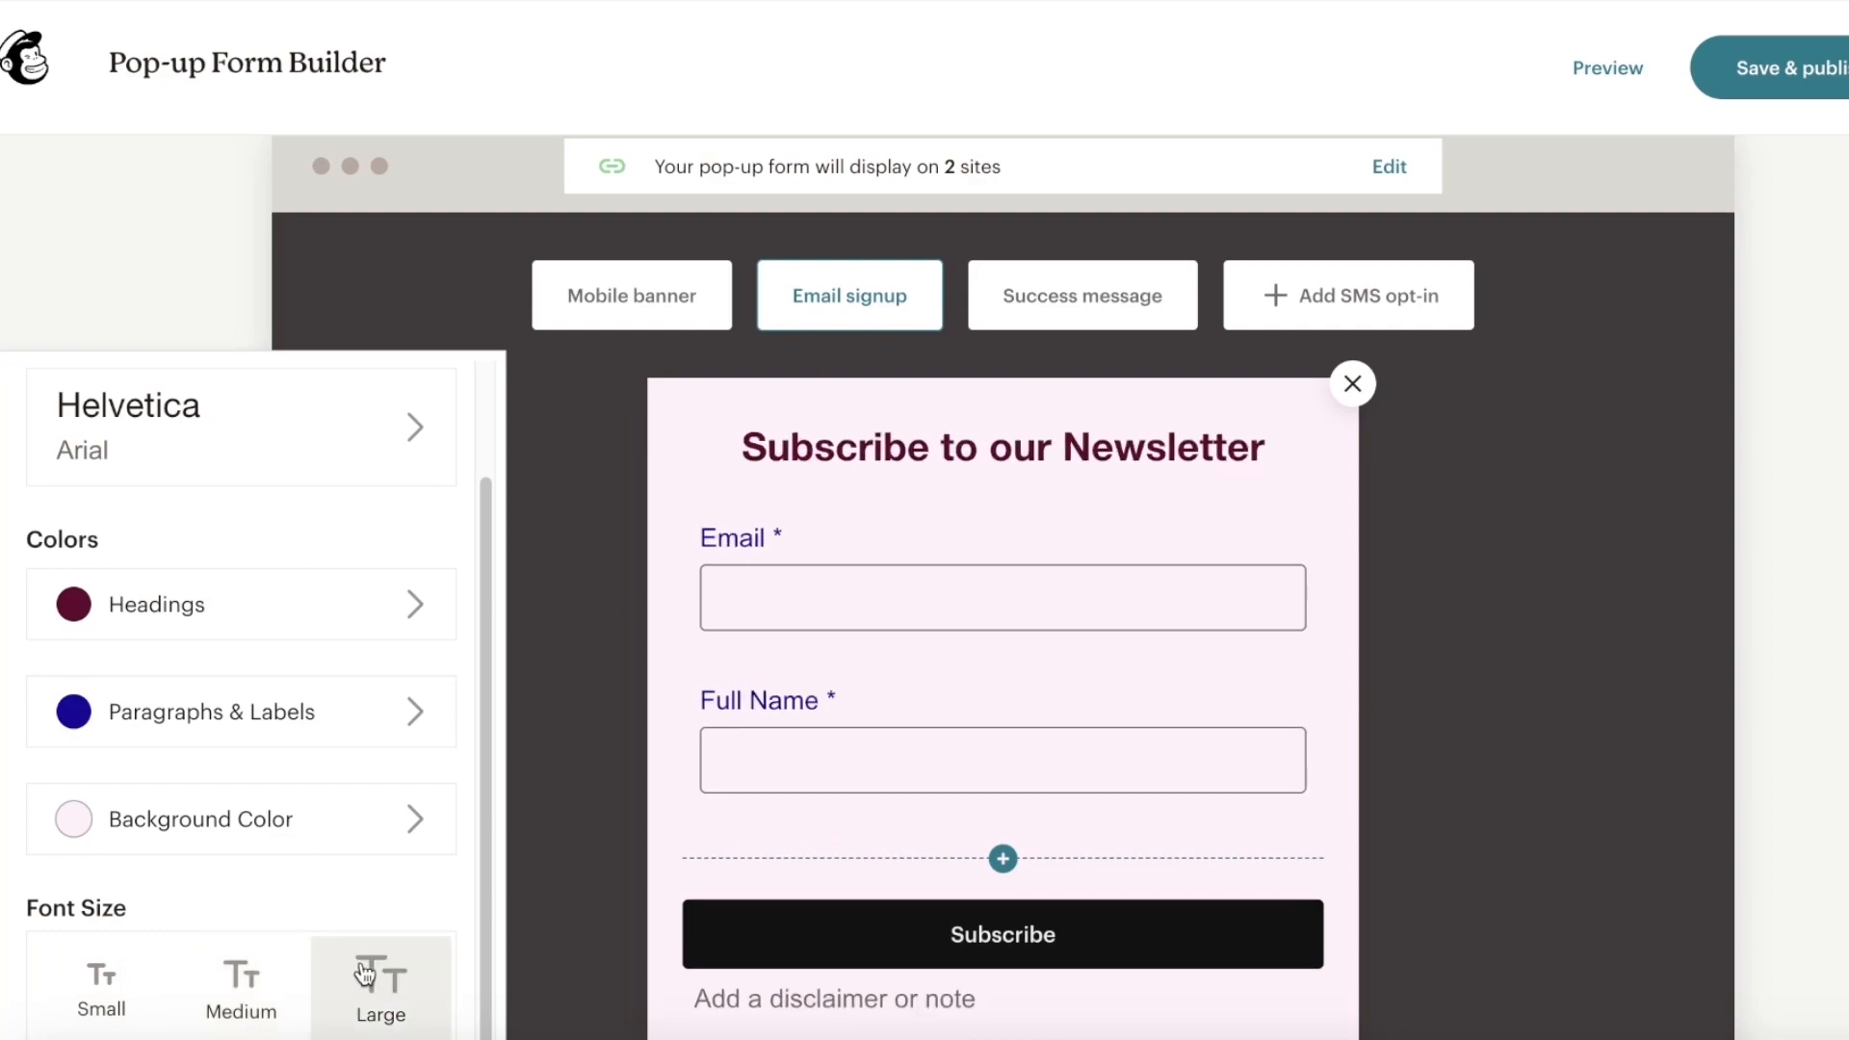
scroll(838, 818, "down", 1)
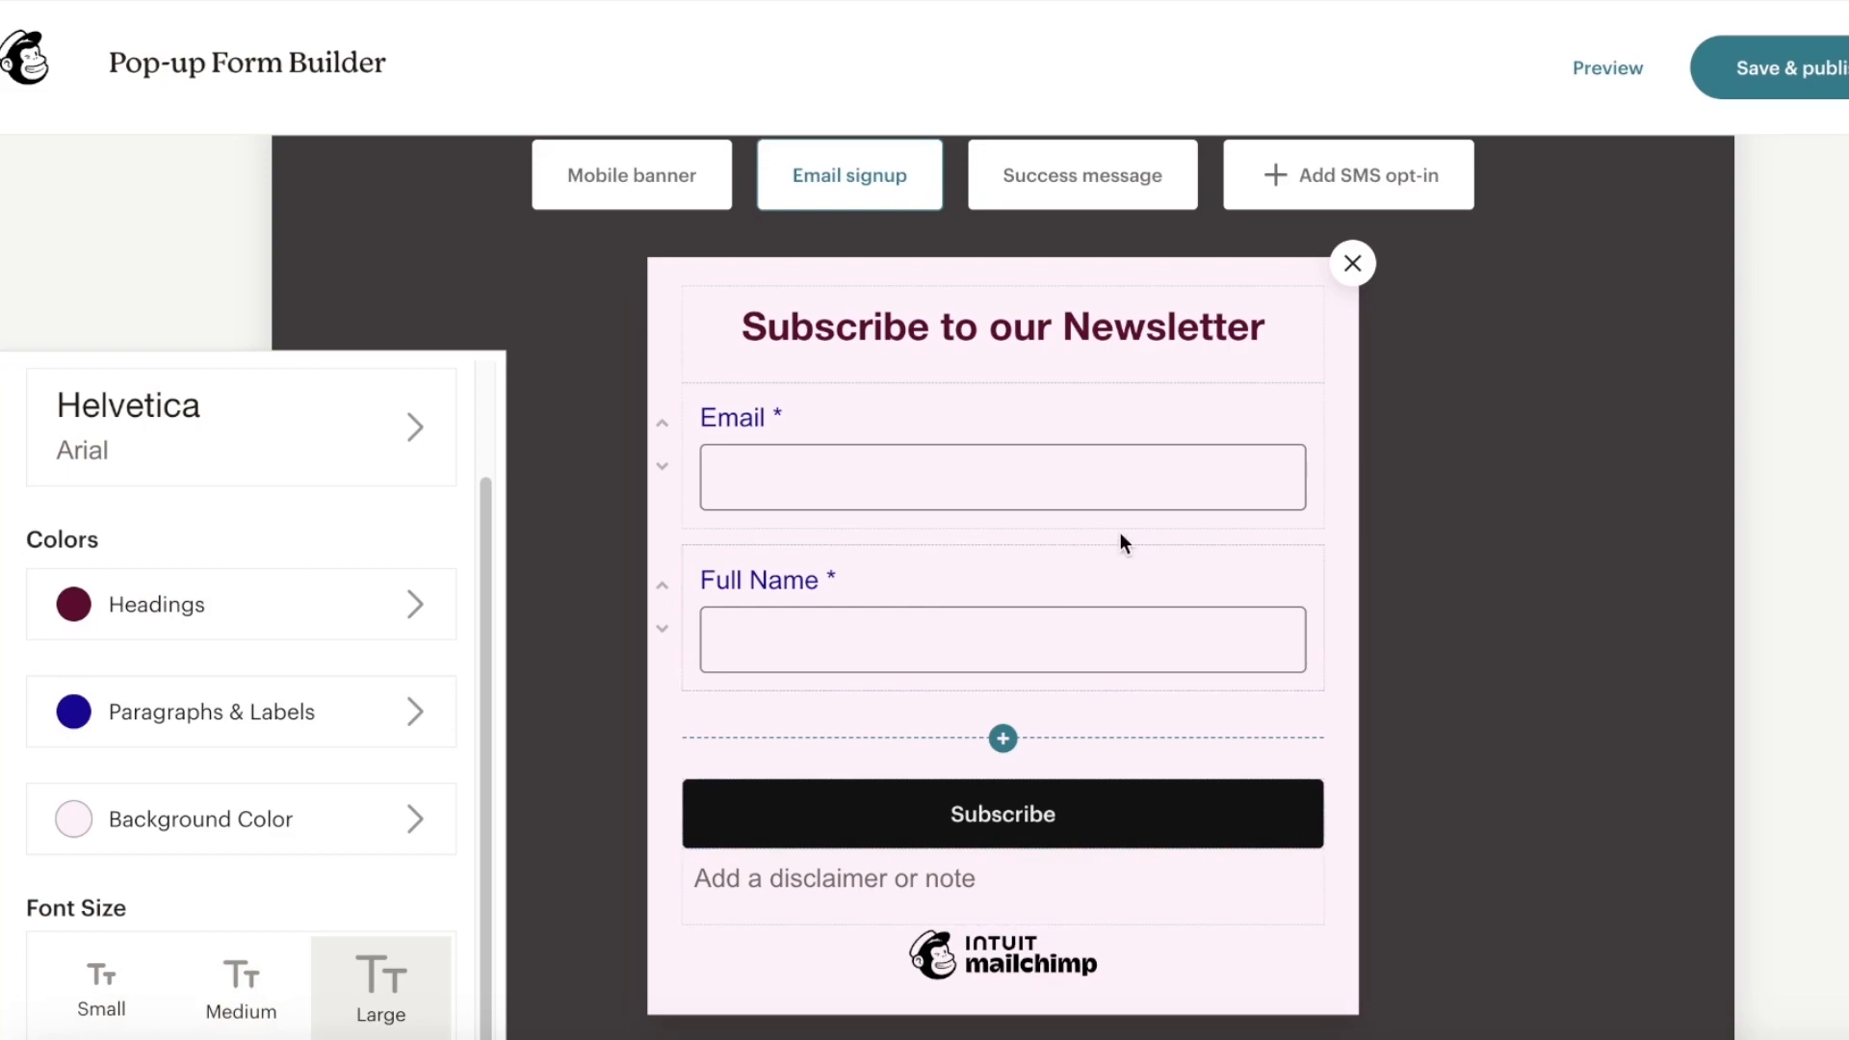
scroll(1106, 541, "up", 1)
left_click(773, 183)
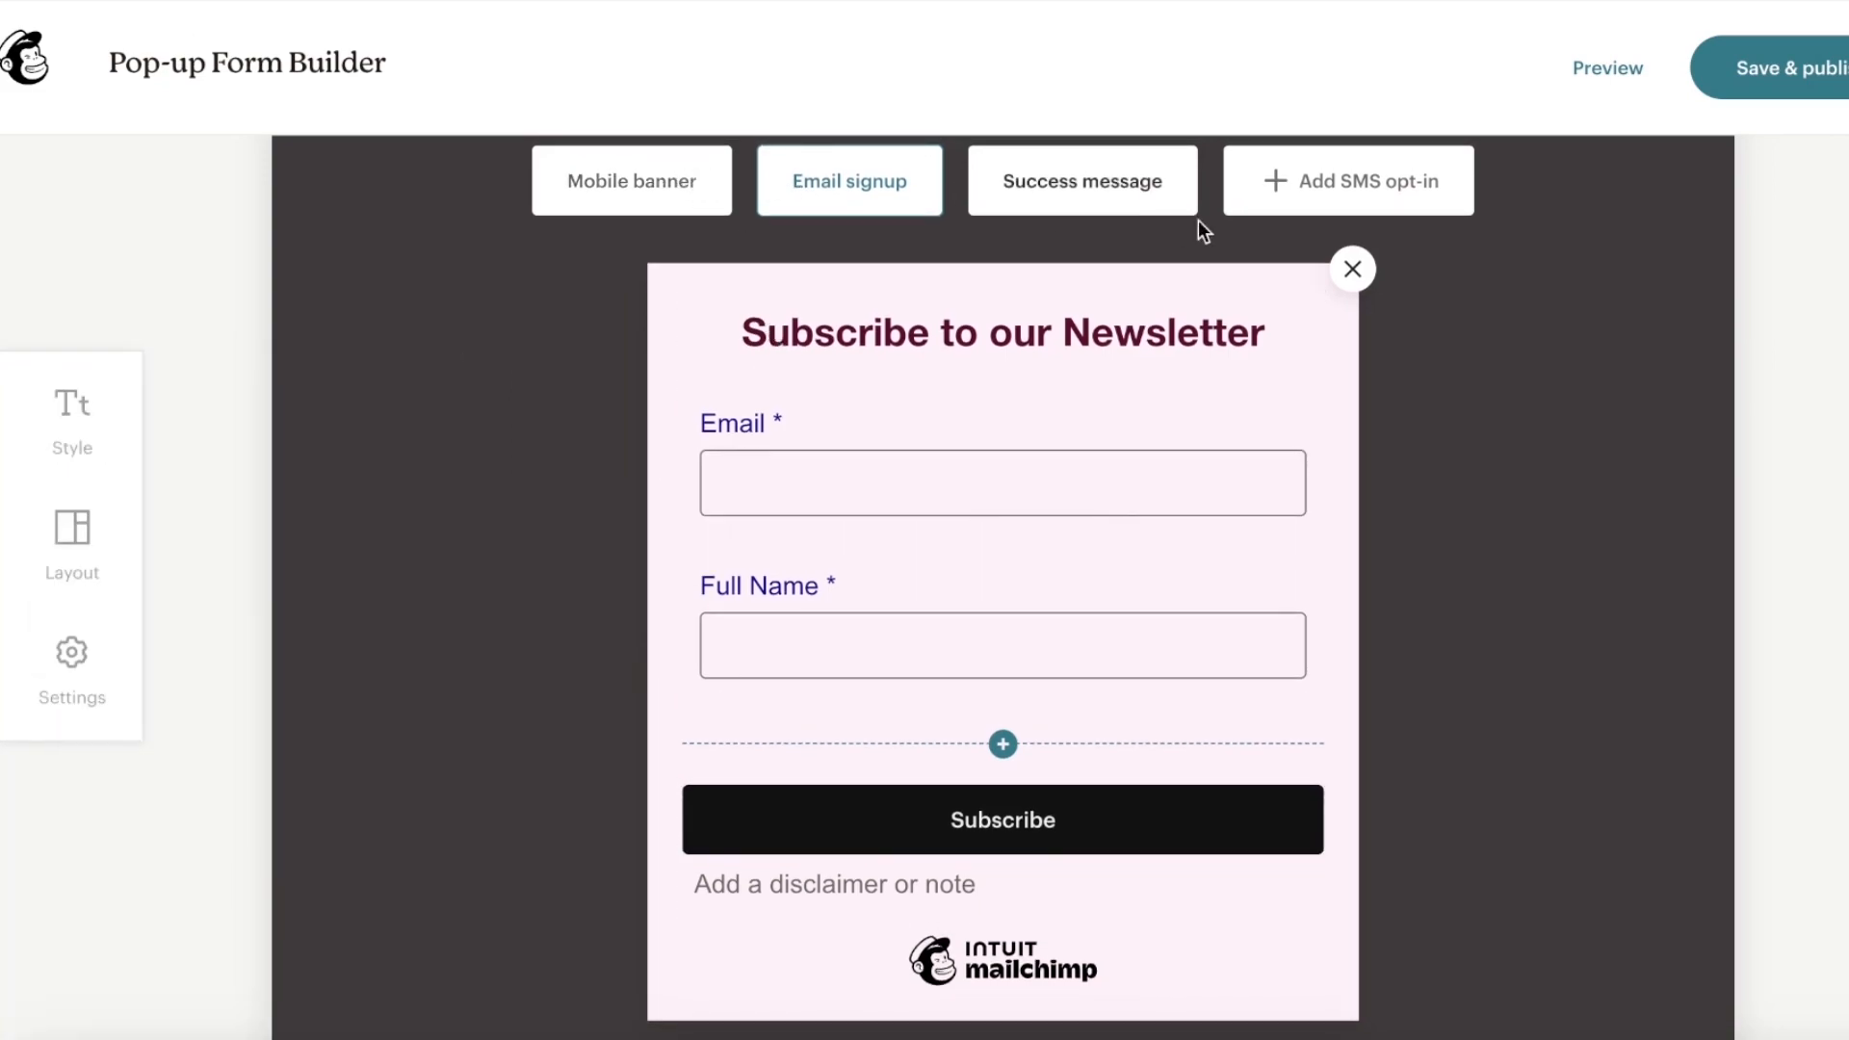
Examine the mobile banner version of the pop-up, including its heading and Subscribe button.
scroll(844, 905, "down", 1)
scroll(913, 836, "right", 2)
scroll(913, 836, "up", 1)
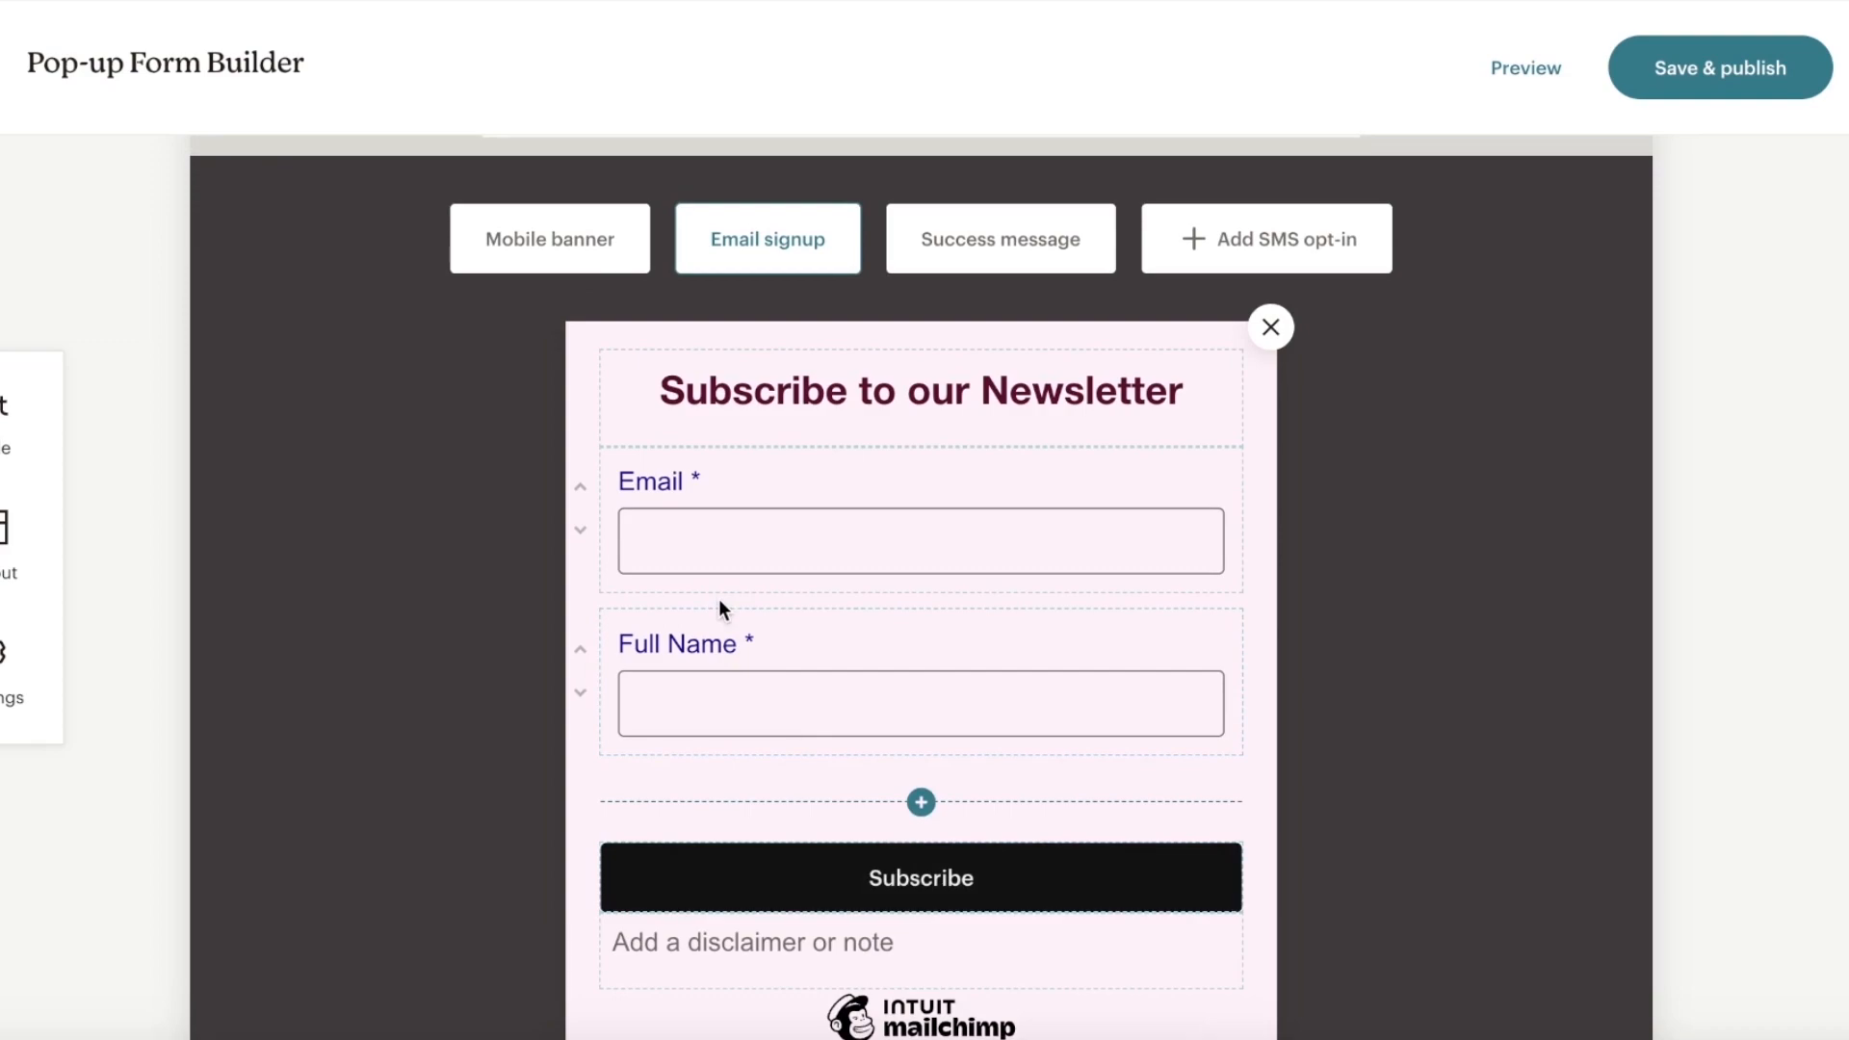
left_click(502, 250)
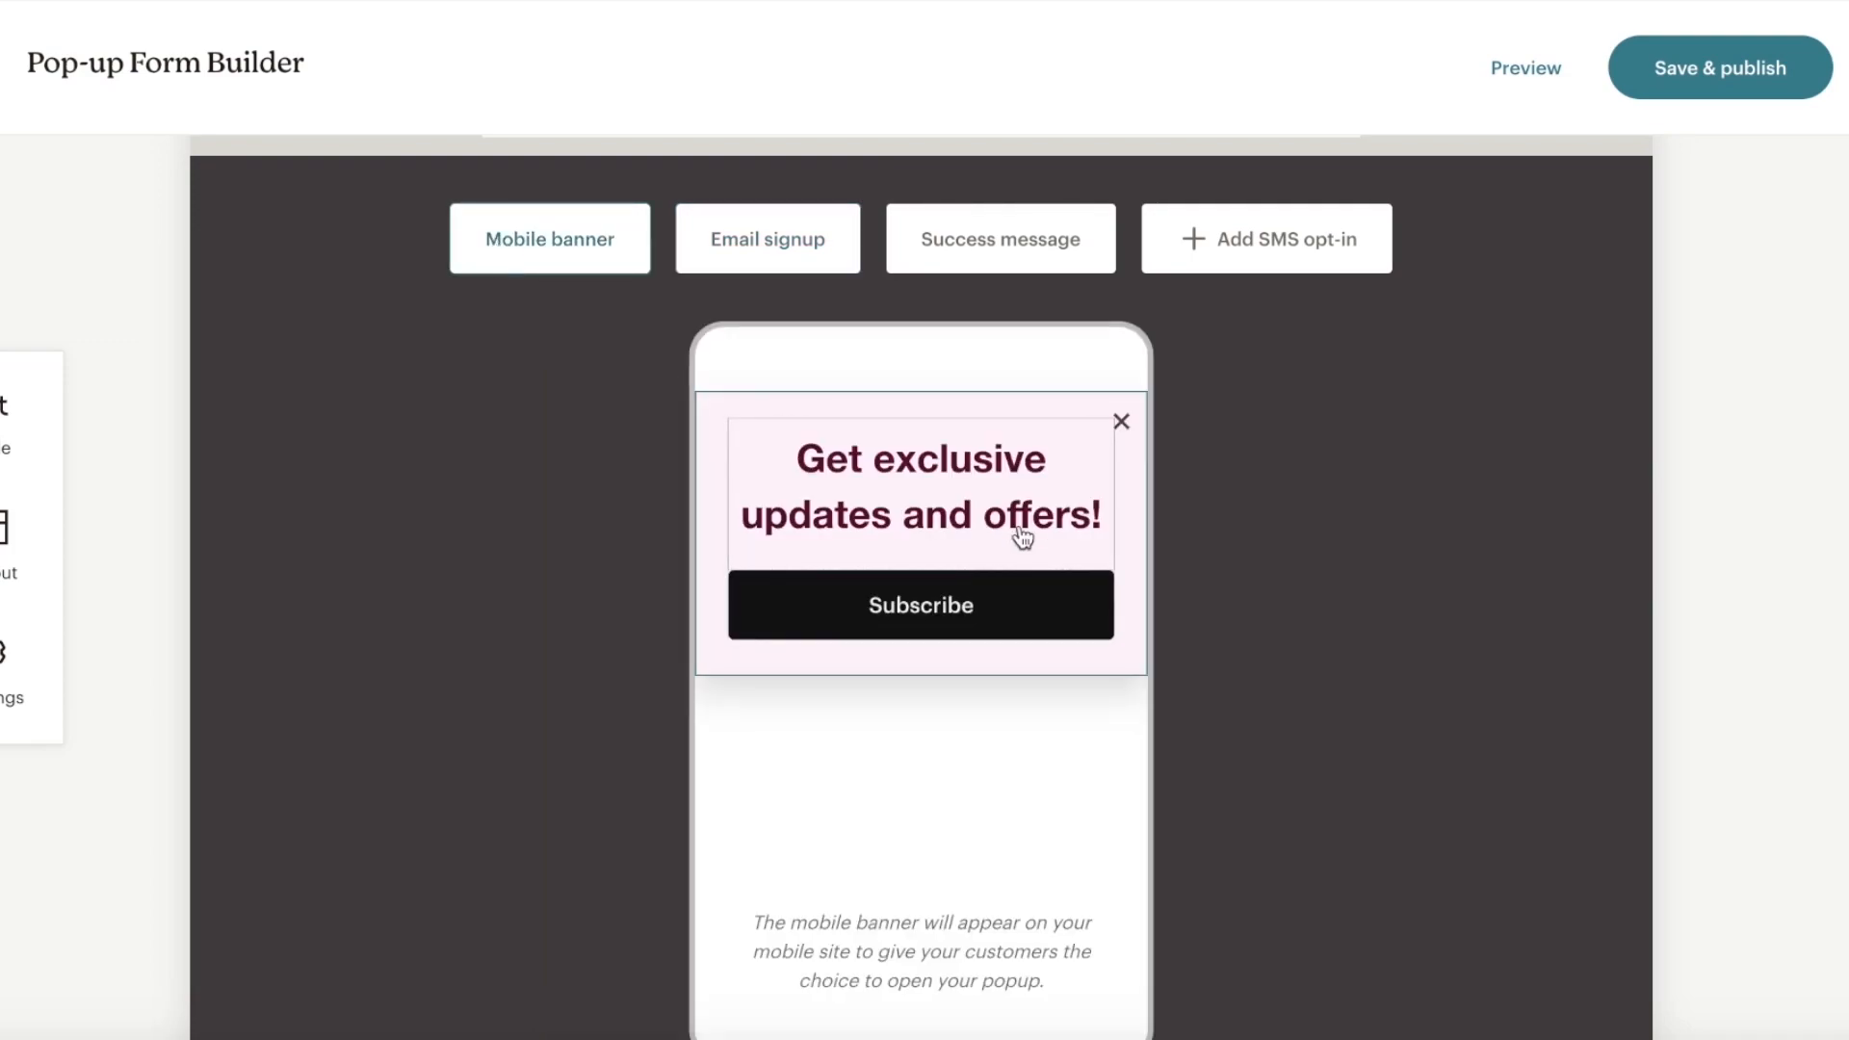
scroll(1136, 511, "down", 2)
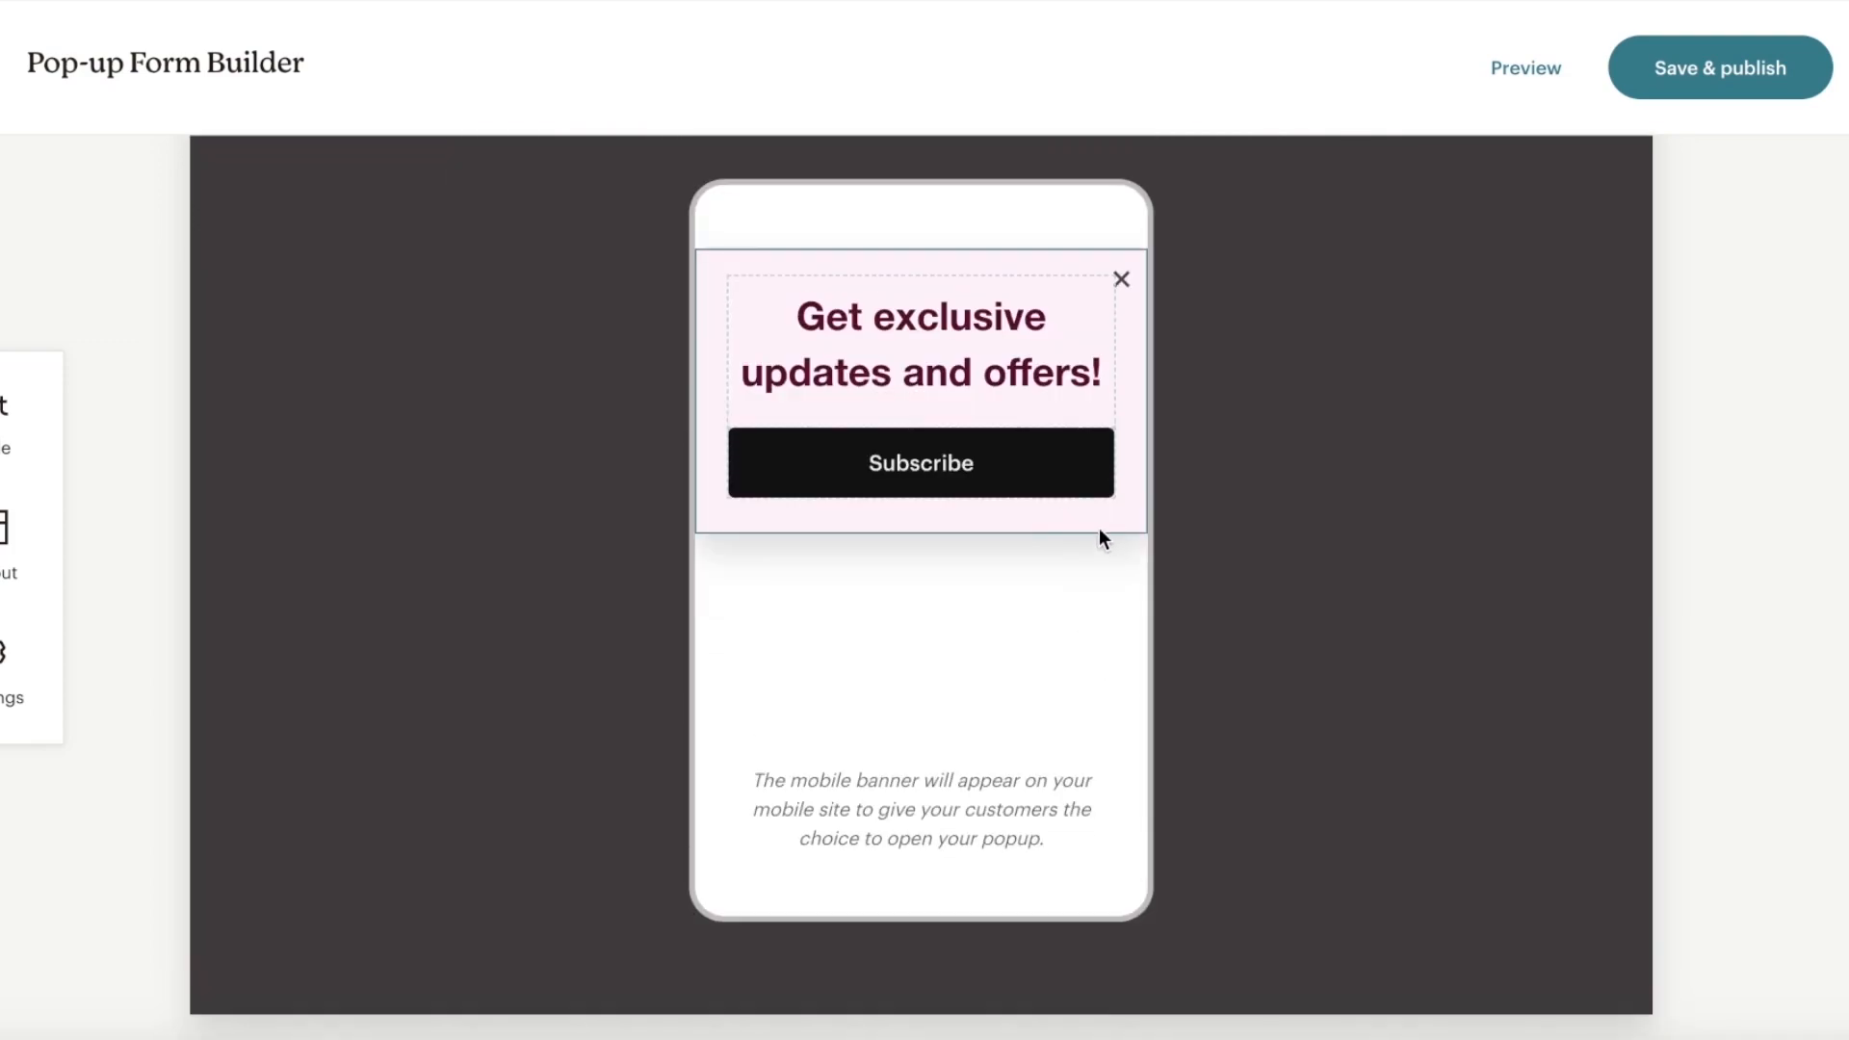
left_click(1020, 479)
left_click(1075, 360)
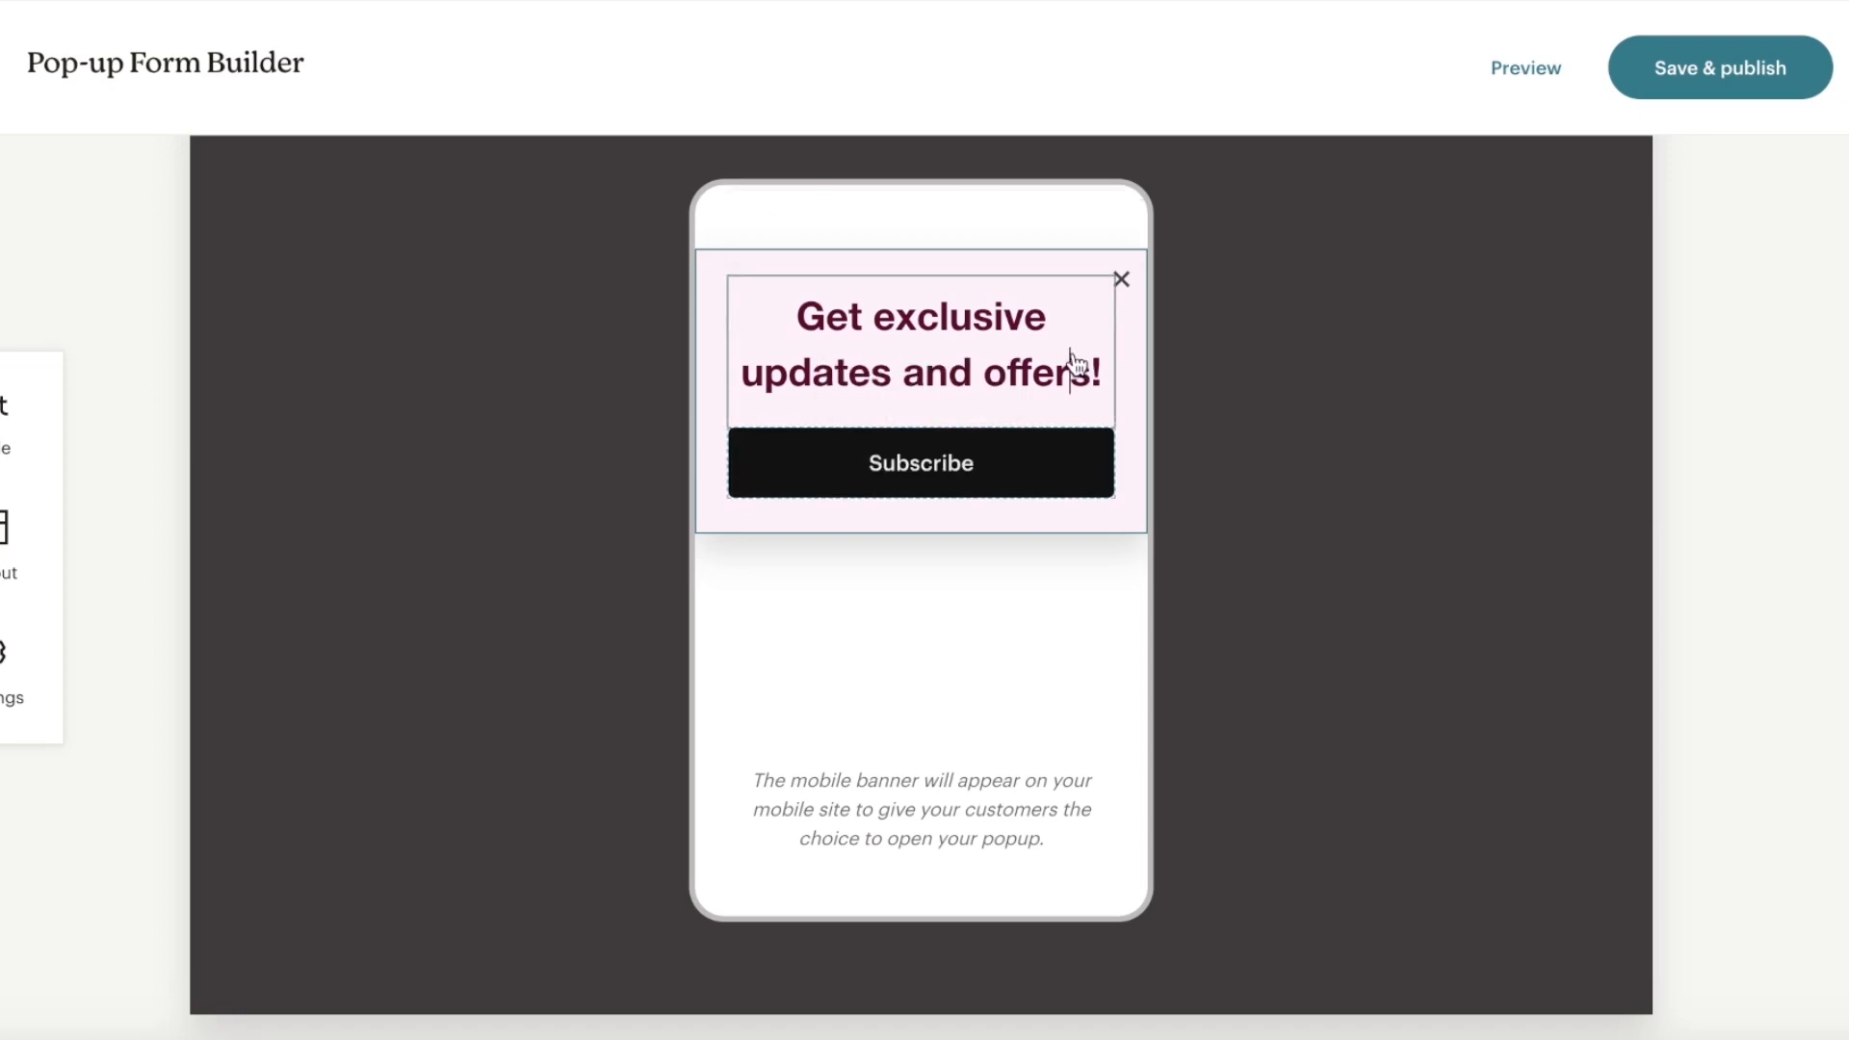
left_click(1158, 401)
scroll(1158, 399, "up", 1)
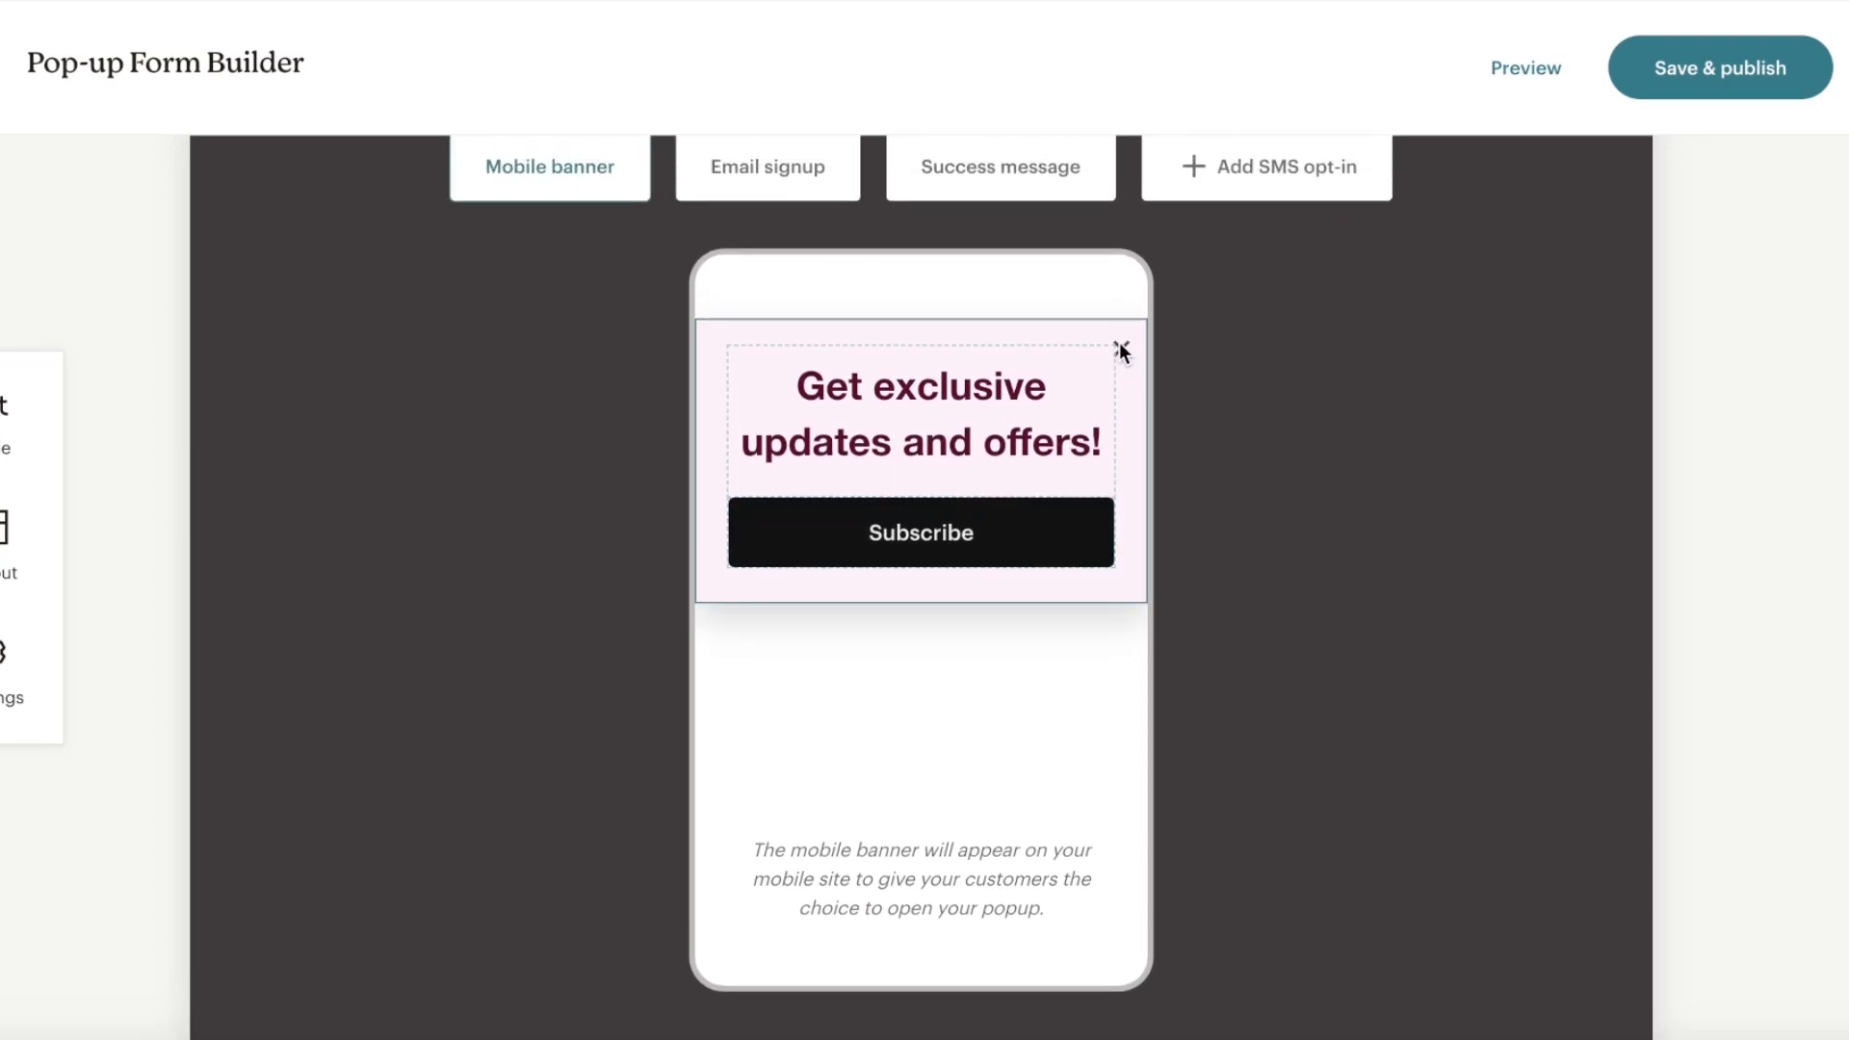
left_click(963, 547)
type("g")
left_click(879, 398)
left_click(940, 572)
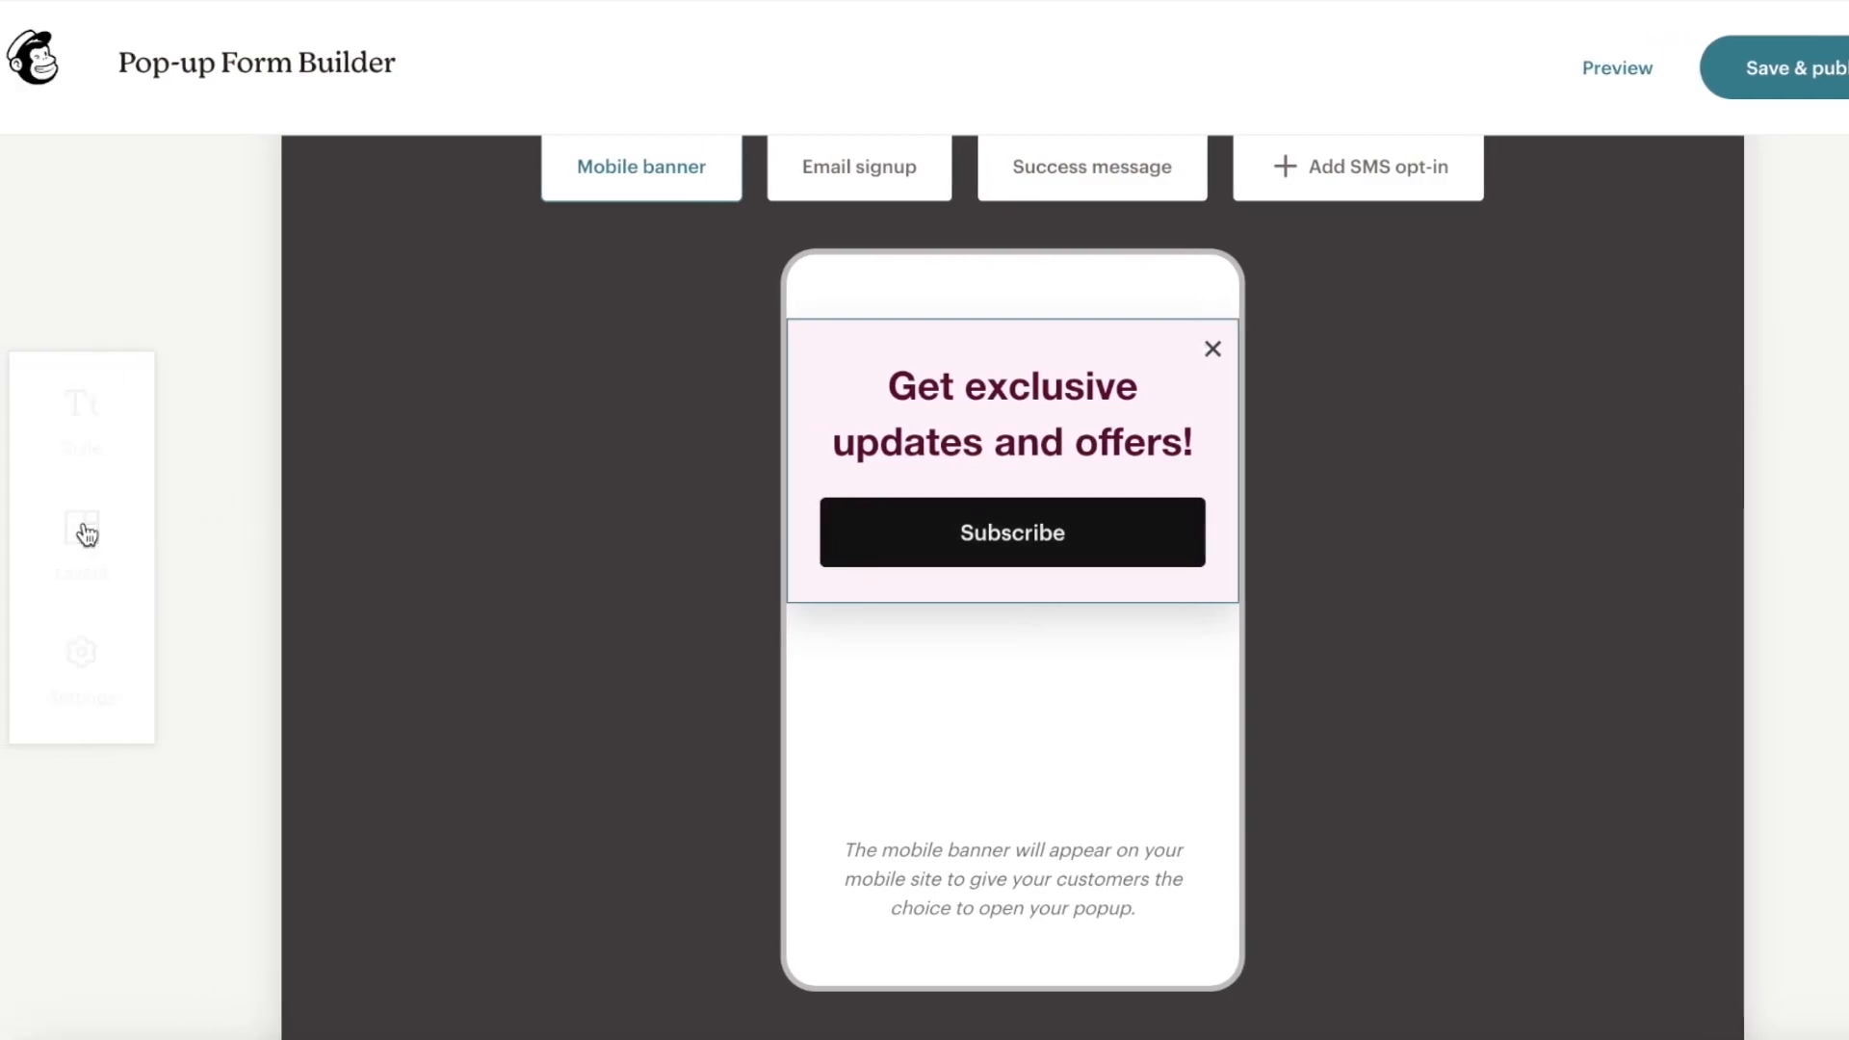
Try the bottom bar layout and set the form to the image-free pop-up layout with left-aligned text.
left_click(2, 529)
scroll(231, 834, "down", 8)
left_click(262, 617)
left_click(251, 815)
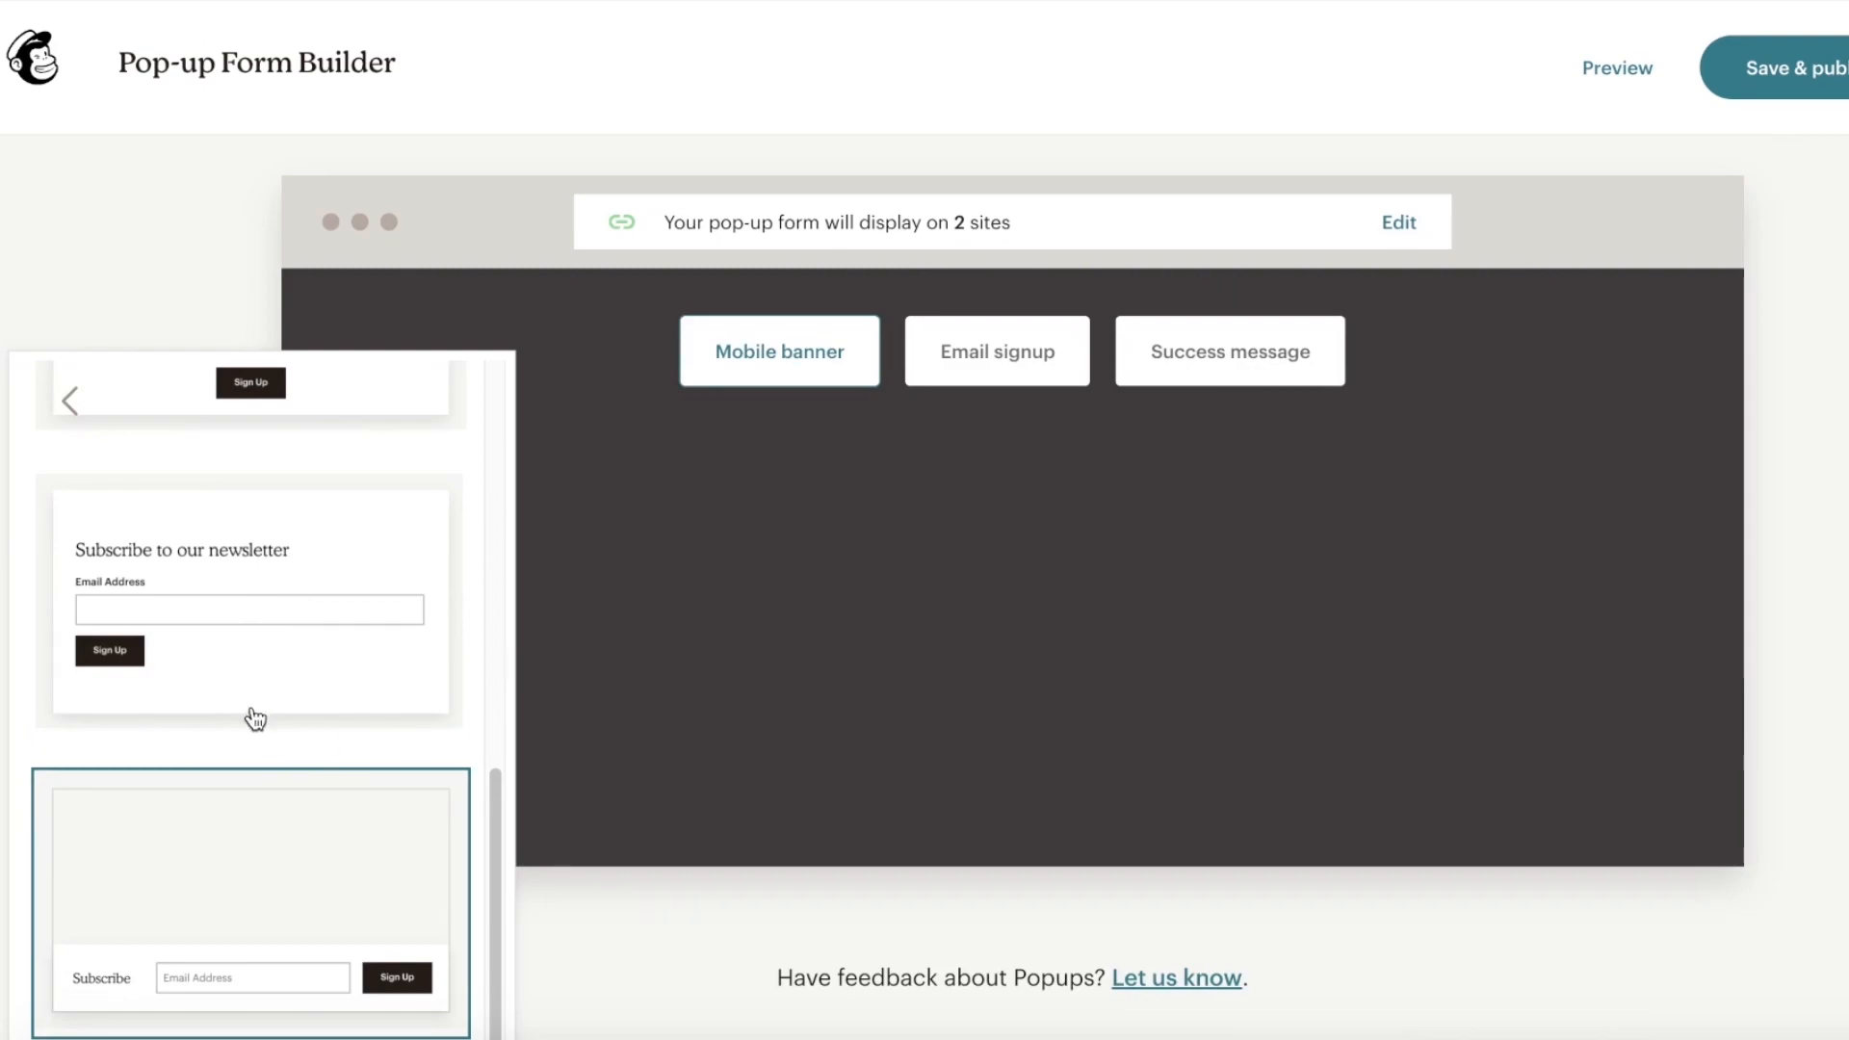
left_click(227, 623)
scroll(295, 850, "up", 4)
left_click(1488, 426)
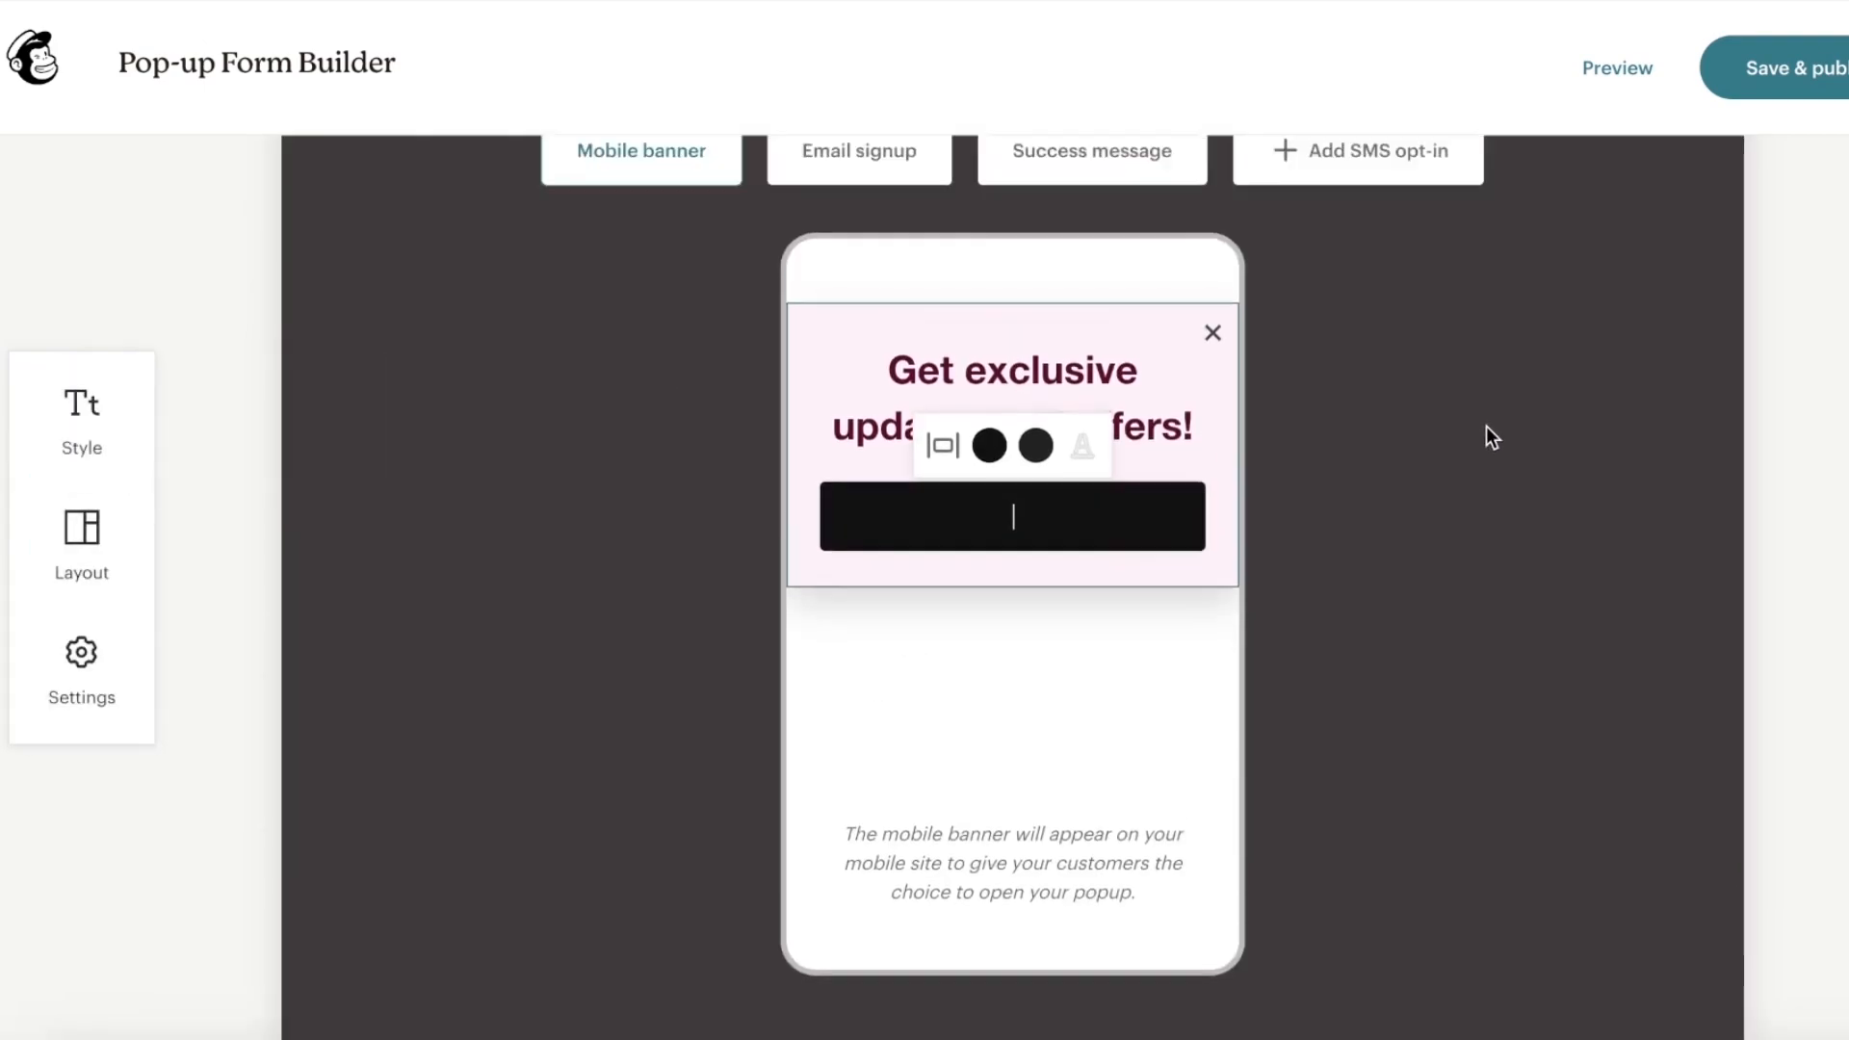
Change the success message heading to "Thank-you for subscribing!".
left_click(1082, 395)
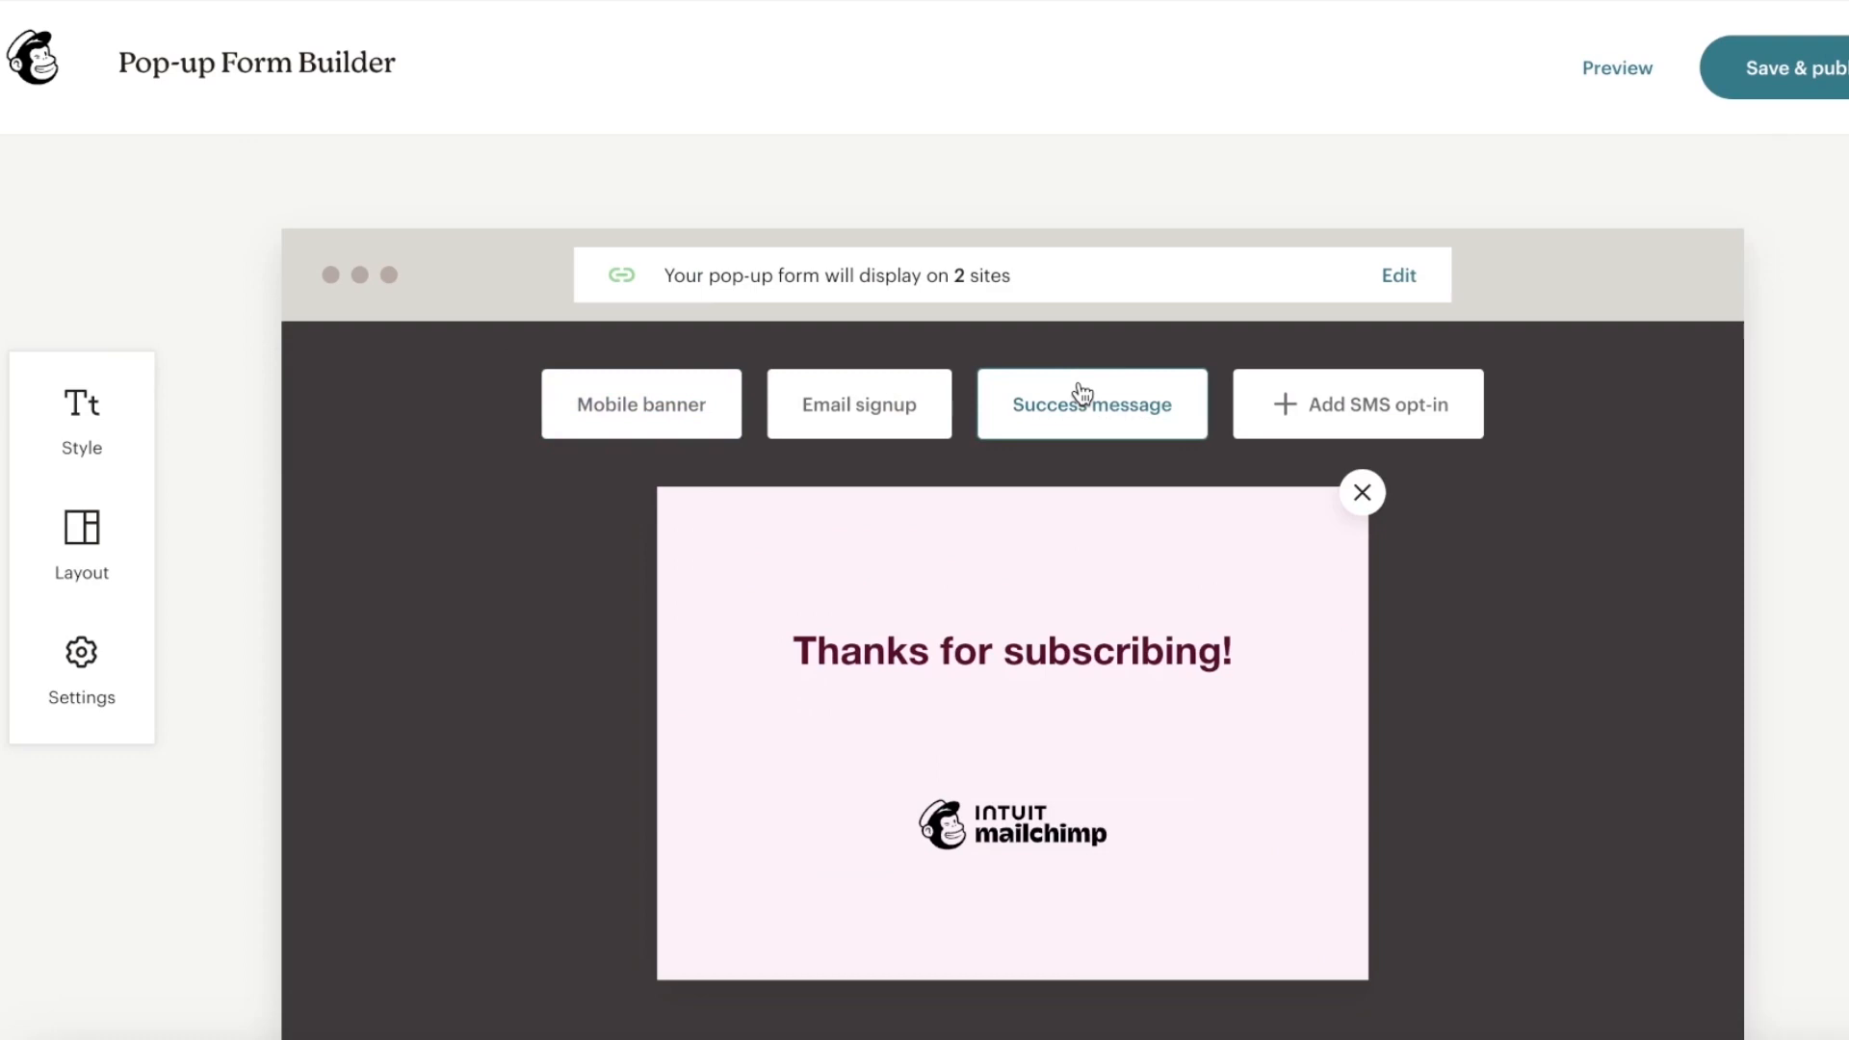
left_click(920, 643)
scroll(778, 677, "down", 1)
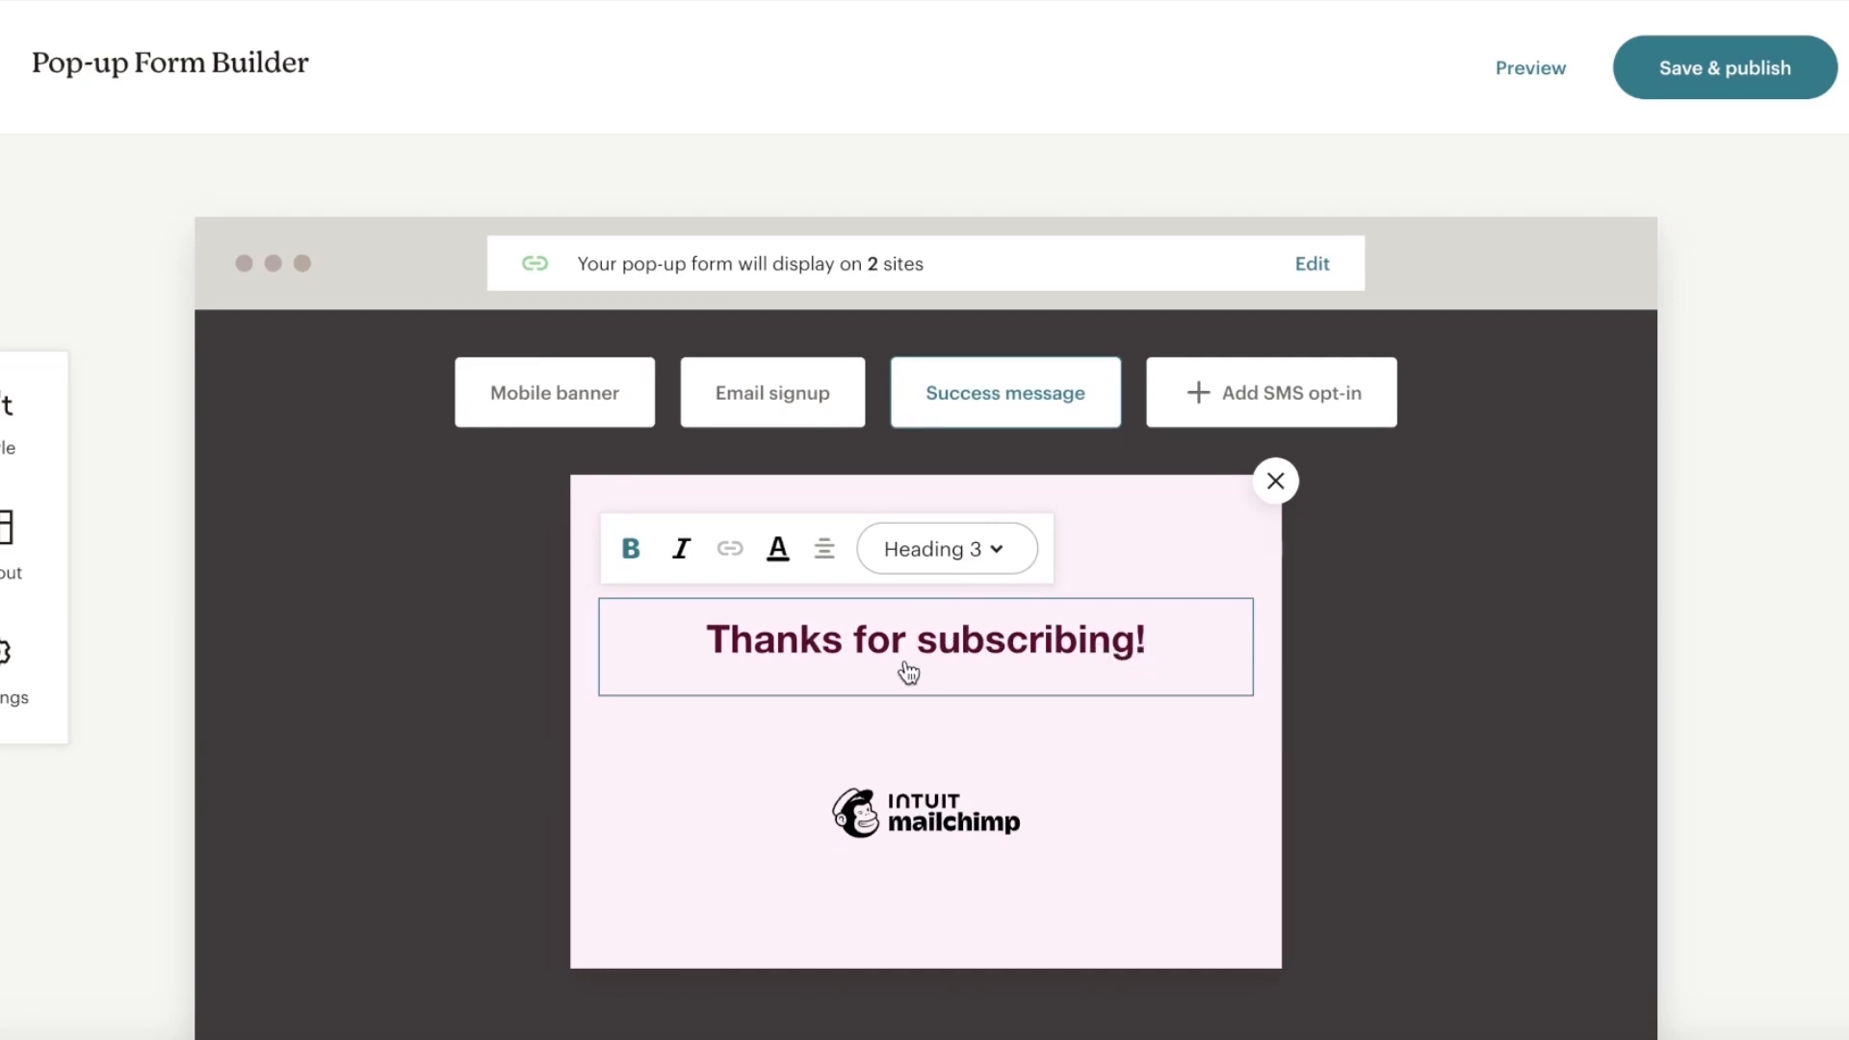
left_click_drag(916, 647, 836, 655)
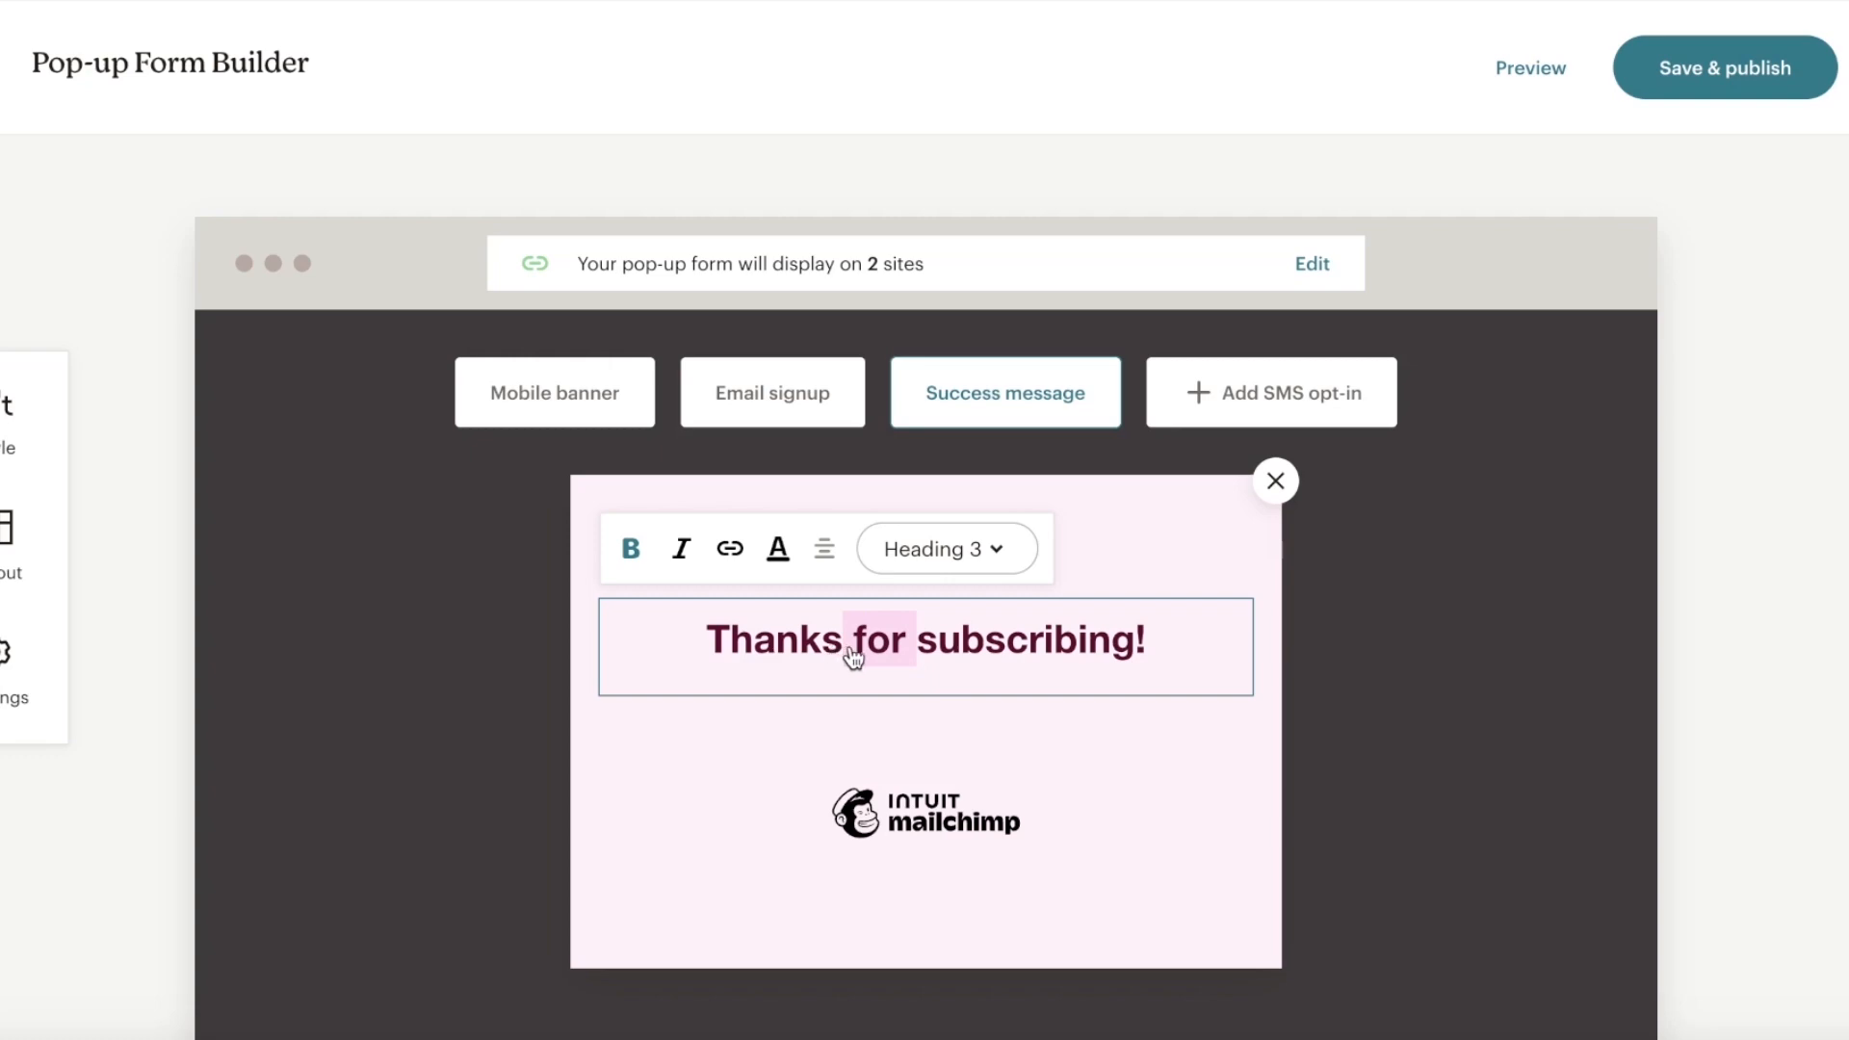
left_click(854, 656)
key("BackSpace")
key("BackSpace")
type("you")
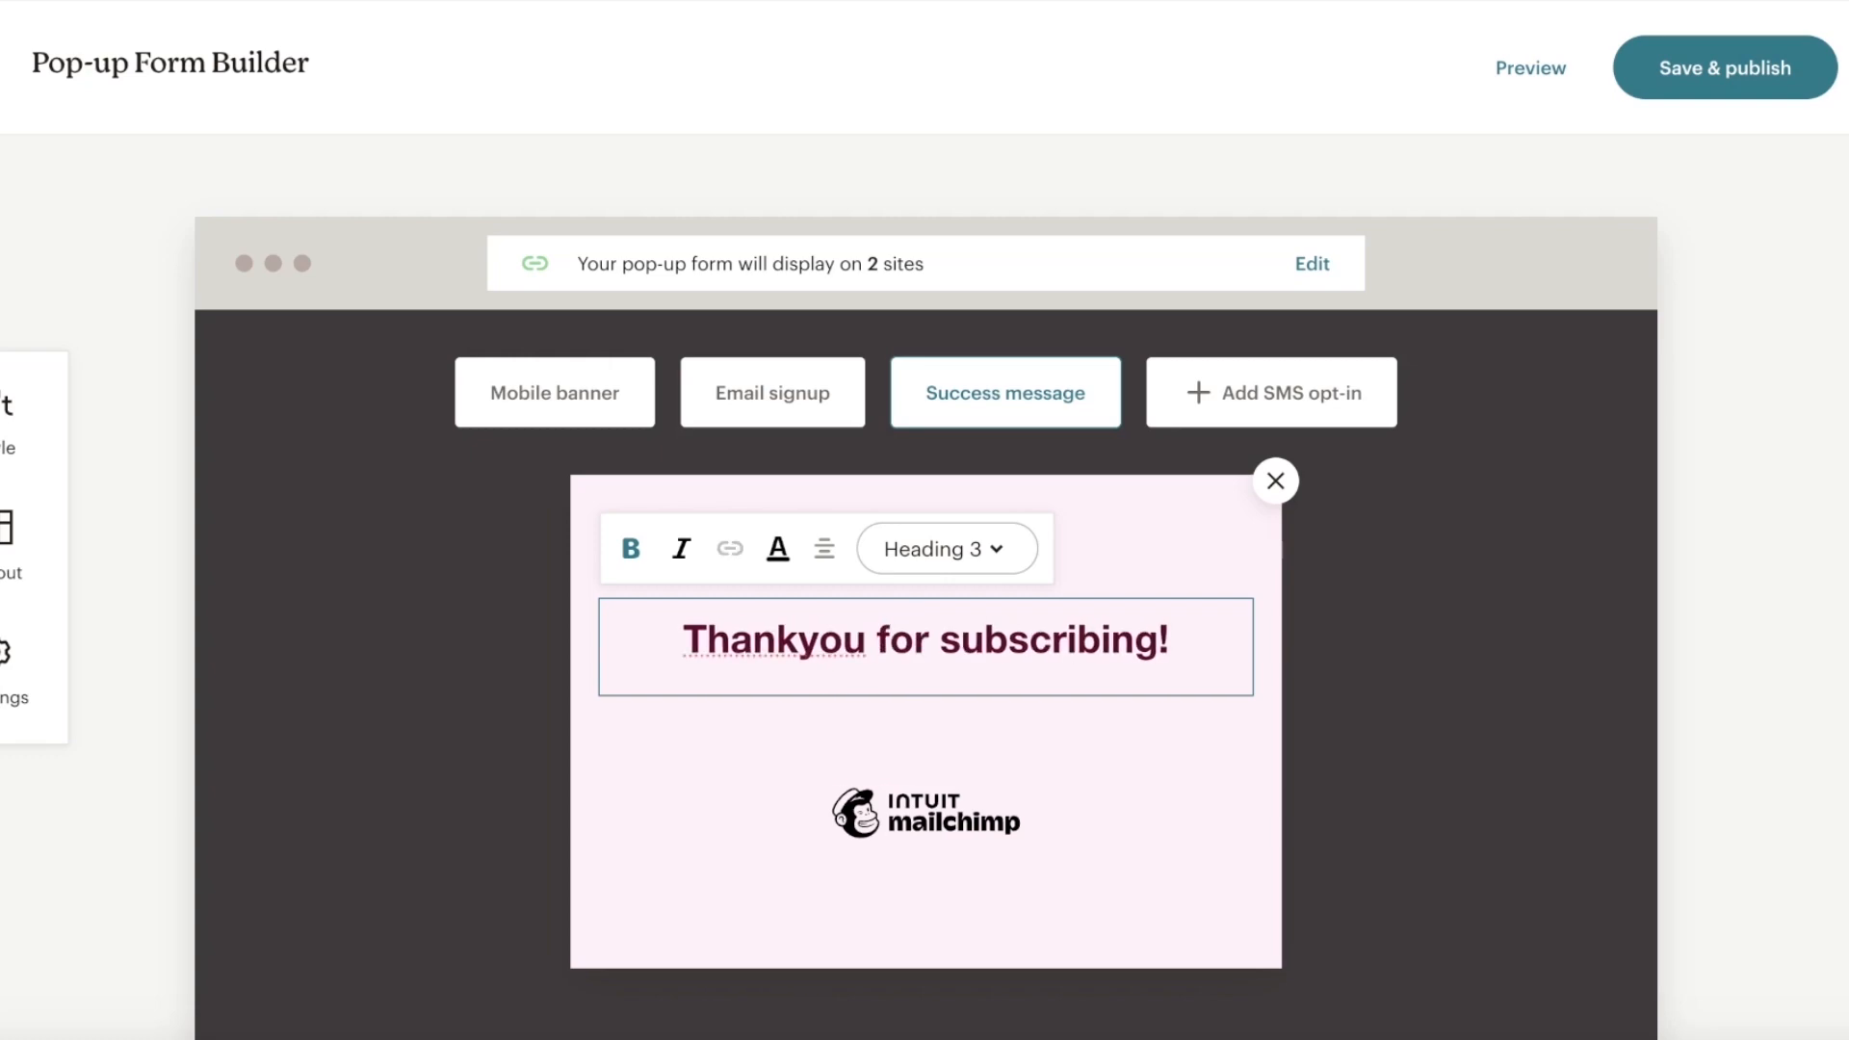
left_click(817, 640)
type("-")
left_click(1316, 638)
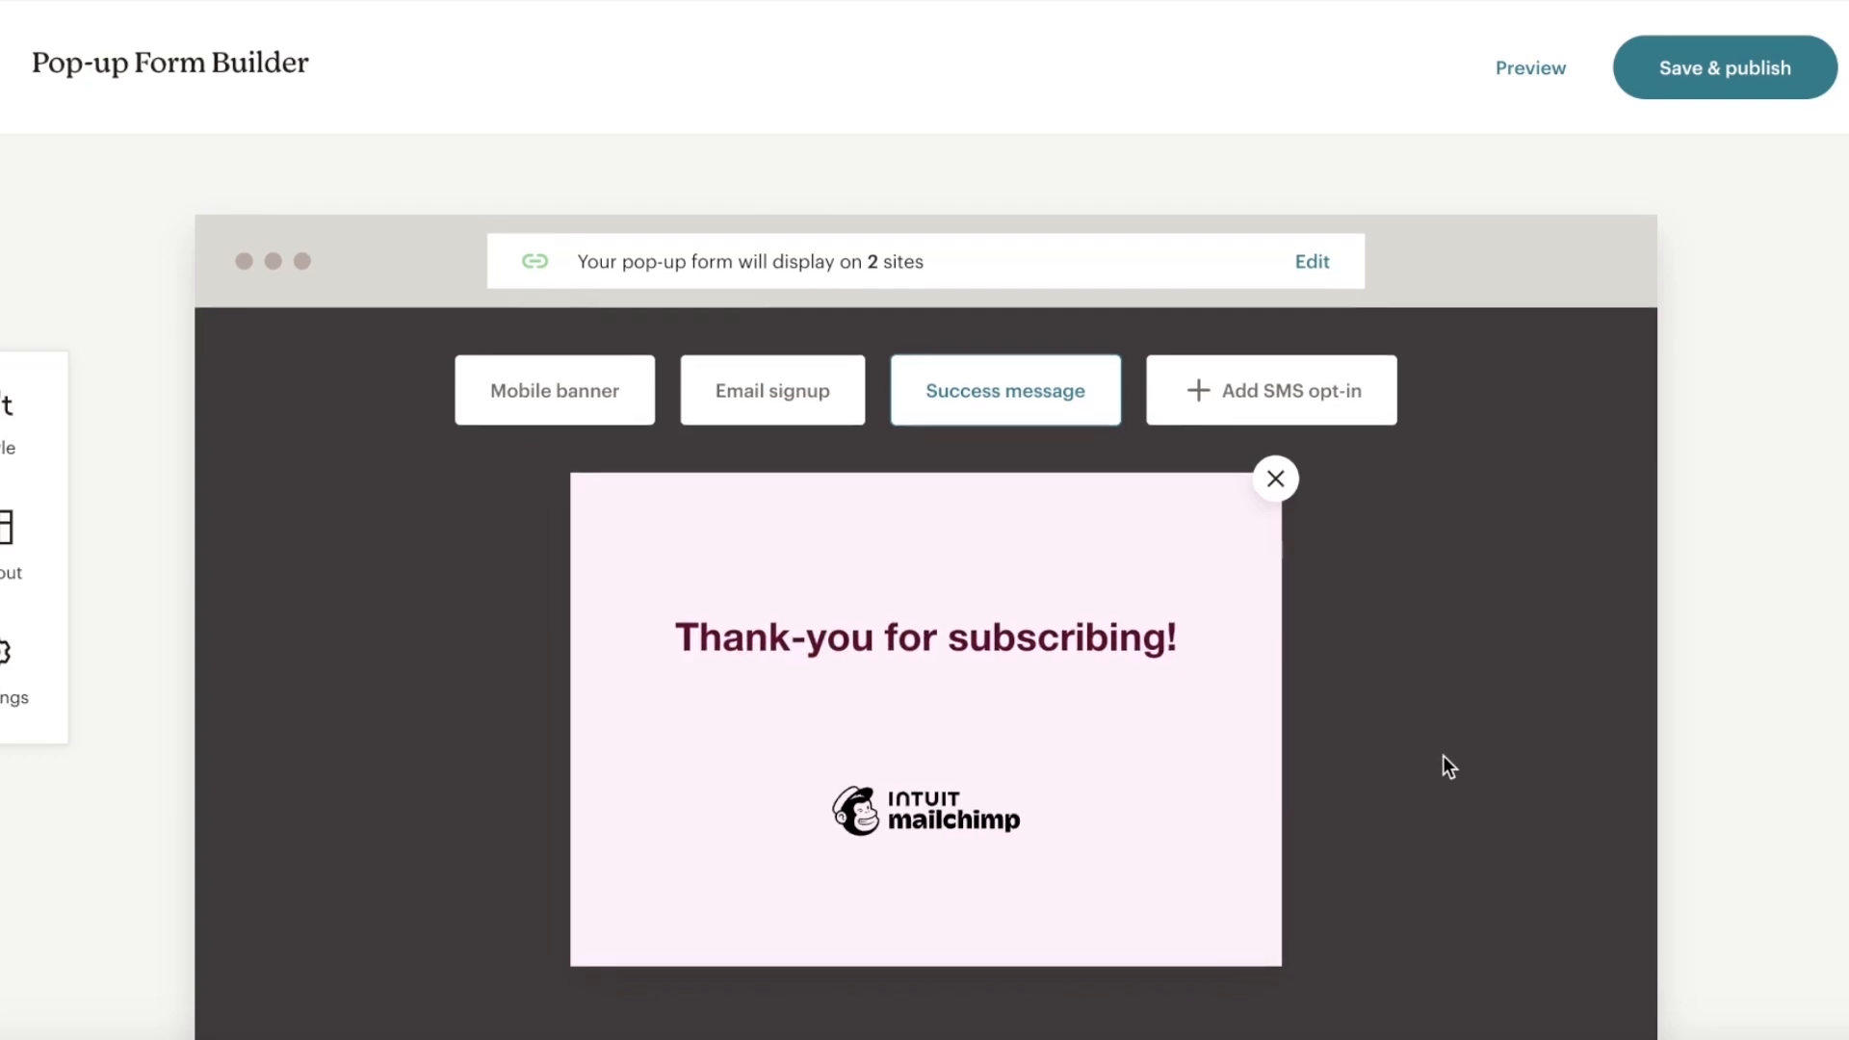
Save and publish the pop-up form with the first two listed sites enabled and the third disabled.
scroll(1444, 757, "down", 2)
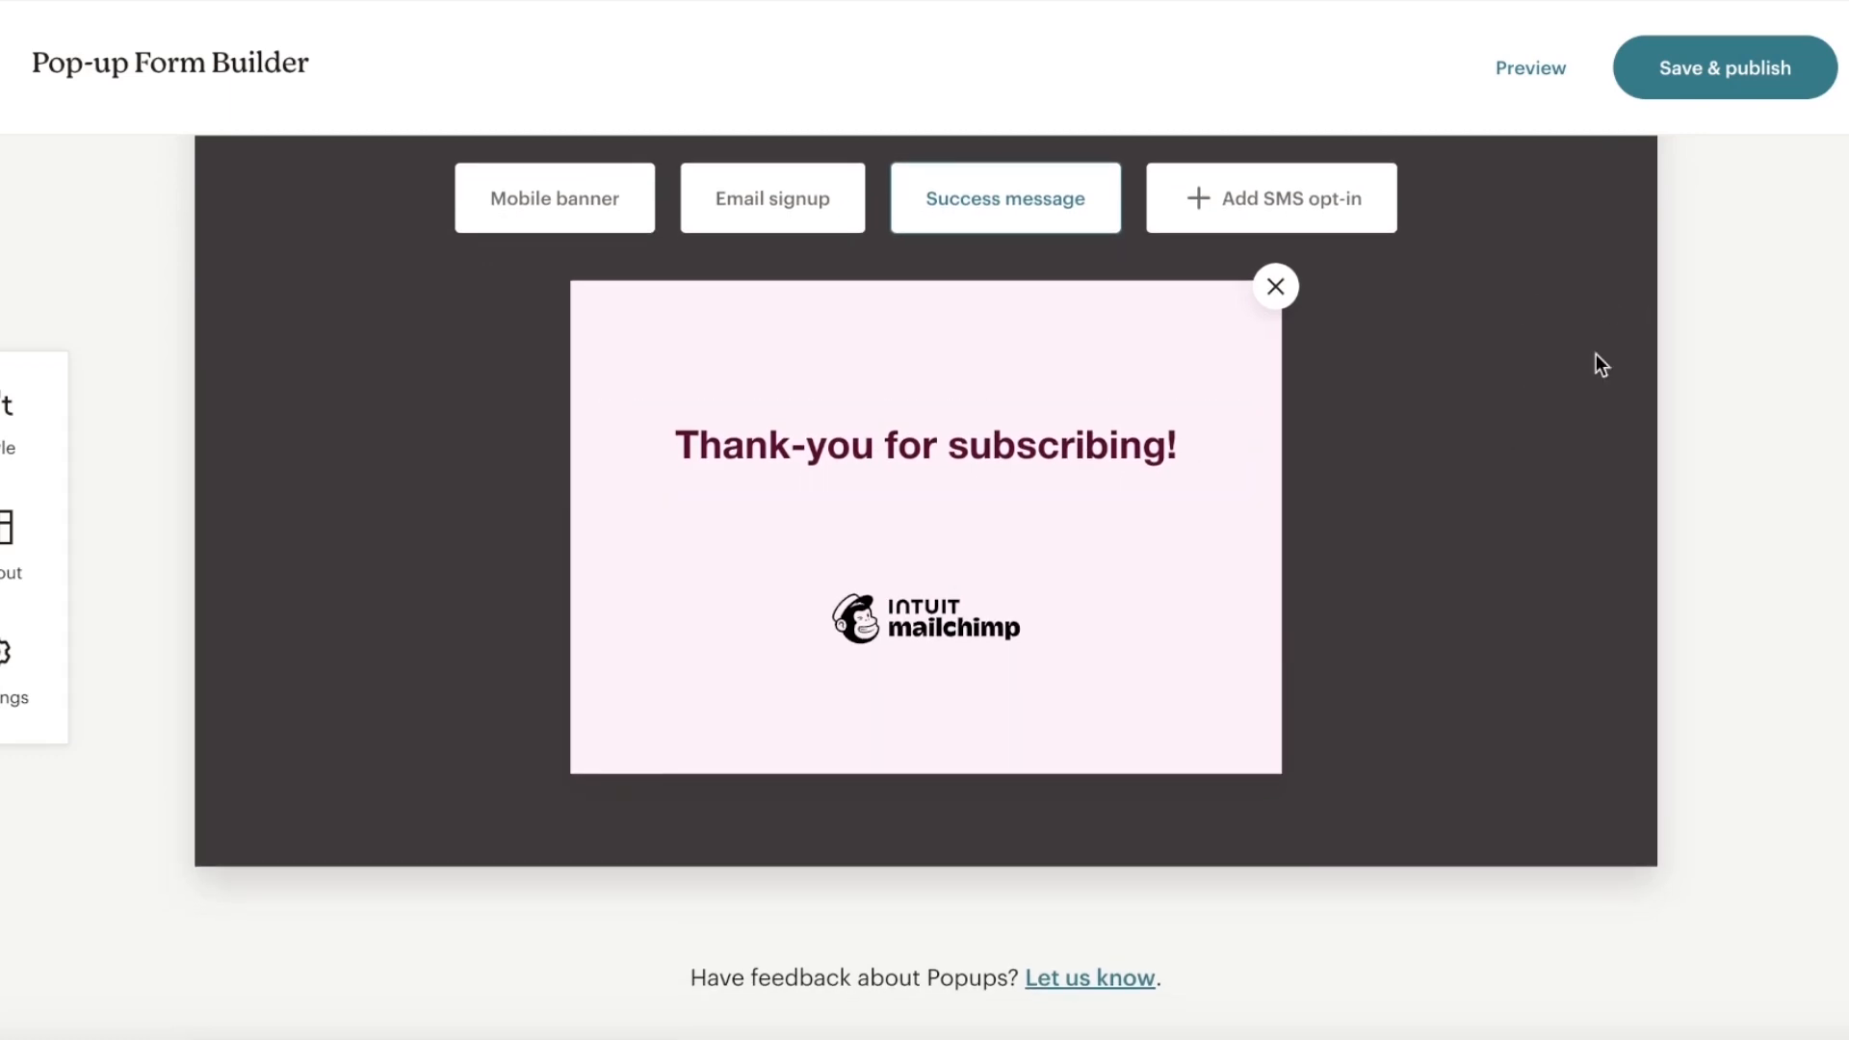
scroll(1416, 524, "up", 2)
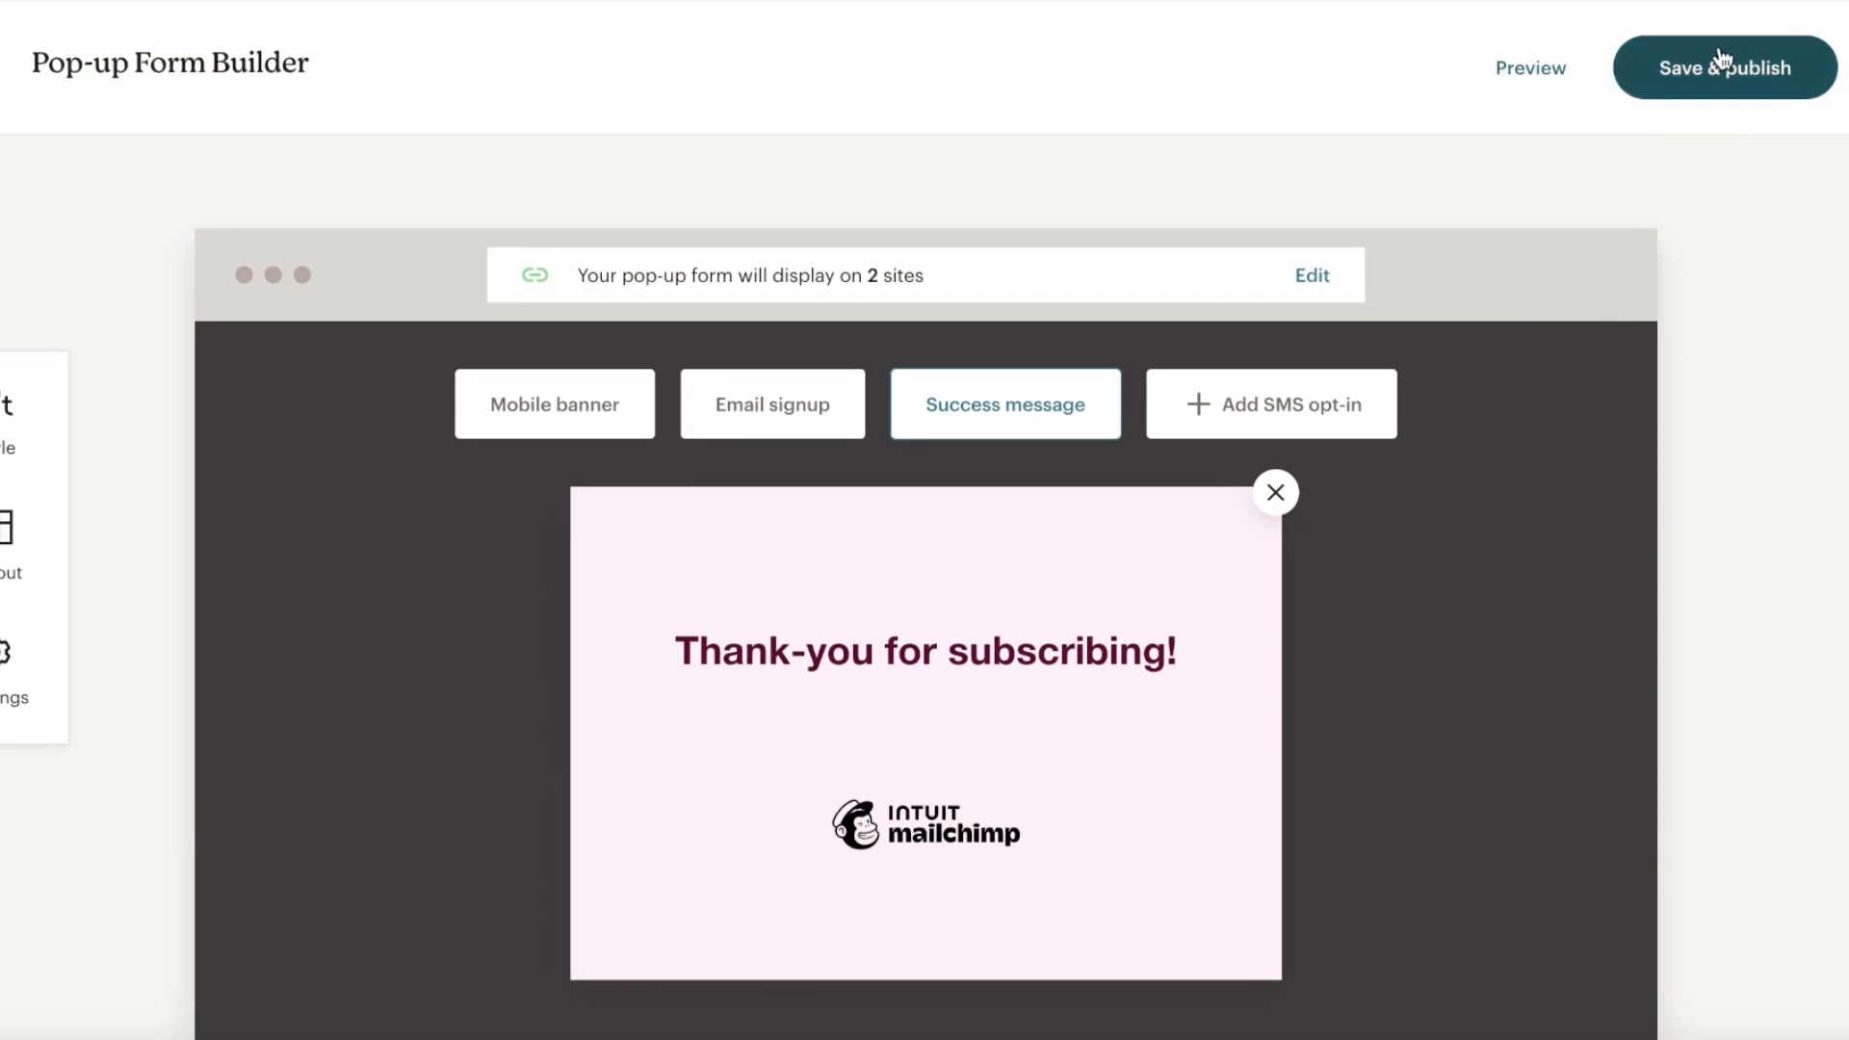
left_click(1696, 70)
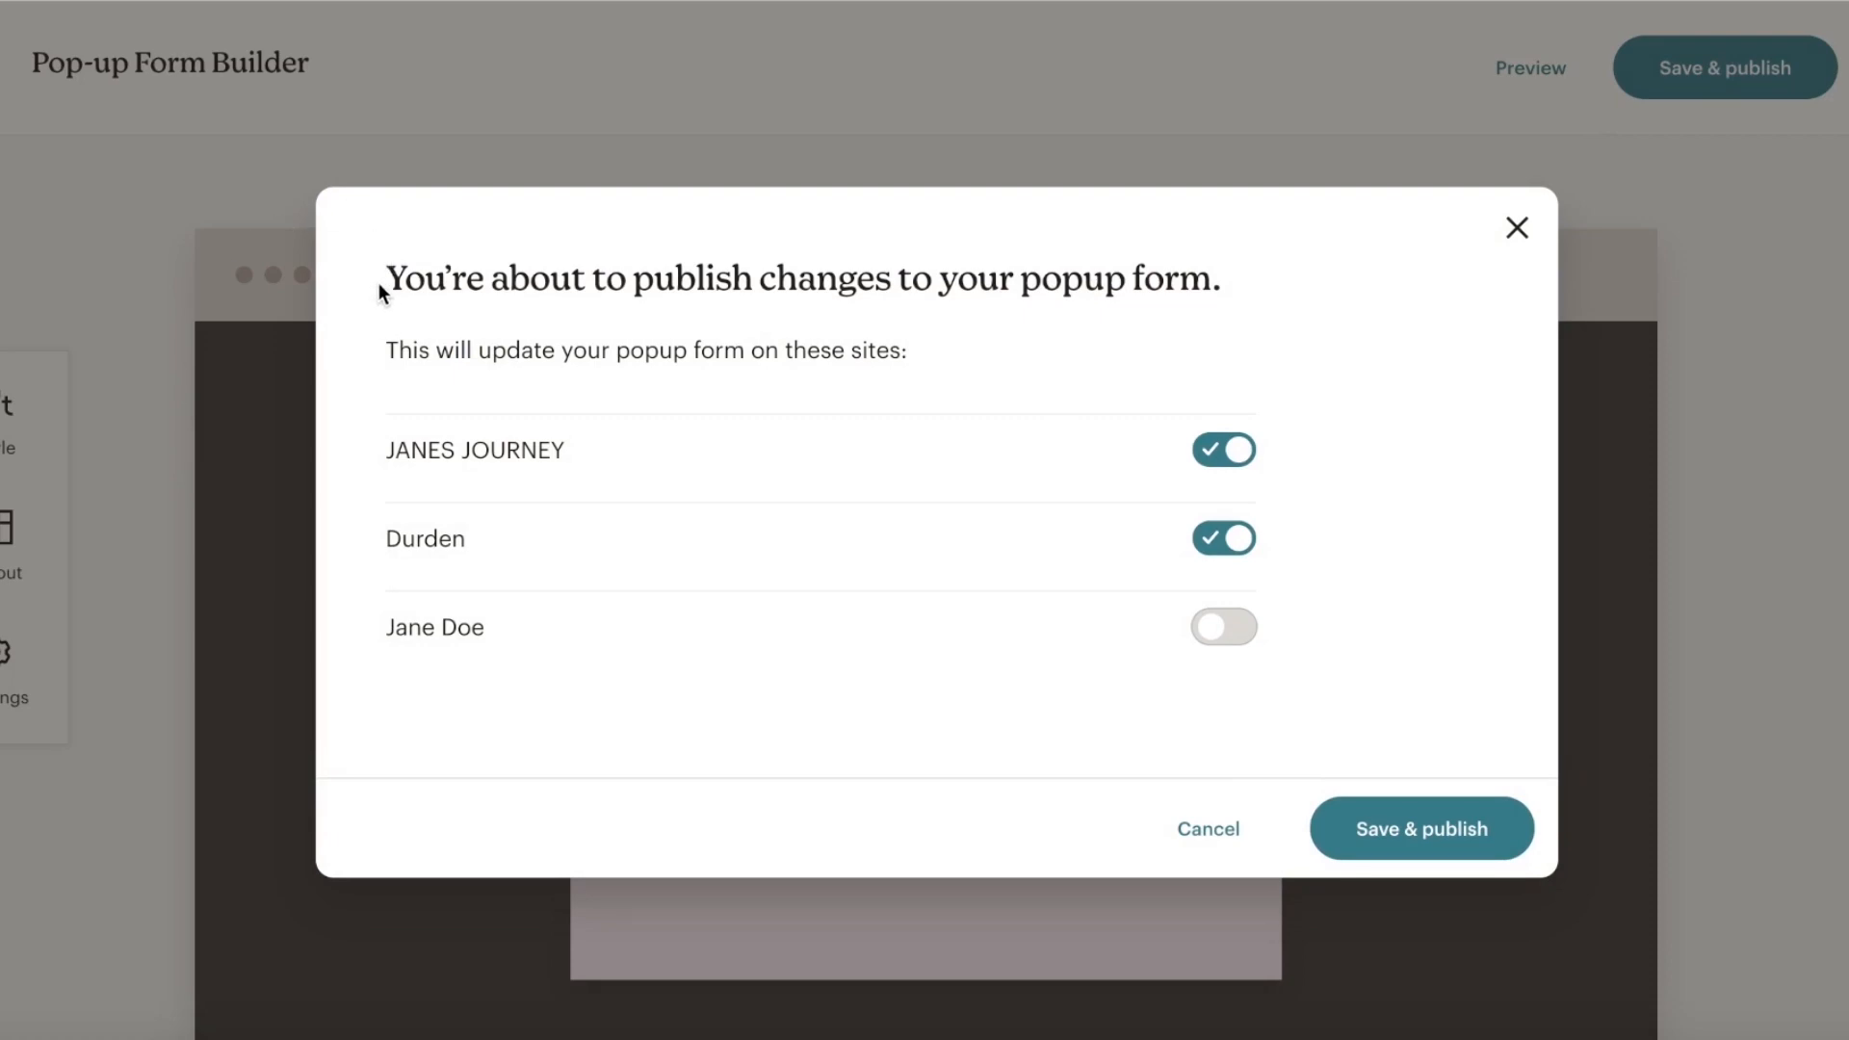
left_click(1215, 629)
left_click(1217, 631)
left_click(1219, 539)
left_click(1238, 453)
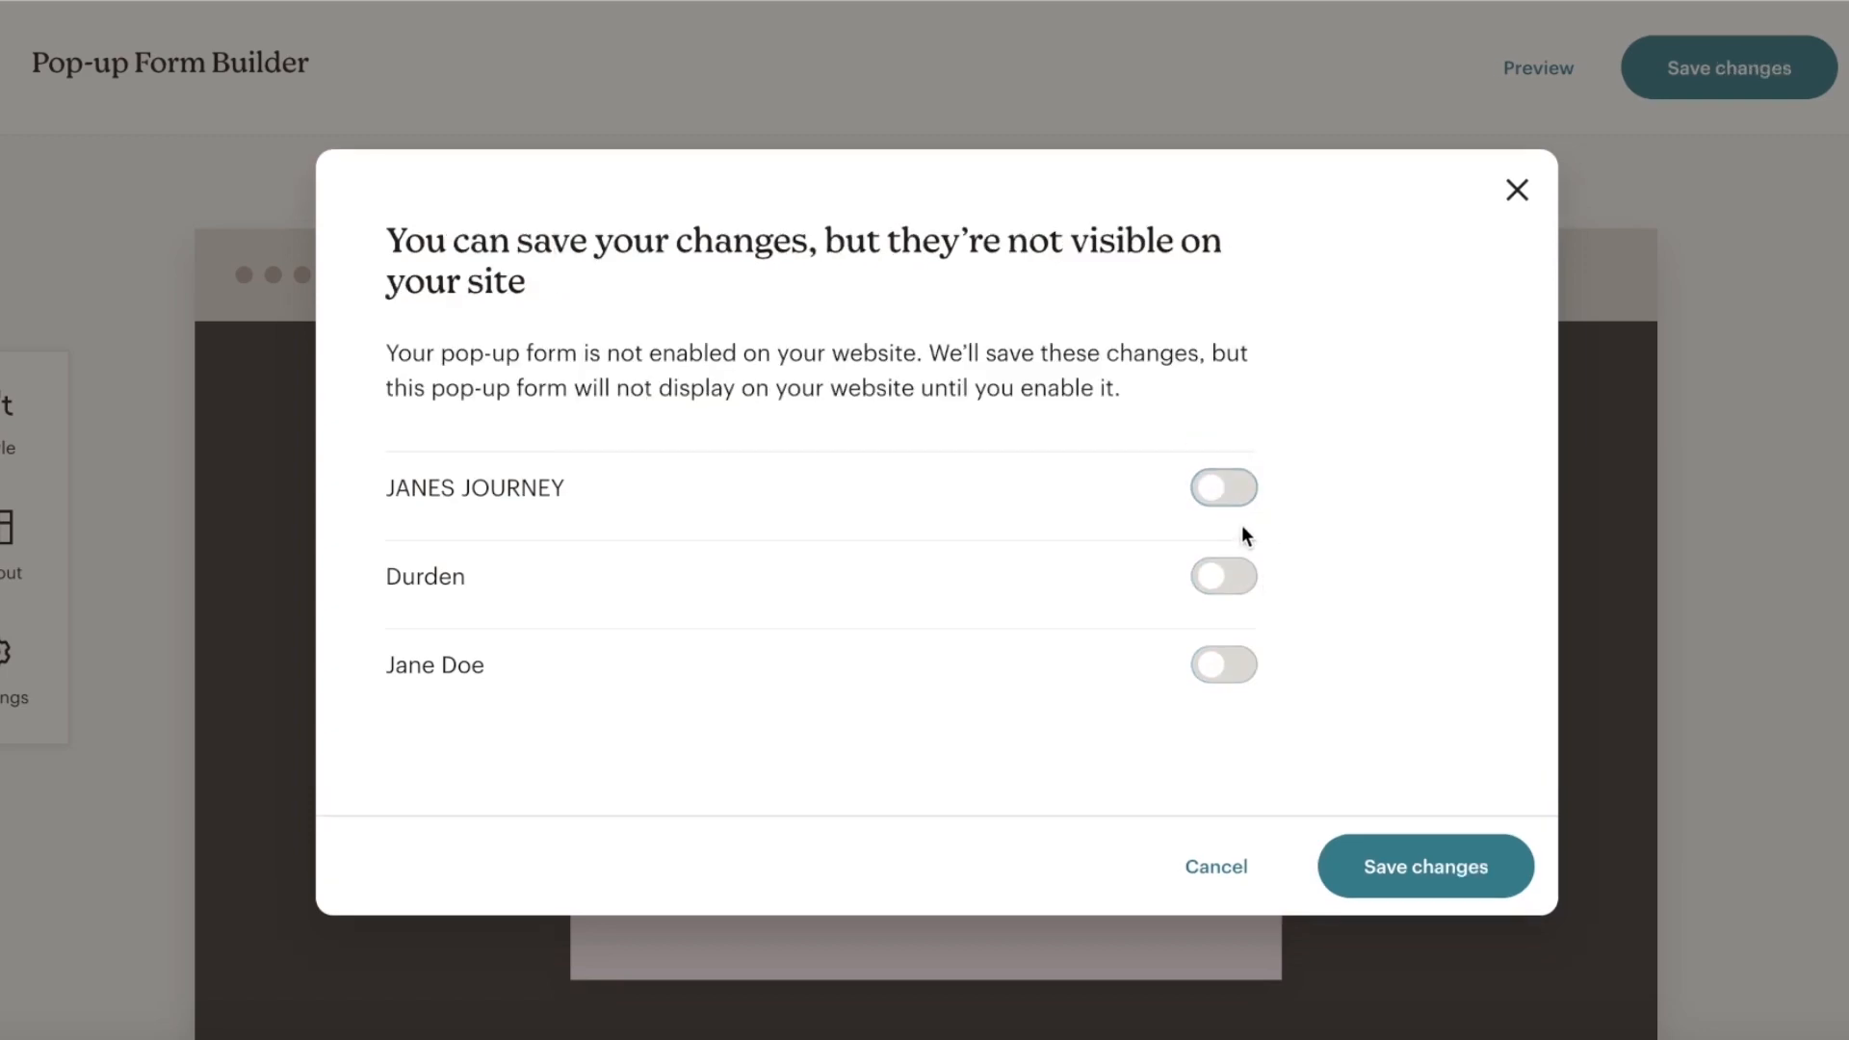
left_click(1231, 492)
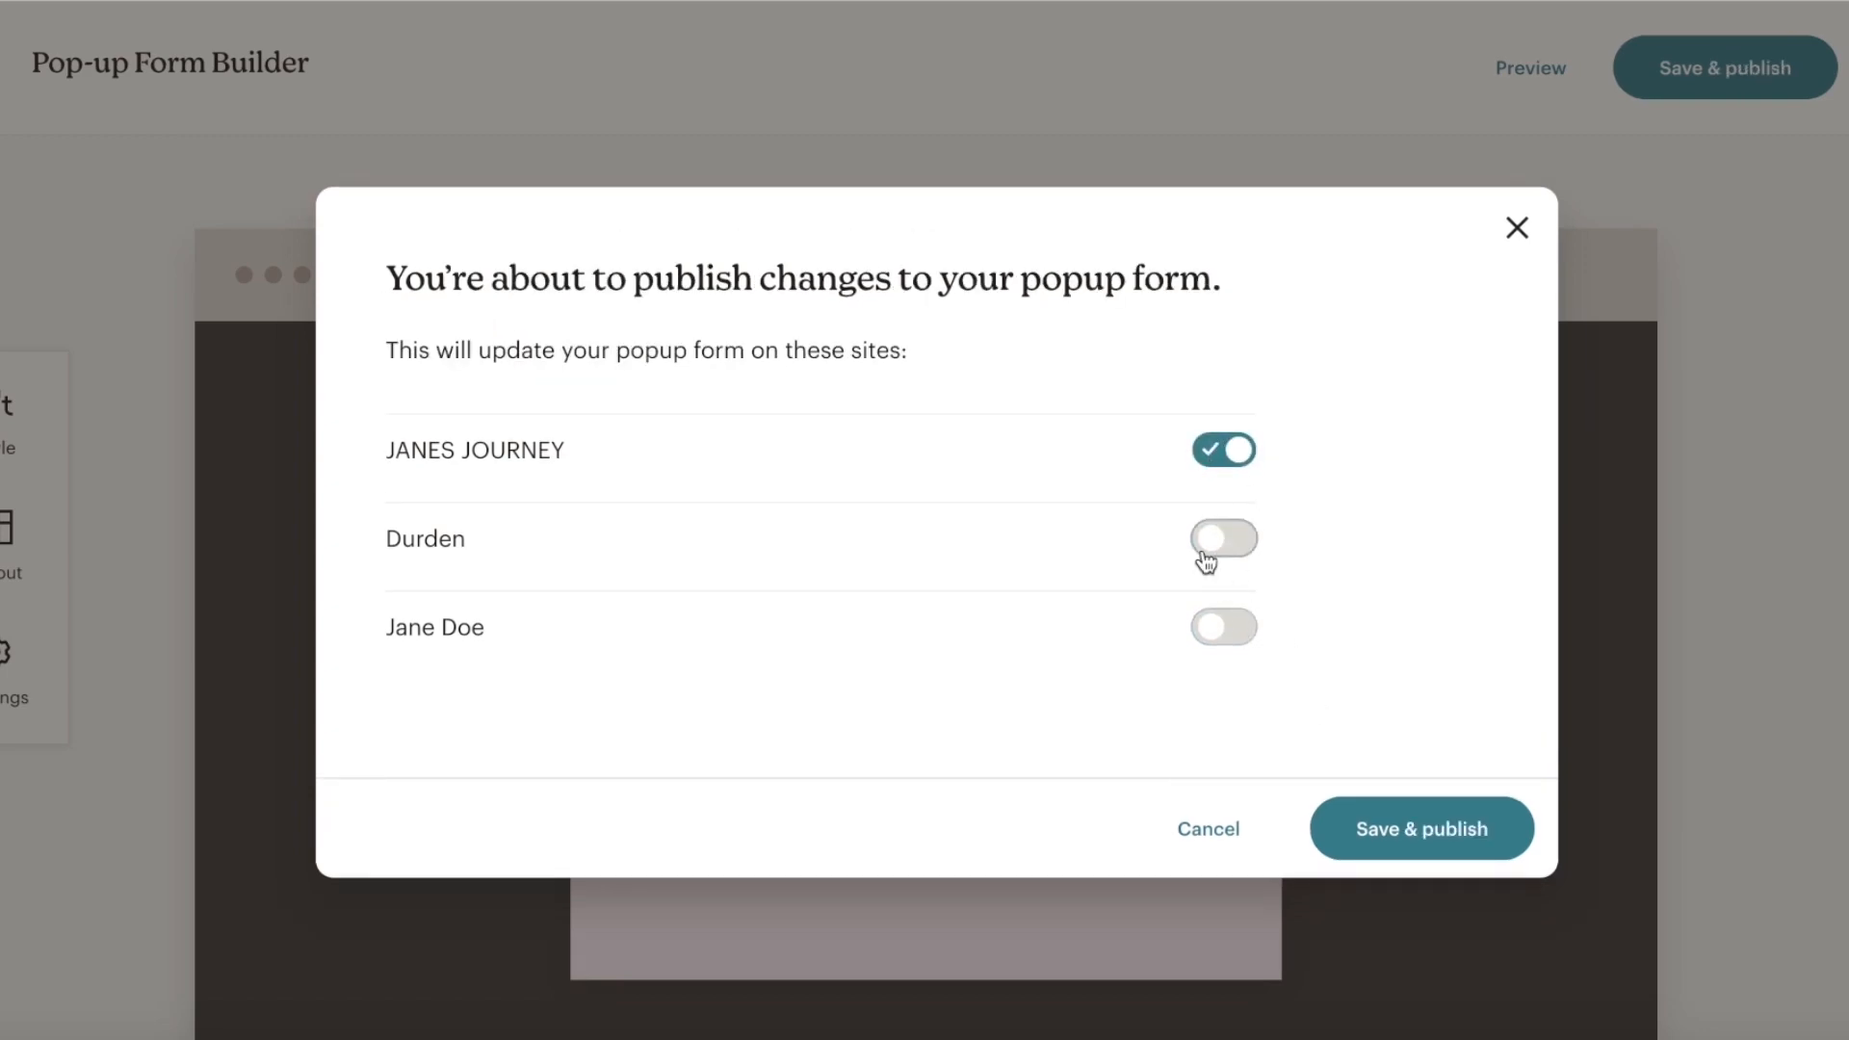
left_click(1205, 560)
left_click(1385, 823)
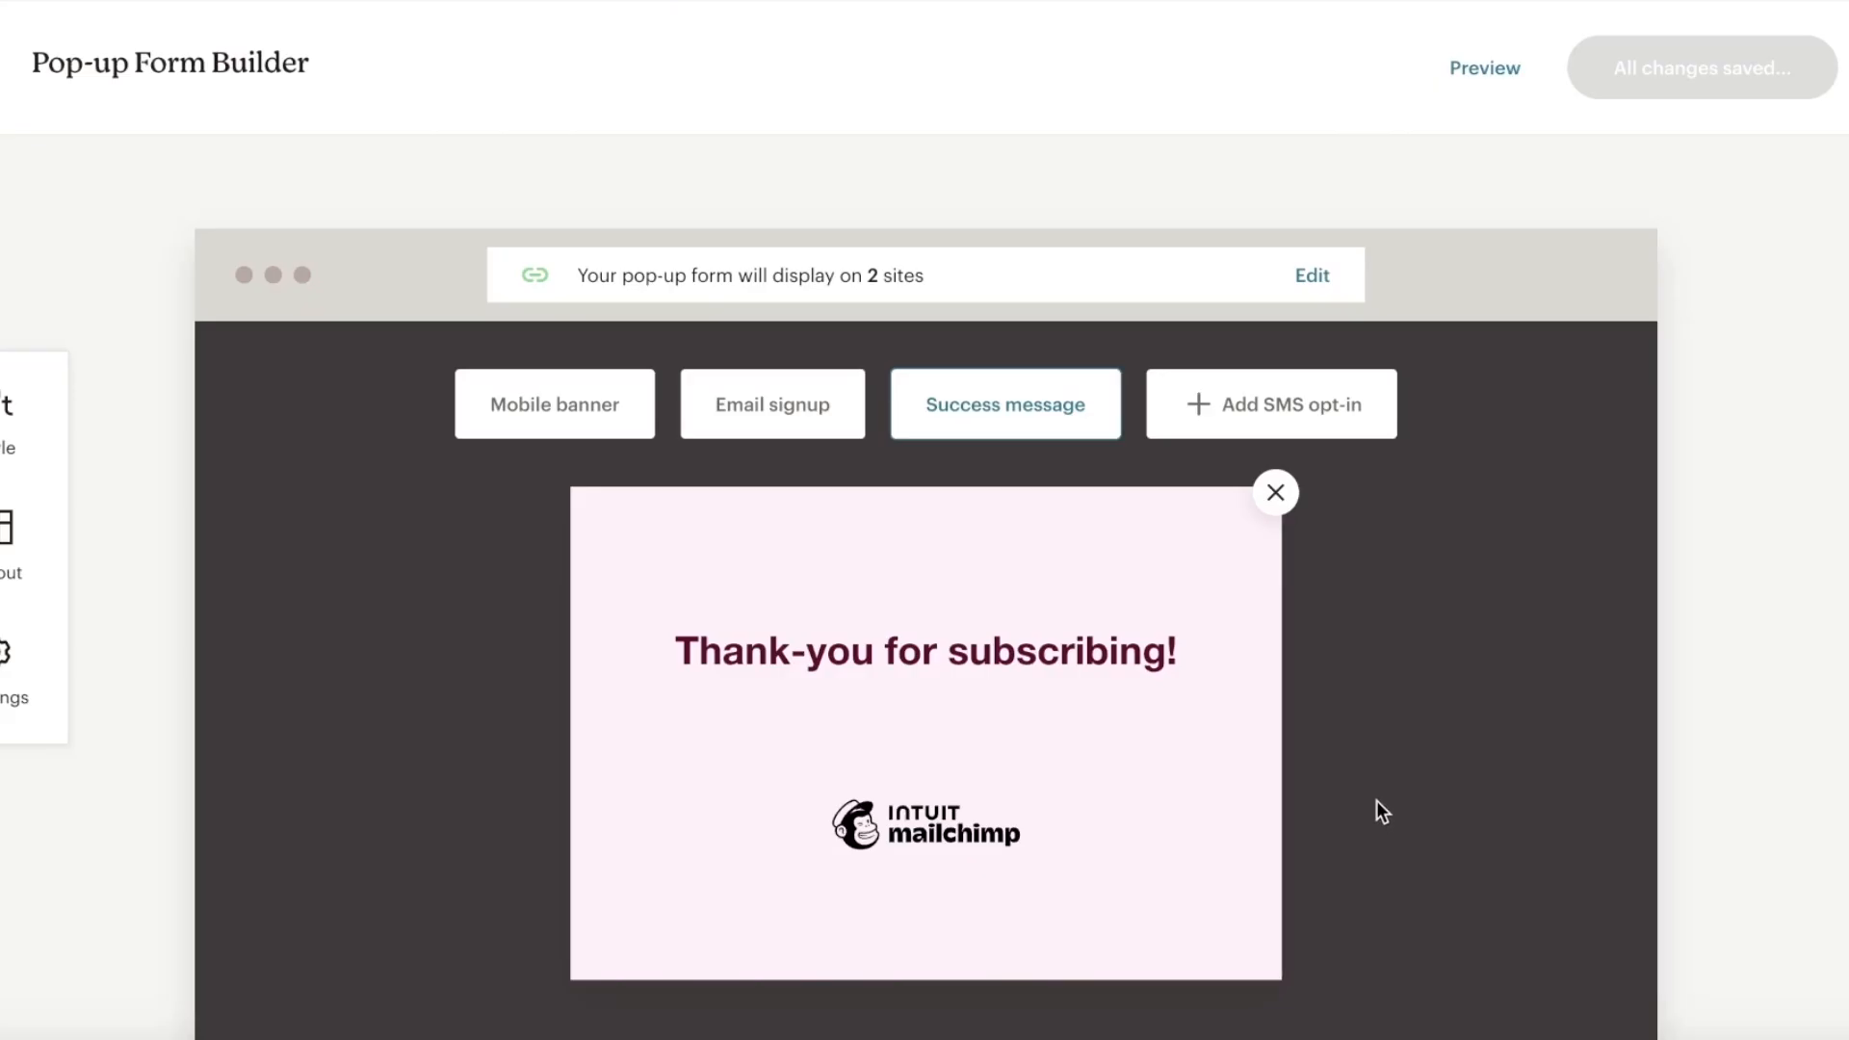
scroll(1283, 533, "down", 2)
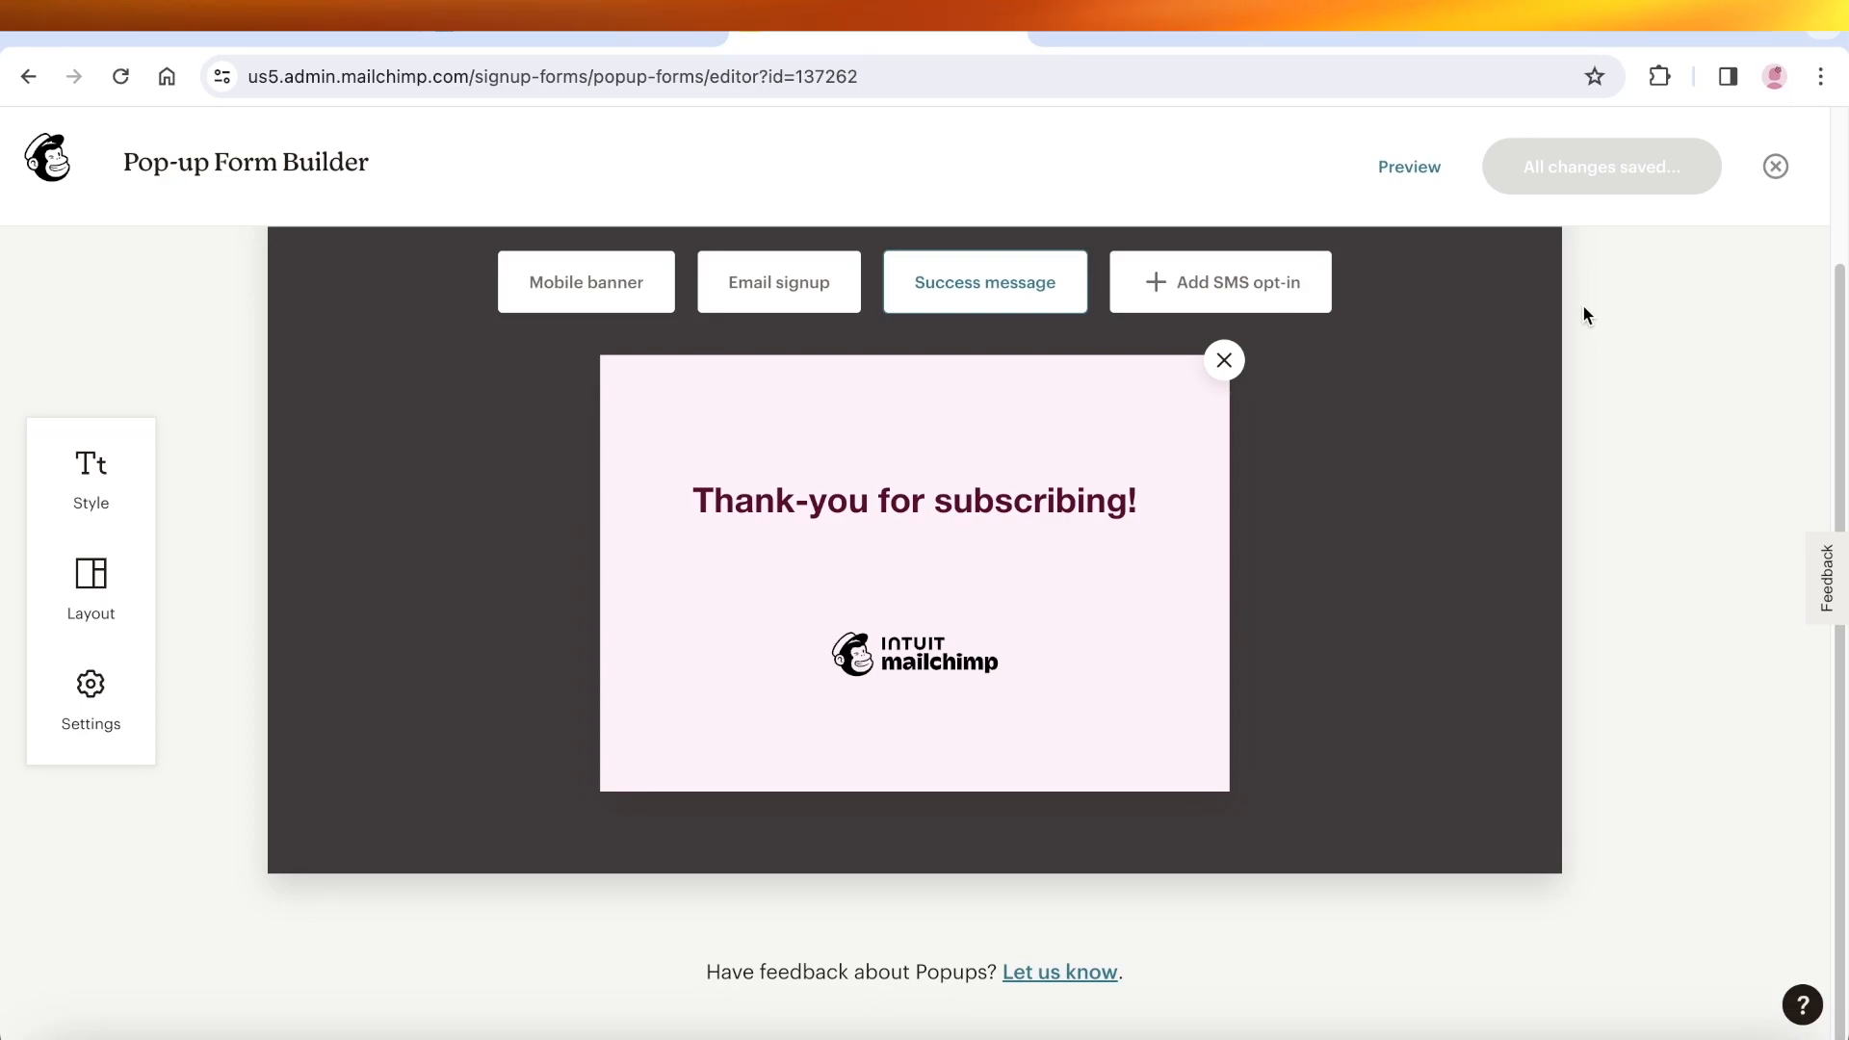
scroll(1589, 352, "up", 2)
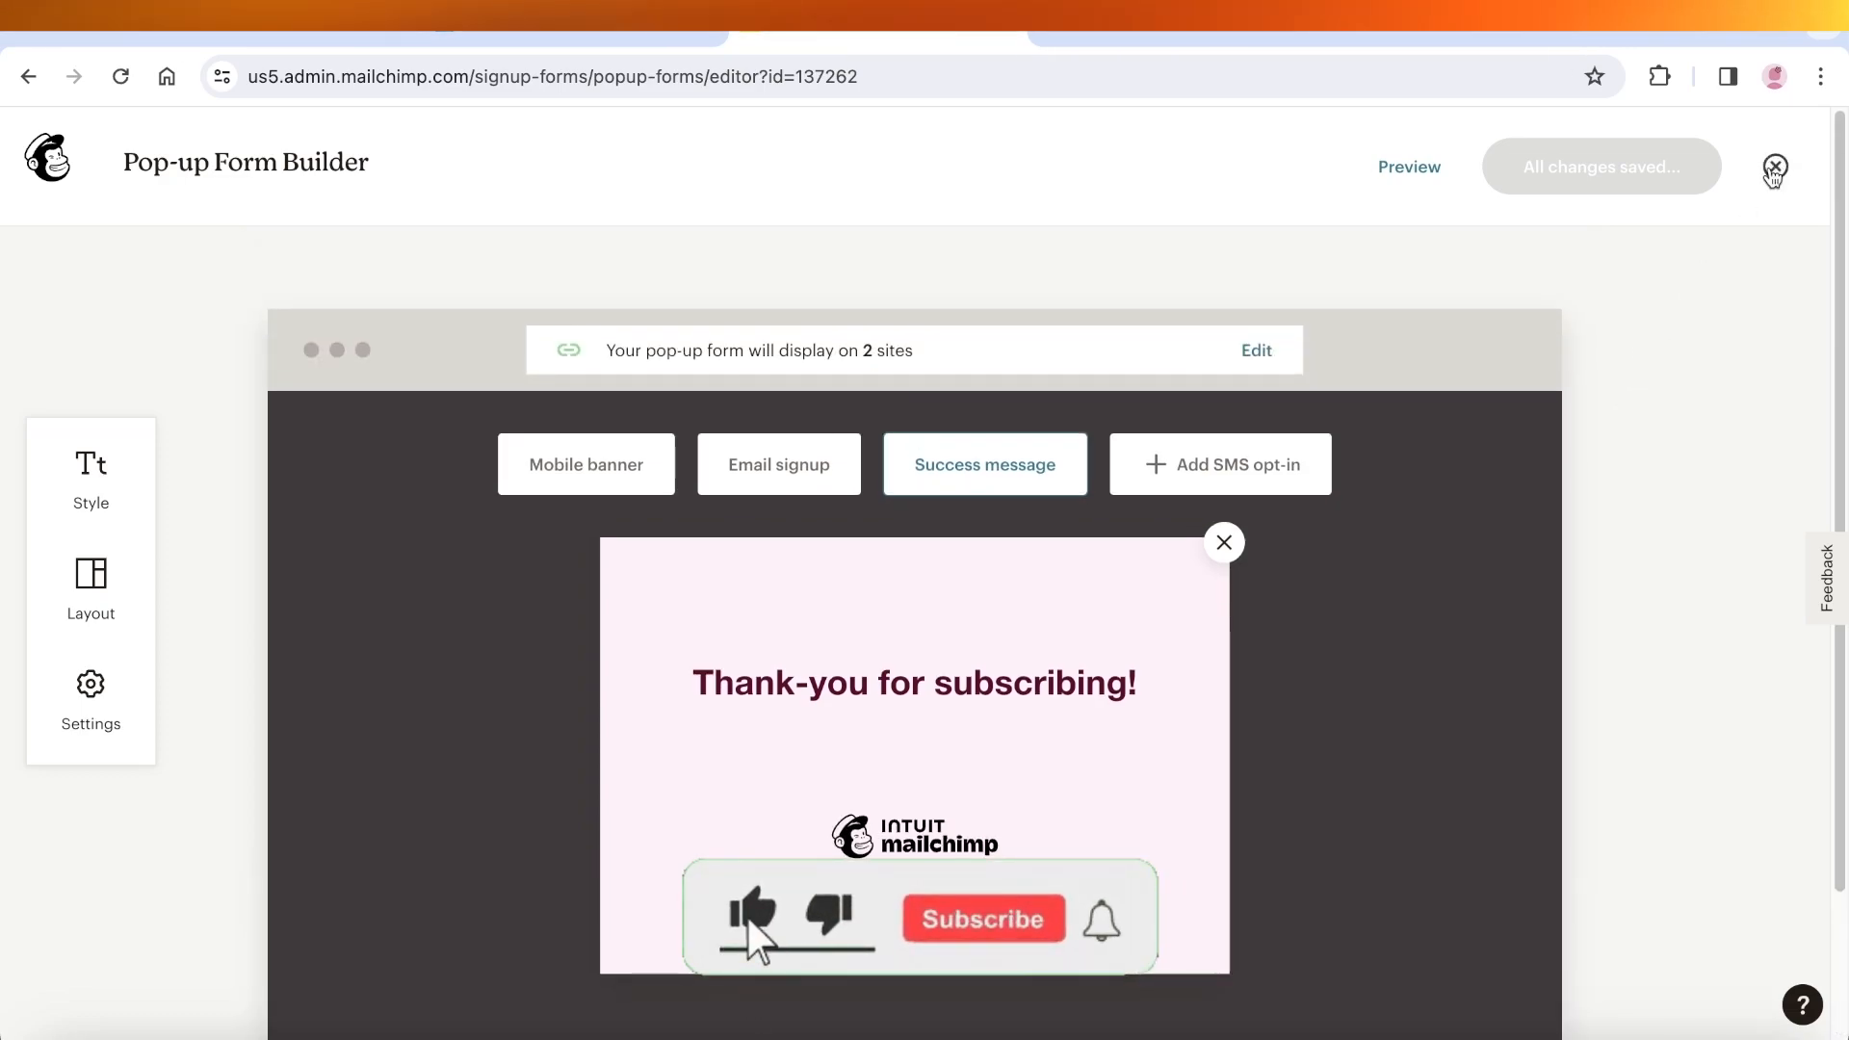